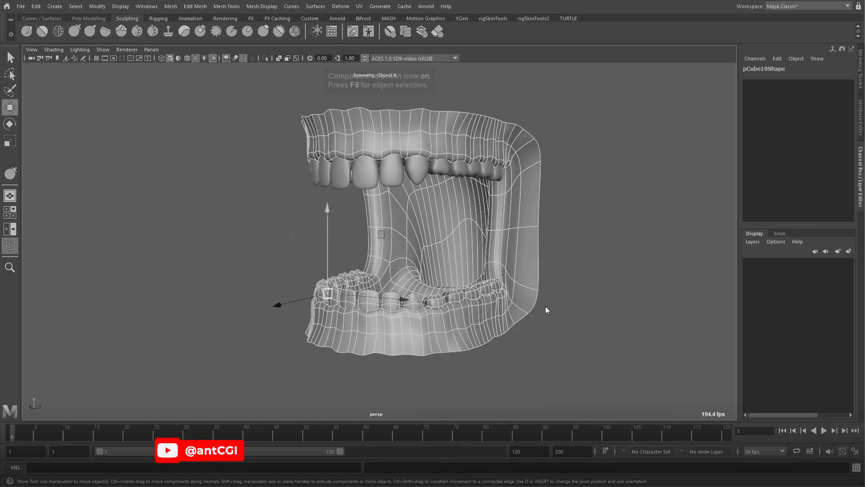
# Move and rotate the lower jaw's selected components with soft selection to bring the jaw upward
pyautogui.keyDown('alt'); pyautogui.moveTo(631, 311); pyautogui.dragTo(489, 309); pyautogui.keyUp('alt')
pyautogui.press('b')
pyautogui.moveTo(390, 233); pyautogui.dragTo(359, 149)
pyautogui.press('ctrl+less')
pyautogui.keyDown('alt'); pyautogui.moveTo(315, 203); pyautogui.dragTo(350, 220); pyautogui.keyUp('alt')
pyautogui.scroll(4, 350, 221)
pyautogui.press('e')
pyautogui.moveTo(322, 112); pyautogui.dragTo(313, 115)
pyautogui.press('w')
pyautogui.moveTo(349, 143)
pyautogui.mouseDown()
pyautogui.moveTo(498, 251)
pyautogui.moveTo(535, 253)
pyautogui.moveTo(392, 257)
pyautogui.moveTo(353, 232)
pyautogui.moveTo(353, 224)
pyautogui.moveTo(434, 241)
pyautogui.moveTo(411, 224)
pyautogui.moveTo(426, 228)
pyautogui.moveTo(406, 185)
pyautogui.moveTo(442, 172)
pyautogui.moveTo(411, 154)
pyautogui.moveTo(436, 166)
pyautogui.moveTo(406, 186)
pyautogui.moveTo(386, 269)
pyautogui.mouseUp()
# Smooth the gum mesh with the Relax sculpting tool
pyautogui.click(433, 240)
pyautogui.press('y')
pyautogui.click(59, 31)
pyautogui.press('w')
# Select the vertices of the lower teeth and lower gums, with symmetry turned off for the Move tool
pyautogui.click(386, 269)
pyautogui.rightClick(386, 269)
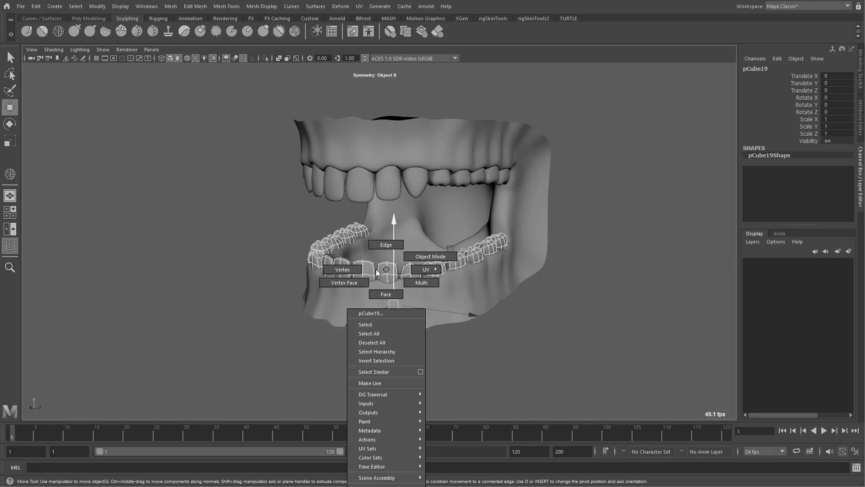
pyautogui.moveTo(387, 269); pyautogui.dragTo(343, 269, button='right')
pyautogui.moveTo(252, 203); pyautogui.dragTo(550, 333)
pyautogui.keyDown('alt'); pyautogui.moveTo(387, 271); pyautogui.dragTo(342, 277); pyautogui.keyUp('alt')
pyautogui.keyDown('ctrl'); pyautogui.keyDown('shift'); pyautogui.rightClick(188, 267); pyautogui.keyUp('shift'); pyautogui.keyUp('ctrl')
pyautogui.scroll(2, 369, 277)
pyautogui.doubleClick(10, 107)
pyautogui.click(710, 94)
pyautogui.click(728, 133)
pyautogui.keyDown('alt'); pyautogui.moveTo(427, 282); pyautogui.dragTo(418, 211); pyautogui.keyUp('alt')
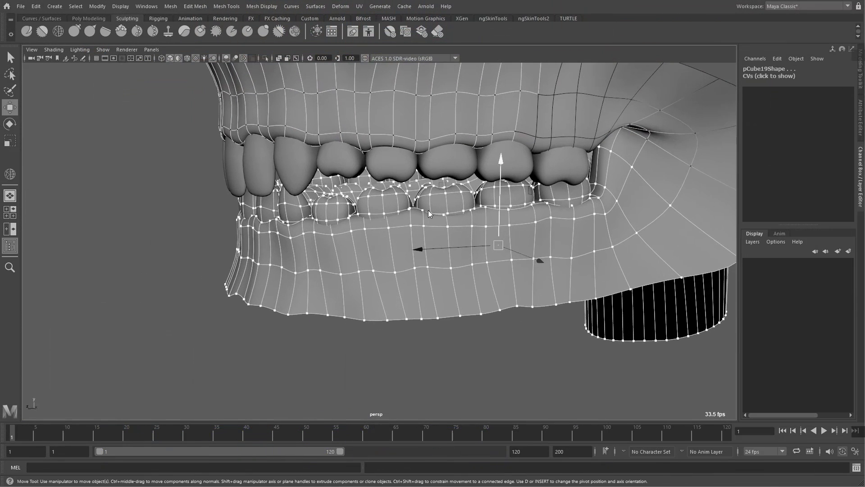
# Create a quick select set named LowerJaw from the selected vertices
pyautogui.click(55, 6)
pyautogui.moveTo(113, 220)
pyautogui.click(199, 240)
pyautogui.press('Return')
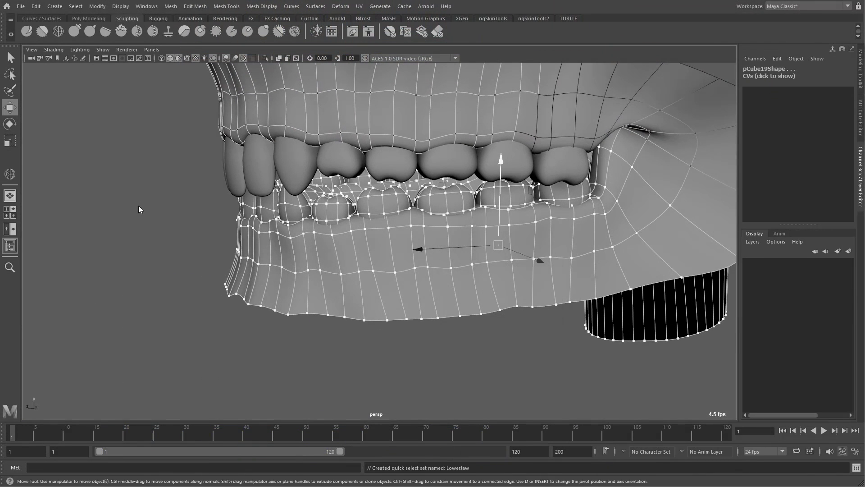
# Open the Outliner and select the LowerJaw set
pyautogui.click(9, 246)
pyautogui.click(192, 198)
pyautogui.click(89, 226)
pyautogui.scroll(-2, 416, 285)
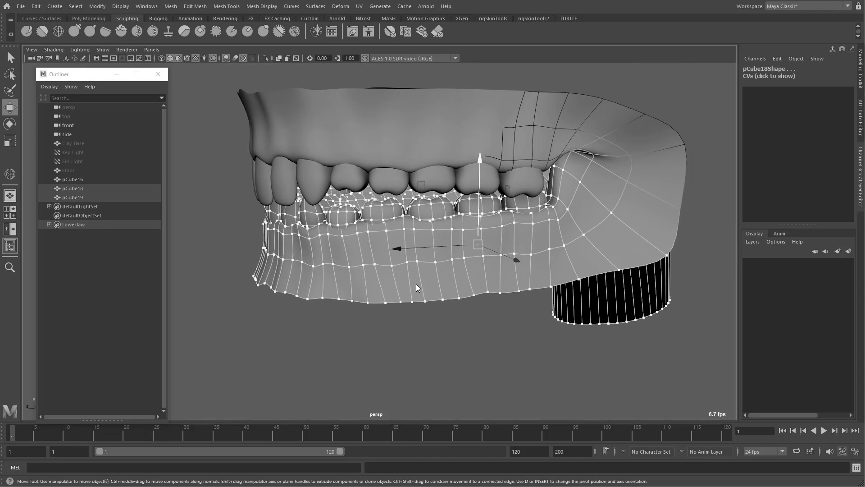
# Relax the gum mesh around the inner corner behind the rear molars with the Relax sculpting tool
pyautogui.click(282, 310)
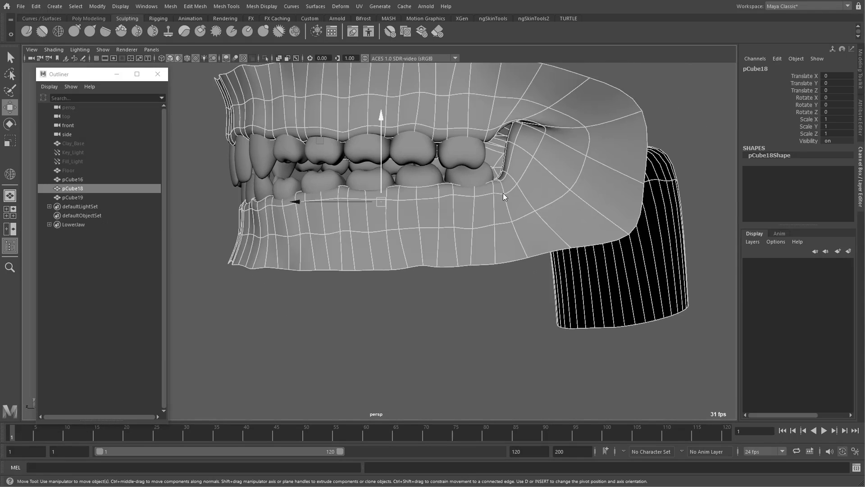
pyautogui.keyDown('alt'); pyautogui.moveTo(504, 197); pyautogui.dragTo(470, 247, button='middle'); pyautogui.keyUp('alt')
pyautogui.click(58, 31)
pyautogui.moveTo(500, 203)
pyautogui.mouseDown()
pyautogui.moveTo(269, 285)
pyautogui.moveTo(494, 264)
pyautogui.mouseUp()
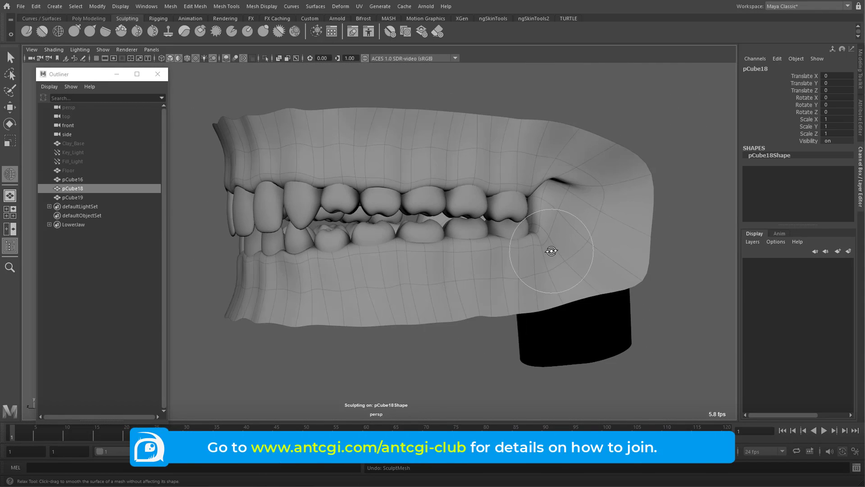
pyautogui.keyDown('alt'); pyautogui.moveTo(550, 247); pyautogui.dragTo(541, 253); pyautogui.keyUp('alt')
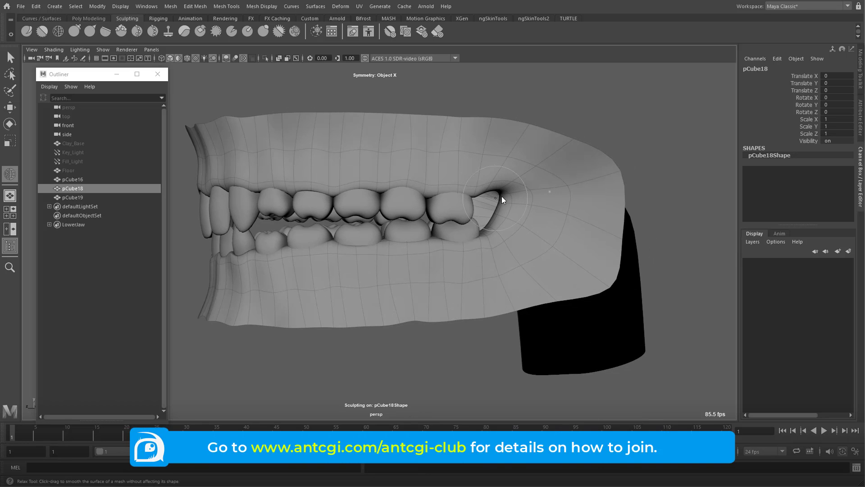
pyautogui.moveTo(549, 190)
pyautogui.keyDown('alt'); pyautogui.mouseDown()
pyautogui.moveTo(365, 289)
pyautogui.moveTo(458, 210)
pyautogui.moveTo(317, 217)
pyautogui.mouseUp(); pyautogui.keyUp('alt')
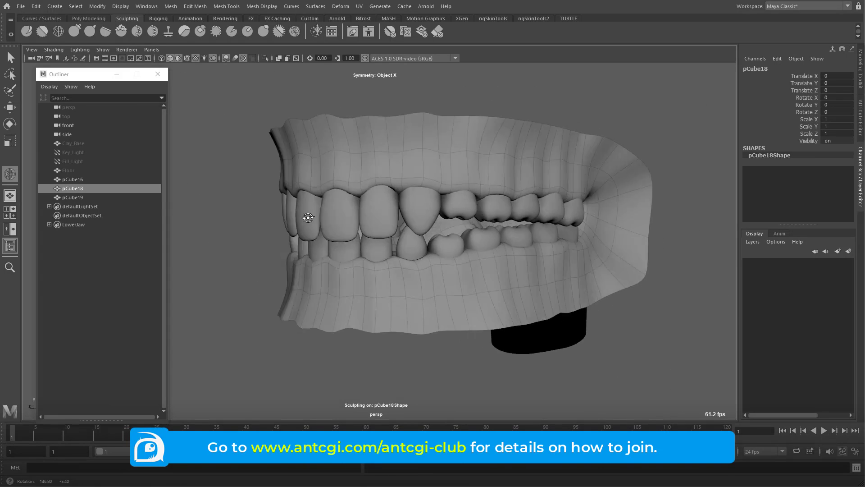
pyautogui.keyDown('alt'); pyautogui.moveTo(317, 217); pyautogui.dragTo(524, 277, button='right'); pyautogui.keyUp('alt')
pyautogui.press('w')
pyautogui.click(425, 239)
pyautogui.press('F9')
pyautogui.click(436, 240)
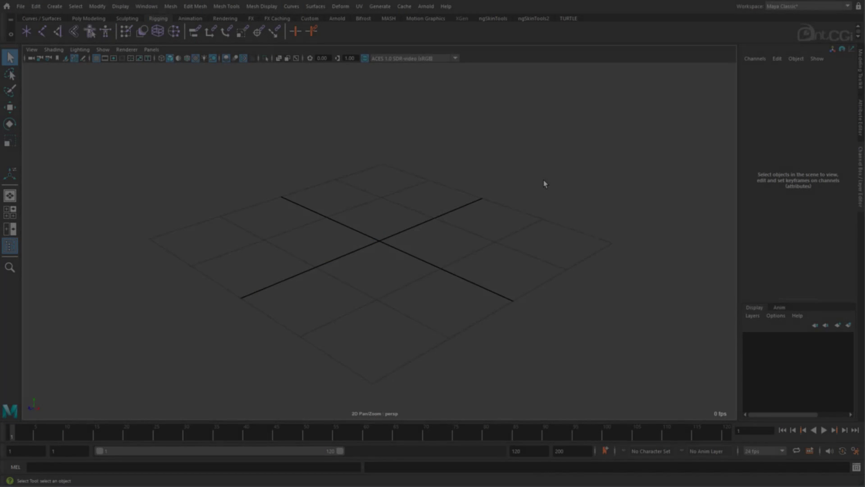
# Create a polygon sphere at the origin and frame it in the perspective view
pyautogui.press('space')
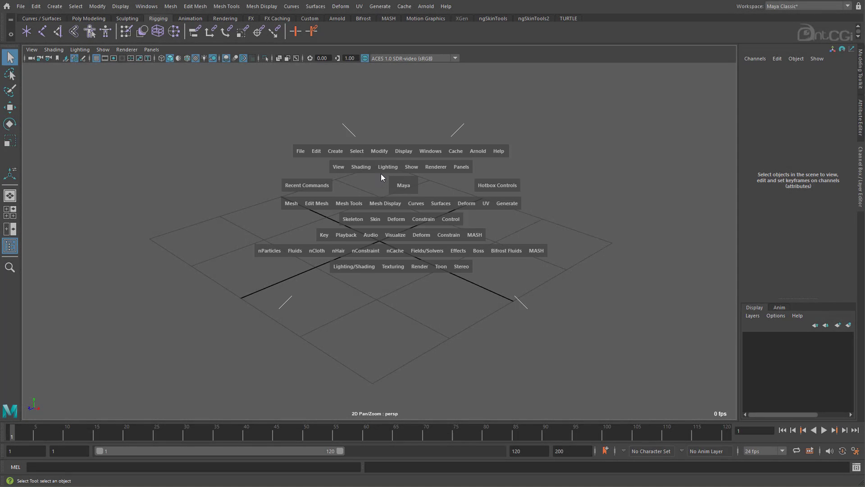
pyautogui.click(339, 151)
pyautogui.moveTo(353, 185)
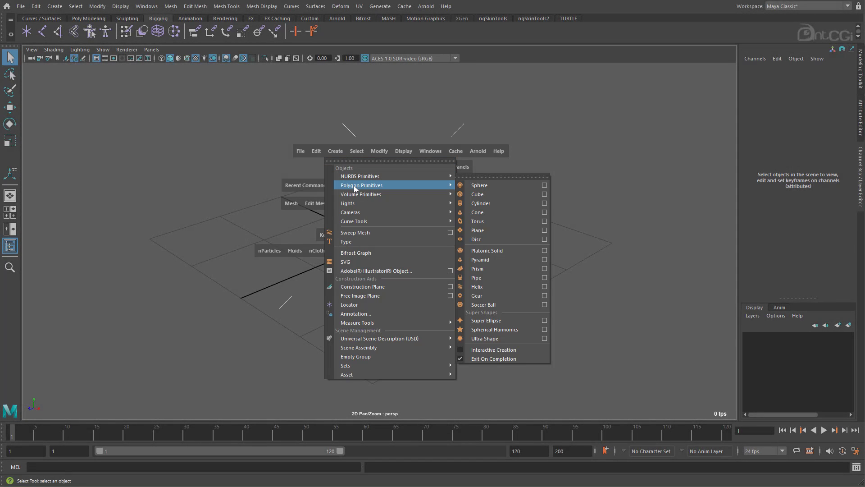
pyautogui.click(508, 186)
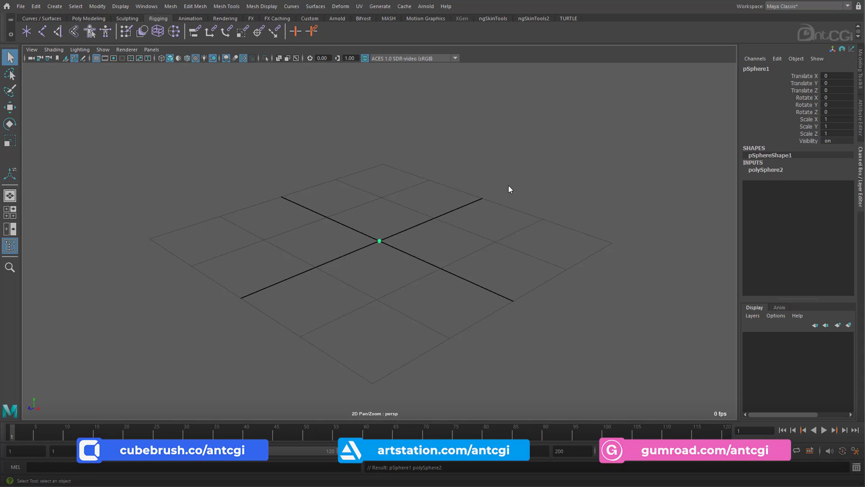
pyautogui.press('f')
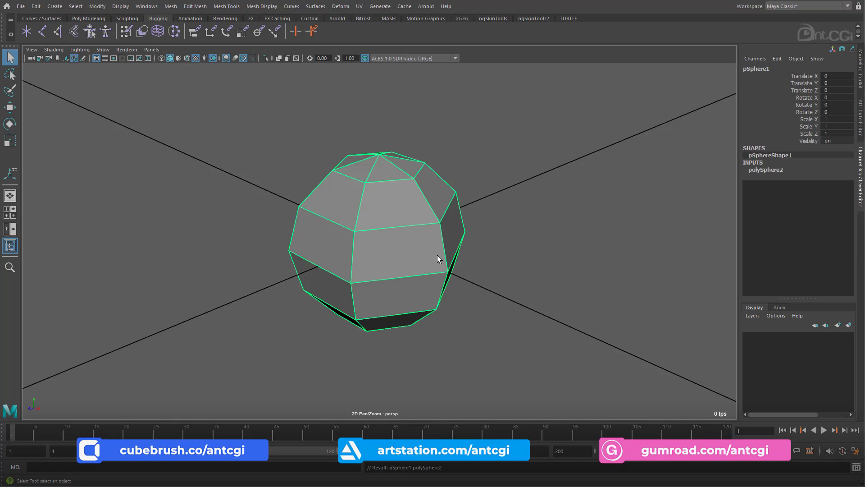
pyautogui.scroll(-3, 290, 271)
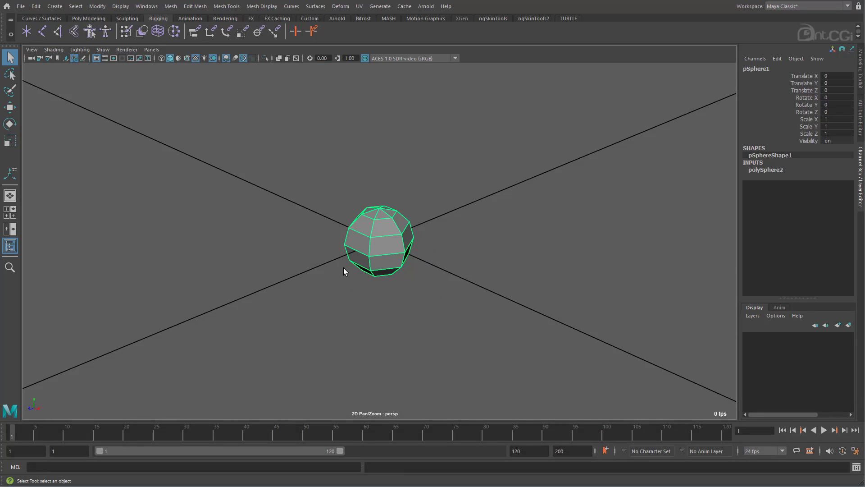
# Rotate the polygon sphere 90 degrees about X so its pole faces forward
pyautogui.press('e')
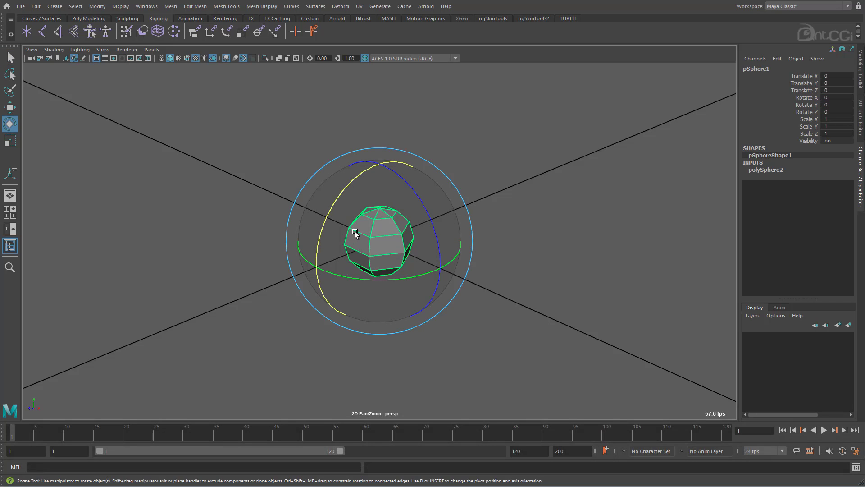
pyautogui.press('j')
pyautogui.moveTo(350, 185); pyautogui.dragTo(326, 225)
pyautogui.keyDown('alt'); pyautogui.moveTo(453, 283); pyautogui.dragTo(473, 302); pyautogui.keyUp('alt')
# Set the sphere's axis and height subdivisions to 8 and turn on its smooth mesh preview
pyautogui.click(778, 170)
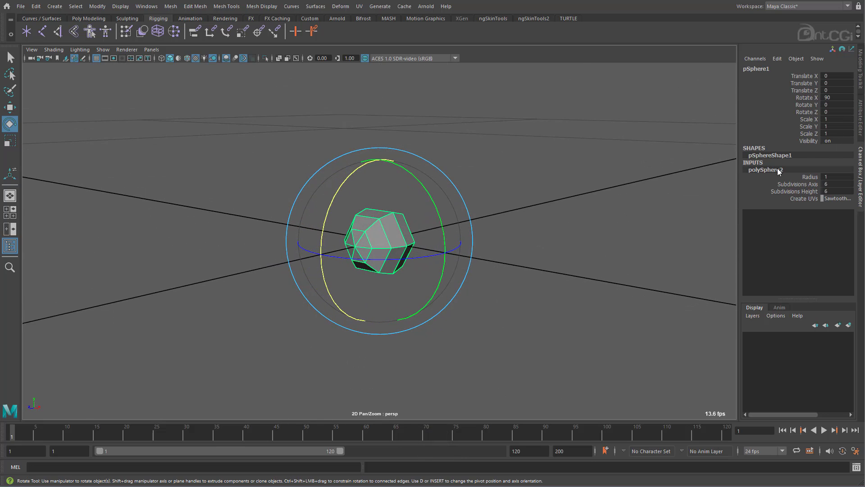
pyautogui.moveTo(799, 184); pyautogui.dragTo(800, 191)
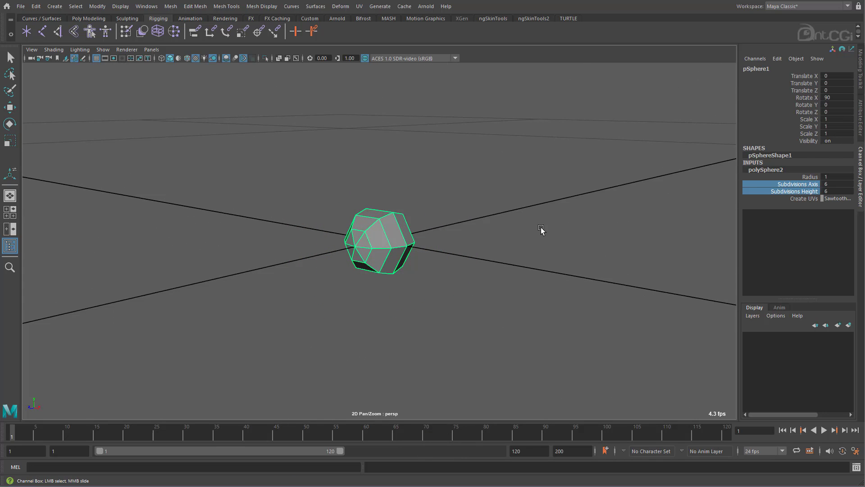
pyautogui.moveTo(540, 227); pyautogui.dragTo(548, 227, button='middle')
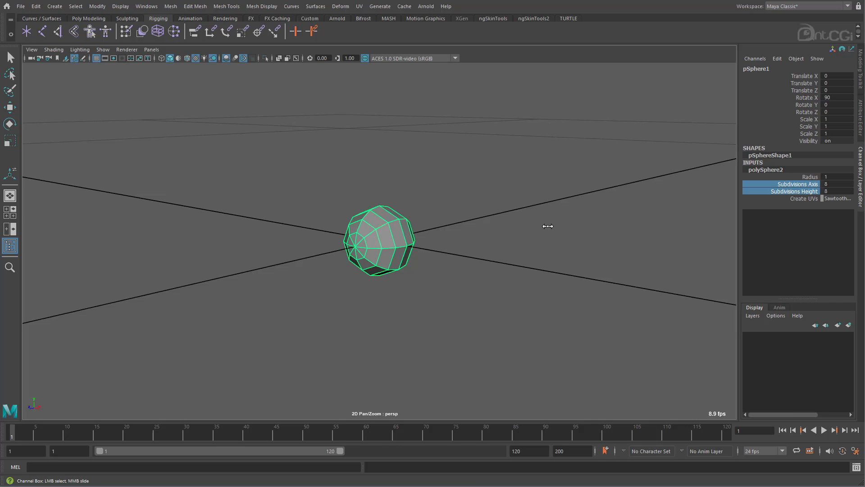
pyautogui.keyDown('alt'); pyautogui.moveTo(400, 295); pyautogui.dragTo(415, 232); pyautogui.keyUp('alt')
pyautogui.press('3')
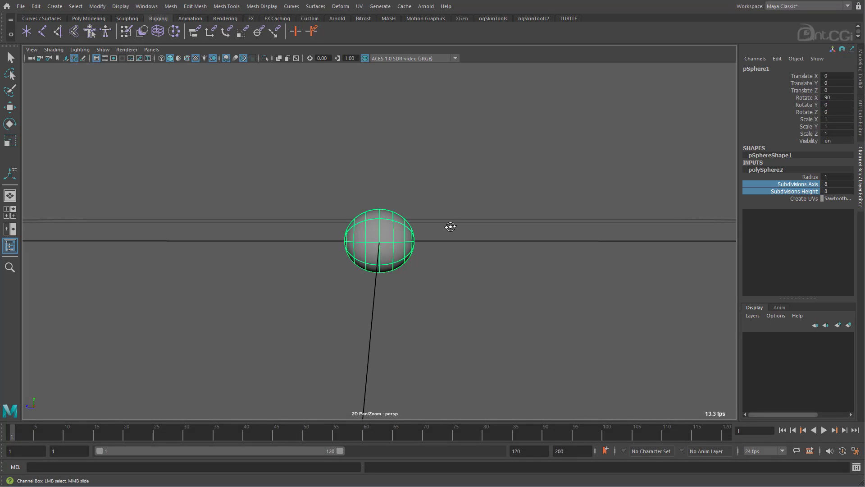
# Create a NURBS sphere at the origin as a size and roundness reference for the polygon sphere
pyautogui.keyDown('alt'); pyautogui.moveTo(451, 227); pyautogui.dragTo(483, 227); pyautogui.keyUp('alt')
pyautogui.click(447, 166)
pyautogui.press('e')
pyautogui.press('space')
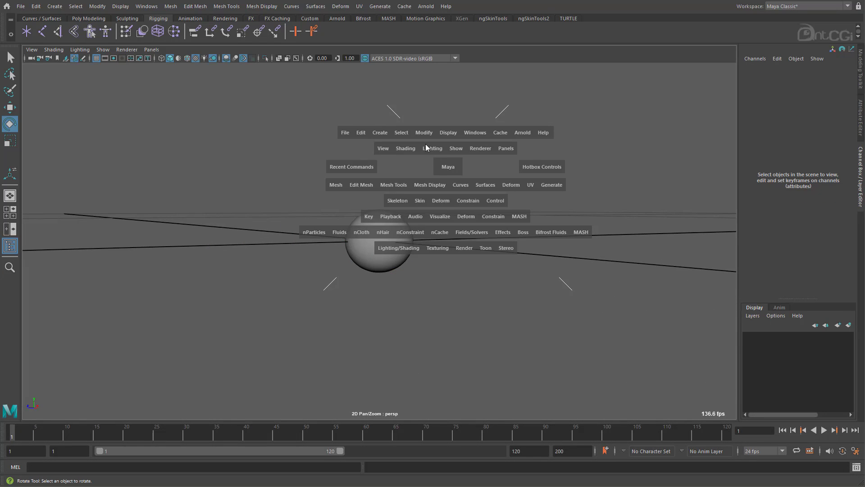
pyautogui.click(384, 134)
pyautogui.moveTo(408, 160)
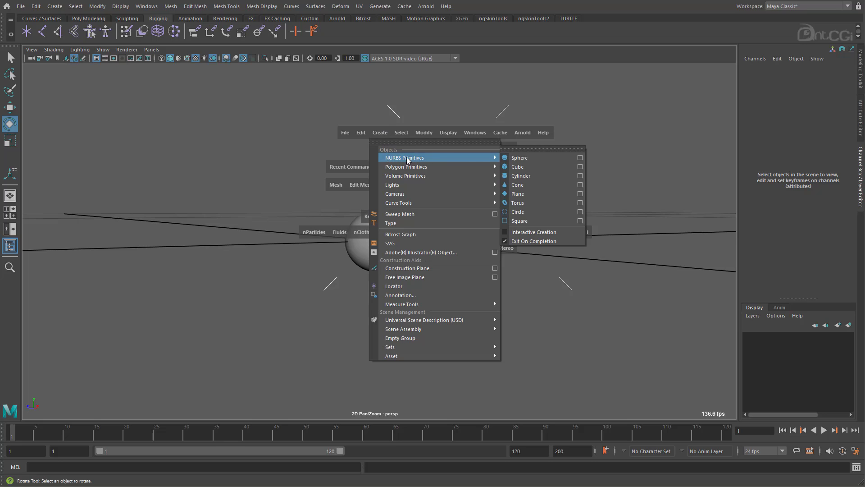
pyautogui.click(517, 157)
pyautogui.press('w')
pyautogui.keyDown('alt'); pyautogui.moveTo(380, 193); pyautogui.dragTo(335, 220); pyautogui.keyUp('alt')
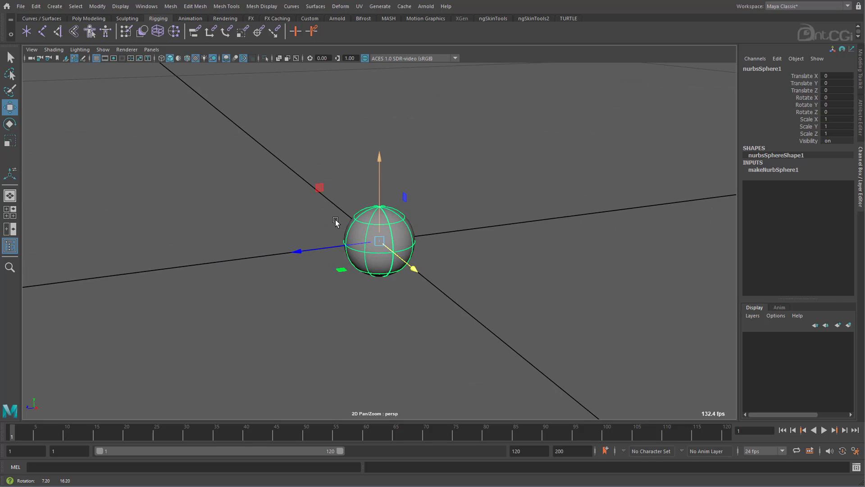
pyautogui.press('Delete')
# Scale the polygon sphere to 1.117 in X and Z and 1.011 in Y to match the NURBS sphere
pyautogui.moveTo(366, 183); pyautogui.dragTo(407, 289)
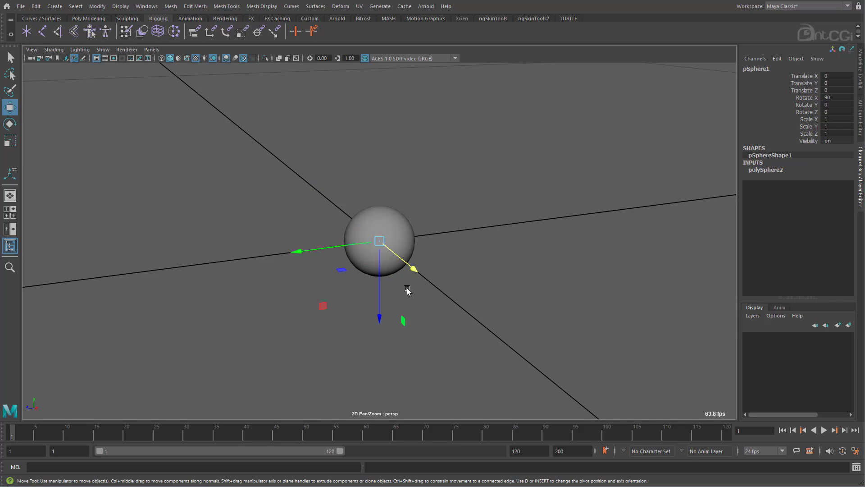
pyautogui.press('r')
pyautogui.moveTo(383, 244); pyautogui.dragTo(388, 242)
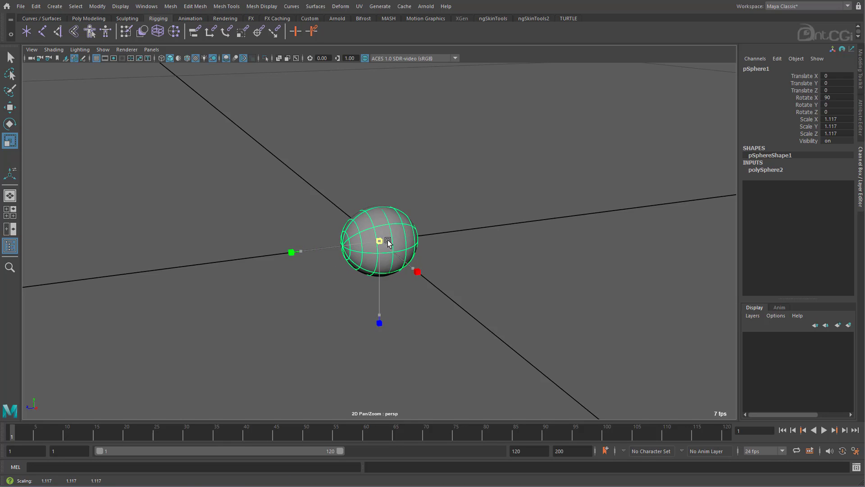
pyautogui.keyDown('alt'); pyautogui.moveTo(318, 277); pyautogui.dragTo(423, 284, button='right'); pyautogui.keyUp('alt')
pyautogui.keyDown('alt'); pyautogui.moveTo(417, 285); pyautogui.dragTo(344, 287); pyautogui.keyUp('alt')
pyautogui.moveTo(299, 242); pyautogui.dragTo(361, 293)
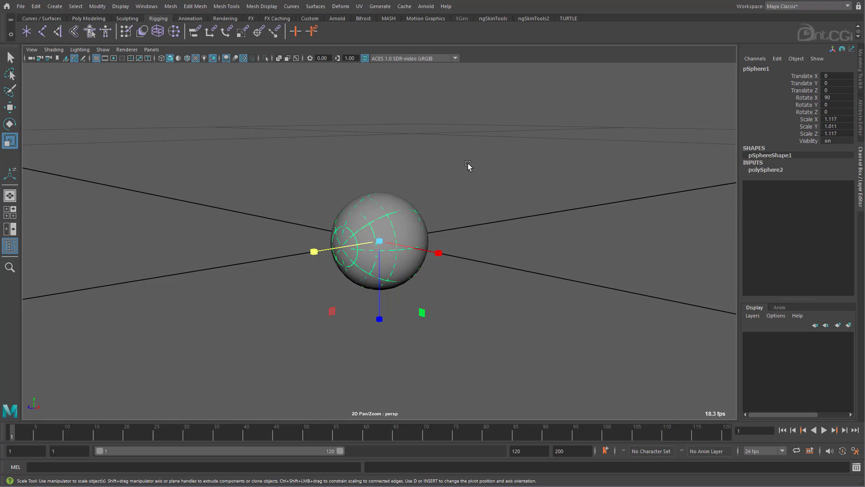
# Delete the NURBS reference sphere and reselect the polygon sphere
pyautogui.click(371, 288)
pyautogui.press('Delete')
pyautogui.click(386, 216)
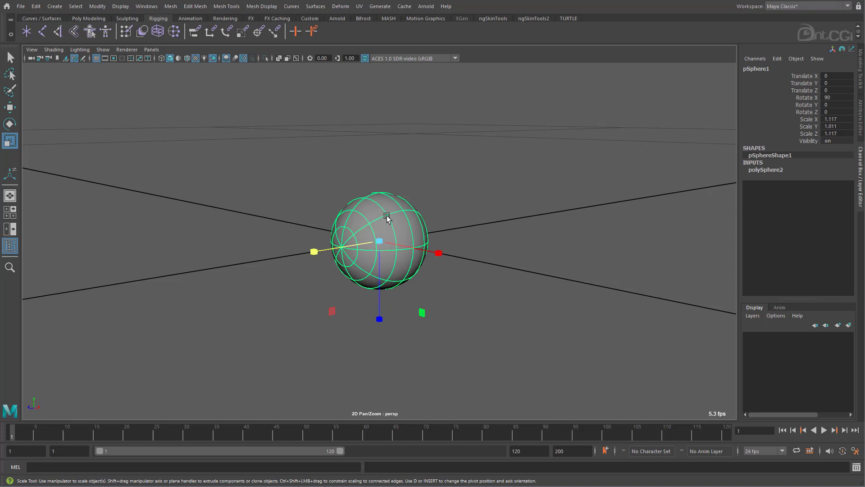
pyautogui.keyDown('alt'); pyautogui.moveTo(368, 218); pyautogui.dragTo(394, 219); pyautogui.keyUp('alt')
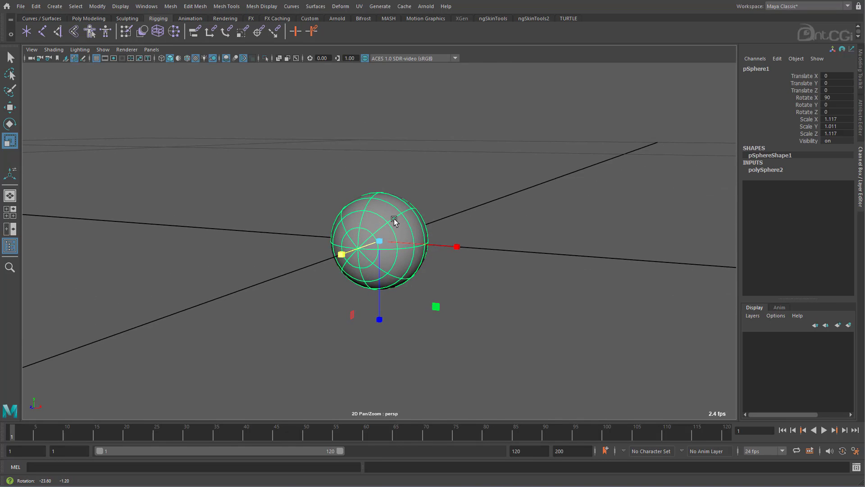
# Hide the viewport grid and assign the existing clay material to the sphere
pyautogui.click(103, 50)
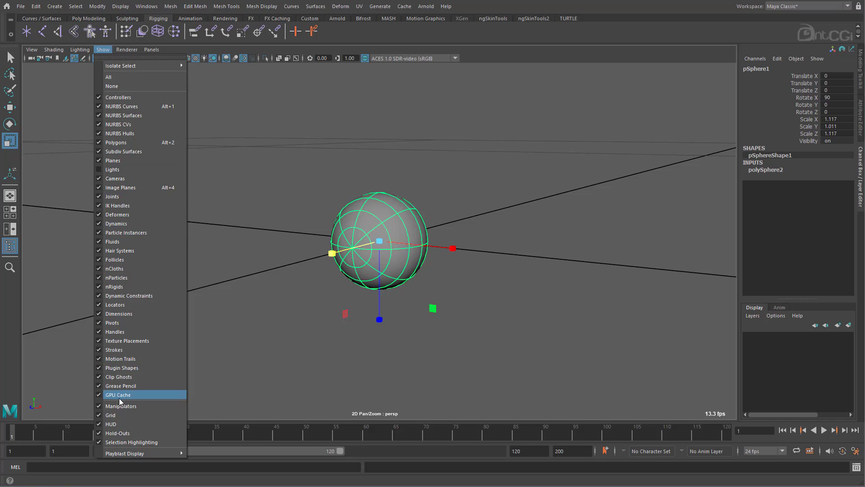
pyautogui.click(111, 415)
pyautogui.rightClick(371, 207)
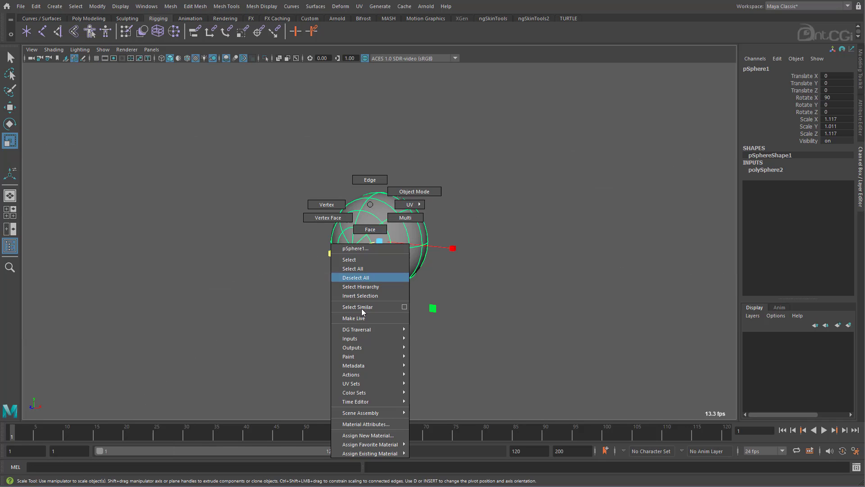
pyautogui.moveTo(375, 453)
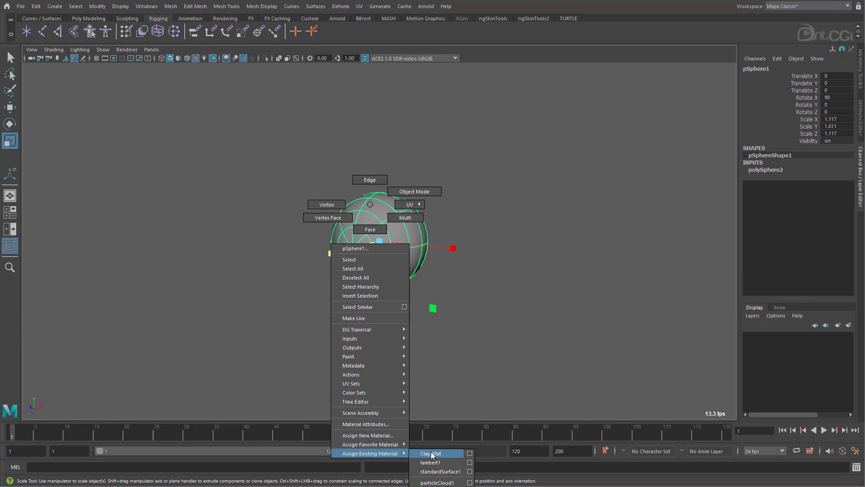
pyautogui.click(431, 453)
# Enlarge the sphere uniformly to a scale of 5.701 in X and Z and 5.162 in Y
pyautogui.keyDown('alt'); pyautogui.moveTo(274, 305); pyautogui.dragTo(299, 299); pyautogui.keyUp('alt')
pyautogui.moveTo(380, 241); pyautogui.dragTo(709, 286)
pyautogui.keyDown('alt'); pyautogui.moveTo(709, 286); pyautogui.dragTo(436, 256, button='right'); pyautogui.keyUp('alt')
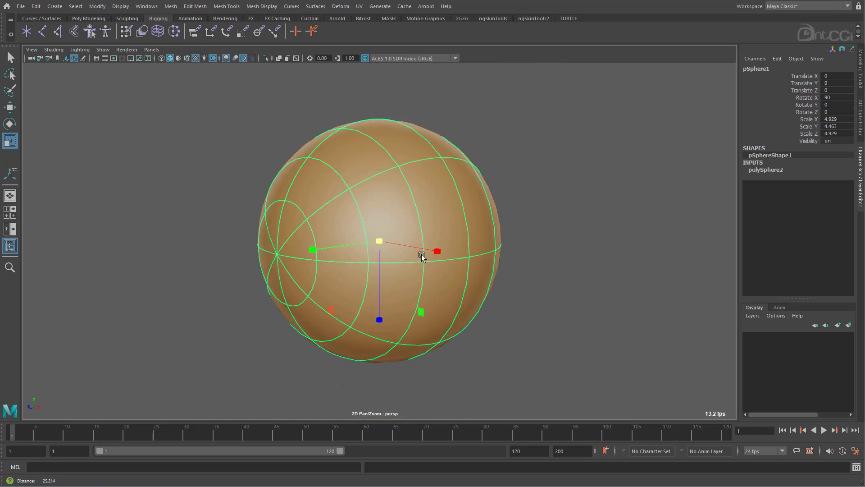
pyautogui.moveTo(380, 241)
pyautogui.mouseDown()
pyautogui.moveTo(443, 244)
pyautogui.moveTo(382, 246)
pyautogui.mouseUp()
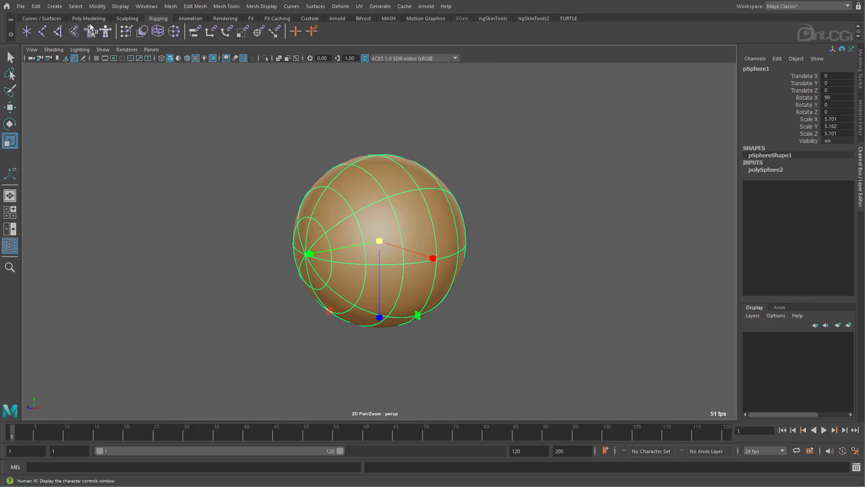
# Delete the sphere's construction history and freeze its transformations
pyautogui.click(38, 11)
pyautogui.moveTo(67, 113)
pyautogui.click(211, 113)
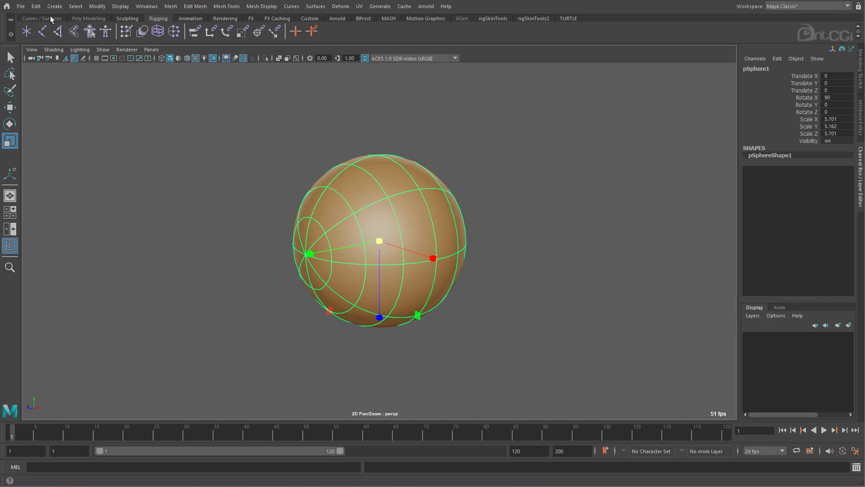
pyautogui.click(98, 6)
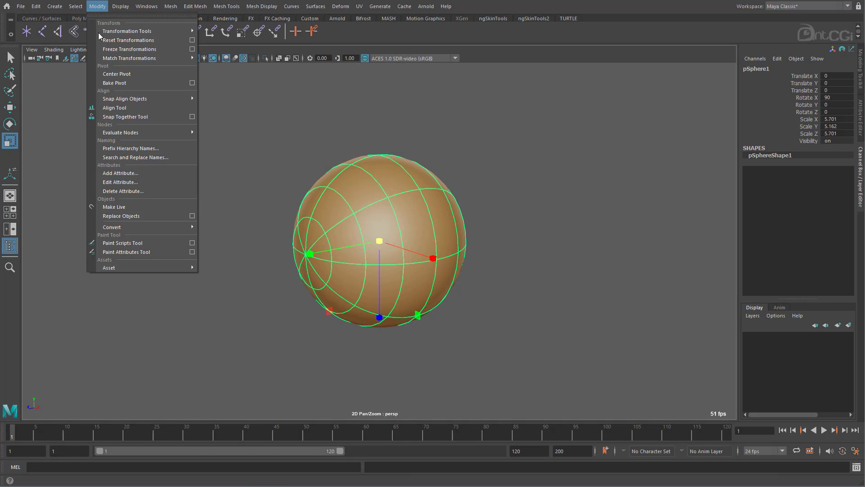
pyautogui.click(123, 50)
# Duplicate the clay sphere in place
pyautogui.keyDown('alt'); pyautogui.moveTo(515, 300); pyautogui.dragTo(536, 302); pyautogui.keyUp('alt')
pyautogui.press('w')
pyautogui.keyDown('alt'); pyautogui.moveTo(415, 334); pyautogui.dragTo(424, 326); pyautogui.keyUp('alt')
pyautogui.keyDown('alt'); pyautogui.moveTo(505, 326); pyautogui.dragTo(474, 319, button='right'); pyautogui.keyUp('alt')
pyautogui.moveTo(479, 311)
pyautogui.keyDown('alt'); pyautogui.mouseDown()
pyautogui.moveTo(482, 301)
pyautogui.moveTo(473, 301)
pyautogui.mouseUp(); pyautogui.keyUp('alt')
pyautogui.hotkey('ctrl', 'd')
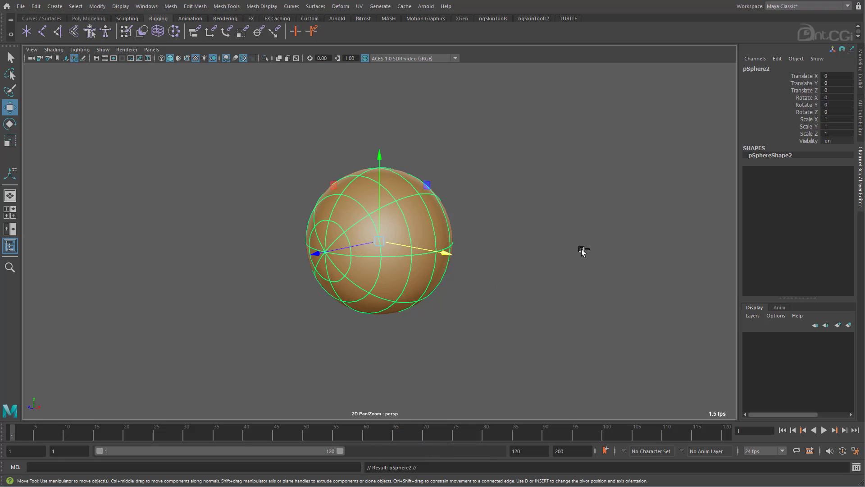
# Open the Outliner and enlarge the duplicate sphere pSphere2 slightly and uniformly so that it encloses pSphere1
pyautogui.moveTo(68, 486); pyautogui.dragTo(69, 73)
pyautogui.click(85, 150)
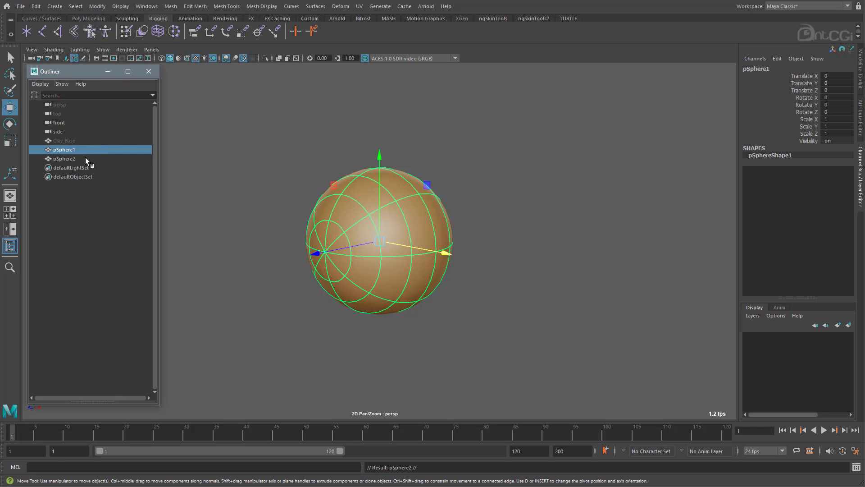
pyautogui.click(86, 158)
pyautogui.keyDown('alt'); pyautogui.moveTo(437, 255); pyautogui.dragTo(393, 260); pyautogui.keyUp('alt')
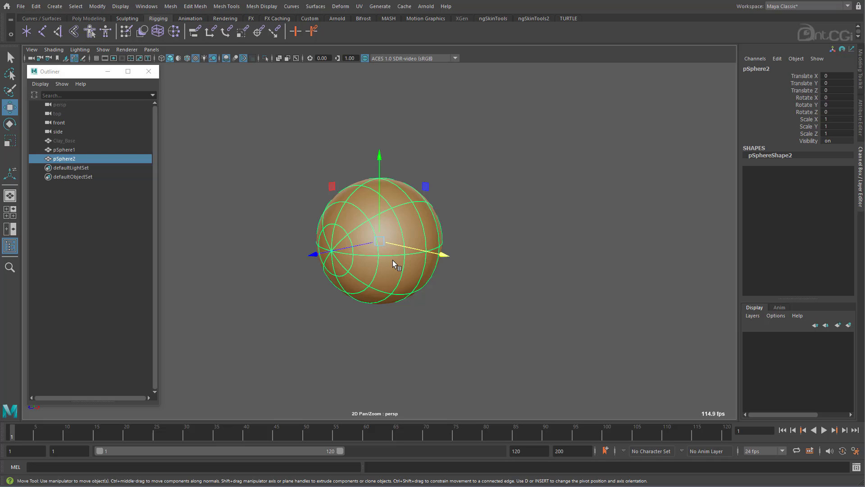
pyautogui.press('r')
pyautogui.moveTo(379, 242); pyautogui.dragTo(382, 245)
# Assign a new Blinn material to the outer sphere and raise its transparency to the maximum
pyautogui.moveTo(360, 189); pyautogui.dragTo(437, 432, button='right')
pyautogui.click(743, 65)
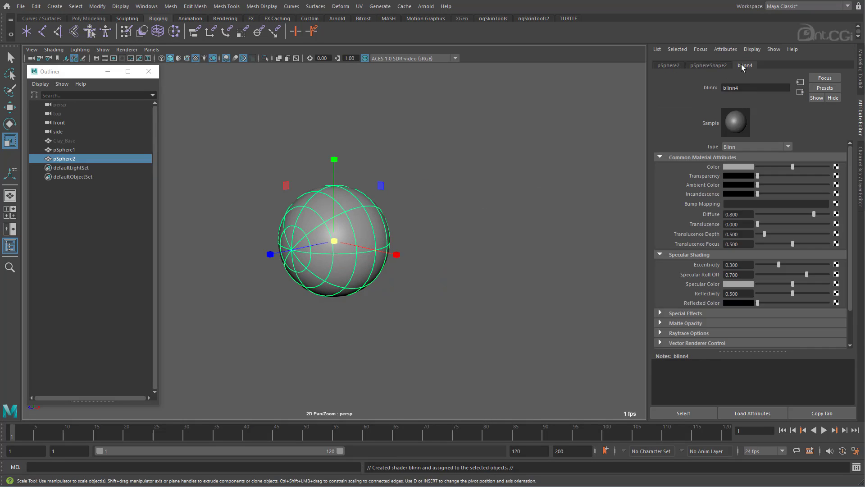
pyautogui.moveTo(759, 176); pyautogui.dragTo(829, 175)
pyautogui.keyDown('alt'); pyautogui.moveTo(314, 290); pyautogui.dragTo(433, 303); pyautogui.keyUp('alt')
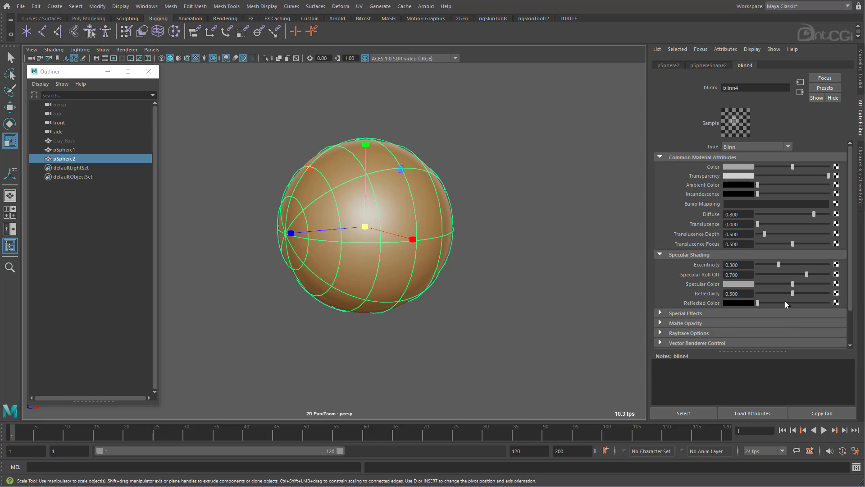
# Set the transparent Blinn's specular color to maximum, specular roll off to 1.000 and eccentricity to 0.181
pyautogui.moveTo(793, 283); pyautogui.dragTo(829, 284)
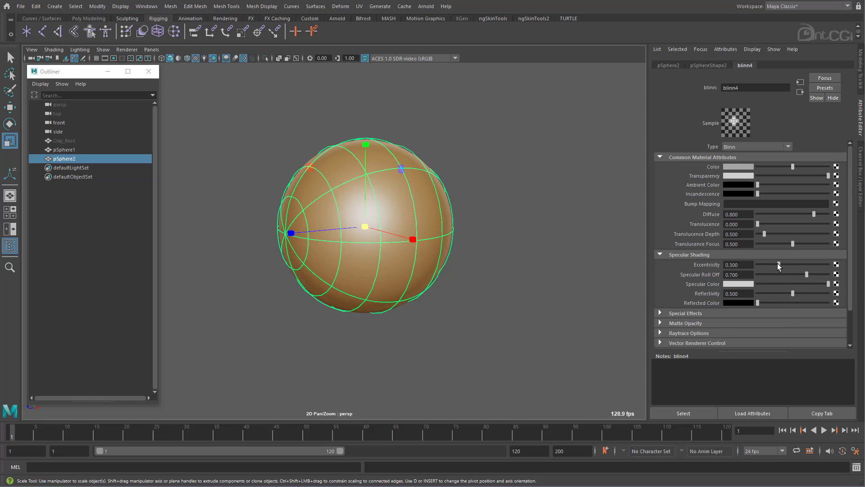
pyautogui.moveTo(779, 265); pyautogui.dragTo(830, 274)
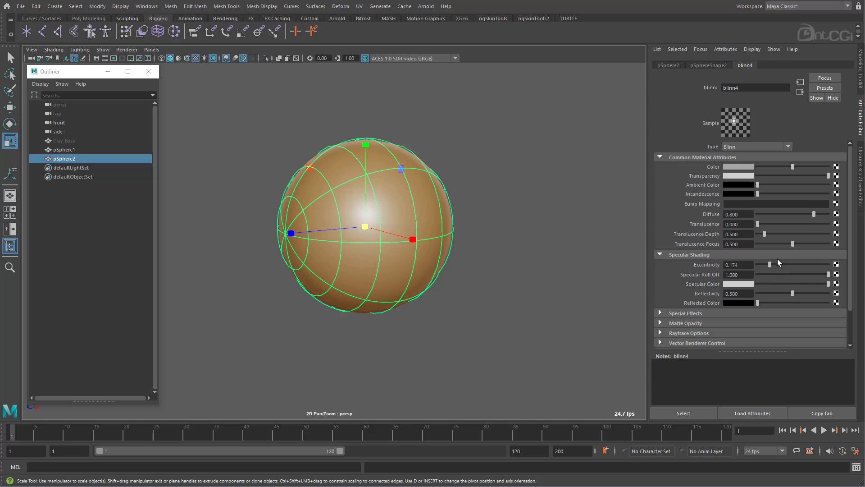
pyautogui.moveTo(770, 265); pyautogui.dragTo(770, 264)
pyautogui.moveTo(491, 312)
pyautogui.keyDown('alt'); pyautogui.mouseDown()
pyautogui.moveTo(563, 296)
pyautogui.moveTo(556, 314)
pyautogui.moveTo(478, 316)
pyautogui.mouseUp(); pyautogui.keyUp('alt')
# Pull the outer sphere's front pole vertex forward along Z to start the cornea bulge
pyautogui.moveTo(293, 192); pyautogui.dragTo(269, 248, button='right')
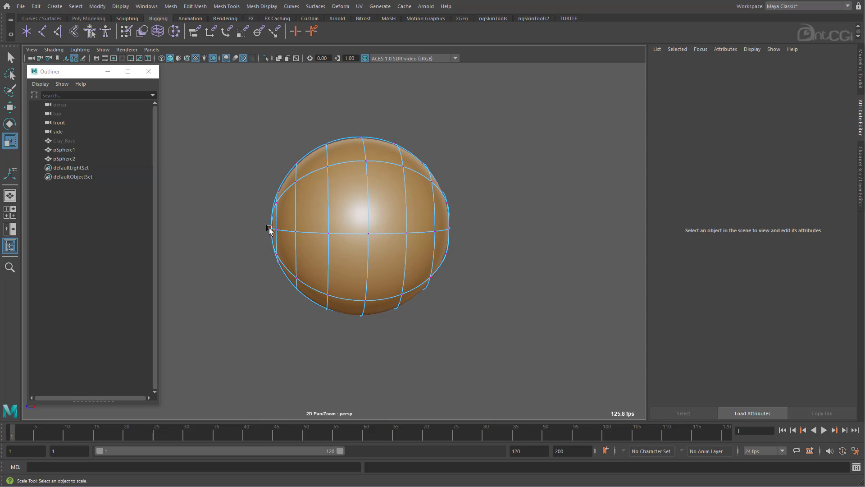
pyautogui.click(269, 229)
pyautogui.press('w')
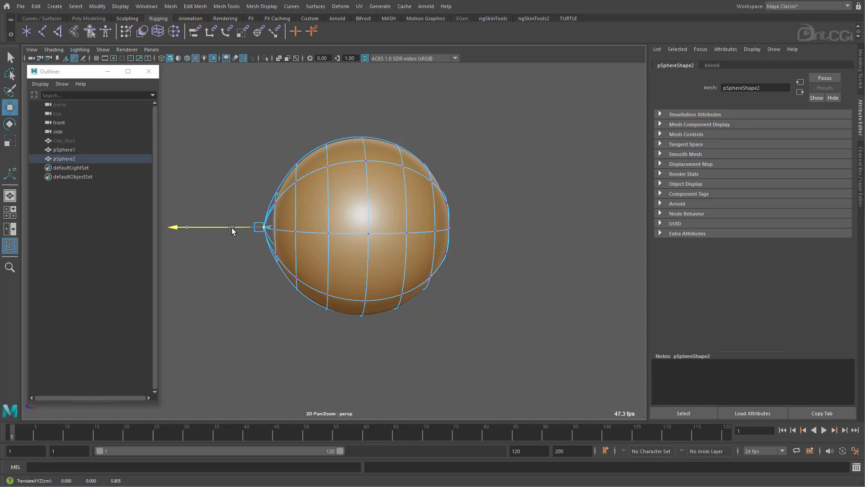
pyautogui.keyDown('alt'); pyautogui.moveTo(250, 280); pyautogui.dragTo(323, 287); pyautogui.keyUp('alt')
pyautogui.keyDown('alt'); pyautogui.moveTo(323, 287); pyautogui.dragTo(383, 279, button='right'); pyautogui.keyUp('alt')
# Bevel the edge loop around the outer sphere's front pole and adjust the bevel fraction
pyautogui.moveTo(318, 198); pyautogui.dragTo(330, 186, button='right')
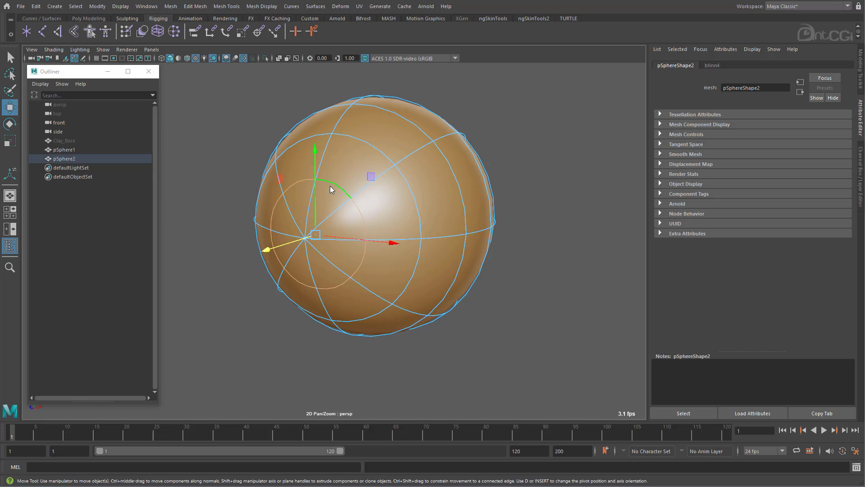
pyautogui.keyDown('shift'); pyautogui.rightClick(330, 186); pyautogui.keyUp('shift')
pyautogui.keyDown('shift'); pyautogui.moveTo(359, 187); pyautogui.dragTo(358, 187, button='right'); pyautogui.keyUp('shift')
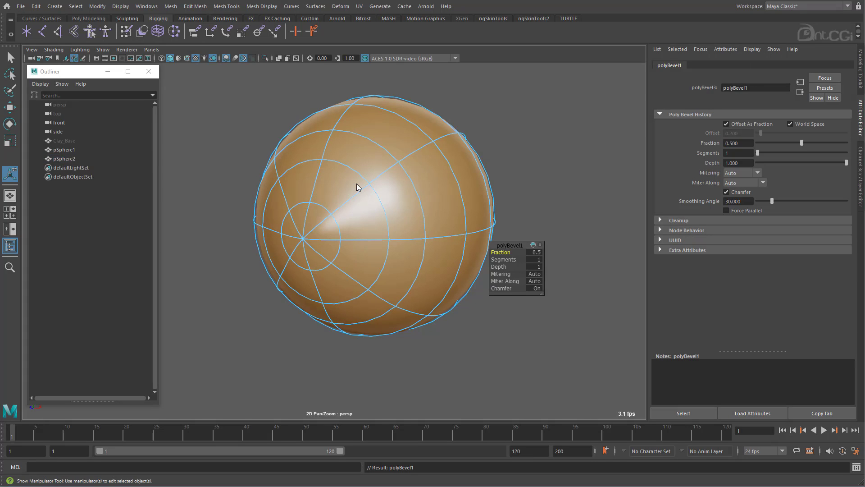
pyautogui.keyDown('alt'); pyautogui.moveTo(270, 234); pyautogui.dragTo(187, 221); pyautogui.keyUp('alt')
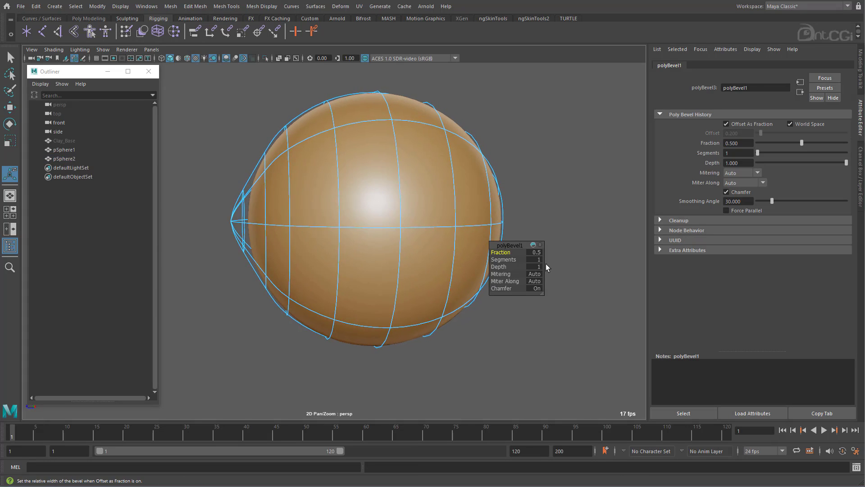
pyautogui.moveTo(509, 252); pyautogui.dragTo(508, 252)
# Move and scale the two beveled edge loops at the outer sphere's front to round the cornea
pyautogui.keyDown('alt'); pyautogui.moveTo(277, 215); pyautogui.dragTo(221, 222); pyautogui.keyUp('alt')
pyautogui.doubleClick(293, 215)
pyautogui.press('w')
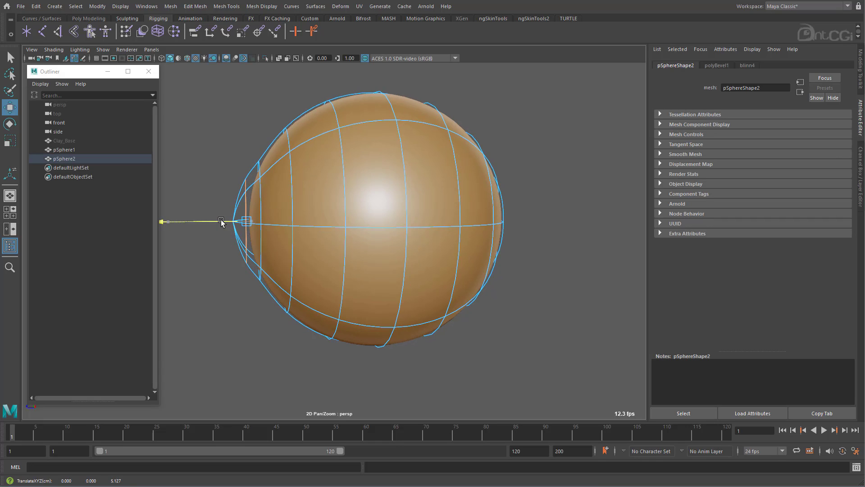
pyautogui.press('r')
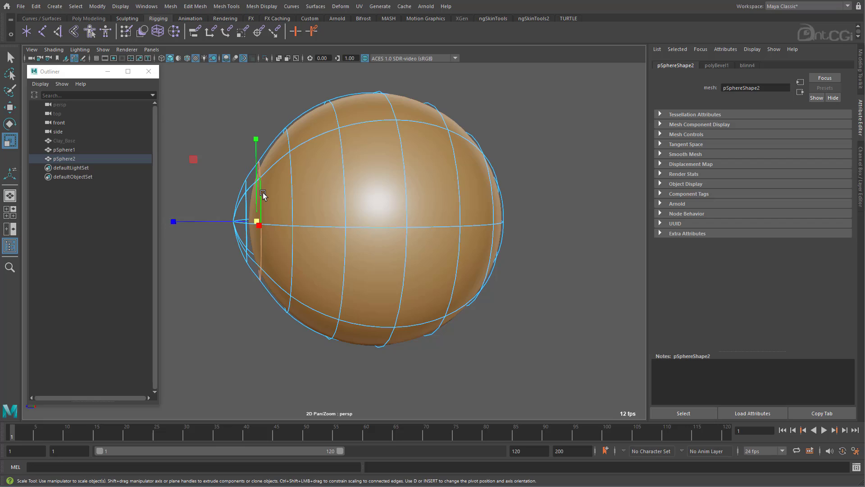
pyautogui.press('w')
pyautogui.moveTo(239, 222); pyautogui.dragTo(253, 220)
pyautogui.press('r')
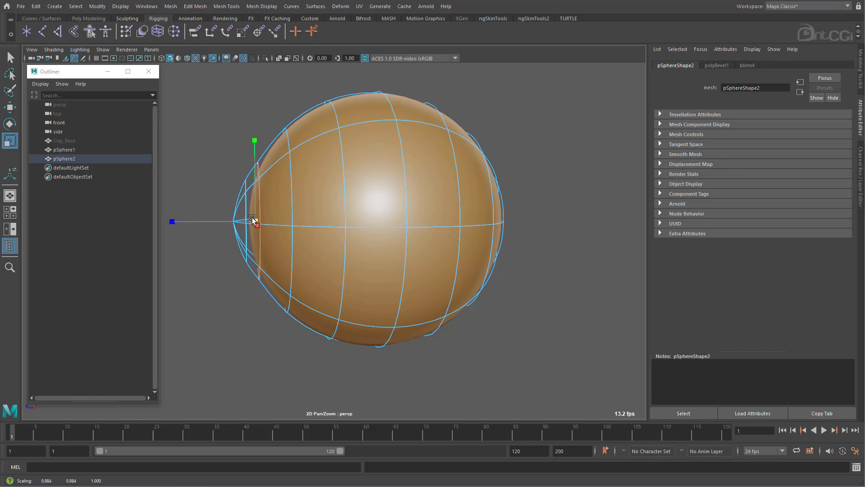
# Return the outer sphere to object mode and check the cornea shape from several angles
pyautogui.moveTo(273, 185); pyautogui.dragTo(334, 160, button='right')
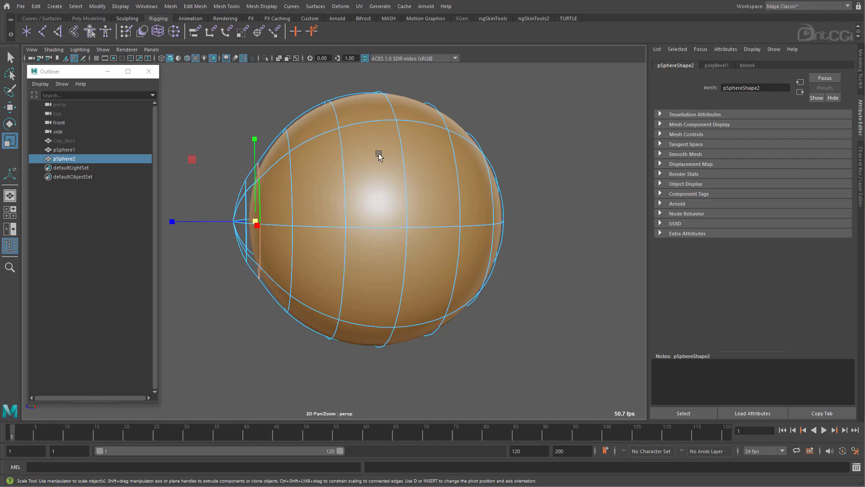
pyautogui.click(506, 251)
pyautogui.keyDown('alt'); pyautogui.moveTo(506, 251); pyautogui.dragTo(308, 263, button='right'); pyautogui.keyUp('alt')
pyautogui.keyDown('alt'); pyautogui.moveTo(309, 262); pyautogui.dragTo(361, 258); pyautogui.keyUp('alt')
pyautogui.keyDown('alt'); pyautogui.moveTo(332, 214); pyautogui.dragTo(323, 258); pyautogui.keyUp('alt')
pyautogui.keyDown('alt'); pyautogui.moveTo(322, 258); pyautogui.dragTo(399, 256, button='right'); pyautogui.keyUp('alt')
pyautogui.click(399, 256)
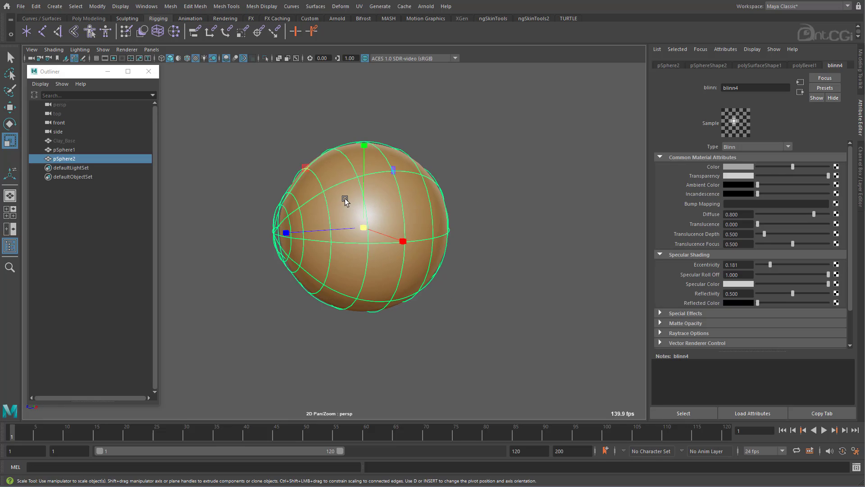
# Hide the outer sphere and push the front pole vertex of pSphere1 inward along Z to form the iris hollow
pyautogui.hotkey('ctrl', 'h')
pyautogui.click(321, 193)
pyautogui.keyDown('alt'); pyautogui.moveTo(270, 282); pyautogui.dragTo(330, 279); pyautogui.keyUp('alt')
pyautogui.keyDown('alt'); pyautogui.moveTo(330, 280); pyautogui.dragTo(390, 270, button='right'); pyautogui.keyUp('alt')
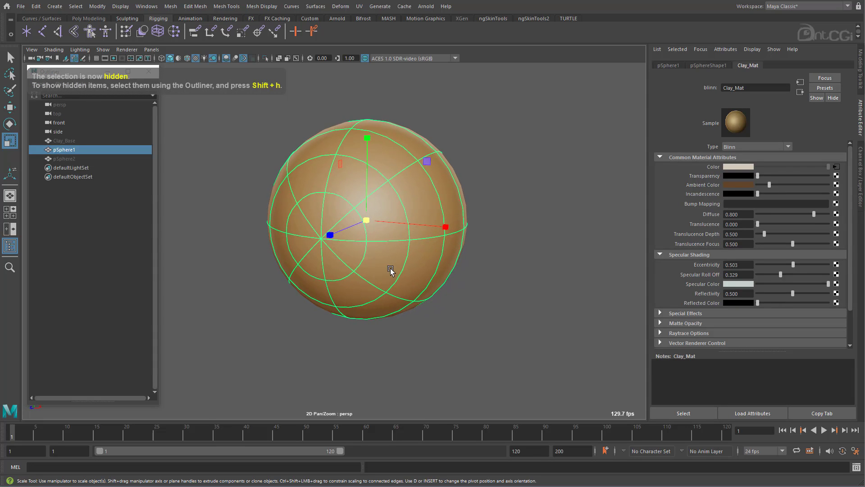
pyautogui.rightClick(319, 210)
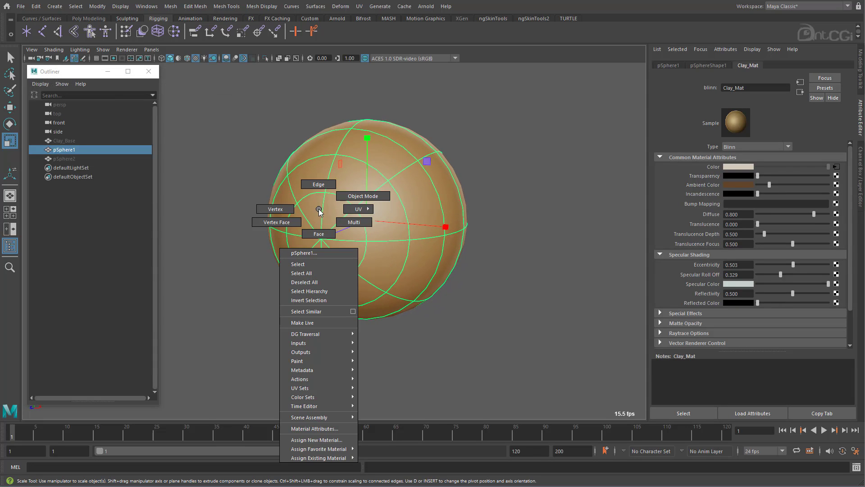
pyautogui.click(286, 210)
pyautogui.click(280, 236)
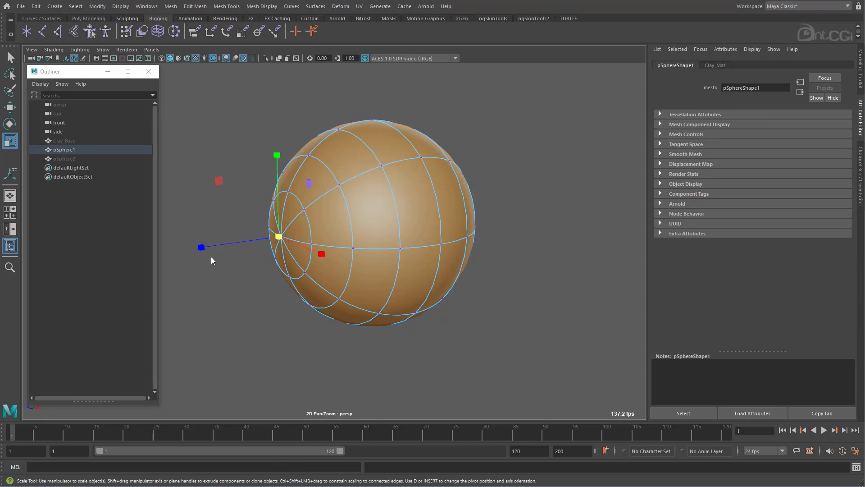
pyautogui.press('w')
pyautogui.moveTo(205, 250); pyautogui.dragTo(244, 245)
pyautogui.keyDown('alt'); pyautogui.moveTo(267, 273); pyautogui.dragTo(347, 277); pyautogui.keyUp('alt')
# Bevel the inner sphere's edge loop around the iris hollow and reduce the bevel fraction
pyautogui.moveTo(324, 198); pyautogui.dragTo(369, 189, button='right')
pyautogui.doubleClick(324, 188)
pyautogui.keyDown('shift'); pyautogui.rightClick(324, 189); pyautogui.keyUp('shift')
pyautogui.moveTo(499, 252); pyautogui.dragTo(480, 252)
pyautogui.keyDown('alt'); pyautogui.moveTo(225, 253); pyautogui.dragTo(282, 252); pyautogui.keyUp('alt')
# Scale the inner edge loop of the iris hollow
pyautogui.doubleClick(305, 198)
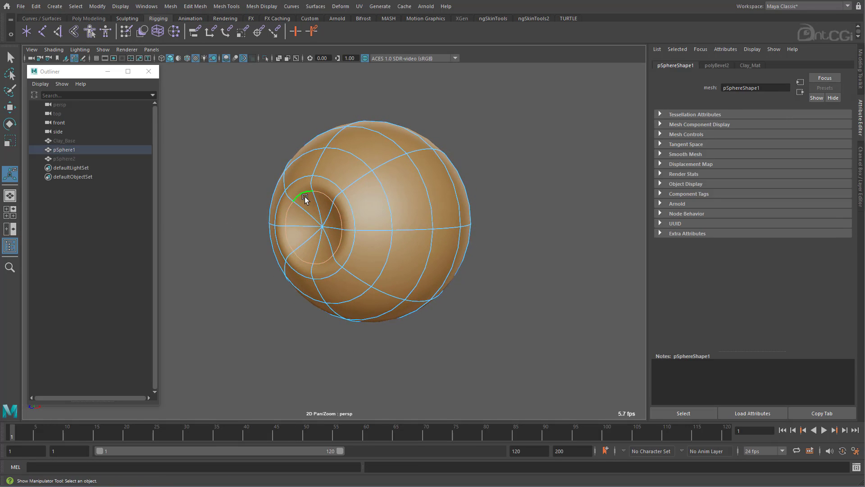
pyautogui.press('r')
pyautogui.moveTo(316, 228); pyautogui.dragTo(360, 251)
# Extrude the faces at the iris center repeatedly and push them inward to form the pupil hole
pyautogui.moveTo(354, 200); pyautogui.dragTo(374, 232, button='right')
pyautogui.click(359, 205)
pyautogui.keyDown('shift'); pyautogui.moveTo(355, 361); pyautogui.dragTo(373, 246, button='right'); pyautogui.keyUp('shift')
pyautogui.moveTo(365, 225); pyautogui.dragTo(343, 228)
pyautogui.press('g')
pyautogui.press('w')
pyautogui.press('g')
pyautogui.press('w')
# Return the inner sphere to object mode and show the hidden outer sphere again
pyautogui.moveTo(403, 193); pyautogui.dragTo(446, 178, button='right')
pyautogui.click(489, 254)
pyautogui.keyDown('alt'); pyautogui.moveTo(489, 256); pyautogui.dragTo(433, 254, button='right'); pyautogui.keyUp('alt')
pyautogui.keyDown('alt'); pyautogui.moveTo(433, 254); pyautogui.dragTo(322, 290); pyautogui.keyUp('alt')
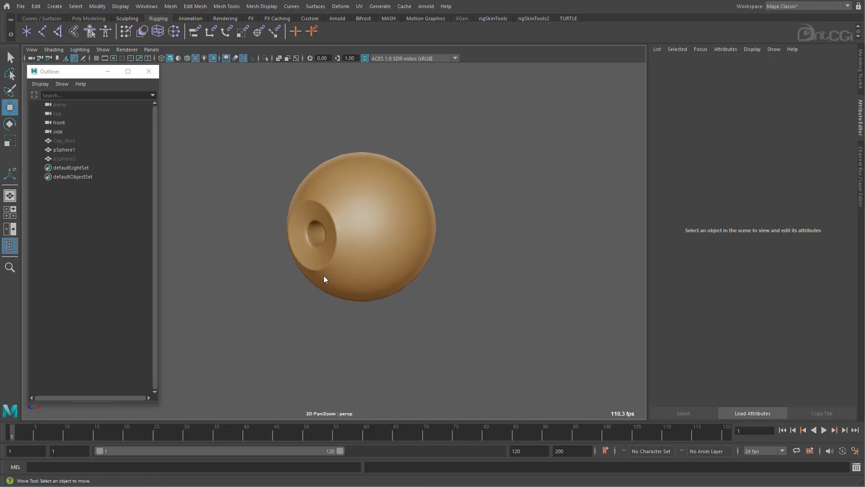
pyautogui.hotkey('shift', 'h')
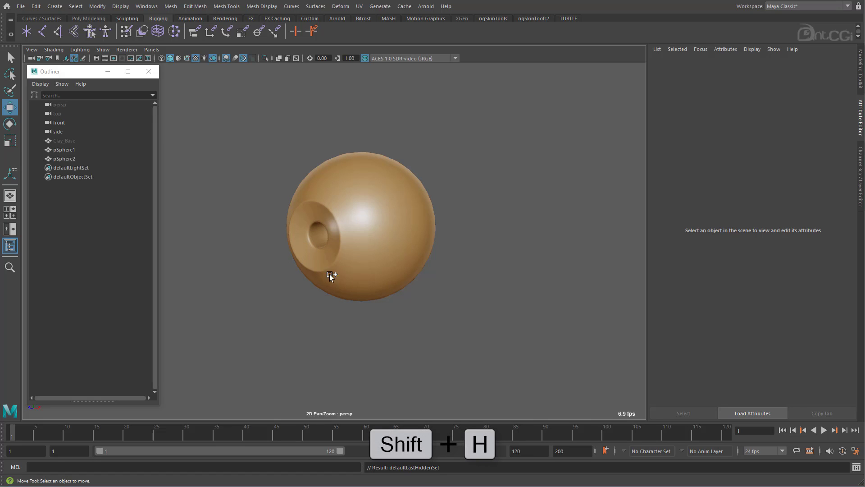
pyautogui.keyDown('alt'); pyautogui.moveTo(346, 296); pyautogui.dragTo(389, 290); pyautogui.keyUp('alt')
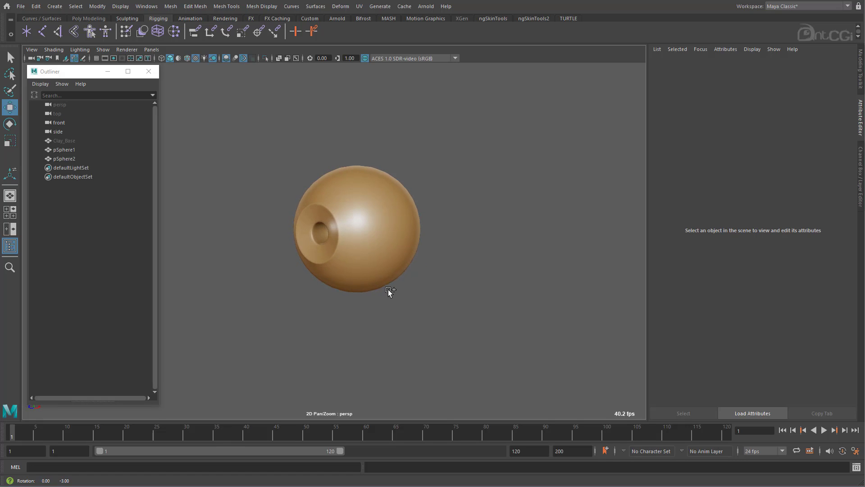
# Connect an Env Chrome texture to the reflected color of the outer sphere's Blinn material
pyautogui.click(368, 220)
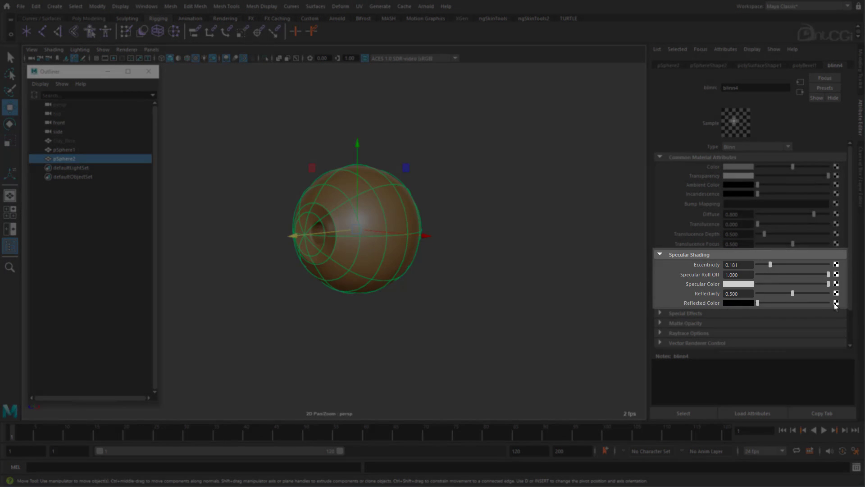
pyautogui.click(836, 303)
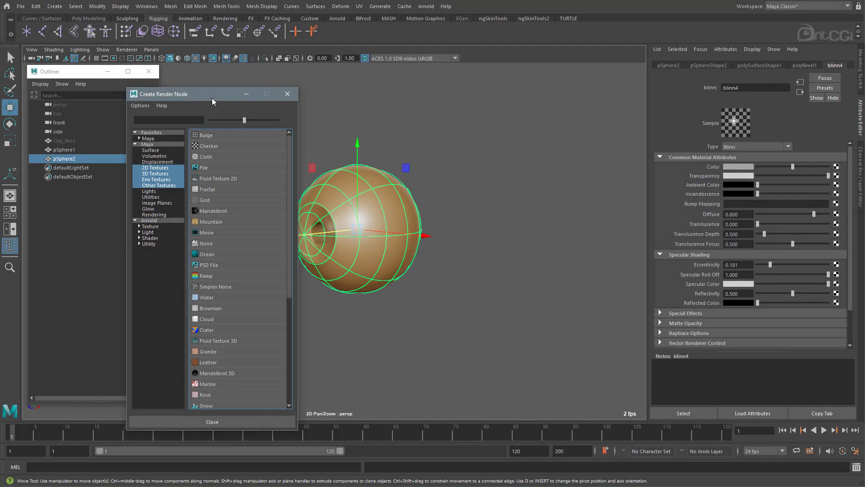
pyautogui.moveTo(212, 97); pyautogui.dragTo(290, 84)
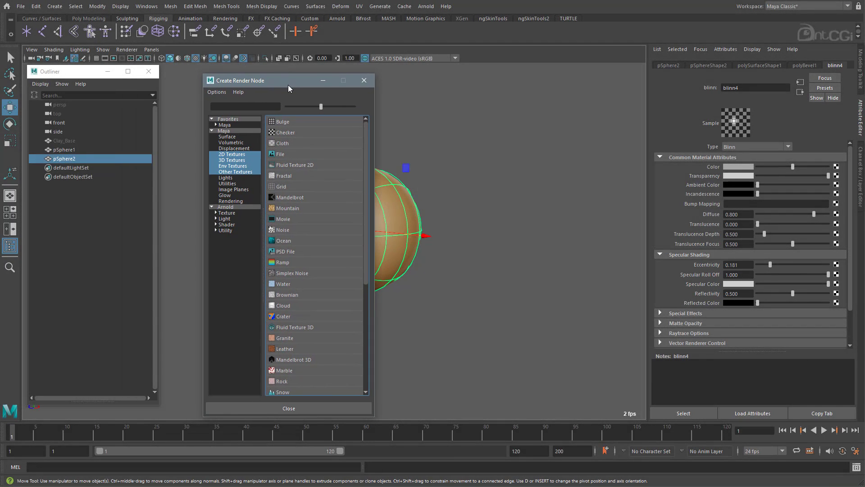
pyautogui.click(231, 166)
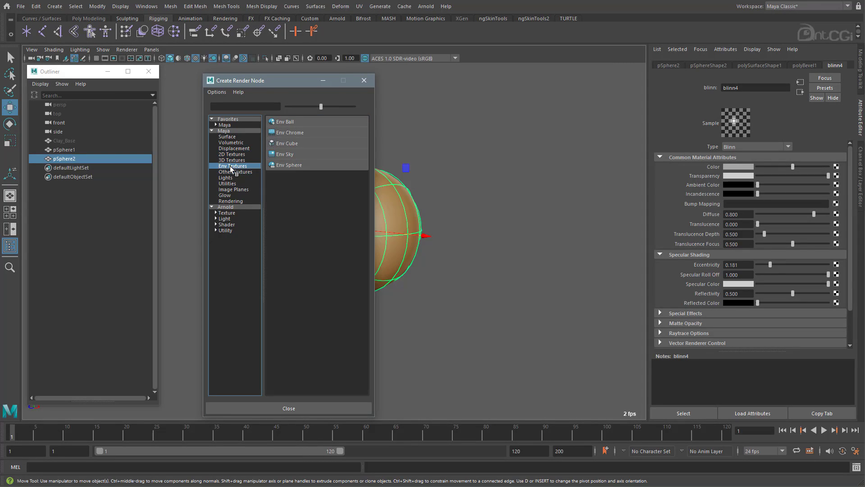
pyautogui.click(296, 133)
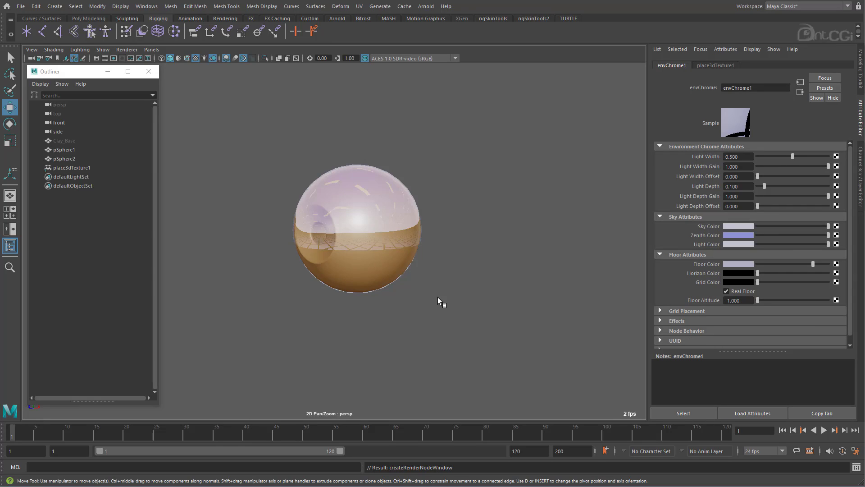
# Copy the envChrome1 attributes into a floating window beside the eyeball and show the Channel Box again
pyautogui.click(823, 414)
pyautogui.moveTo(275, 166); pyautogui.dragTo(643, 69)
pyautogui.click(862, 167)
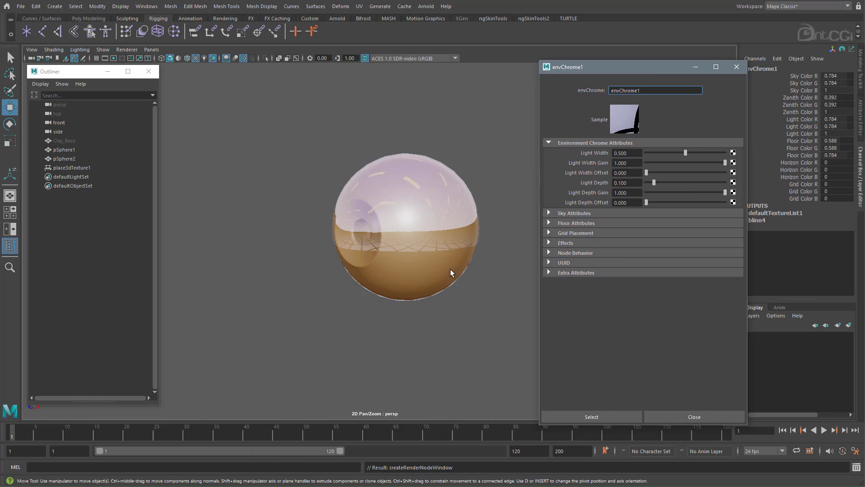
pyautogui.keyDown('alt'); pyautogui.moveTo(317, 319); pyautogui.dragTo(351, 319); pyautogui.keyUp('alt')
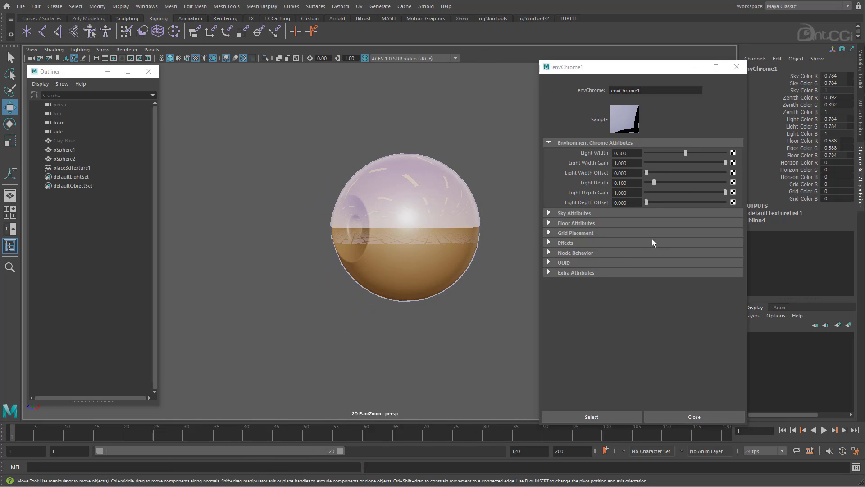
# Set all light width and light depth values, including their gains and offsets, to 0 for envChrome1
pyautogui.moveTo(685, 152); pyautogui.dragTo(671, 154)
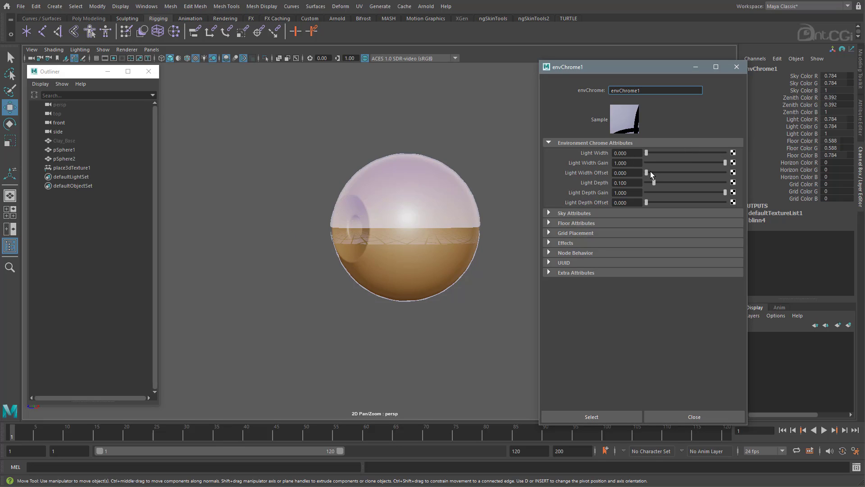
pyautogui.moveTo(723, 163); pyautogui.dragTo(595, 188)
pyautogui.keyDown('alt'); pyautogui.moveTo(383, 288); pyautogui.dragTo(405, 290); pyautogui.keyUp('alt')
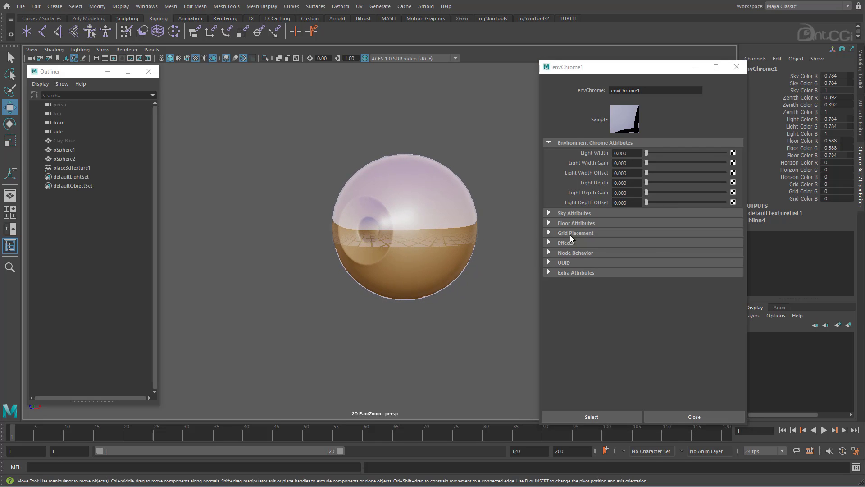
# Expand envChrome1's sky and floor attributes and darken the floor color to black
pyautogui.click(570, 223)
pyautogui.click(570, 213)
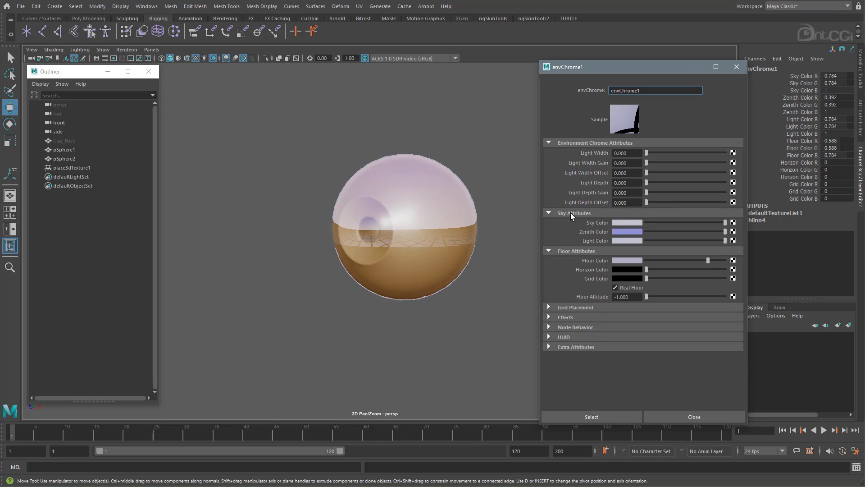
pyautogui.moveTo(706, 260); pyautogui.dragTo(635, 258)
pyautogui.keyDown('alt'); pyautogui.moveTo(440, 286); pyautogui.dragTo(397, 285); pyautogui.keyUp('alt')
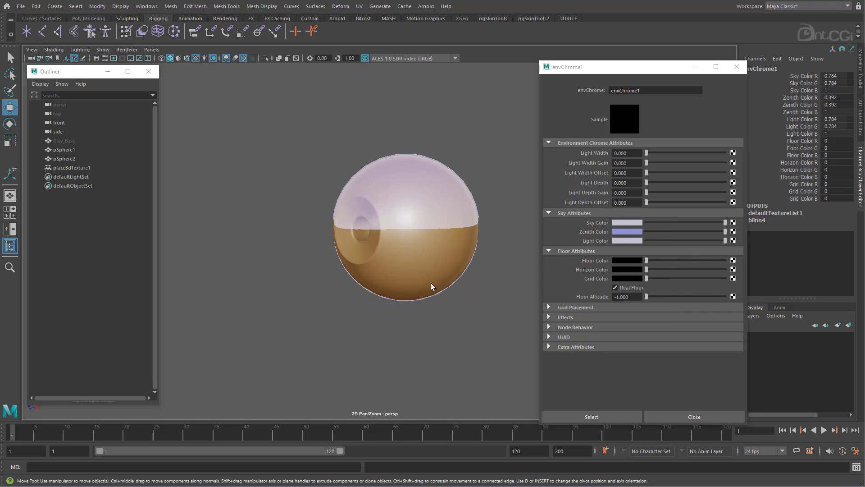
pyautogui.keyDown('alt'); pyautogui.moveTo(444, 276); pyautogui.dragTo(429, 274, button='middle'); pyautogui.keyUp('alt')
pyautogui.keyDown('alt'); pyautogui.moveTo(428, 277); pyautogui.dragTo(431, 274); pyautogui.keyUp('alt')
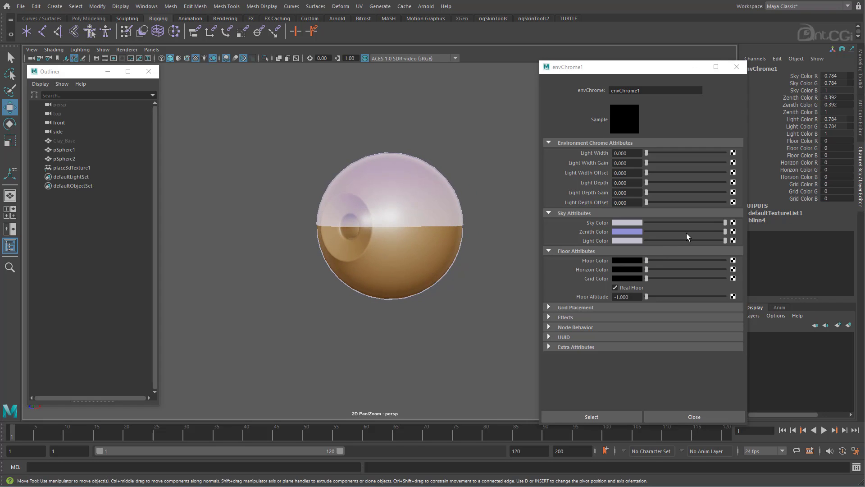
# Darken envChrome1's sky color to 0.098, zenith color to 0.179 and light color to 0, and close its attribute window
pyautogui.moveTo(725, 223)
pyautogui.mouseDown()
pyautogui.moveTo(627, 231)
pyautogui.moveTo(672, 229)
pyautogui.moveTo(640, 232)
pyautogui.moveTo(660, 232)
pyautogui.moveTo(654, 222)
pyautogui.mouseUp()
pyautogui.moveTo(473, 243)
pyautogui.keyDown('alt'); pyautogui.mouseDown()
pyautogui.moveTo(512, 241)
pyautogui.moveTo(388, 265)
pyautogui.moveTo(429, 247)
pyautogui.moveTo(396, 253)
pyautogui.moveTo(489, 247)
pyautogui.moveTo(494, 259)
pyautogui.moveTo(419, 253)
pyautogui.moveTo(473, 255)
pyautogui.mouseUp(); pyautogui.keyUp('alt')
pyautogui.click(737, 66)
pyautogui.keyDown('alt'); pyautogui.moveTo(356, 286); pyautogui.dragTo(322, 287); pyautogui.keyUp('alt')
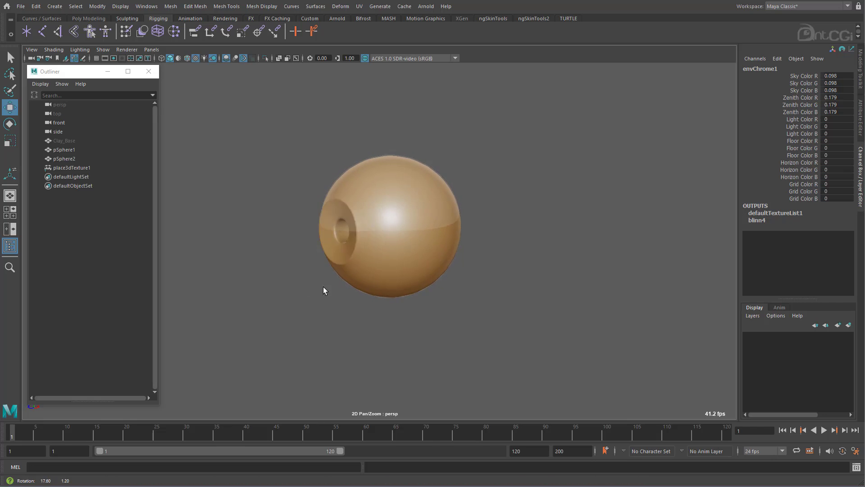
pyautogui.keyDown('alt'); pyautogui.moveTo(322, 286); pyautogui.dragTo(420, 284, button='right'); pyautogui.keyUp('alt')
# Adjust the cornea bulge by moving the outer sphere's front vertices slightly along the eye's forward axis
pyautogui.click(429, 161)
pyautogui.keyDown('alt'); pyautogui.moveTo(514, 307); pyautogui.dragTo(472, 321); pyautogui.keyUp('alt')
pyautogui.keyDown('alt'); pyautogui.moveTo(472, 321); pyautogui.dragTo(427, 285, button='right'); pyautogui.keyUp('alt')
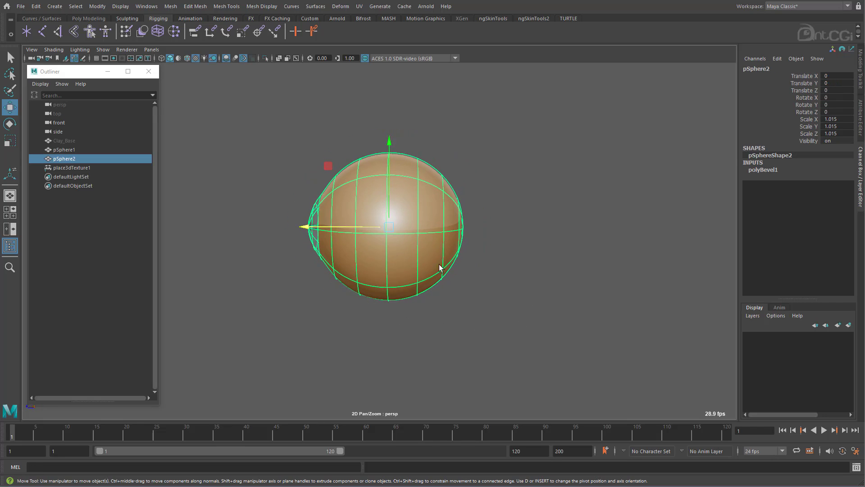
pyautogui.press('F8')
pyautogui.moveTo(532, 99); pyautogui.dragTo(332, 328)
pyautogui.keyDown('alt'); pyautogui.moveTo(272, 335); pyautogui.dragTo(363, 331); pyautogui.keyUp('alt')
pyautogui.keyDown('alt'); pyautogui.moveTo(325, 264); pyautogui.dragTo(377, 258, button='right'); pyautogui.keyUp('alt')
pyautogui.keyDown('alt'); pyautogui.moveTo(377, 258); pyautogui.dragTo(383, 254); pyautogui.keyUp('alt')
pyautogui.keyDown('alt'); pyautogui.moveTo(517, 300); pyautogui.dragTo(418, 226); pyautogui.keyUp('alt')
pyautogui.press('r')
pyautogui.press('w')
pyautogui.moveTo(363, 225); pyautogui.dragTo(359, 225)
pyautogui.keyDown('alt'); pyautogui.moveTo(318, 270); pyautogui.dragTo(372, 265); pyautogui.keyUp('alt')
pyautogui.hotkey('alt', 'd')
# Open the Hypershade and duplicate the Clay_Mat material together with its shading network
pyautogui.click(147, 6)
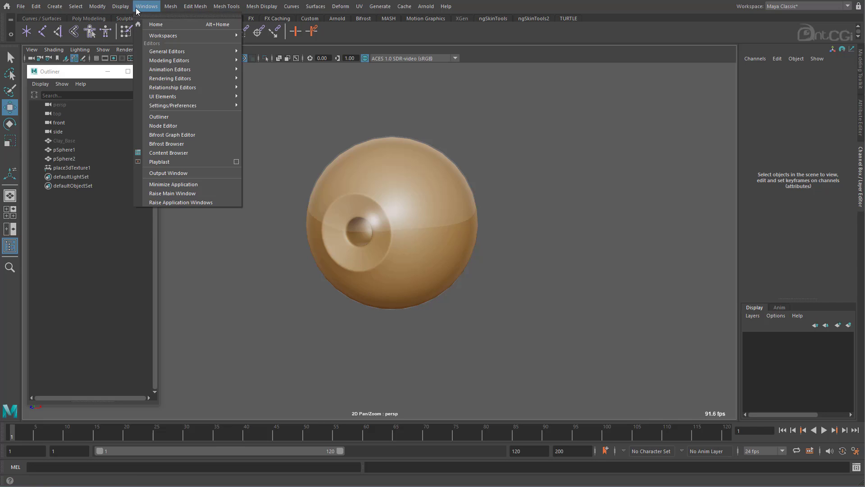
pyautogui.moveTo(190, 78)
pyautogui.click(275, 105)
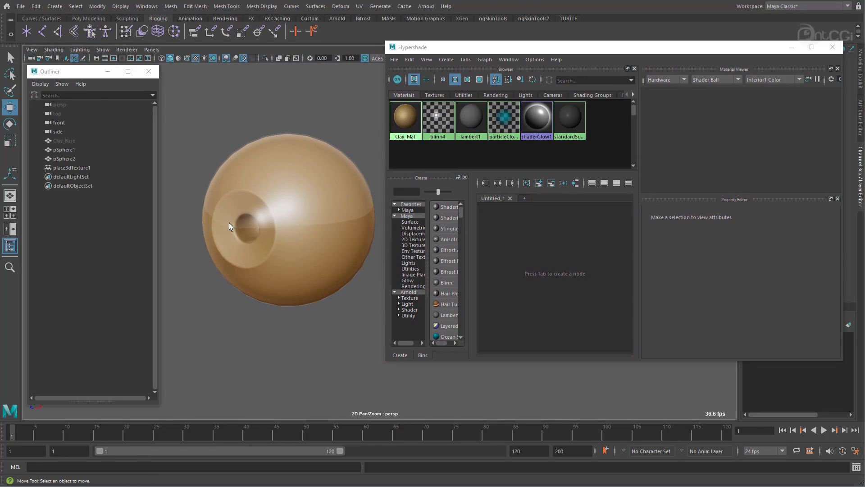
pyautogui.click(401, 120)
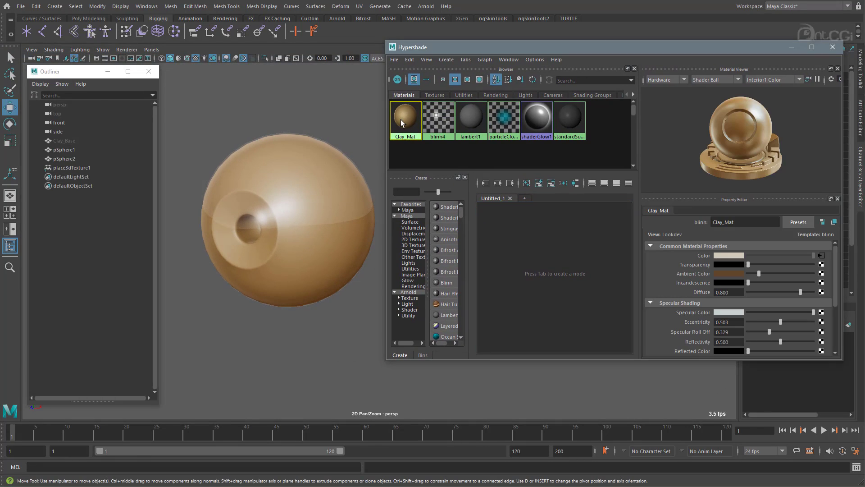
pyautogui.click(409, 60)
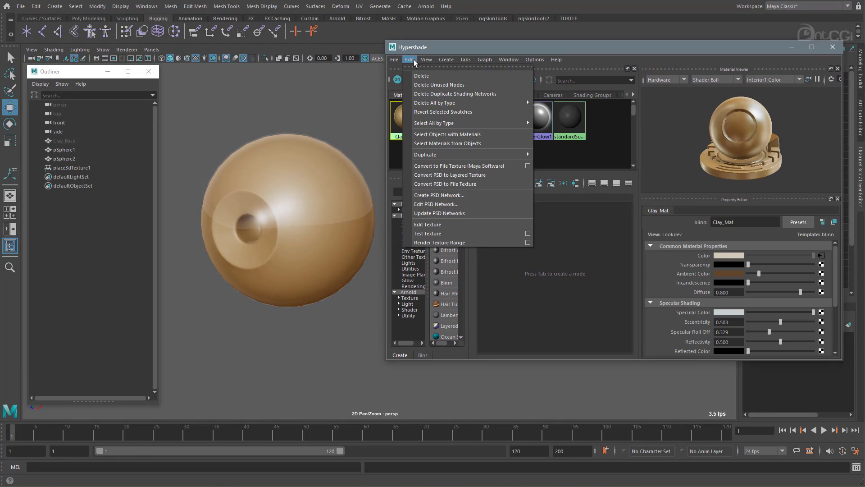
pyautogui.moveTo(473, 155)
pyautogui.click(556, 155)
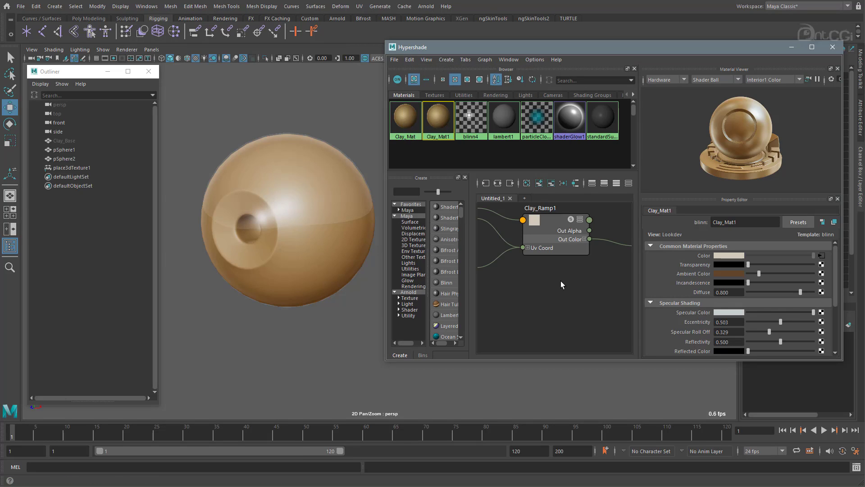
# Darken the brown color stop at position 0.427 in the duplicated material's Clay_Ramp1 ramp
pyautogui.click(822, 255)
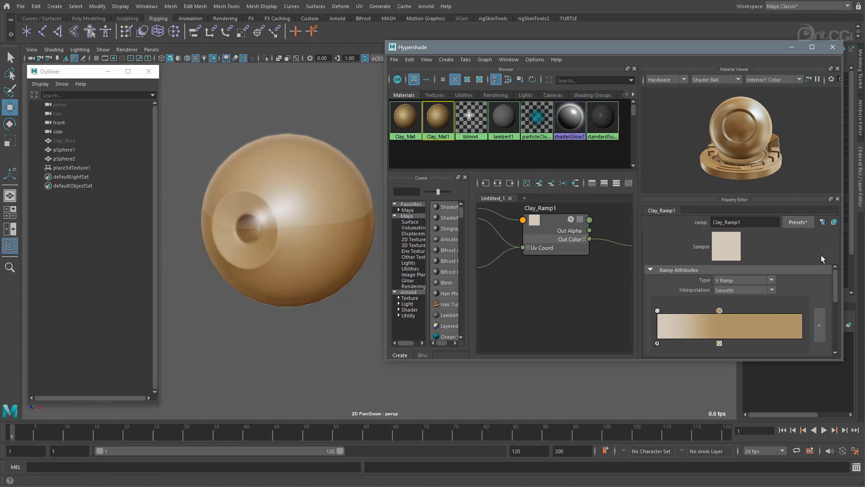
pyautogui.scroll(-2, 781, 300)
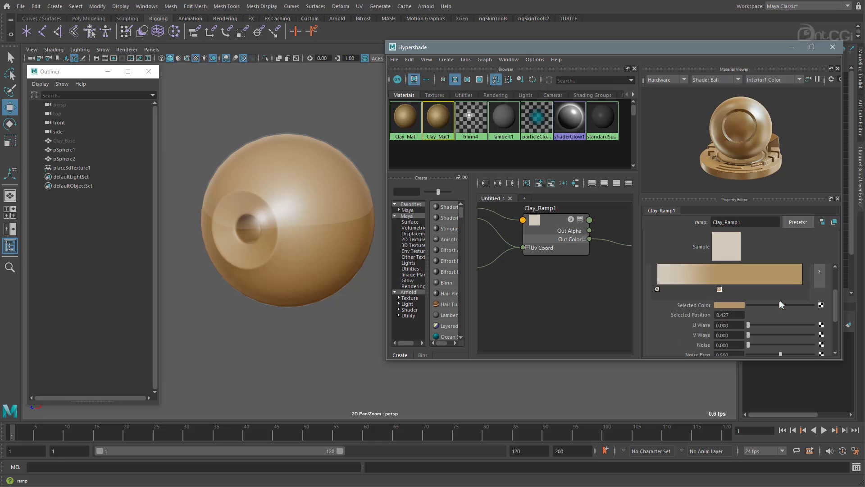
pyautogui.moveTo(782, 305); pyautogui.dragTo(763, 306)
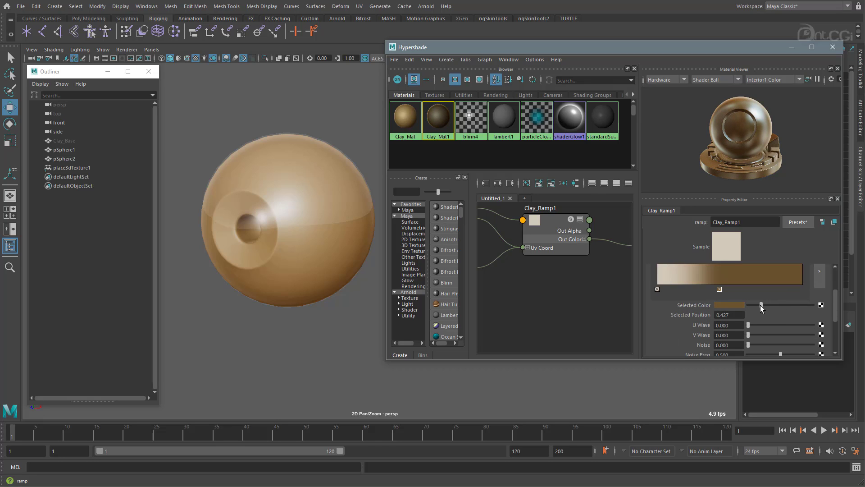
# Hide the outer sphere and assign the darker Clay_Mat1 material to the pupil faces of the inner sphere
pyautogui.click(62, 157)
pyautogui.hotkey('ctrl', 'h')
pyautogui.click(241, 182)
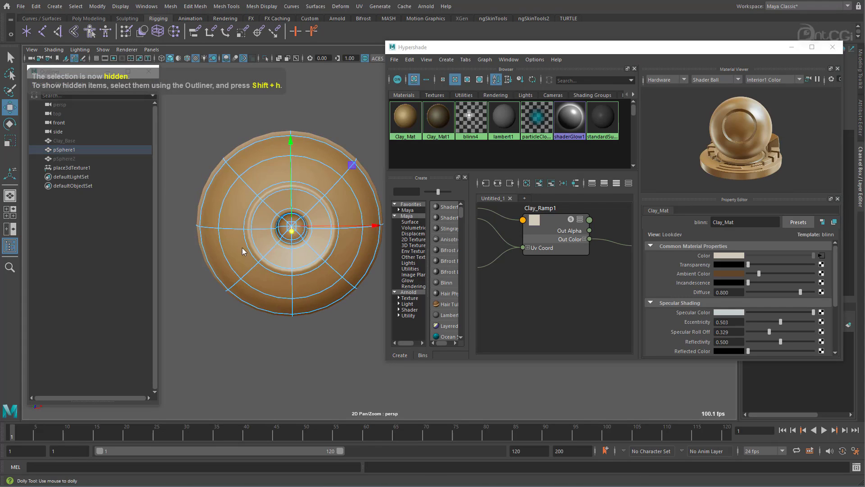
pyautogui.scroll(3, 242, 248)
pyautogui.keyDown('alt'); pyautogui.moveTo(331, 233); pyautogui.dragTo(318, 244); pyautogui.keyUp('alt')
pyautogui.moveTo(228, 243); pyautogui.dragTo(223, 249)
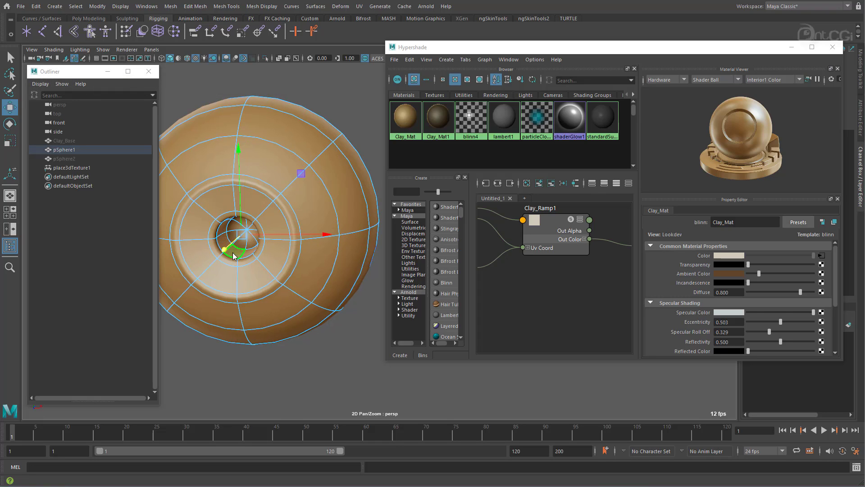
pyautogui.hotkey('shift', '.')
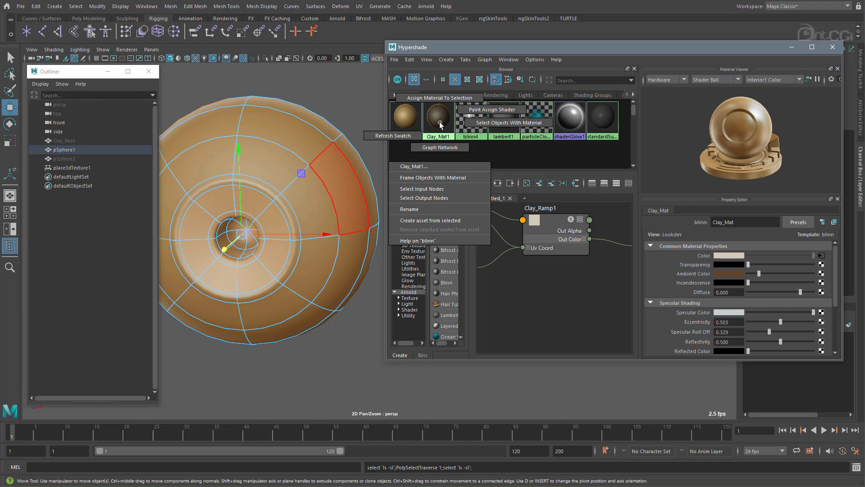
pyautogui.moveTo(440, 121); pyautogui.dragTo(440, 99, button='right')
# Assign the Clay_Mat1 material to the iris faces around the pupil and return the inner sphere to object mode
pyautogui.keyDown('alt'); pyautogui.moveTo(291, 243); pyautogui.dragTo(276, 242, button='right'); pyautogui.keyUp('alt')
pyautogui.keyDown('alt'); pyautogui.moveTo(276, 243); pyautogui.dragTo(267, 227); pyautogui.keyUp('alt')
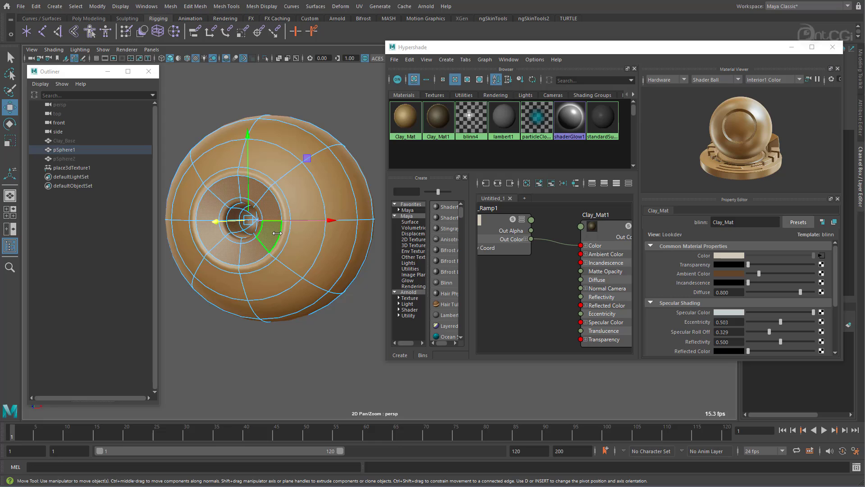
pyautogui.moveTo(440, 120); pyautogui.dragTo(439, 99, button='right')
pyautogui.moveTo(291, 191); pyautogui.dragTo(332, 178, button='right')
pyautogui.click(352, 126)
pyautogui.keyDown('alt'); pyautogui.moveTo(289, 257); pyautogui.dragTo(270, 256, button='right'); pyautogui.keyUp('alt')
pyautogui.keyDown('alt'); pyautogui.moveTo(271, 256); pyautogui.dragTo(269, 268); pyautogui.keyUp('alt')
pyautogui.click(264, 269)
pyautogui.moveTo(314, 165); pyautogui.dragTo(333, 150, button='right')
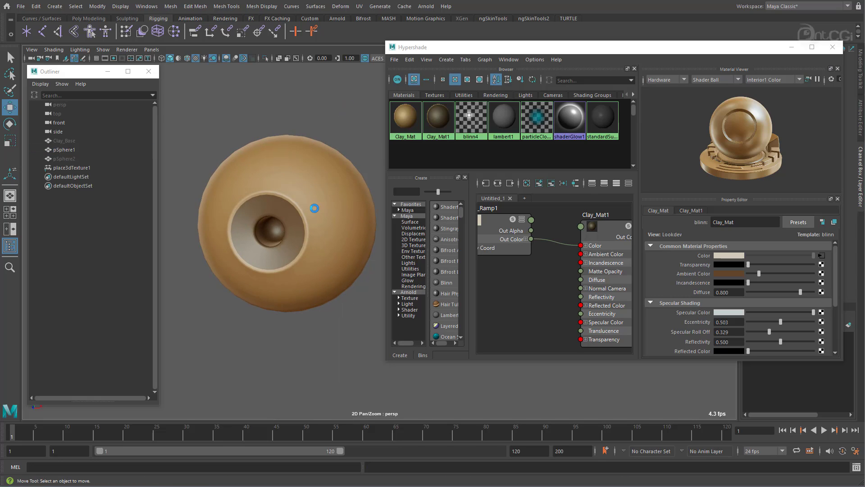
# Unhide the outer sphere and check the eyeball with the cornea over the darker iris and pupil
pyautogui.click(90, 161)
pyautogui.hotkey('shift', 'h')
pyautogui.click(183, 187)
pyautogui.keyDown('alt'); pyautogui.moveTo(183, 225); pyautogui.dragTo(92, 270, button='right'); pyautogui.keyUp('alt')
pyautogui.moveTo(293, 297)
pyautogui.keyDown('alt'); pyautogui.mouseDown()
pyautogui.moveTo(275, 293)
pyautogui.moveTo(310, 307)
pyautogui.moveTo(290, 295)
pyautogui.mouseUp(); pyautogui.keyUp('alt')
pyautogui.keyDown('alt'); pyautogui.moveTo(235, 291); pyautogui.dragTo(256, 292, button='right'); pyautogui.keyUp('alt')
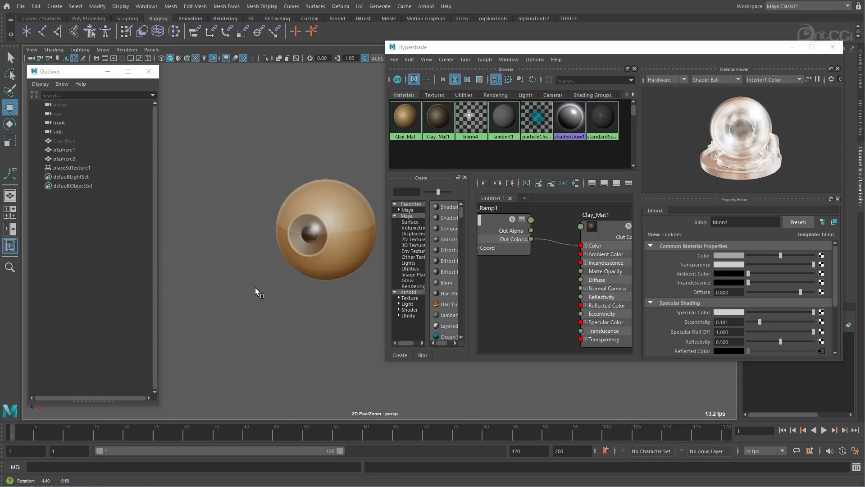
# Rename the duplicated clay material Clay_Mat1 with a name starting Clay_Mat_ and close the Hypershade
pyautogui.click(439, 120)
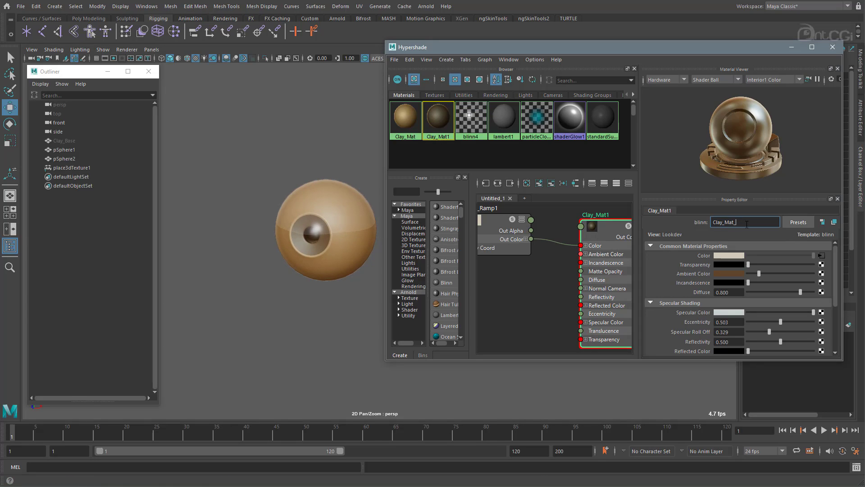
pyautogui.press('Return')
pyautogui.click(832, 47)
# Duplicate both eyeball spheres and move the copies sideways to form the second eye
pyautogui.keyDown('alt'); pyautogui.moveTo(367, 319); pyautogui.dragTo(429, 299); pyautogui.keyUp('alt')
pyautogui.click(64, 150)
pyautogui.moveTo(561, 135); pyautogui.dragTo(625, 385, button='right')
pyautogui.click(543, 358)
pyautogui.keyDown('alt'); pyautogui.moveTo(537, 352); pyautogui.dragTo(521, 323); pyautogui.keyUp('alt')
pyautogui.keyDown('alt'); pyautogui.moveTo(521, 324); pyautogui.dragTo(470, 316, button='right'); pyautogui.keyUp('alt')
pyautogui.keyDown('alt'); pyautogui.moveTo(470, 316); pyautogui.dragTo(444, 320); pyautogui.keyUp('alt')
pyautogui.moveTo(311, 151); pyautogui.dragTo(531, 333)
pyautogui.hotkey('ctrl', 'd')
pyautogui.moveTo(467, 227); pyautogui.dragTo(272, 214)
pyautogui.keyDown('alt'); pyautogui.moveTo(388, 321); pyautogui.dragTo(495, 312, button='middle'); pyautogui.keyUp('alt')
pyautogui.keyDown('alt'); pyautogui.moveTo(495, 311); pyautogui.dragTo(490, 328, button='right'); pyautogui.keyUp('alt')
pyautogui.click(491, 329)
pyautogui.keyDown('alt'); pyautogui.moveTo(492, 329); pyautogui.dragTo(556, 343); pyautogui.keyUp('alt')
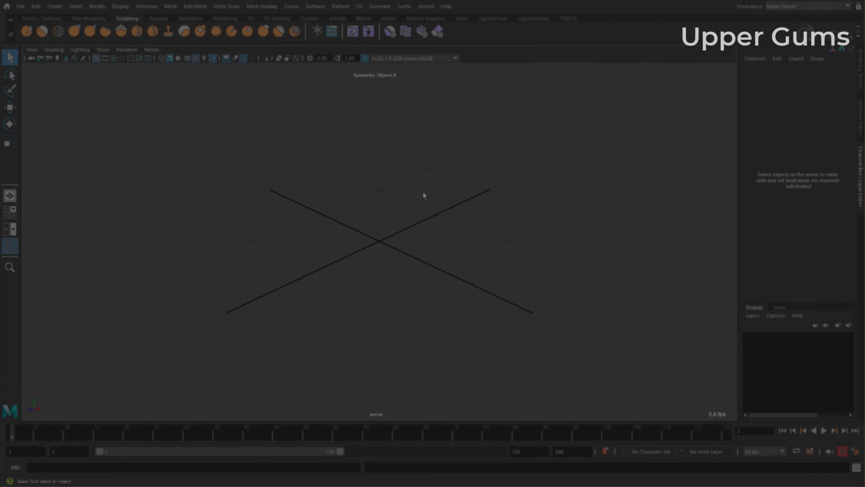
# Create a polygon cube at the origin of the empty scene for the upper gums
pyautogui.moveTo(423, 193); pyautogui.dragTo(423, 127)
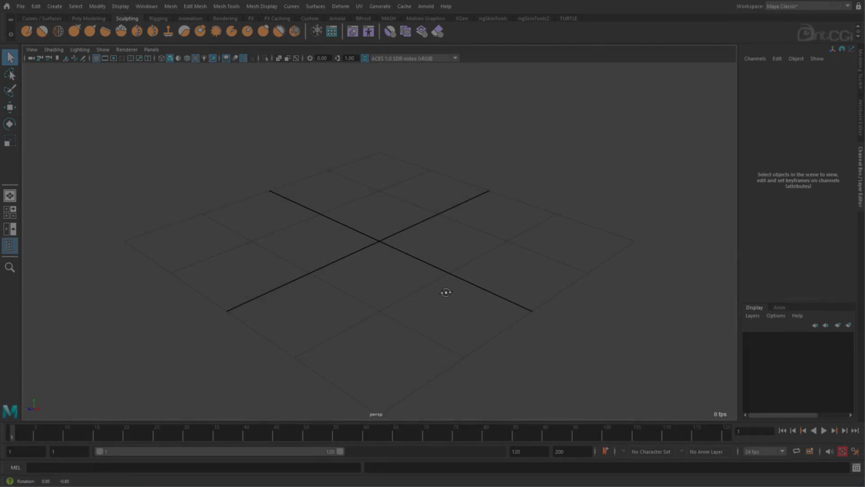
pyautogui.keyDown('alt'); pyautogui.moveTo(445, 293); pyautogui.dragTo(443, 283); pyautogui.keyUp('alt')
pyautogui.press('space')
pyautogui.moveTo(323, 161); pyautogui.dragTo(485, 199)
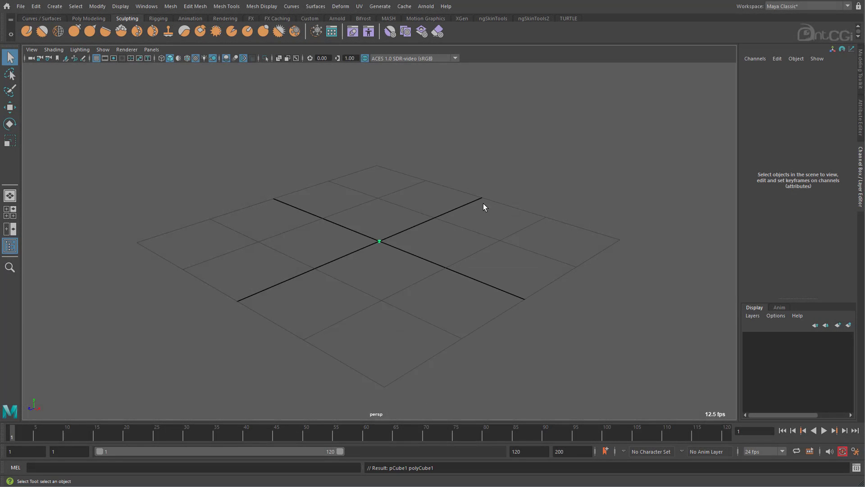
# Scale the cube uniformly to about 15.3 and raise it to about 52.8 in Translate Y
pyautogui.press('r')
pyautogui.moveTo(379, 242); pyautogui.dragTo(518, 243)
pyautogui.press('w')
pyautogui.moveTo(379, 195); pyautogui.dragTo(377, 109)
# Apply the tan clay material to the cube and reselect it in a front-facing view
pyautogui.moveTo(377, 130); pyautogui.dragTo(438, 381, button='right')
pyautogui.click(20, 6)
pyautogui.click(49, 108)
pyautogui.click(495, 301)
pyautogui.click(204, 170)
pyautogui.keyDown('alt'); pyautogui.moveTo(204, 170); pyautogui.dragTo(327, 165); pyautogui.keyUp('alt')
pyautogui.click(368, 164)
pyautogui.keyDown('alt'); pyautogui.moveTo(327, 164); pyautogui.dragTo(318, 243, button='middle'); pyautogui.keyUp('alt')
pyautogui.keyDown('alt'); pyautogui.moveTo(318, 243); pyautogui.dragTo(423, 259, button='right'); pyautogui.keyUp('alt')
pyautogui.moveTo(403, 288)
pyautogui.keyDown('alt'); pyautogui.mouseDown()
pyautogui.moveTo(430, 259)
pyautogui.moveTo(391, 287)
pyautogui.mouseUp(); pyautogui.keyUp('alt')
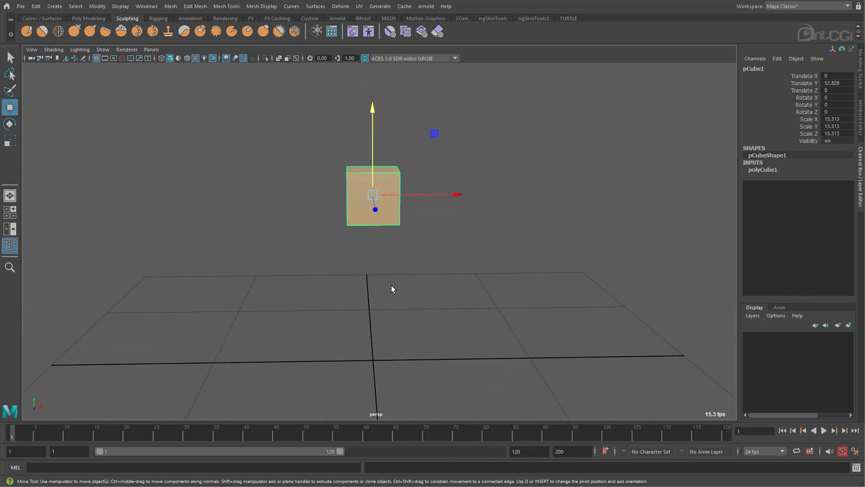
# Connect the cube's horizontal edges to add a vertical edge loop through its center
pyautogui.moveTo(355, 217); pyautogui.dragTo(353, 191, button='right')
pyautogui.keyDown('alt'); pyautogui.moveTo(354, 191); pyautogui.dragTo(353, 195); pyautogui.keyUp('alt')
pyautogui.moveTo(363, 151); pyautogui.dragTo(368, 270)
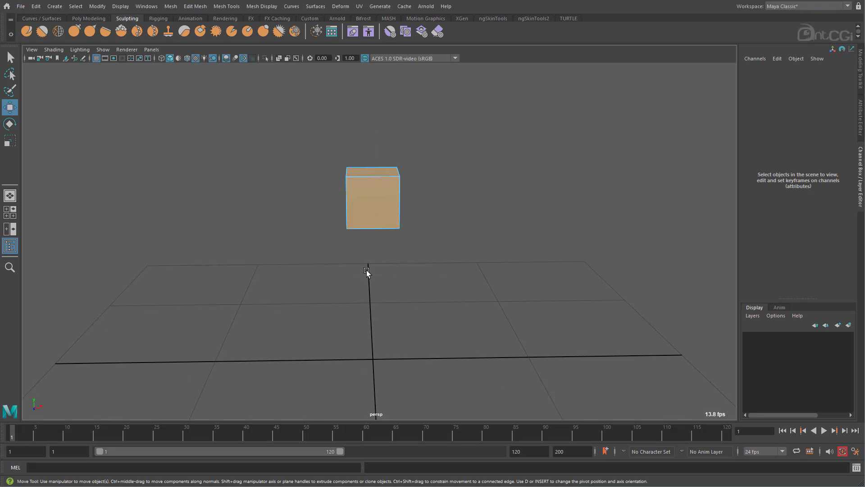
pyautogui.keyDown('shift'); pyautogui.moveTo(368, 205); pyautogui.dragTo(364, 324, button='right'); pyautogui.keyUp('shift')
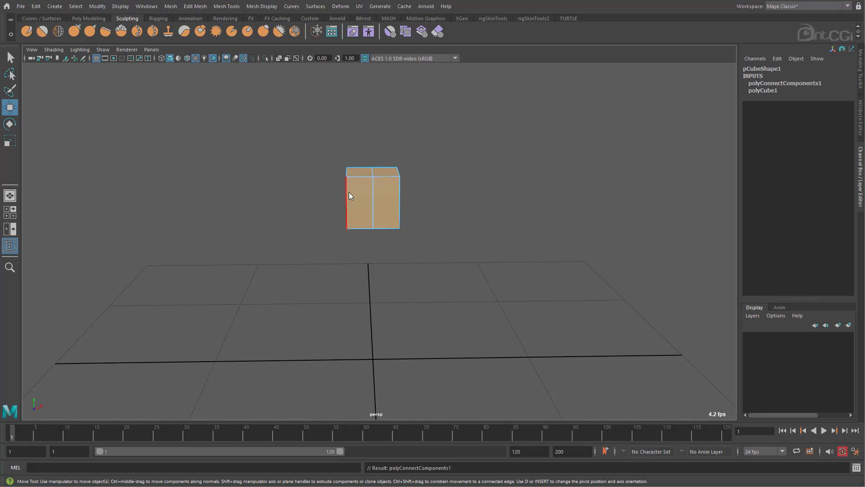
# Delete one half of the cube together with the remaining half's top and outer side faces
pyautogui.moveTo(348, 239); pyautogui.dragTo(351, 243)
pyautogui.keyDown('alt'); pyautogui.moveTo(380, 253); pyautogui.dragTo(336, 267); pyautogui.keyUp('alt')
pyautogui.keyDown('shift'); pyautogui.click(372, 171); pyautogui.keyUp('shift')
pyautogui.keyDown('shift'); pyautogui.click(381, 193); pyautogui.keyUp('shift')
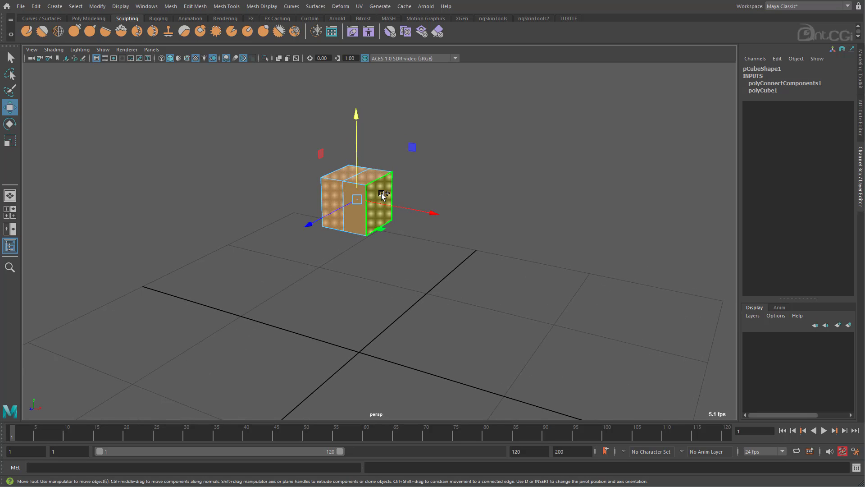
pyautogui.press('Delete')
# Flatten the remaining half cube front to back to a Scale Z of about 6.94
pyautogui.scroll(4, 383, 197)
pyautogui.moveTo(390, 204); pyautogui.dragTo(428, 194, button='right')
pyautogui.keyDown('alt'); pyautogui.moveTo(440, 197); pyautogui.dragTo(343, 194); pyautogui.keyUp('alt')
pyautogui.press('r')
pyautogui.moveTo(251, 177); pyautogui.dragTo(354, 151)
# Extrude the bottom face of the gum block with a Local Translate Z of -3.887 to start a tooth socket
pyautogui.moveTo(354, 152); pyautogui.dragTo(317, 152, button='right')
pyautogui.keyDown('alt'); pyautogui.moveTo(316, 152); pyautogui.dragTo(323, 122); pyautogui.keyUp('alt')
pyautogui.moveTo(293, 74); pyautogui.dragTo(352, 196)
pyautogui.moveTo(369, 196); pyautogui.dragTo(360, 247, button='right')
pyautogui.click(373, 227)
pyautogui.keyDown('alt'); pyautogui.moveTo(360, 247); pyautogui.dragTo(400, 155); pyautogui.keyUp('alt')
pyautogui.moveTo(400, 154); pyautogui.dragTo(421, 149, button='right')
pyautogui.press('r')
pyautogui.moveTo(418, 159); pyautogui.dragTo(353, 218)
pyautogui.moveTo(354, 218); pyautogui.dragTo(356, 238, button='right')
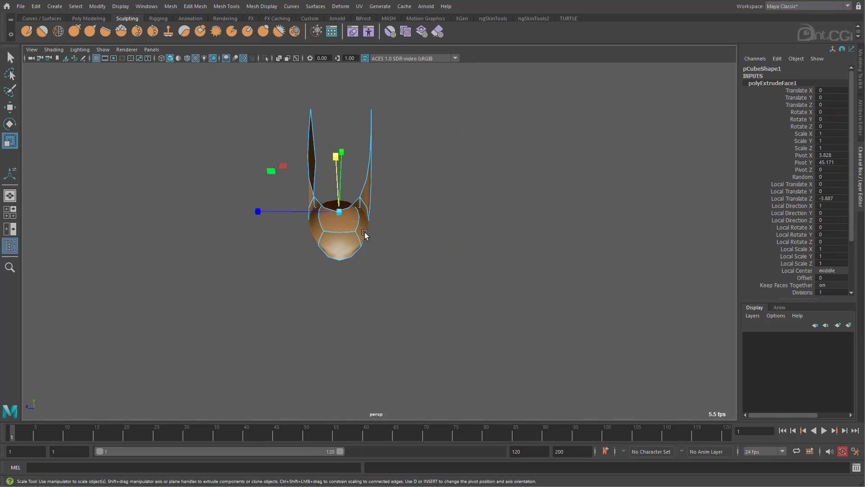
# Refine the position and size of the extruded tooth socket at the bottom of the gum block
pyautogui.click(356, 239)
pyautogui.press('w')
pyautogui.moveTo(326, 227); pyautogui.dragTo(412, 284)
pyautogui.click(348, 225)
pyautogui.press('r')
pyautogui.keyDown('alt'); pyautogui.moveTo(458, 97); pyautogui.dragTo(469, 155); pyautogui.keyUp('alt')
# Duplicate the gum block and move the copy beside the original at Translate X 8.902
pyautogui.press('F8')
pyautogui.hotkey('ctrl', 'd')
pyautogui.press('w')
pyautogui.moveTo(385, 200); pyautogui.dragTo(478, 201)
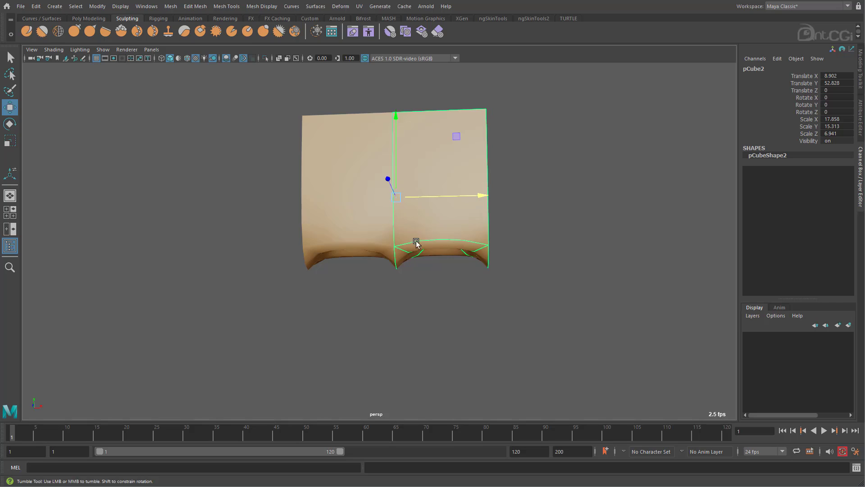
# Combine the two adjoining gum blocks into a single mesh
pyautogui.keyDown('alt'); pyautogui.moveTo(416, 243); pyautogui.dragTo(406, 173); pyautogui.keyUp('alt')
pyautogui.keyDown('shift'); pyautogui.click(342, 162); pyautogui.keyUp('shift')
pyautogui.keyDown('shift'); pyautogui.moveTo(341, 162); pyautogui.dragTo(329, 353, button='right'); pyautogui.keyUp('shift')
# Merge the overlapping vertices along the seam between the two gum blocks
pyautogui.press('r')
pyautogui.moveTo(422, 132); pyautogui.dragTo(386, 136, button='right')
pyautogui.keyDown('alt'); pyautogui.moveTo(388, 171); pyautogui.dragTo(402, 144); pyautogui.keyUp('alt')
pyautogui.keyDown('shift'); pyautogui.moveTo(392, 233); pyautogui.dragTo(393, 234, button='right'); pyautogui.keyUp('shift')
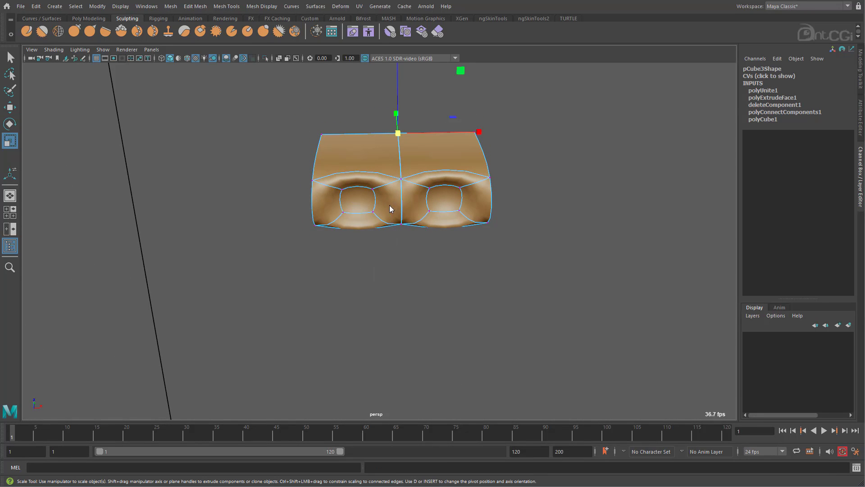
pyautogui.click(391, 208)
pyautogui.moveTo(398, 220); pyautogui.dragTo(410, 238)
pyautogui.press('g')
pyautogui.keyDown('alt'); pyautogui.moveTo(469, 244); pyautogui.dragTo(351, 306); pyautogui.keyUp('alt')
pyautogui.moveTo(348, 129); pyautogui.dragTo(446, 243)
pyautogui.press('g')
pyautogui.moveTo(368, 195); pyautogui.dragTo(372, 199)
pyautogui.keyDown('alt'); pyautogui.moveTo(374, 200); pyautogui.dragTo(419, 232); pyautogui.keyUp('alt')
pyautogui.press('g')
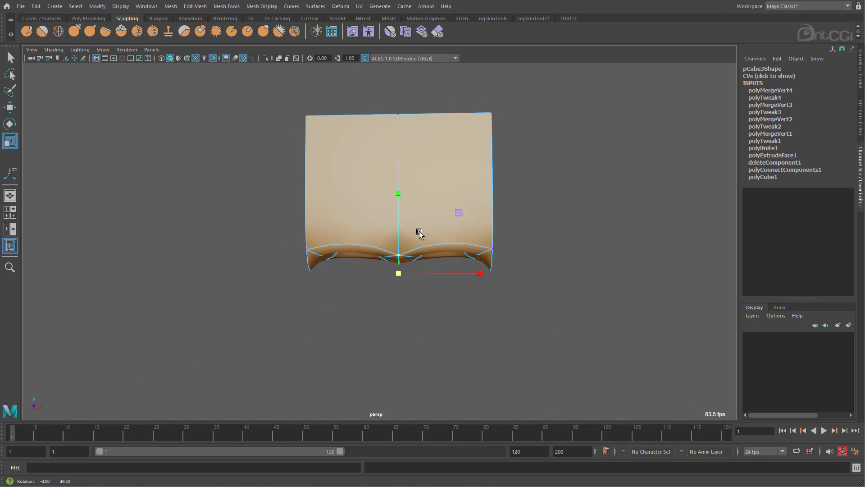
# Bevel the vertical edge loop at the center seam between the two tooth sockets
pyautogui.moveTo(422, 193); pyautogui.dragTo(418, 175, button='right')
pyautogui.doubleClick(405, 180)
pyautogui.keyDown('alt'); pyautogui.moveTo(459, 262); pyautogui.dragTo(401, 226); pyautogui.keyUp('alt')
pyautogui.keyDown('shift'); pyautogui.moveTo(402, 226); pyautogui.dragTo(403, 247, button='right'); pyautogui.keyUp('shift')
# Narrow the bevelled strip between the two tooth sockets by scaling its faces along X
pyautogui.moveTo(568, 253); pyautogui.dragTo(392, 215)
pyautogui.press('r')
pyautogui.moveTo(482, 229); pyautogui.dragTo(454, 285)
pyautogui.hotkey('ctrl', 'z')
pyautogui.keyDown('shift'); pyautogui.click(398, 161); pyautogui.keyUp('shift')
pyautogui.keyDown('alt'); pyautogui.moveTo(398, 162); pyautogui.dragTo(400, 72); pyautogui.keyUp('alt')
pyautogui.keyDown('shift'); pyautogui.click(399, 229); pyautogui.keyUp('shift')
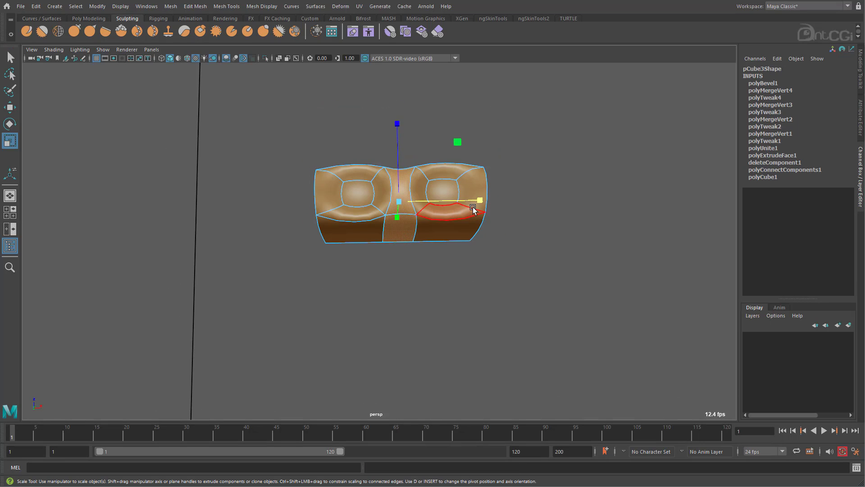
pyautogui.keyDown('alt'); pyautogui.moveTo(425, 200); pyautogui.dragTo(437, 305); pyautogui.keyUp('alt')
# Connect the horizontal edge rings of both gum blocks to add a vertical loop through the middle of each socket
pyautogui.moveTo(361, 224); pyautogui.dragTo(358, 201, button='right')
pyautogui.keyDown('alt'); pyautogui.moveTo(331, 216); pyautogui.dragTo(345, 198); pyautogui.keyUp('alt')
pyautogui.click(358, 110)
pyautogui.keyDown('shift'); pyautogui.doubleClick(353, 203); pyautogui.keyUp('shift')
pyautogui.keyDown('shift'); pyautogui.moveTo(353, 202); pyautogui.dragTo(358, 333, button='right'); pyautogui.keyUp('shift')
pyautogui.doubleClick(455, 205)
pyautogui.keyDown('shift'); pyautogui.moveTo(454, 205); pyautogui.dragTo(447, 335, button='right'); pyautogui.keyUp('shift')
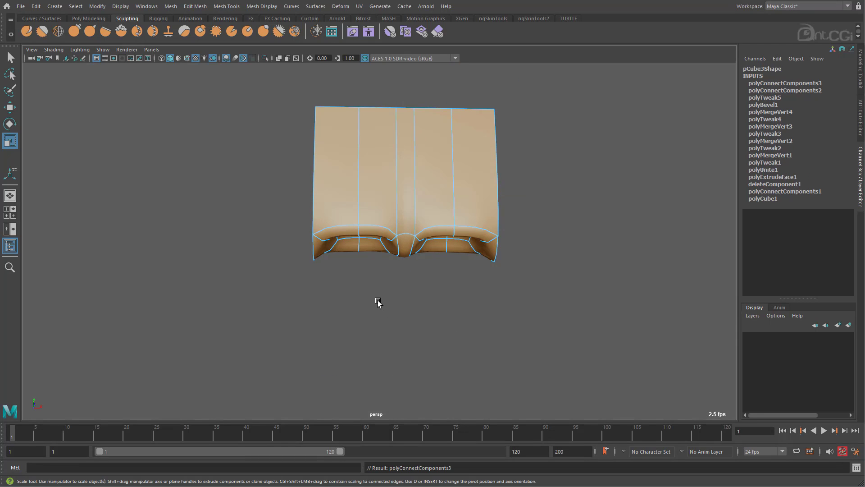
# Scale the vertices at the middle of both tooth-socket rims along X to adjust their spacing
pyautogui.keyDown('alt'); pyautogui.moveTo(373, 233); pyautogui.dragTo(372, 243); pyautogui.keyUp('alt')
pyautogui.moveTo(373, 243); pyautogui.dragTo(345, 240, button='right')
pyautogui.moveTo(345, 225); pyautogui.dragTo(375, 284)
pyautogui.keyDown('alt'); pyautogui.moveTo(434, 287); pyautogui.dragTo(437, 288); pyautogui.keyUp('alt')
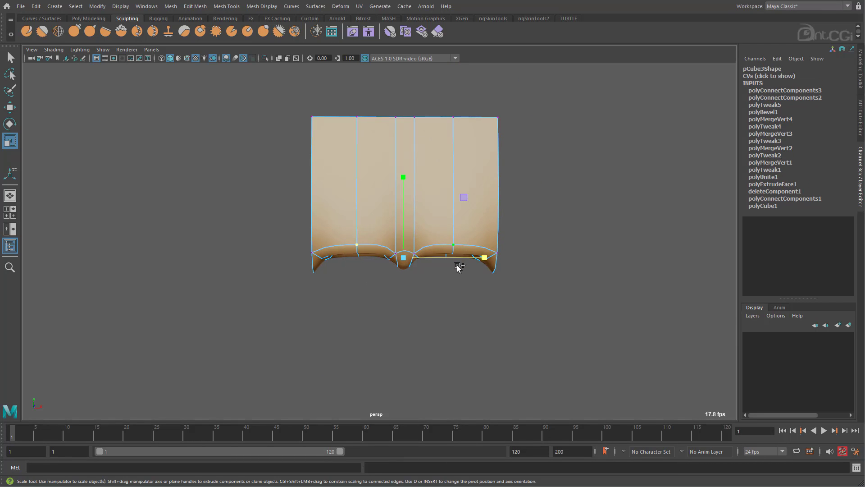
pyautogui.moveTo(404, 212); pyautogui.dragTo(498, 281)
# Collapse the narrow bevelled strip between the two sockets into a single edge loop and return to object mode
pyautogui.moveTo(407, 145); pyautogui.dragTo(403, 122, button='right')
pyautogui.click(400, 111)
pyautogui.keyDown('shift'); pyautogui.click(402, 194); pyautogui.keyUp('shift')
pyautogui.keyDown('shift'); pyautogui.moveTo(401, 193); pyautogui.dragTo(401, 165, button='right'); pyautogui.keyUp('shift')
pyautogui.keyDown('alt'); pyautogui.moveTo(450, 189); pyautogui.dragTo(431, 229); pyautogui.keyUp('alt')
pyautogui.press('F8')
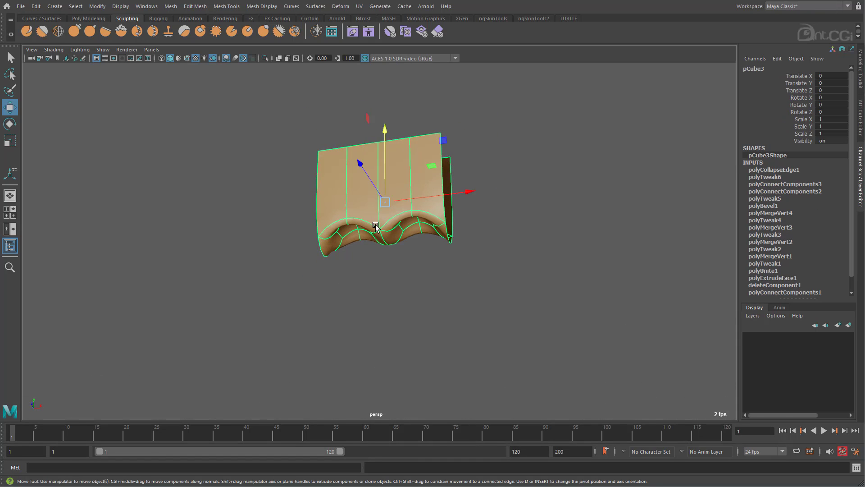
# Duplicate the two-socket gum block, move the copy to Translate X 17.875, and combine both into one mesh
pyautogui.hotkey('ctrl', 'd')
pyautogui.moveTo(413, 199); pyautogui.dragTo(543, 184)
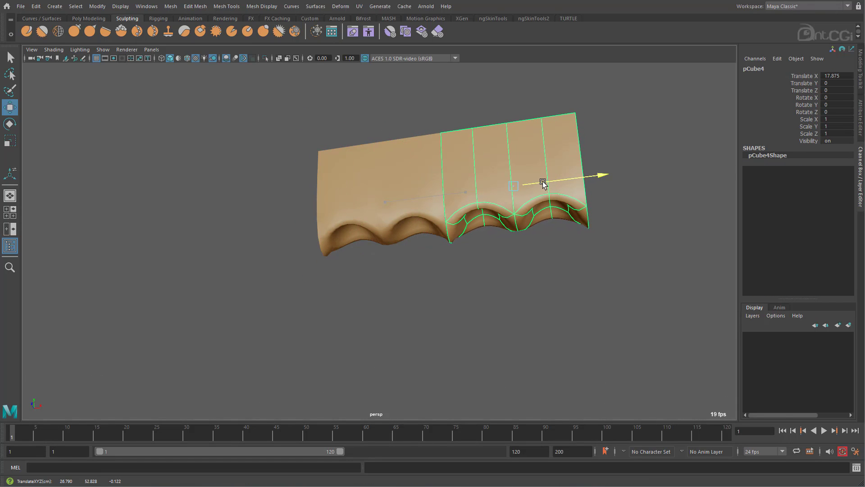
pyautogui.keyDown('shift'); pyautogui.click(416, 201); pyautogui.keyUp('shift')
pyautogui.keyDown('shift'); pyautogui.moveTo(417, 201); pyautogui.dragTo(414, 392, button='right'); pyautogui.keyUp('shift')
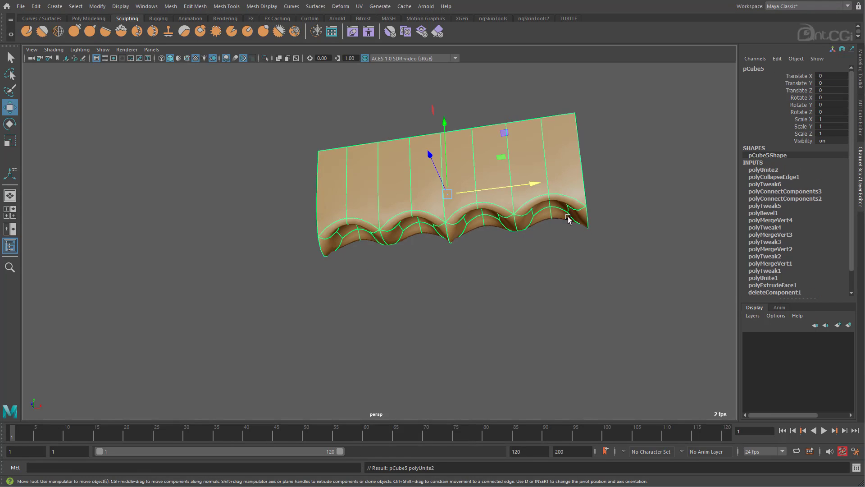
# Duplicate the four-socket gum strip, move the copy to Translate X 35.548, and combine both into one mesh
pyautogui.keyDown('alt'); pyautogui.moveTo(543, 202); pyautogui.dragTo(363, 249, button='middle'); pyautogui.keyUp('alt')
pyautogui.keyDown('alt'); pyautogui.moveTo(362, 249); pyautogui.dragTo(658, 148); pyautogui.keyUp('alt')
pyautogui.hotkey('ctrl', 'd')
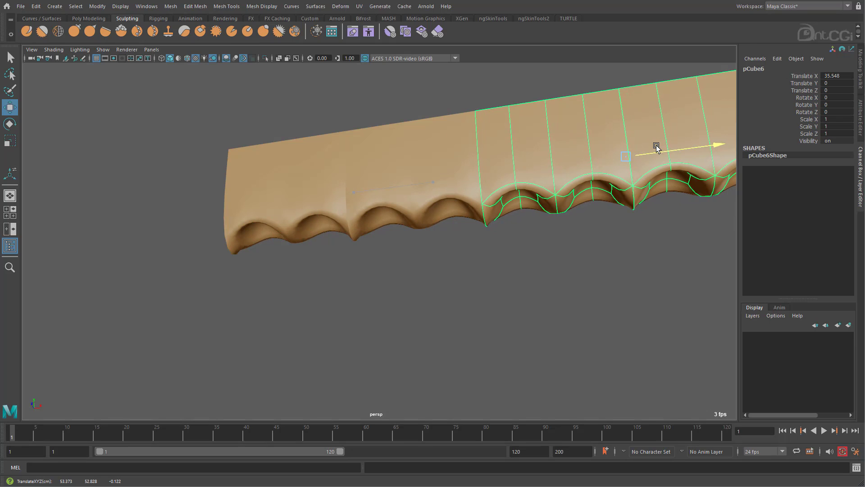
pyautogui.scroll(-3, 592, 202)
pyautogui.keyDown('shift'); pyautogui.click(407, 195); pyautogui.keyUp('shift')
pyautogui.keyDown('shift'); pyautogui.moveTo(408, 195); pyautogui.dragTo(399, 390, button='right'); pyautogui.keyUp('shift')
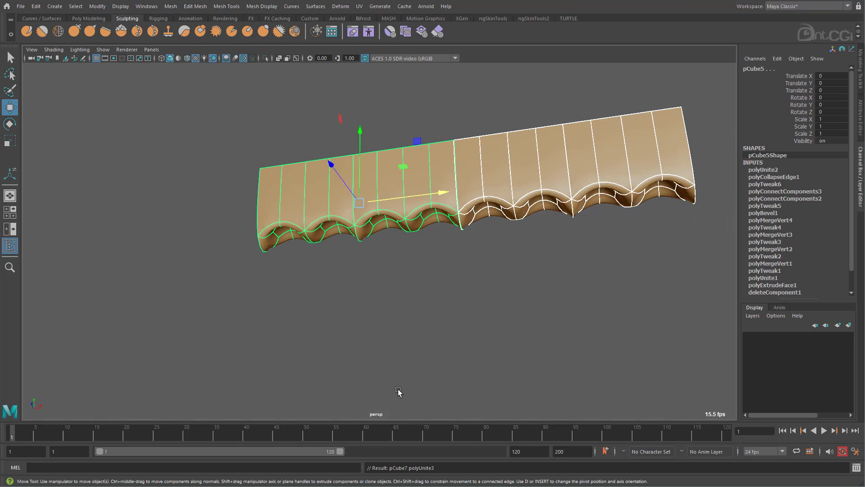
# Flatten the vertices along the first seam of the combined gum strip in X and merge them
pyautogui.keyDown('alt'); pyautogui.moveTo(399, 390); pyautogui.dragTo(409, 188); pyautogui.keyUp('alt')
pyautogui.moveTo(409, 188); pyautogui.dragTo(363, 186, button='right')
pyautogui.keyDown('alt'); pyautogui.moveTo(356, 129); pyautogui.dragTo(420, 129, button='right'); pyautogui.keyUp('alt')
pyautogui.keyDown('alt'); pyautogui.moveTo(420, 129); pyautogui.dragTo(418, 191, button='middle'); pyautogui.keyUp('alt')
pyautogui.moveTo(358, 109); pyautogui.dragTo(364, 290)
pyautogui.press('r')
pyautogui.moveTo(385, 212); pyautogui.dragTo(309, 212, button='middle')
pyautogui.keyDown('shift'); pyautogui.moveTo(404, 172); pyautogui.dragTo(413, 123, button='right'); pyautogui.keyUp('shift')
# Flatten and merge the overlapping vertices along the middle seam of the gum strip
pyautogui.keyDown('alt'); pyautogui.moveTo(552, 109); pyautogui.dragTo(365, 120, button='middle'); pyautogui.keyUp('alt')
pyautogui.moveTo(365, 119); pyautogui.dragTo(377, 300)
pyautogui.press('r')
pyautogui.click(452, 224)
pyautogui.moveTo(335, 190)
pyautogui.mouseDown(button='right')
pyautogui.moveTo(382, 167)
pyautogui.moveTo(334, 192)
pyautogui.mouseUp(button='right')
pyautogui.keyDown('shift'); pyautogui.moveTo(335, 190); pyautogui.dragTo(326, 131, button='right'); pyautogui.keyUp('shift')
# Merge the overlapping vertices along the last seam of the gum strip and return to object mode
pyautogui.press('q')
pyautogui.keyDown('alt'); pyautogui.moveTo(581, 190); pyautogui.dragTo(635, 229); pyautogui.keyUp('alt')
pyautogui.keyDown('alt'); pyautogui.moveTo(635, 230); pyautogui.dragTo(419, 247, button='right'); pyautogui.keyUp('alt')
pyautogui.click(419, 247)
pyautogui.moveTo(365, 214); pyautogui.dragTo(330, 214, button='right')
pyautogui.keyDown('shift'); pyautogui.moveTo(273, 200); pyautogui.dragTo(272, 144, button='right'); pyautogui.keyUp('shift')
pyautogui.moveTo(441, 172); pyautogui.dragTo(499, 155, button='right')
pyautogui.press('q')
pyautogui.click(499, 112)
# Place the gum strip's pivot at its upper end corner and scale the strip to 0.816 in X
pyautogui.keyDown('alt'); pyautogui.moveTo(406, 252); pyautogui.dragTo(195, 280, button='right'); pyautogui.keyUp('alt')
pyautogui.keyDown('alt'); pyautogui.moveTo(196, 280); pyautogui.dragTo(421, 276); pyautogui.keyUp('alt')
pyautogui.click(404, 246)
pyautogui.keyDown('alt'); pyautogui.moveTo(404, 246); pyautogui.dragTo(364, 212); pyautogui.keyUp('alt')
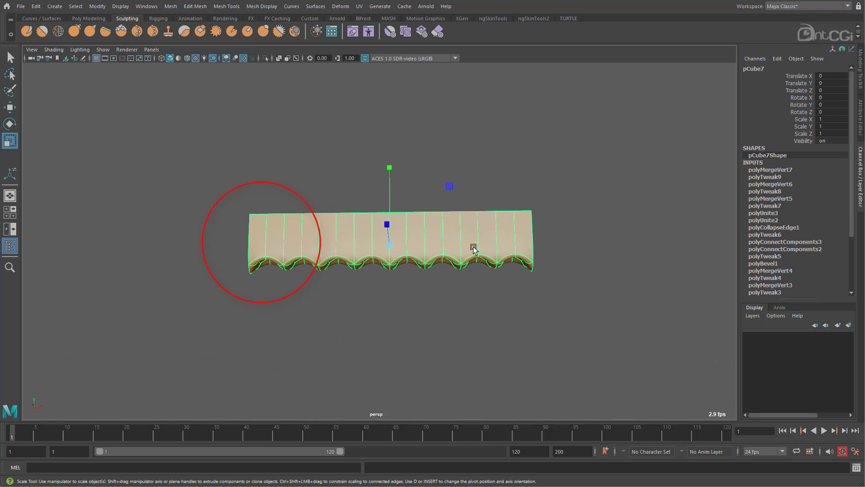
pyautogui.keyDown('alt'); pyautogui.moveTo(473, 248); pyautogui.dragTo(322, 245); pyautogui.keyUp('alt')
pyautogui.press('Insert')
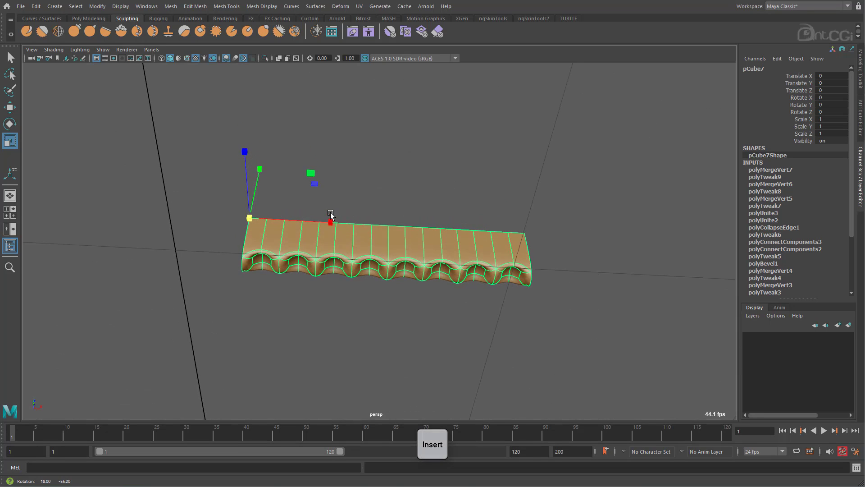
pyautogui.moveTo(333, 224); pyautogui.dragTo(449, 241)
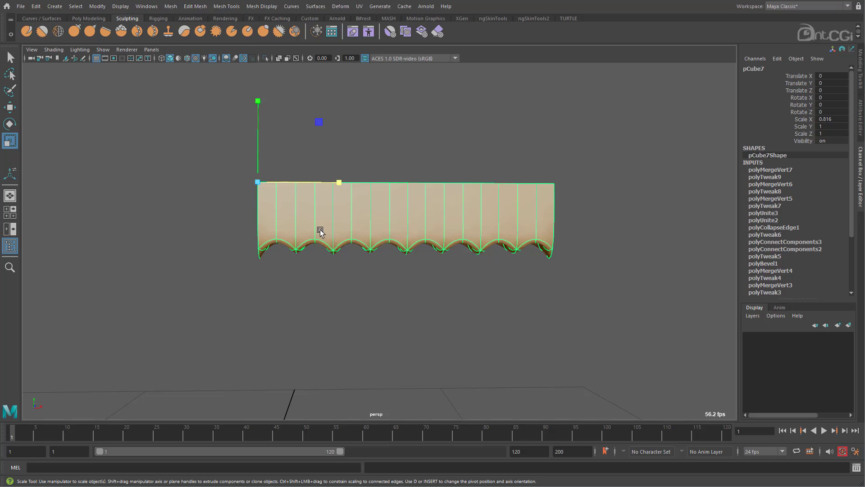
# Add a nonlinear Bend deformer to the gum strip and rotate its handle to align with the strip
pyautogui.press('space')
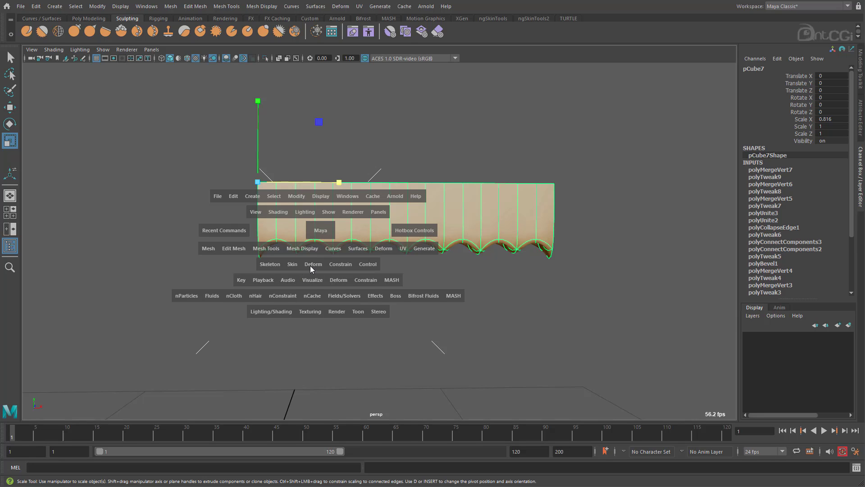
pyautogui.click(311, 267)
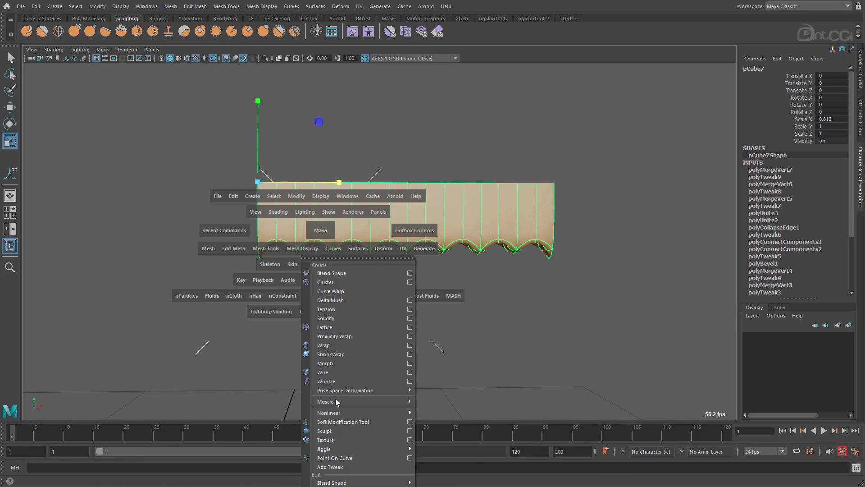
pyautogui.moveTo(339, 409)
pyautogui.click(447, 412)
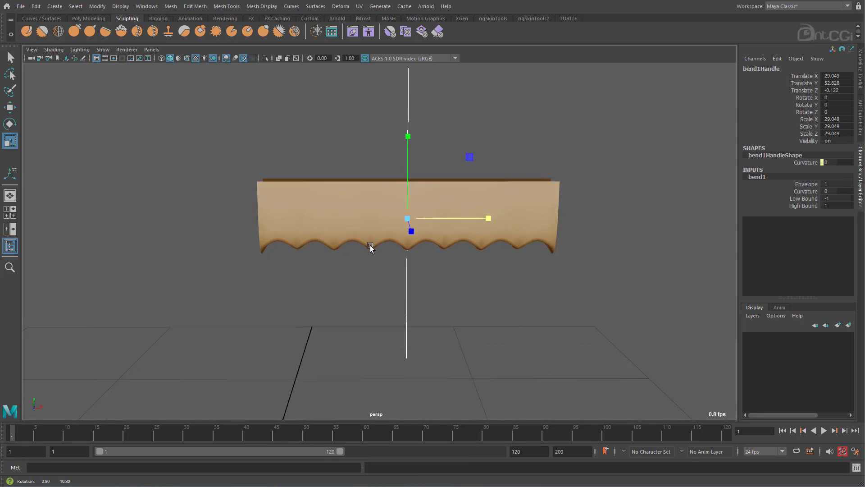
pyautogui.keyDown('alt'); pyautogui.moveTo(370, 245); pyautogui.dragTo(360, 252); pyautogui.keyUp('alt')
pyautogui.press('e')
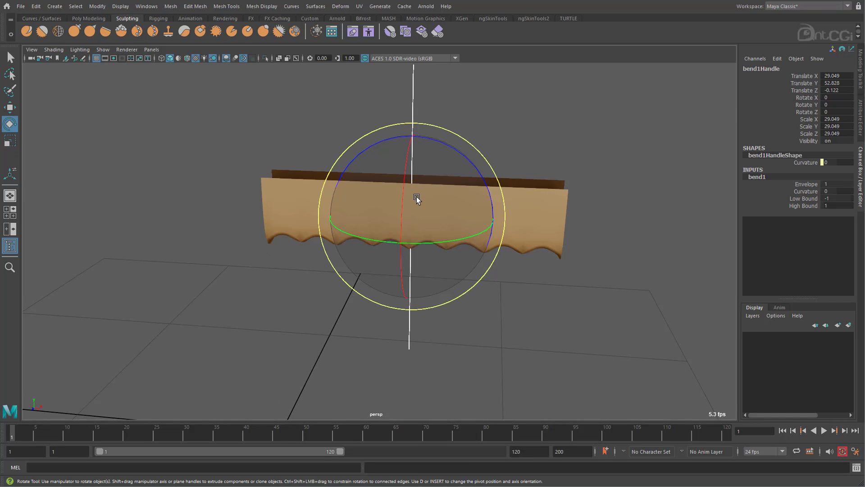
pyautogui.moveTo(456, 153); pyautogui.dragTo(381, 140)
# Raise the bend handle to Translate Y 62.879 and set its Curvature to 88.236
pyautogui.press('w')
pyautogui.moveTo(400, 174); pyautogui.dragTo(401, 135)
pyautogui.moveTo(555, 162); pyautogui.dragTo(591, 160, button='middle')
pyautogui.keyDown('alt'); pyautogui.moveTo(505, 194); pyautogui.dragTo(494, 179); pyautogui.keyUp('alt')
pyautogui.keyDown('alt'); pyautogui.moveTo(484, 199); pyautogui.dragTo(478, 235, button='middle'); pyautogui.keyUp('alt')
# Snap the bend handle to Translate X 0 at the end of the gum strip
pyautogui.press('e')
pyautogui.keyDown('alt'); pyautogui.moveTo(478, 234); pyautogui.dragTo(282, 348); pyautogui.keyUp('alt')
pyautogui.press('w')
pyautogui.press('x')
pyautogui.moveTo(152, 250); pyautogui.dragTo(149, 252)
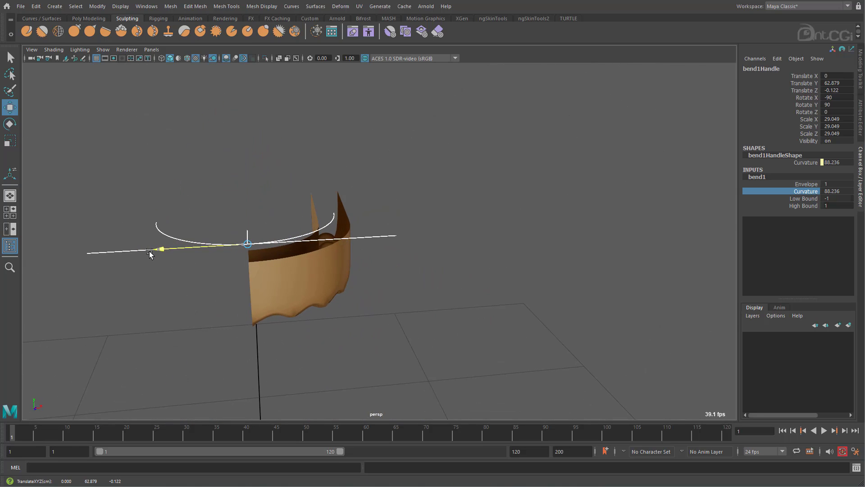
# Set the bend's High Bound to 0 and scale its handle uniformly to 32.868
pyautogui.keyDown('alt'); pyautogui.moveTo(497, 325); pyautogui.dragTo(654, 195); pyautogui.keyUp('alt')
pyautogui.click(804, 206)
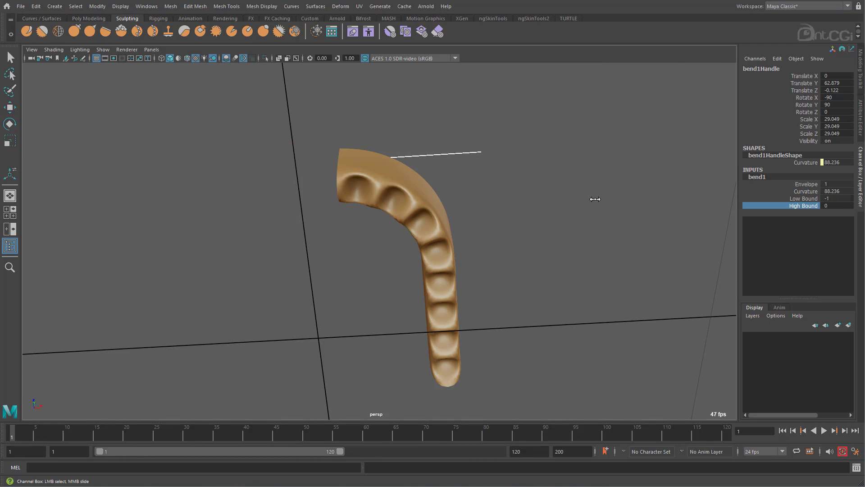
pyautogui.moveTo(643, 204); pyautogui.dragTo(644, 204, button='middle')
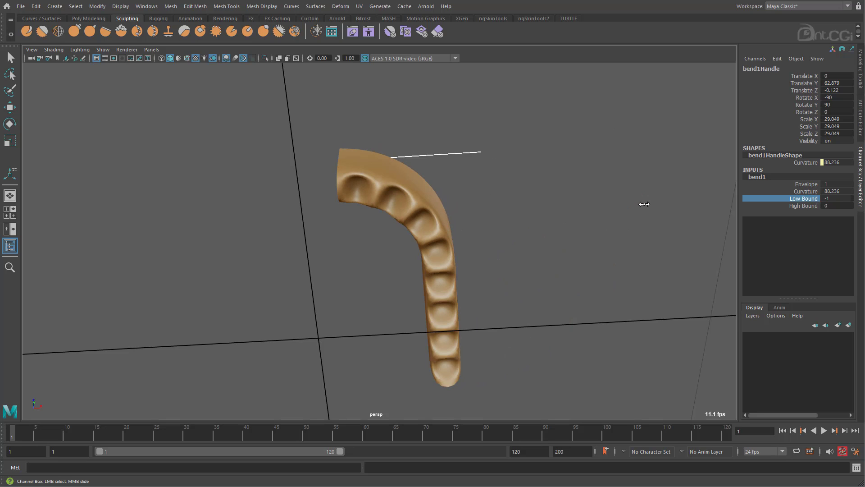
pyautogui.keyDown('alt'); pyautogui.moveTo(606, 210); pyautogui.dragTo(470, 184); pyautogui.keyUp('alt')
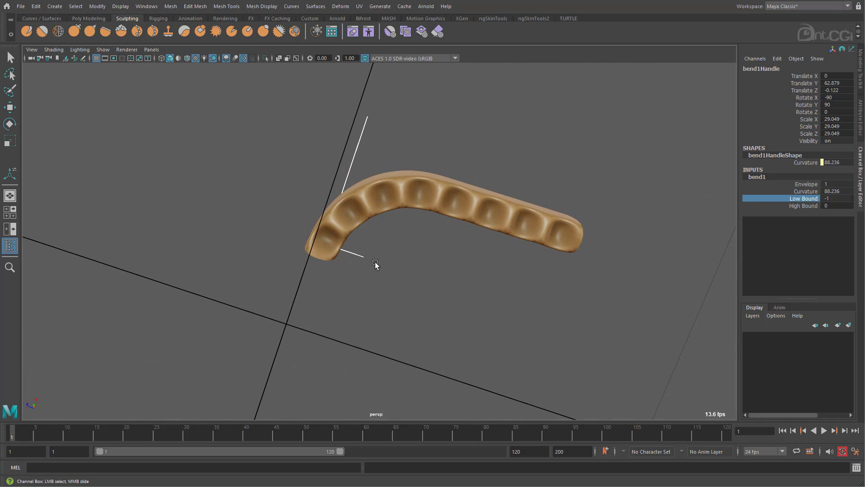
pyautogui.moveTo(327, 241); pyautogui.dragTo(352, 240)
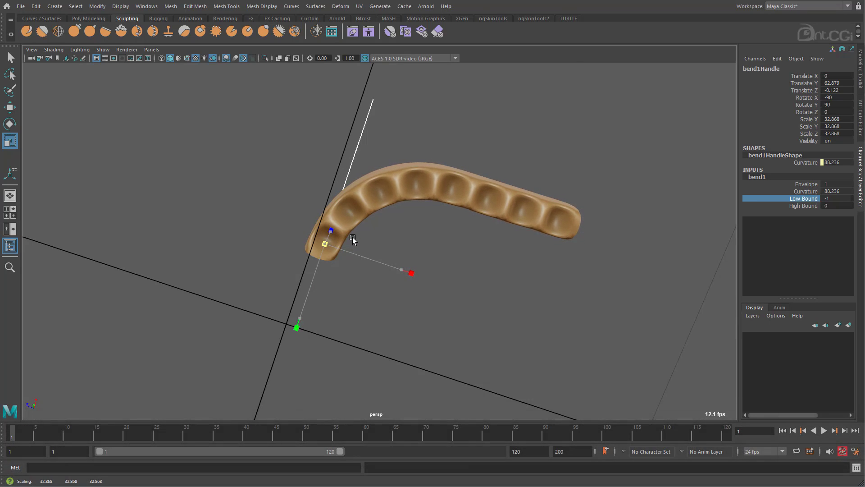
# Delete the construction history of the bent gum mesh
pyautogui.click(445, 190)
pyautogui.keyDown('alt'); pyautogui.moveTo(445, 191); pyautogui.dragTo(189, 149); pyautogui.keyUp('alt')
pyautogui.click(36, 7)
pyautogui.moveTo(67, 114)
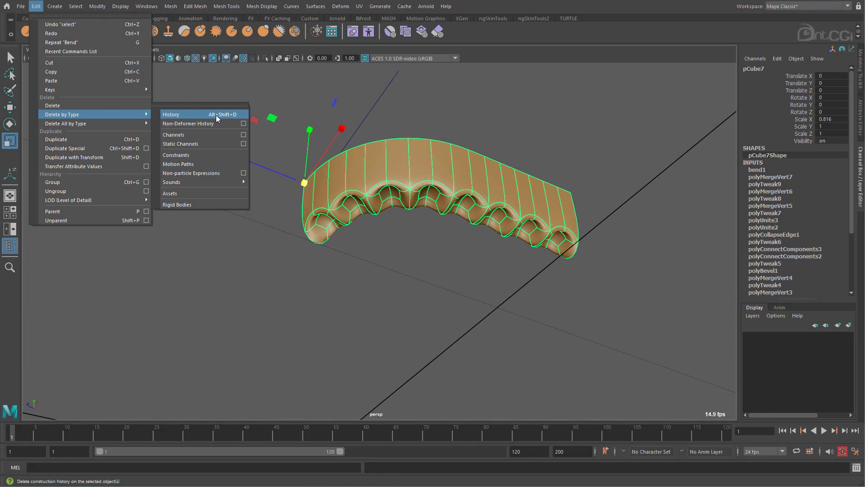
pyautogui.click(216, 116)
# Connect the gum's vertical edges to add a horizontal edge loop around its walls
pyautogui.keyDown('alt'); pyautogui.moveTo(401, 203); pyautogui.dragTo(495, 279); pyautogui.keyUp('alt')
pyautogui.click(491, 299)
pyautogui.keyDown('alt'); pyautogui.moveTo(444, 212); pyautogui.dragTo(429, 221); pyautogui.keyUp('alt')
pyautogui.click(424, 197)
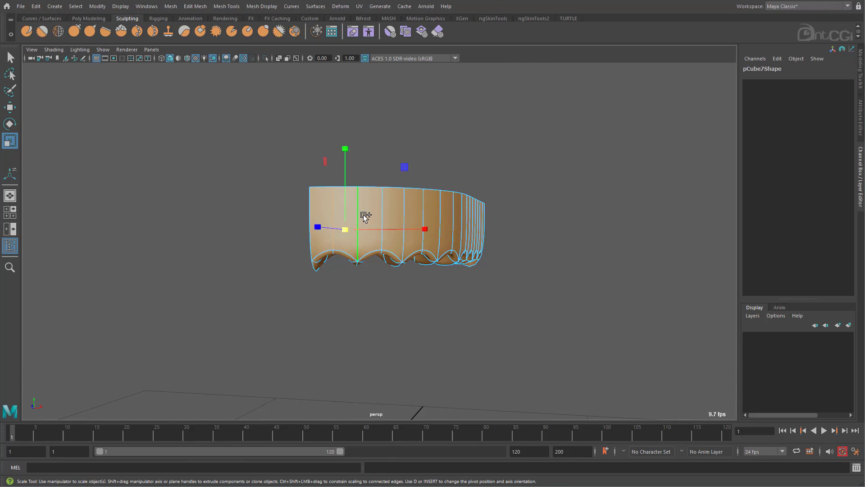
pyautogui.keyDown('alt'); pyautogui.moveTo(363, 216); pyautogui.dragTo(479, 246); pyautogui.keyUp('alt')
pyautogui.keyDown('shift'); pyautogui.moveTo(432, 216); pyautogui.dragTo(420, 347, button='right'); pyautogui.keyUp('shift')
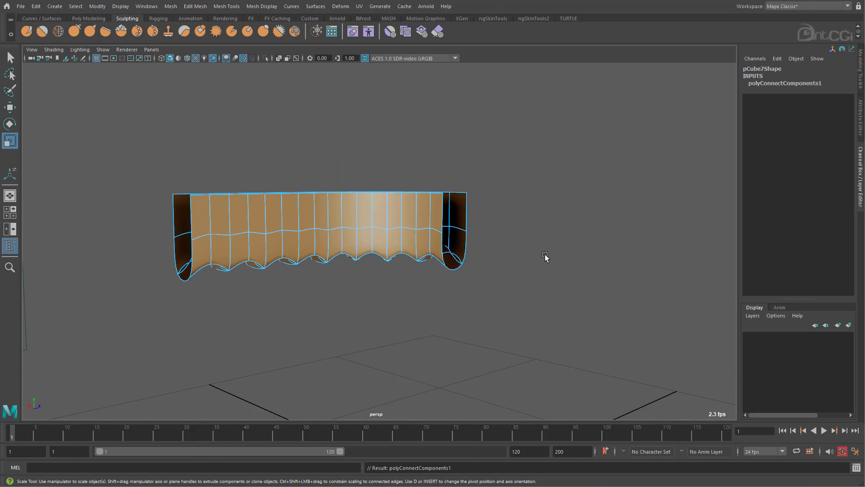
# Reposition the new horizontal edge loop on the gum and lower it slightly along Y
pyautogui.keyDown('alt'); pyautogui.moveTo(546, 257); pyautogui.dragTo(380, 251); pyautogui.keyUp('alt')
pyautogui.keyDown('alt'); pyautogui.moveTo(384, 253); pyautogui.dragTo(460, 255, button='right'); pyautogui.keyUp('alt')
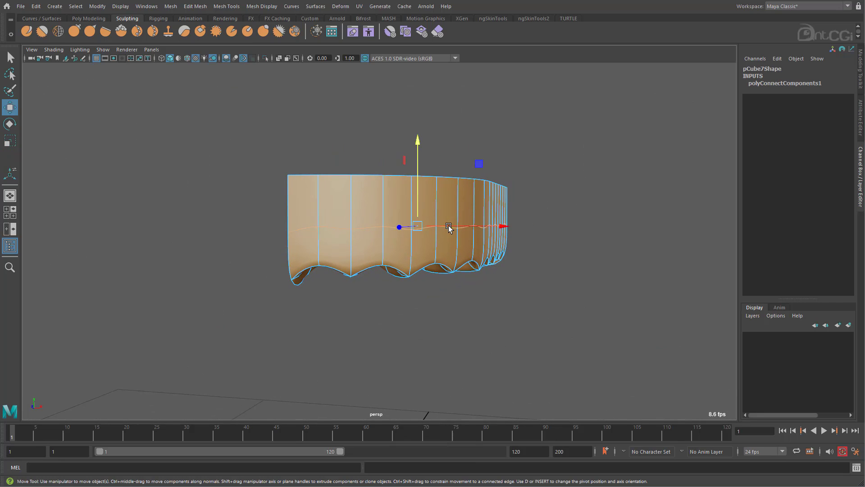
pyautogui.keyDown('alt'); pyautogui.moveTo(448, 228); pyautogui.dragTo(464, 239); pyautogui.keyUp('alt')
pyautogui.moveTo(491, 219); pyautogui.dragTo(494, 220)
pyautogui.moveTo(412, 216); pyautogui.dragTo(424, 216)
pyautogui.press('w')
pyautogui.moveTo(495, 217); pyautogui.dragTo(428, 217)
pyautogui.moveTo(443, 141); pyautogui.dragTo(443, 156)
# Select the vertices along the gum's upper border and lower them along Y
pyautogui.moveTo(388, 199); pyautogui.dragTo(338, 199, button='right')
pyautogui.moveTo(194, 130); pyautogui.dragTo(687, 224)
pyautogui.moveTo(445, 98); pyautogui.dragTo(444, 118)
pyautogui.keyDown('alt'); pyautogui.moveTo(495, 285); pyautogui.dragTo(417, 247); pyautogui.keyUp('alt')
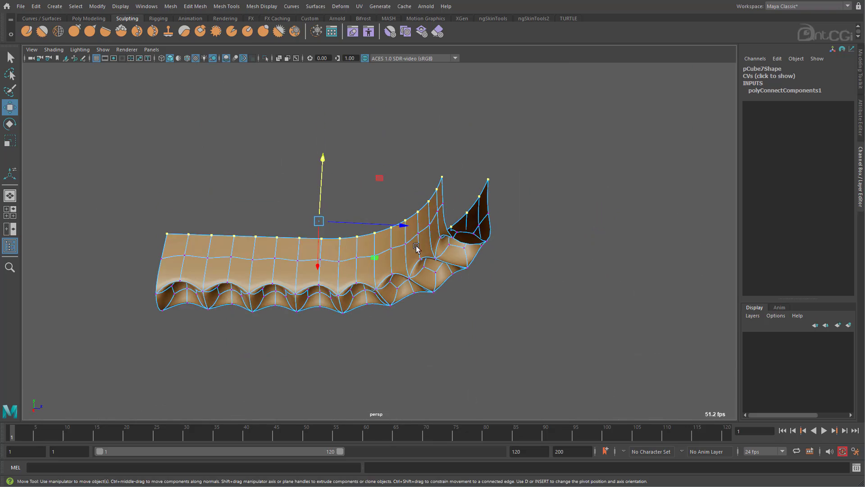
# Select edges of the middle horizontal loop near the gum's curved end and shift them to reshape the walls
pyautogui.keyDown('alt'); pyautogui.moveTo(417, 247); pyautogui.dragTo(458, 243, button='middle'); pyautogui.keyUp('alt')
pyautogui.keyDown('alt'); pyautogui.moveTo(458, 244); pyautogui.dragTo(523, 226, button='right'); pyautogui.keyUp('alt')
pyautogui.moveTo(542, 191); pyautogui.dragTo(541, 228, button='right')
pyautogui.click(546, 155)
pyautogui.keyDown('shift'); pyautogui.click(526, 182); pyautogui.keyUp('shift')
pyautogui.keyDown('shift'); pyautogui.click(511, 198); pyautogui.keyUp('shift')
pyautogui.keyDown('shift'); pyautogui.click(491, 211); pyautogui.keyUp('shift')
pyautogui.moveTo(573, 185); pyautogui.dragTo(537, 168)
pyautogui.keyDown('shift'); pyautogui.click(508, 155); pyautogui.keyUp('shift')
pyautogui.keyDown('shift'); pyautogui.click(491, 174); pyautogui.keyUp('shift')
pyautogui.keyDown('shift'); pyautogui.click(472, 190); pyautogui.keyUp('shift')
# Select the run of middle-loop edges along one gum wall and move it slightly along X
pyautogui.keyDown('alt'); pyautogui.moveTo(253, 263); pyautogui.dragTo(391, 270); pyautogui.keyUp('alt')
pyautogui.click(171, 191)
pyautogui.keyDown('shift'); pyautogui.click(198, 193); pyautogui.keyUp('shift')
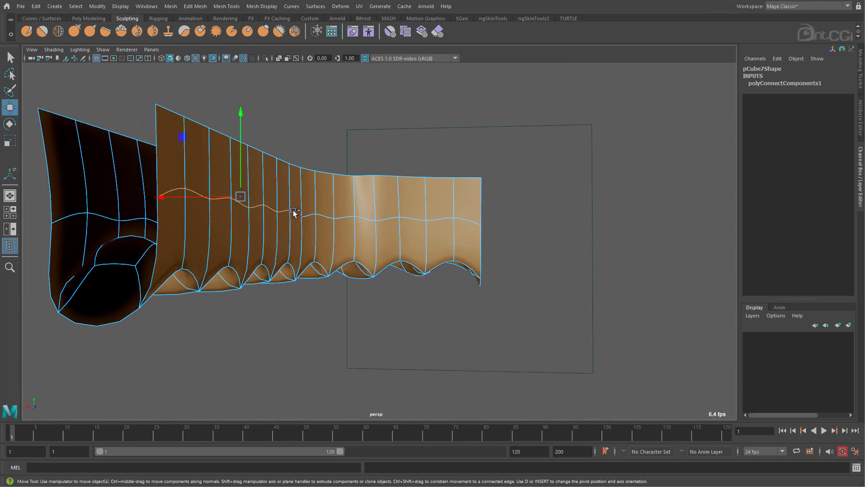
pyautogui.keyDown('alt'); pyautogui.moveTo(271, 252); pyautogui.dragTo(302, 252); pyautogui.keyUp('alt')
pyautogui.moveTo(238, 198); pyautogui.dragTo(230, 201)
# Connect the lower vertical edges to add a horizontal loop above the sockets, and convert the selection to vertices
pyautogui.keyDown('alt'); pyautogui.moveTo(234, 315); pyautogui.dragTo(358, 322); pyautogui.keyUp('alt')
pyautogui.click(235, 193)
pyautogui.keyDown('shift'); pyautogui.doubleClick(279, 194); pyautogui.keyUp('shift')
pyautogui.keyDown('shift'); pyautogui.moveTo(279, 192); pyautogui.dragTo(283, 324, button='right'); pyautogui.keyUp('shift')
pyautogui.keyDown('alt'); pyautogui.moveTo(283, 324); pyautogui.dragTo(402, 224); pyautogui.keyUp('alt')
pyautogui.keyDown('alt'); pyautogui.moveTo(408, 284); pyautogui.dragTo(378, 261); pyautogui.keyUp('alt')
pyautogui.keyDown('ctrl'); pyautogui.moveTo(378, 260); pyautogui.dragTo(308, 259, button='right'); pyautogui.keyUp('ctrl')
pyautogui.keyDown('alt'); pyautogui.moveTo(507, 337); pyautogui.dragTo(384, 155); pyautogui.keyUp('alt')
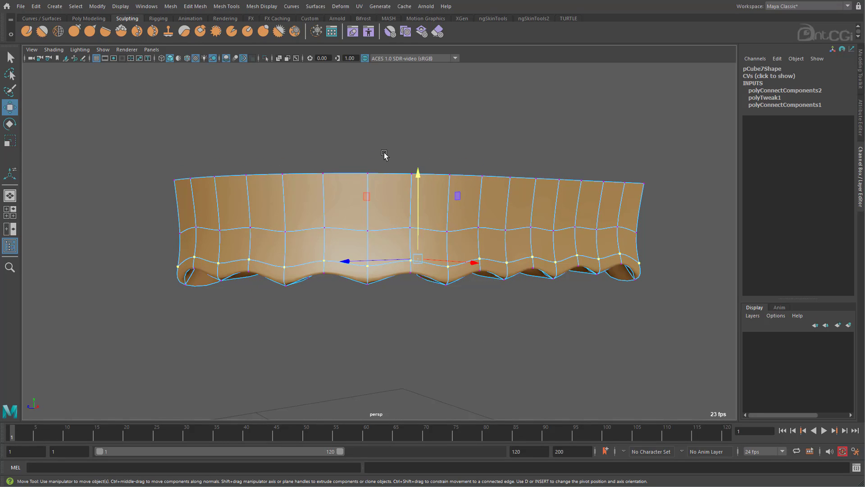
# Set the Move tool's Axis Orientation to Normal and move the lower loop's vertices along their normals
pyautogui.doubleClick(10, 107)
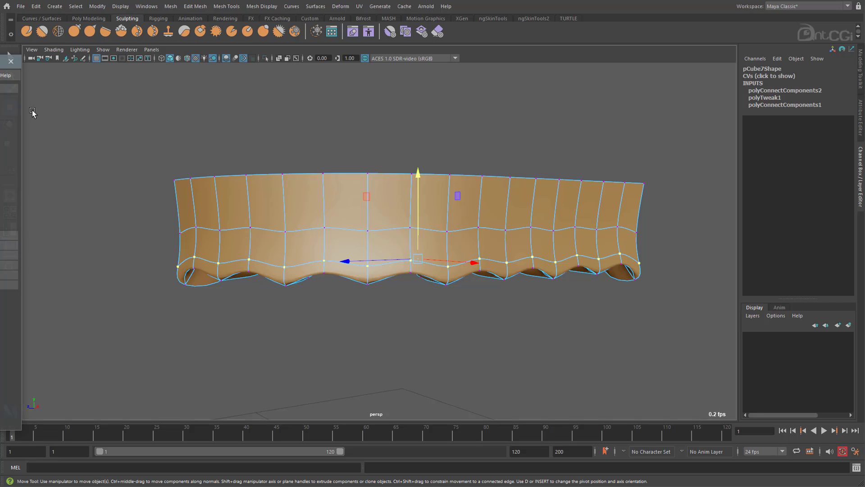
pyautogui.moveTo(50, 53); pyautogui.dragTo(740, 53)
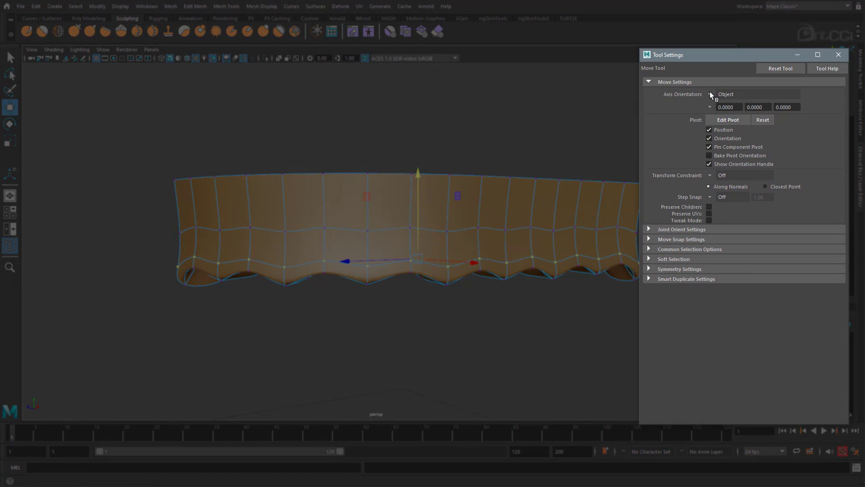
pyautogui.click(710, 94)
pyautogui.click(716, 133)
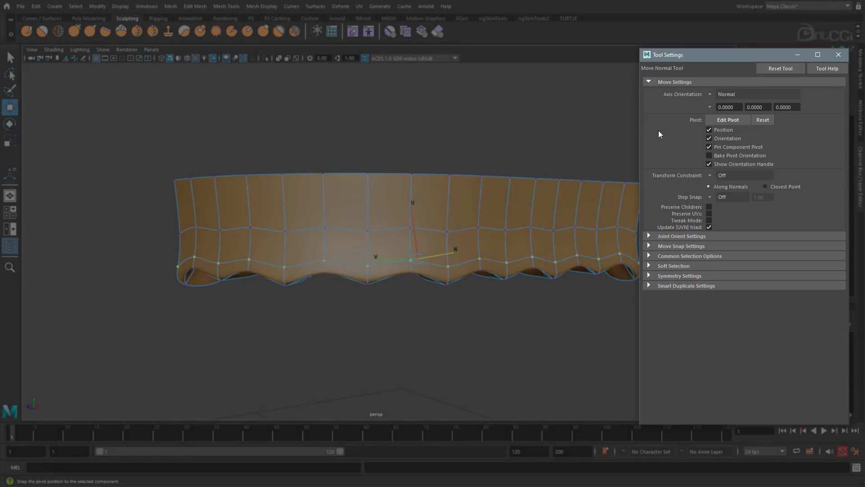
pyautogui.keyDown('alt'); pyautogui.moveTo(437, 288); pyautogui.dragTo(457, 248); pyautogui.keyUp('alt')
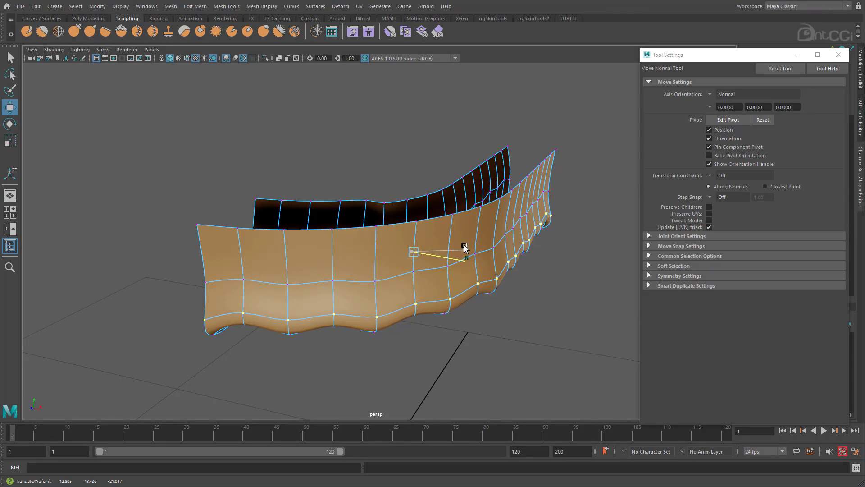
pyautogui.keyDown('alt'); pyautogui.moveTo(463, 247); pyautogui.dragTo(421, 220); pyautogui.keyUp('alt')
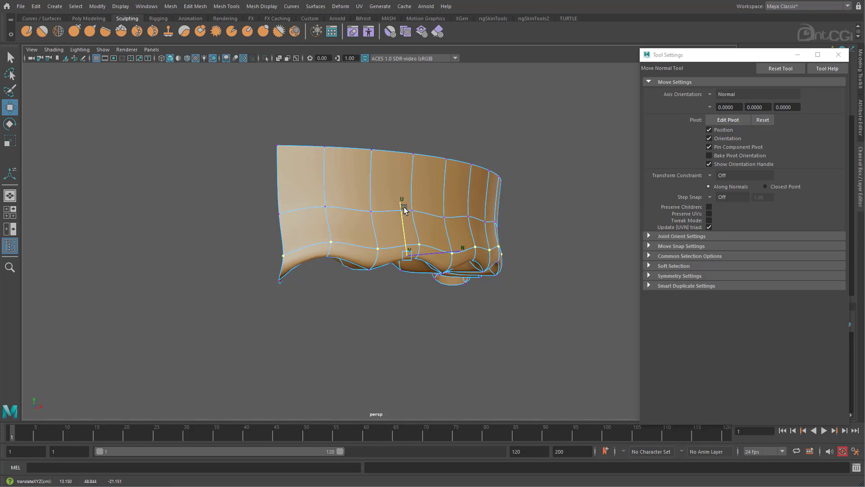
pyautogui.keyDown('alt'); pyautogui.moveTo(428, 278); pyautogui.dragTo(404, 296); pyautogui.keyUp('alt')
pyautogui.moveTo(399, 258); pyautogui.dragTo(457, 293)
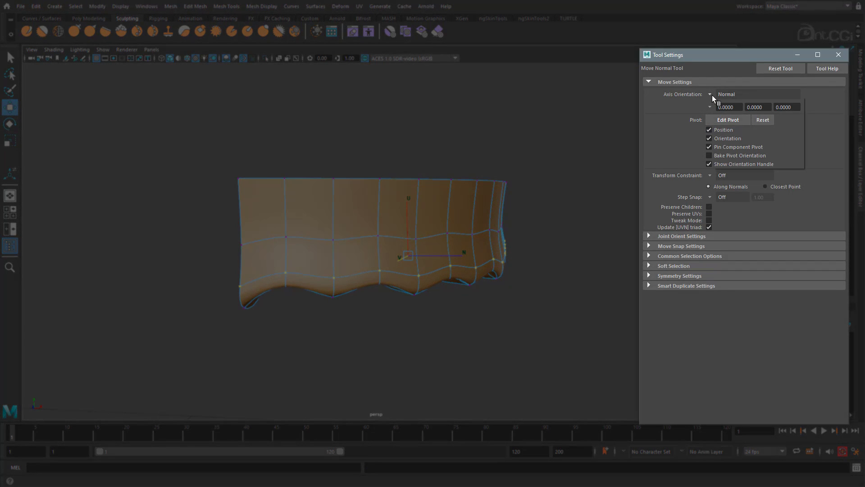
# Set the Move tool's Axis Orientation to Object and raise the lower loop's vertices slightly along Y
pyautogui.click(711, 95)
pyautogui.click(731, 101)
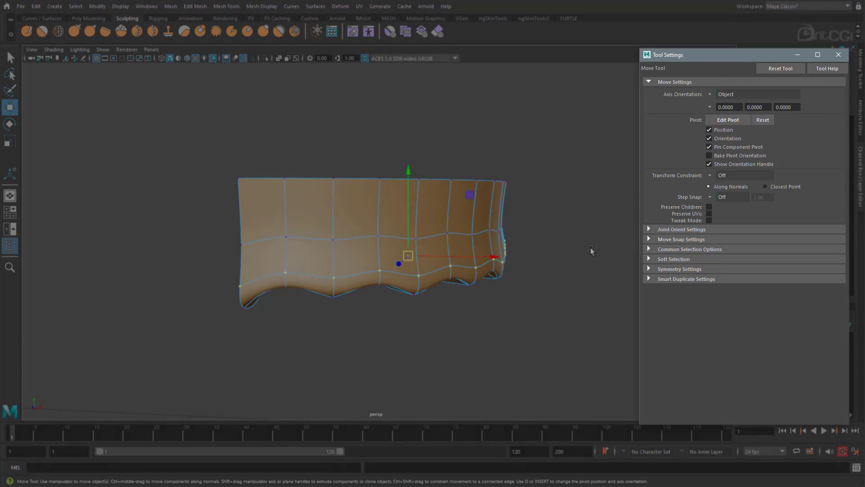
pyautogui.moveTo(409, 225); pyautogui.dragTo(411, 220)
pyautogui.keyDown('alt'); pyautogui.moveTo(356, 311); pyautogui.dragTo(347, 288); pyautogui.keyUp('alt')
# Use Normal axis orientation to adjust the lower loop's vertices along their normals, and restore Object orientation
pyautogui.click(710, 94)
pyautogui.click(743, 134)
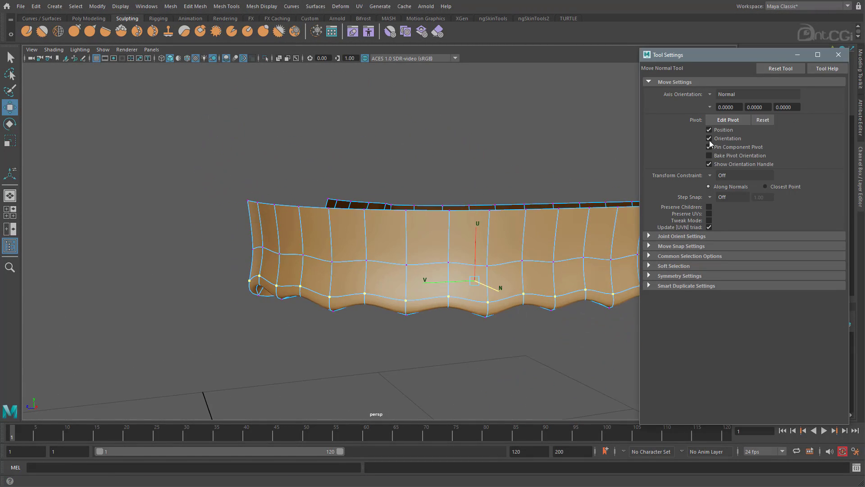
pyautogui.keyDown('alt'); pyautogui.moveTo(479, 299); pyautogui.dragTo(352, 232); pyautogui.keyUp('alt')
pyautogui.click(712, 95)
pyautogui.click(731, 100)
# Bevel the vertical edge loops between the tooth sockets and adjust the bevel width
pyautogui.moveTo(474, 201)
pyautogui.keyDown('alt'); pyautogui.mouseDown()
pyautogui.moveTo(483, 272)
pyautogui.moveTo(472, 227)
pyautogui.mouseUp(); pyautogui.keyUp('alt')
pyautogui.keyDown('alt'); pyautogui.moveTo(425, 182); pyautogui.dragTo(337, 190); pyautogui.keyUp('alt')
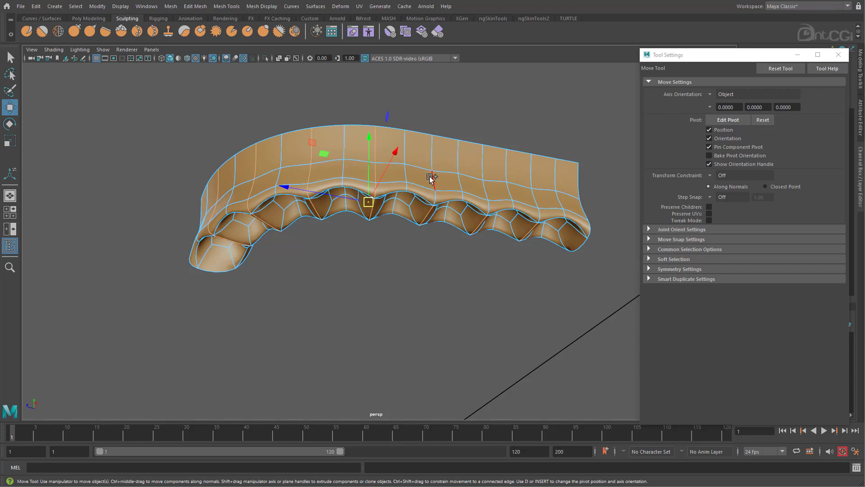
pyautogui.keyDown('alt'); pyautogui.moveTo(315, 220); pyautogui.dragTo(358, 214); pyautogui.keyUp('alt')
pyautogui.keyDown('shift'); pyautogui.moveTo(358, 214); pyautogui.dragTo(440, 221, button='right'); pyautogui.keyUp('shift')
pyautogui.moveTo(541, 267); pyautogui.dragTo(500, 267, button='middle')
# Even out the edge spacing along the inner rim of the gum strip by moving and scaling individual rim edges
pyautogui.keyDown('alt'); pyautogui.moveTo(376, 246); pyautogui.dragTo(429, 274); pyautogui.keyUp('alt')
pyautogui.keyDown('alt'); pyautogui.moveTo(429, 274); pyautogui.dragTo(399, 239, button='right'); pyautogui.keyUp('alt')
pyautogui.moveTo(396, 231); pyautogui.dragTo(462, 208, button='right')
pyautogui.press('q')
pyautogui.keyDown('alt'); pyautogui.moveTo(462, 209); pyautogui.dragTo(393, 265); pyautogui.keyUp('alt')
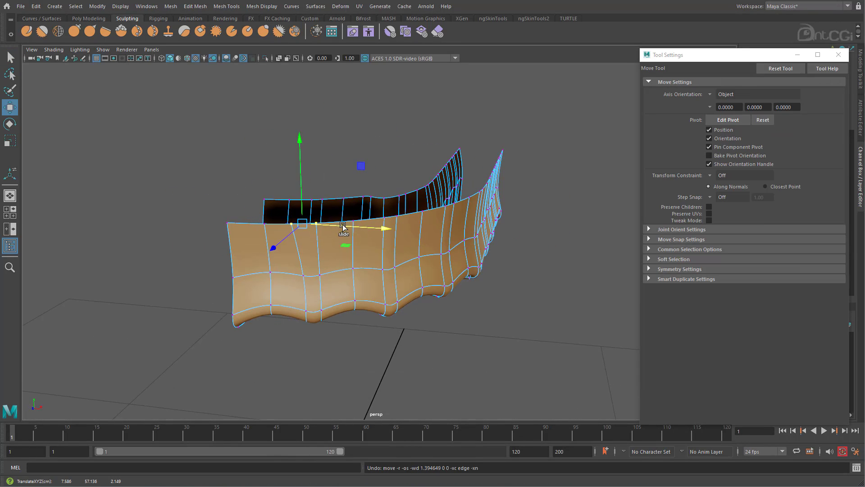
pyautogui.keyDown('alt'); pyautogui.moveTo(315, 224); pyautogui.dragTo(463, 257); pyautogui.keyUp('alt')
pyautogui.keyDown('alt'); pyautogui.moveTo(537, 248); pyautogui.dragTo(291, 218); pyautogui.keyUp('alt')
pyautogui.click(291, 212)
pyautogui.press('r')
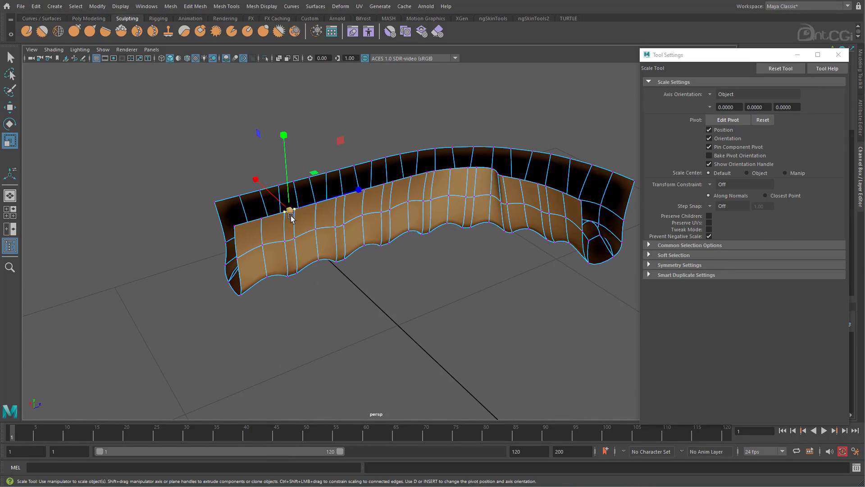
pyautogui.click(336, 199)
pyautogui.scroll(5, 355, 179)
pyautogui.keyDown('alt'); pyautogui.moveTo(332, 164); pyautogui.dragTo(429, 168); pyautogui.keyUp('alt')
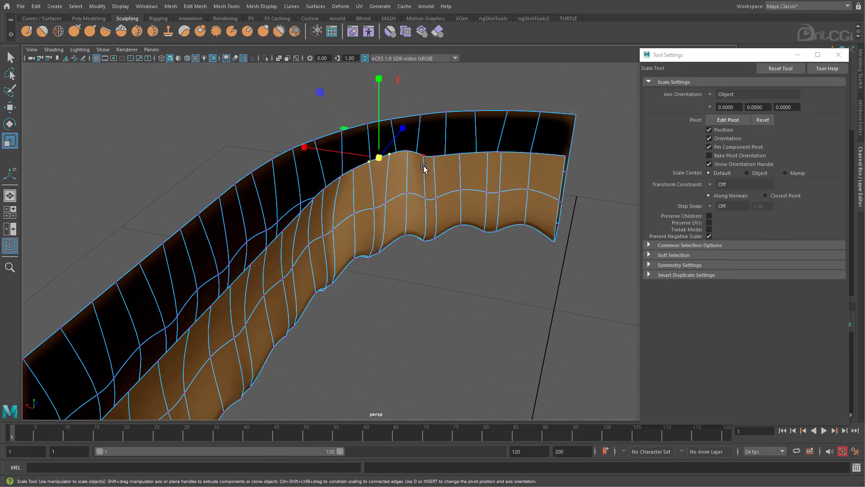
# Reposition further inner rim edges of the gum strip with the Move tool to smooth its curve
pyautogui.press('w')
pyautogui.keyDown('alt'); pyautogui.moveTo(514, 156); pyautogui.dragTo(212, 245); pyautogui.keyUp('alt')
pyautogui.keyDown('shift'); pyautogui.click(340, 211); pyautogui.keyUp('shift')
pyautogui.keyDown('alt'); pyautogui.moveTo(341, 214); pyautogui.dragTo(444, 190); pyautogui.keyUp('alt')
pyautogui.click(560, 266)
pyautogui.scroll(4, 444, 190)
pyautogui.click(442, 185)
pyautogui.keyDown('alt'); pyautogui.moveTo(461, 158); pyautogui.dragTo(392, 232); pyautogui.keyUp('alt')
pyautogui.click(393, 232)
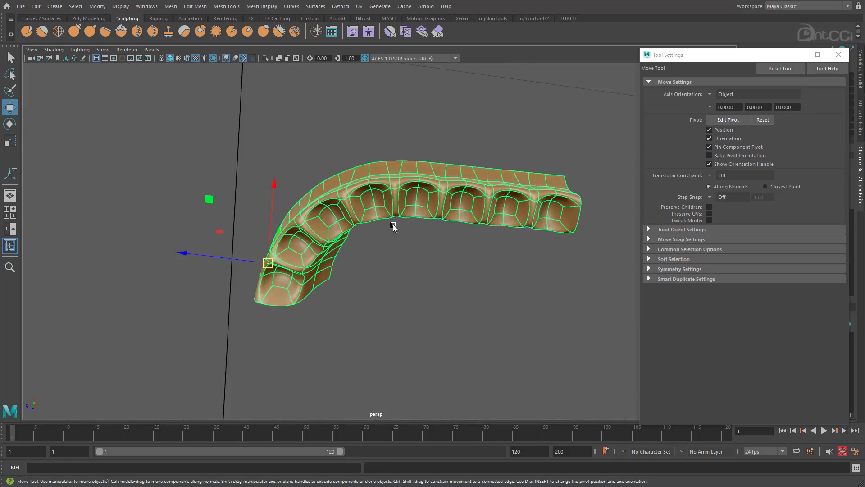
# Refine the width and position of the half gum strip with the Scale and Move tools
pyautogui.scroll(3, 383, 216)
pyautogui.press('r')
pyautogui.press('w')
pyautogui.scroll(3, 401, 181)
pyautogui.press('r')
pyautogui.moveTo(382, 193)
pyautogui.mouseDown()
pyautogui.moveTo(367, 176)
pyautogui.moveTo(309, 177)
pyautogui.moveTo(328, 224)
pyautogui.moveTo(424, 249)
pyautogui.moveTo(518, 235)
pyautogui.moveTo(357, 201)
pyautogui.moveTo(392, 204)
pyautogui.mouseUp()
pyautogui.press('w')
pyautogui.press('r')
pyautogui.press('w')
# Mirror the half gum strip across the world X axis, combined with the original and merging border vertices at a 0.001 threshold
pyautogui.click(838, 55)
pyautogui.press('F8')
pyautogui.keyDown('shift'); pyautogui.rightClick(376, 119); pyautogui.keyUp('shift')
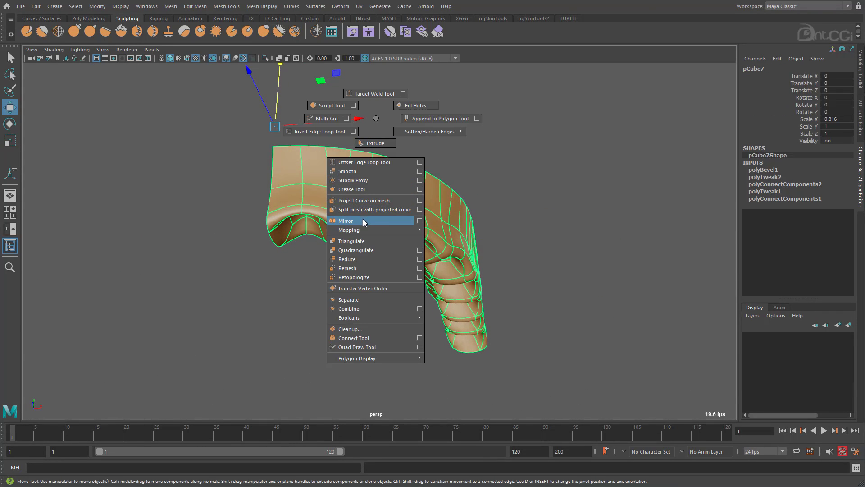
pyautogui.click(419, 221)
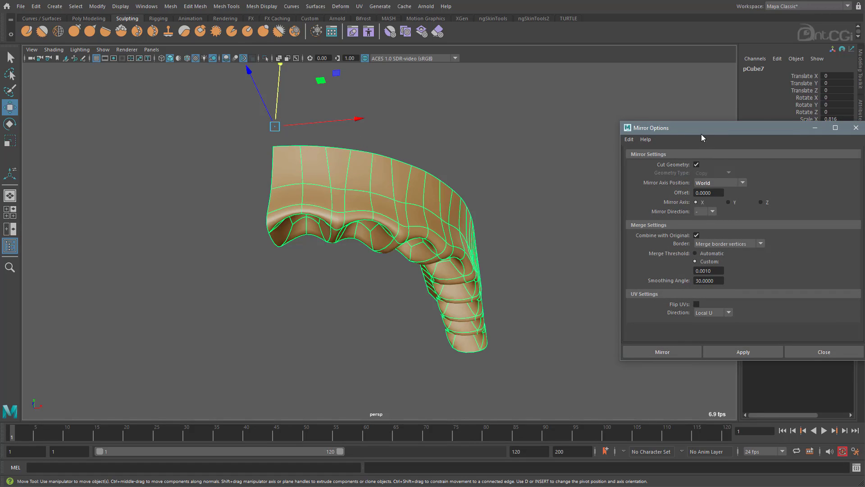
pyautogui.moveTo(705, 134); pyautogui.dragTo(589, 87)
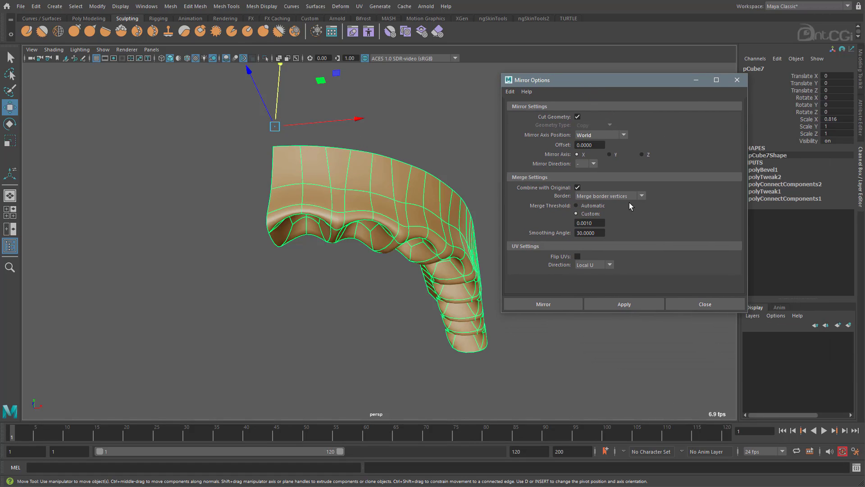
pyautogui.click(627, 304)
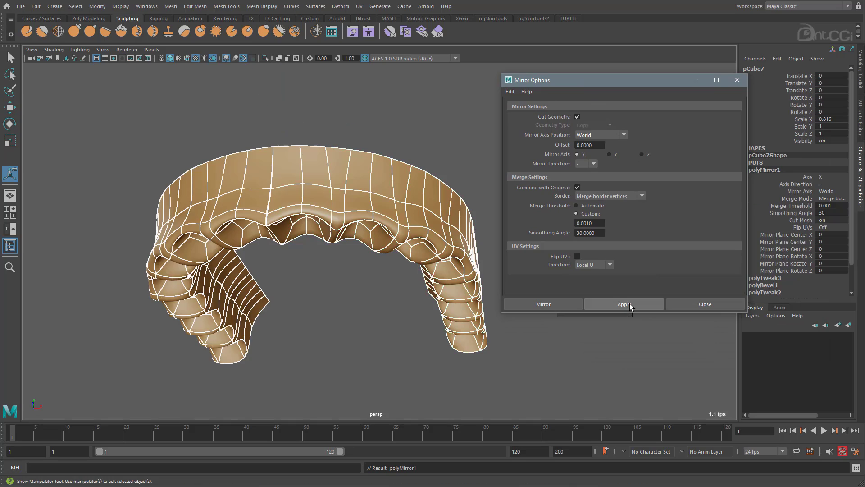
# Merge the unwelded vertices along the centre seam of the mirrored gums and close the Mirror options
pyautogui.keyDown('alt'); pyautogui.moveTo(369, 224); pyautogui.dragTo(384, 233); pyautogui.keyUp('alt')
pyautogui.keyDown('alt'); pyautogui.moveTo(257, 225); pyautogui.dragTo(328, 230, button='middle'); pyautogui.keyUp('alt')
pyautogui.keyDown('alt'); pyautogui.moveTo(329, 230); pyautogui.dragTo(457, 218, button='right'); pyautogui.keyUp('alt')
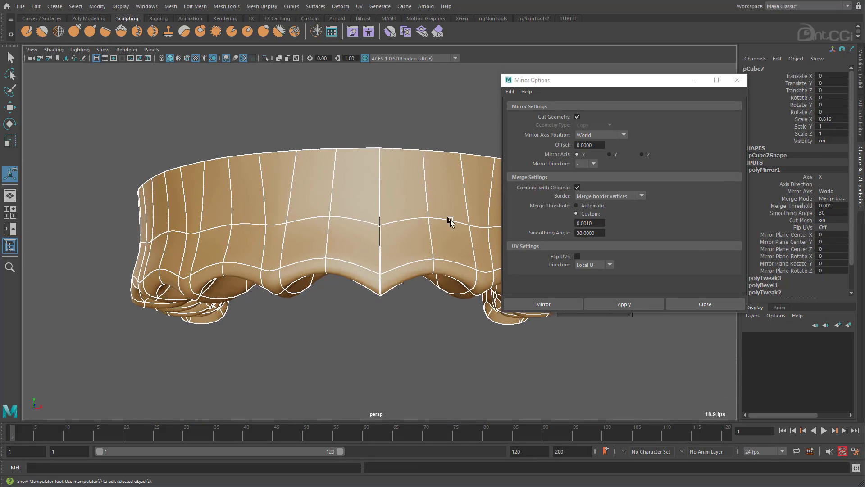
pyautogui.keyDown('alt'); pyautogui.moveTo(458, 218); pyautogui.dragTo(393, 203); pyautogui.keyUp('alt')
pyautogui.moveTo(372, 204); pyautogui.dragTo(336, 205, button='right')
pyautogui.keyDown('alt'); pyautogui.moveTo(354, 224); pyautogui.dragTo(359, 77); pyautogui.keyUp('alt')
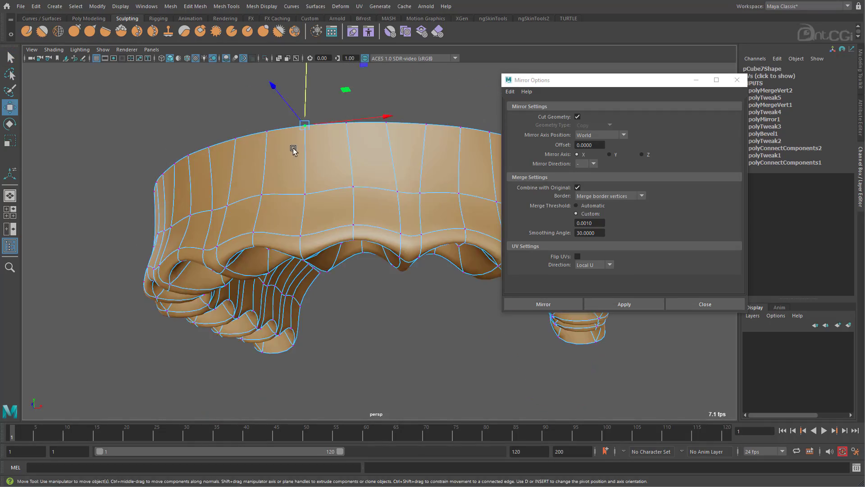
pyautogui.keyDown('alt'); pyautogui.moveTo(293, 150); pyautogui.dragTo(286, 203); pyautogui.keyUp('alt')
pyautogui.click(182, 197)
pyautogui.keyDown('alt'); pyautogui.moveTo(285, 269); pyautogui.dragTo(407, 270); pyautogui.keyUp('alt')
pyautogui.click(737, 80)
# Bevel the vertical centre edge loop of the mirrored gums, and deselect the mesh
pyautogui.keyDown('alt'); pyautogui.moveTo(451, 225); pyautogui.dragTo(392, 217, button='right'); pyautogui.keyUp('alt')
pyautogui.keyDown('alt'); pyautogui.moveTo(392, 217); pyautogui.dragTo(523, 258); pyautogui.keyUp('alt')
pyautogui.keyDown('shift'); pyautogui.moveTo(392, 240); pyautogui.dragTo(422, 242, button='right'); pyautogui.keyUp('shift')
pyautogui.keyDown('alt'); pyautogui.moveTo(423, 243); pyautogui.dragTo(573, 252); pyautogui.keyUp('alt')
pyautogui.press('q')
pyautogui.click(543, 124)
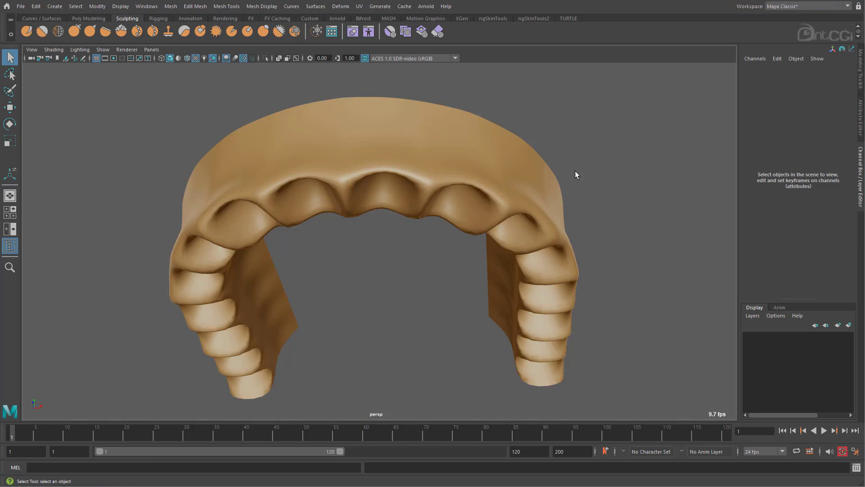
# Scale the whole gum object to 0.699 along X and 0.872 along Z
pyautogui.keyDown('alt'); pyautogui.moveTo(542, 123); pyautogui.dragTo(532, 280); pyautogui.keyUp('alt')
pyautogui.keyDown('alt'); pyautogui.moveTo(531, 279); pyautogui.dragTo(415, 290, button='right'); pyautogui.keyUp('alt')
pyautogui.keyDown('alt'); pyautogui.moveTo(415, 290); pyautogui.dragTo(559, 226); pyautogui.keyUp('alt')
pyautogui.keyDown('alt'); pyautogui.moveTo(559, 225); pyautogui.dragTo(707, 243, button='right'); pyautogui.keyUp('alt')
pyautogui.click(376, 178)
pyautogui.press('r')
pyautogui.moveTo(418, 116); pyautogui.dragTo(425, 209)
pyautogui.moveTo(230, 207); pyautogui.dragTo(237, 208)
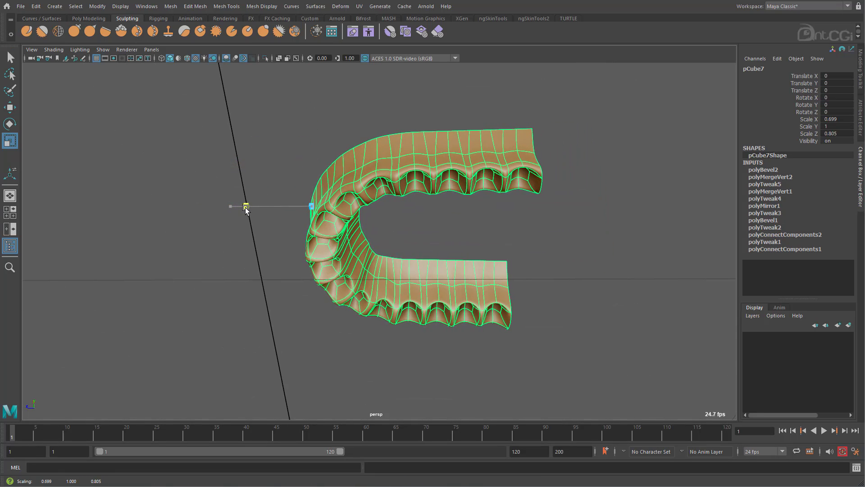
pyautogui.keyDown('alt'); pyautogui.moveTo(330, 205); pyautogui.dragTo(402, 244); pyautogui.keyUp('alt')
# Select the vertices around the gums' lower socket border and scale them along Y
pyautogui.moveTo(402, 244); pyautogui.dragTo(360, 244, button='right')
pyautogui.moveTo(576, 321); pyautogui.dragTo(144, 242)
pyautogui.moveTo(375, 175); pyautogui.dragTo(357, 293)
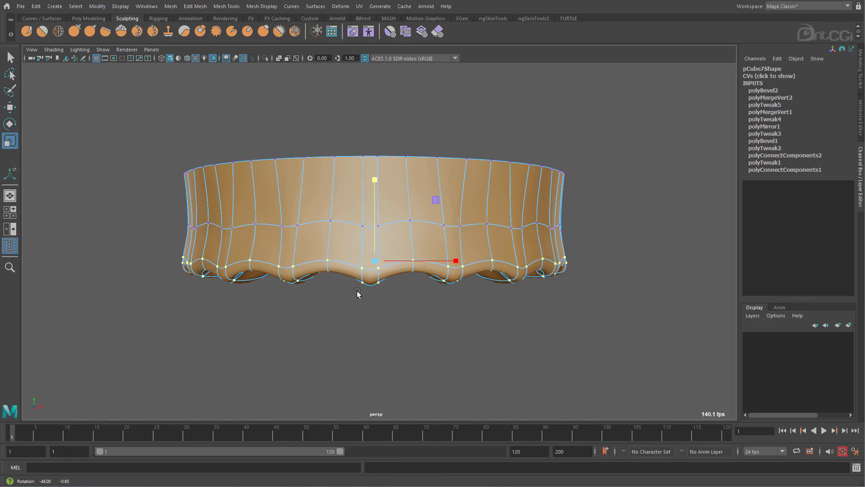
# Bridge the opposite side edges of the gums' inner rim to create the palate surface
pyautogui.keyDown('alt'); pyautogui.moveTo(369, 251); pyautogui.dragTo(374, 232); pyautogui.keyUp('alt')
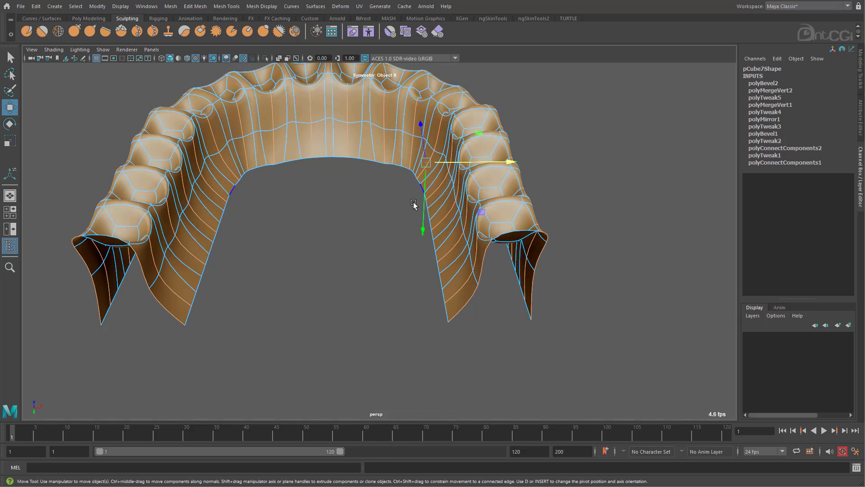
pyautogui.keyDown('shift'); pyautogui.moveTo(418, 191); pyautogui.dragTo(423, 304, button='right'); pyautogui.keyUp('shift')
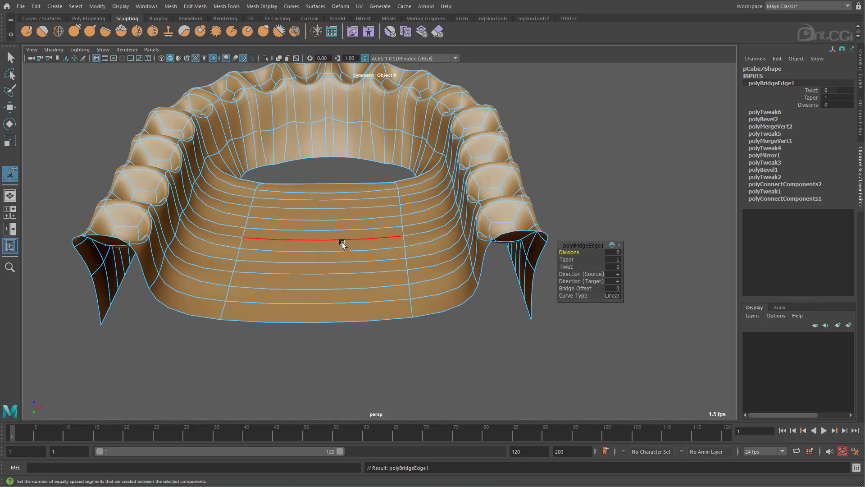
# Insert a lengthwise edge loop down the centre of the palate, bevel it and widen the bevel
pyautogui.keyDown('alt'); pyautogui.moveTo(318, 158); pyautogui.dragTo(320, 186); pyautogui.keyUp('alt')
pyautogui.keyDown('alt'); pyautogui.moveTo(319, 186); pyautogui.dragTo(333, 217, button='right'); pyautogui.keyUp('alt')
pyautogui.keyDown('alt'); pyautogui.moveTo(333, 217); pyautogui.dragTo(359, 194); pyautogui.keyUp('alt')
pyautogui.click(364, 213)
pyautogui.keyDown('shift'); pyautogui.doubleClick(362, 353); pyautogui.keyUp('shift')
pyautogui.keyDown('shift'); pyautogui.moveTo(363, 353); pyautogui.dragTo(411, 353, button='right'); pyautogui.keyUp('shift')
pyautogui.scroll(6, 376, 185)
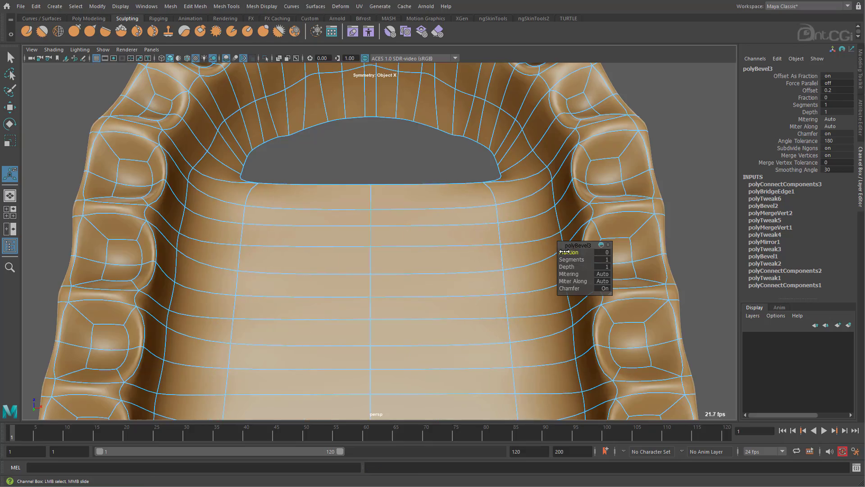
pyautogui.moveTo(565, 251); pyautogui.dragTo(580, 252)
# Bridge the centre edge of the palate's front border to the matching edge of the front inner rim
pyautogui.click(361, 184)
pyautogui.keyDown('shift'); pyautogui.click(370, 117); pyautogui.keyUp('shift')
pyautogui.keyDown('shift'); pyautogui.moveTo(369, 124); pyautogui.dragTo(336, 146, button='right'); pyautogui.keyUp('shift')
# Hide the viewport grid and raise the selected part of the palate with the Move tool
pyautogui.scroll(-6, 307, 197)
pyautogui.keyDown('alt'); pyautogui.moveTo(307, 197); pyautogui.dragTo(323, 216); pyautogui.keyUp('alt')
pyautogui.click(100, 52)
pyautogui.click(97, 58)
pyautogui.scroll(-5, 453, 266)
pyautogui.keyDown('alt'); pyautogui.moveTo(453, 266); pyautogui.dragTo(457, 308); pyautogui.keyUp('alt')
pyautogui.scroll(4, 456, 308)
pyautogui.keyDown('alt'); pyautogui.moveTo(457, 307); pyautogui.dragTo(608, 258); pyautogui.keyUp('alt')
pyautogui.press('w')
pyautogui.keyDown('alt'); pyautogui.moveTo(256, 290); pyautogui.dragTo(259, 271); pyautogui.keyUp('alt')
pyautogui.moveTo(457, 213); pyautogui.dragTo(457, 187)
pyautogui.keyDown('alt'); pyautogui.moveTo(385, 246); pyautogui.dragTo(419, 265); pyautogui.keyUp('alt')
pyautogui.keyDown('ctrl'); pyautogui.keyDown('shift'); pyautogui.moveTo(410, 163); pyautogui.dragTo(410, 135, button='right'); pyautogui.keyUp('shift'); pyautogui.keyUp('ctrl')
# Insert lengthwise edge loops through the palate on both sides of its centre strip
pyautogui.keyDown('alt'); pyautogui.moveTo(400, 262); pyautogui.dragTo(399, 164); pyautogui.keyUp('alt')
pyautogui.press('r')
pyautogui.click(398, 163)
pyautogui.keyDown('shift'); pyautogui.doubleClick(404, 344); pyautogui.keyUp('shift')
pyautogui.keyDown('shift'); pyautogui.moveTo(404, 343); pyautogui.dragTo(407, 472, button='right'); pyautogui.keyUp('shift')
pyautogui.click(404, 383)
pyautogui.keyDown('alt'); pyautogui.moveTo(397, 203); pyautogui.dragTo(392, 191); pyautogui.keyUp('alt')
pyautogui.keyDown('alt'); pyautogui.moveTo(392, 192); pyautogui.dragTo(379, 151, button='right'); pyautogui.keyUp('alt')
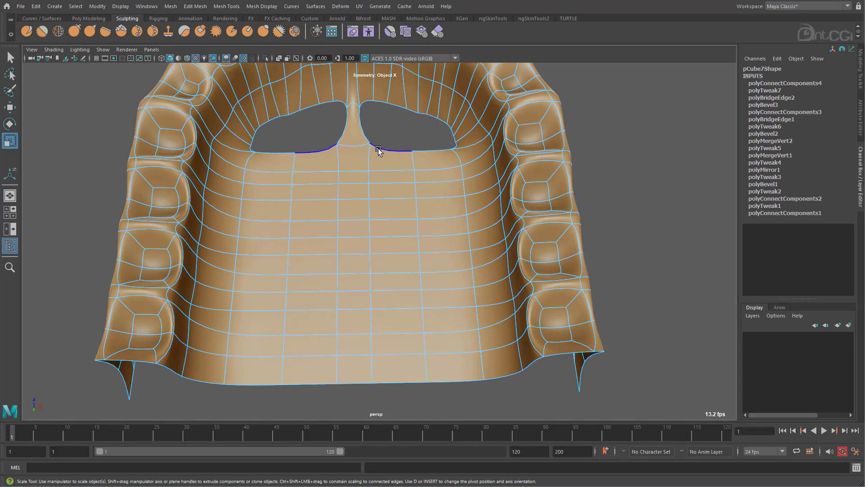
pyautogui.click(438, 182)
pyautogui.keyDown('shift'); pyautogui.doubleClick(442, 198); pyautogui.keyUp('shift')
pyautogui.keyDown('shift'); pyautogui.moveTo(444, 199); pyautogui.dragTo(462, 387, button='right'); pyautogui.keyUp('shift')
# Bridge the next front-rim edges to the palate border on both sides of the centre bridge
pyautogui.click(364, 101)
pyautogui.keyDown('shift'); pyautogui.click(382, 151); pyautogui.keyUp('shift')
pyautogui.keyDown('shift'); pyautogui.moveTo(383, 150); pyautogui.dragTo(382, 260, button='right'); pyautogui.keyUp('shift')
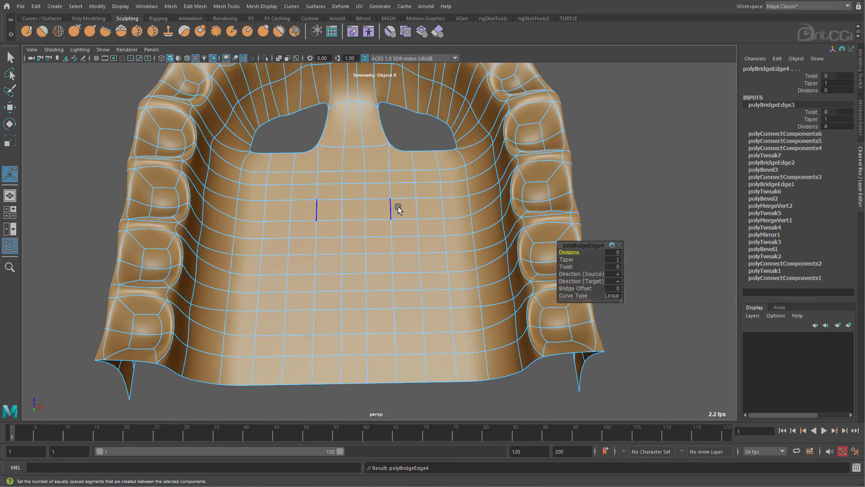
# Connect edges across the front palate bridge and add further lengthwise loops over the palate
pyautogui.keyDown('alt'); pyautogui.moveTo(399, 116); pyautogui.dragTo(385, 120); pyautogui.keyUp('alt')
pyautogui.click(347, 127)
pyautogui.keyDown('shift'); pyautogui.click(338, 120); pyautogui.keyUp('shift')
pyautogui.keyDown('shift'); pyautogui.moveTo(338, 120); pyautogui.dragTo(336, 249, button='right'); pyautogui.keyUp('shift')
pyautogui.keyDown('alt'); pyautogui.moveTo(344, 108); pyautogui.dragTo(351, 153, button='middle'); pyautogui.keyUp('alt')
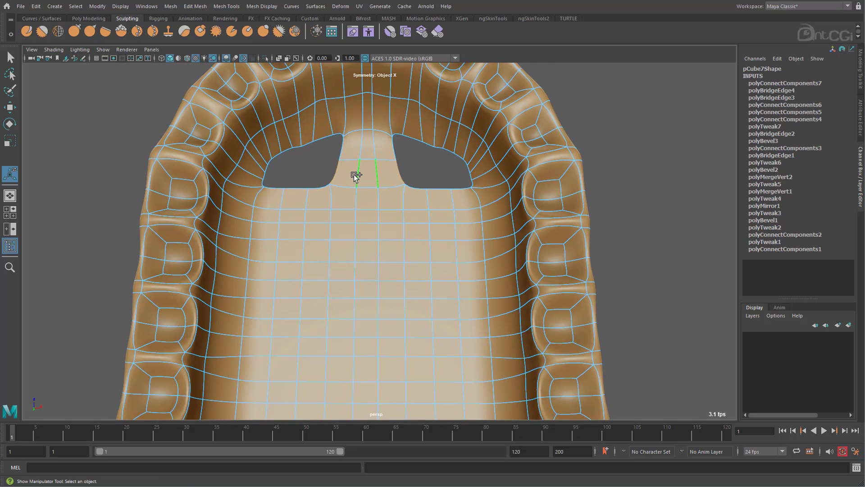
pyautogui.keyDown('alt'); pyautogui.moveTo(419, 262); pyautogui.dragTo(406, 246, button='right'); pyautogui.keyUp('alt')
pyautogui.keyDown('alt'); pyautogui.moveTo(406, 246); pyautogui.dragTo(407, 193, button='middle'); pyautogui.keyUp('alt')
pyautogui.click(415, 394)
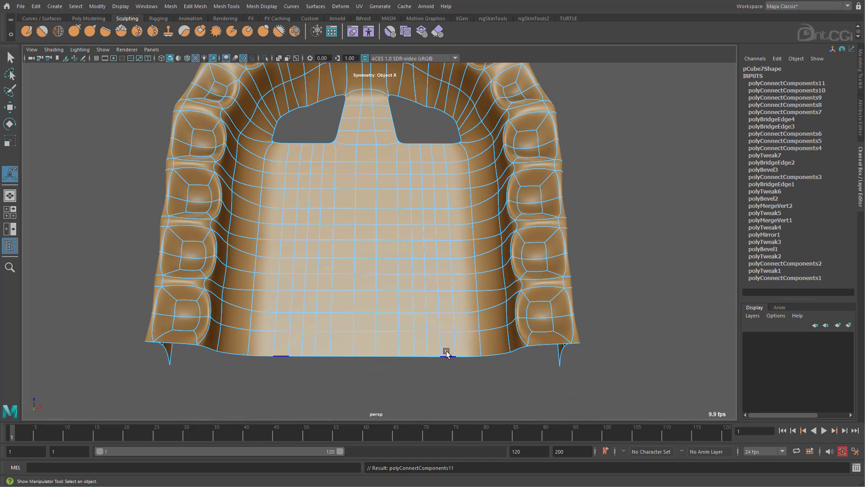
# Bridge successive pairs of rim and palate border edges outward across the front palate gaps
pyautogui.keyDown('alt'); pyautogui.moveTo(466, 107); pyautogui.dragTo(465, 169, button='middle'); pyautogui.keyUp('alt')
pyautogui.keyDown('alt'); pyautogui.moveTo(465, 169); pyautogui.dragTo(507, 173, button='right'); pyautogui.keyUp('alt')
pyautogui.keyDown('shift'); pyautogui.click(423, 195); pyautogui.keyUp('shift')
pyautogui.keyDown('shift'); pyautogui.moveTo(423, 196); pyautogui.dragTo(424, 305, button='right'); pyautogui.keyUp('shift')
pyautogui.click(432, 144)
pyautogui.keyDown('shift'); pyautogui.click(439, 195); pyautogui.keyUp('shift')
pyautogui.press('g')
pyautogui.click(449, 151)
pyautogui.keyDown('shift'); pyautogui.click(455, 192); pyautogui.keyUp('shift')
pyautogui.press('g')
pyautogui.click(471, 153)
# Connect edges beside the remaining front palate gaps and bridge their matching border edges
pyautogui.keyDown('alt'); pyautogui.moveTo(403, 185); pyautogui.dragTo(420, 278, button='right'); pyautogui.keyUp('alt')
pyautogui.keyDown('shift'); pyautogui.click(418, 148); pyautogui.keyUp('shift')
pyautogui.keyDown('shift'); pyautogui.click(421, 167); pyautogui.keyUp('shift')
pyautogui.keyDown('alt'); pyautogui.moveTo(489, 171); pyautogui.dragTo(468, 226, button='middle'); pyautogui.keyUp('alt')
pyautogui.click(488, 214)
pyautogui.keyDown('shift'); pyautogui.click(457, 211); pyautogui.keyUp('shift')
pyautogui.keyDown('shift'); pyautogui.moveTo(457, 211); pyautogui.dragTo(450, 321, button='right'); pyautogui.keyUp('shift')
# Close the last small corner gaps on both sides of the palate by connecting and bridging their edges
pyautogui.click(481, 198)
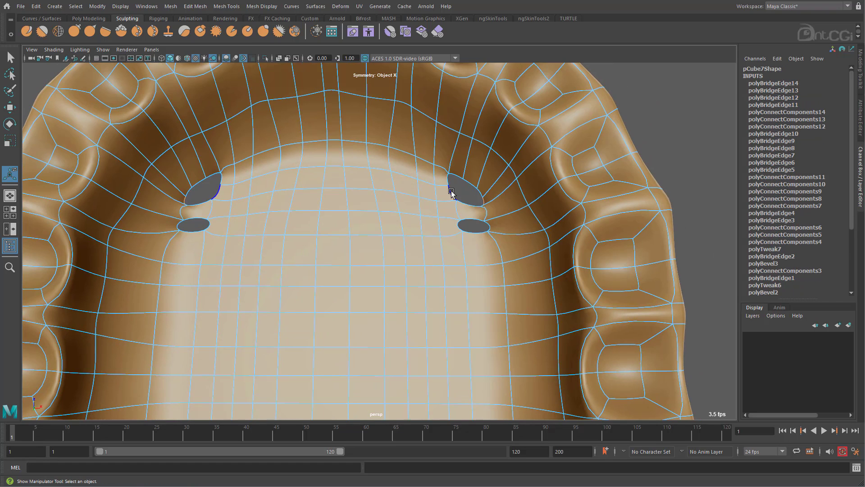
pyautogui.keyDown('shift'); pyautogui.moveTo(479, 265); pyautogui.dragTo(472, 396, button='right'); pyautogui.keyUp('shift')
pyautogui.keyDown('alt'); pyautogui.moveTo(472, 202); pyautogui.dragTo(509, 339, button='right'); pyautogui.keyUp('alt')
pyautogui.click(519, 229)
pyautogui.click(505, 179)
pyautogui.keyDown('shift'); pyautogui.moveTo(505, 180); pyautogui.dragTo(392, 313, button='right'); pyautogui.keyUp('shift')
# Select the gum mesh in object mode and smooth the palate surface with the Relax sculpting tool
pyautogui.keyDown('alt'); pyautogui.moveTo(393, 313); pyautogui.dragTo(389, 217); pyautogui.keyUp('alt')
pyautogui.press('q')
pyautogui.moveTo(342, 279); pyautogui.dragTo(382, 253, button='right')
pyautogui.click(363, 243)
pyautogui.moveTo(366, 275)
pyautogui.keyDown('alt'); pyautogui.mouseDown()
pyautogui.moveTo(363, 243)
pyautogui.moveTo(347, 263)
pyautogui.mouseUp(); pyautogui.keyUp('alt')
pyautogui.click(58, 31)
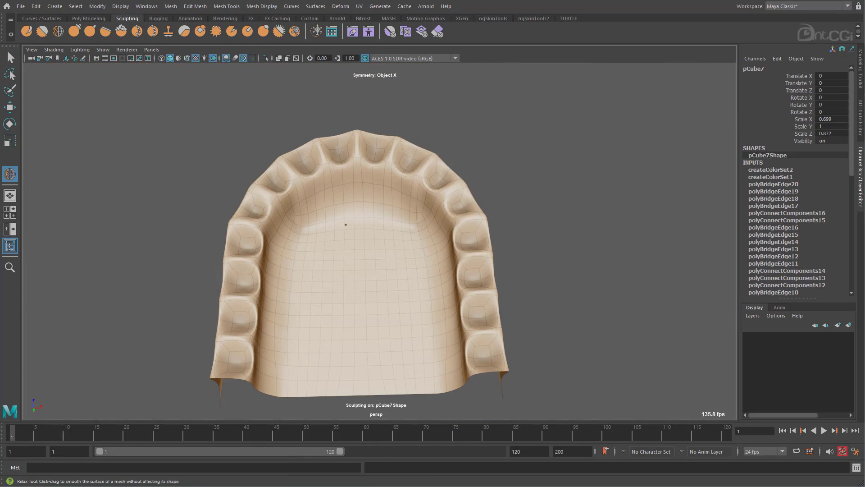
pyautogui.keyDown('alt'); pyautogui.moveTo(350, 332); pyautogui.dragTo(353, 266); pyautogui.keyUp('alt')
# Select the faces across the palate area and activate the Scale tool for them
pyautogui.press('w')
pyautogui.moveTo(354, 266); pyautogui.dragTo(352, 306, button='right')
pyautogui.keyDown('alt'); pyautogui.moveTo(334, 270); pyautogui.dragTo(326, 346); pyautogui.keyUp('alt')
pyautogui.keyDown('alt'); pyautogui.moveTo(326, 345); pyautogui.dragTo(343, 255, button='middle'); pyautogui.keyUp('alt')
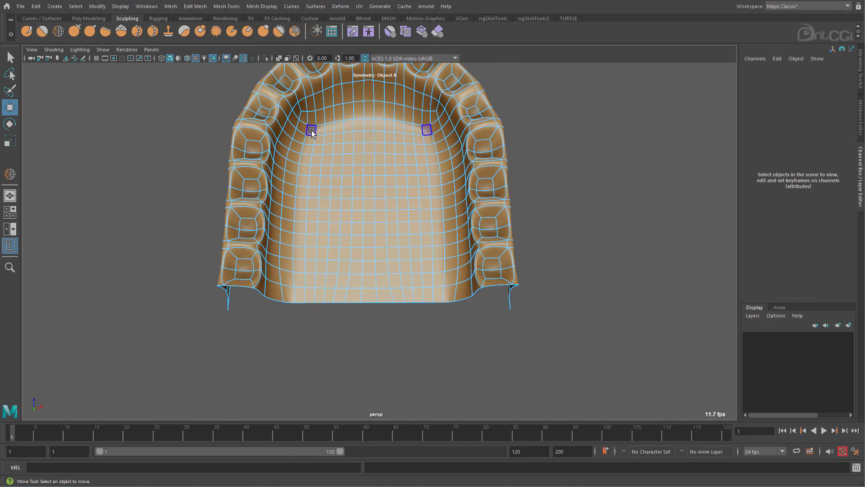
pyautogui.click(286, 295)
pyautogui.keyDown('shift'); pyautogui.click(283, 279); pyautogui.keyUp('shift')
pyautogui.keyDown('alt'); pyautogui.moveTo(321, 118); pyautogui.dragTo(270, 109, button='right'); pyautogui.keyUp('alt')
pyautogui.moveTo(270, 108); pyautogui.dragTo(519, 198)
pyautogui.press('r')
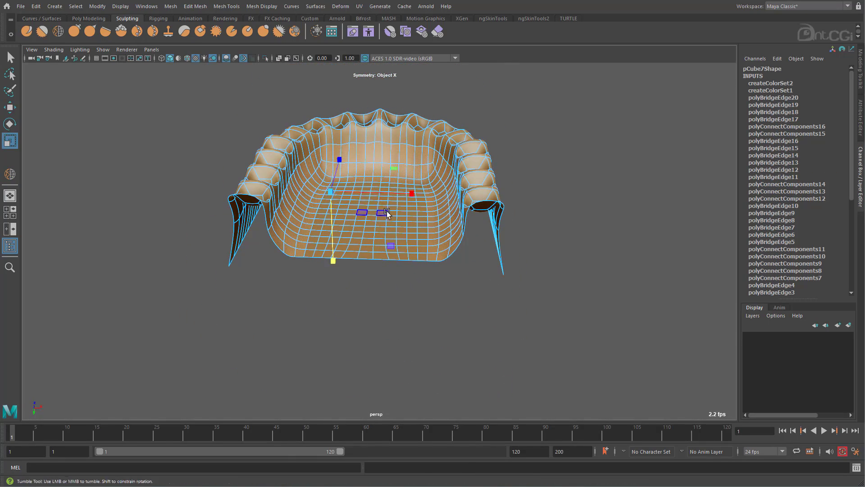
# Try to scale the selected palate faces narrower along X with symmetry active, and undo it
pyautogui.keyDown('alt'); pyautogui.moveTo(386, 211); pyautogui.dragTo(312, 310); pyautogui.keyUp('alt')
pyautogui.moveTo(410, 187); pyautogui.dragTo(386, 187)
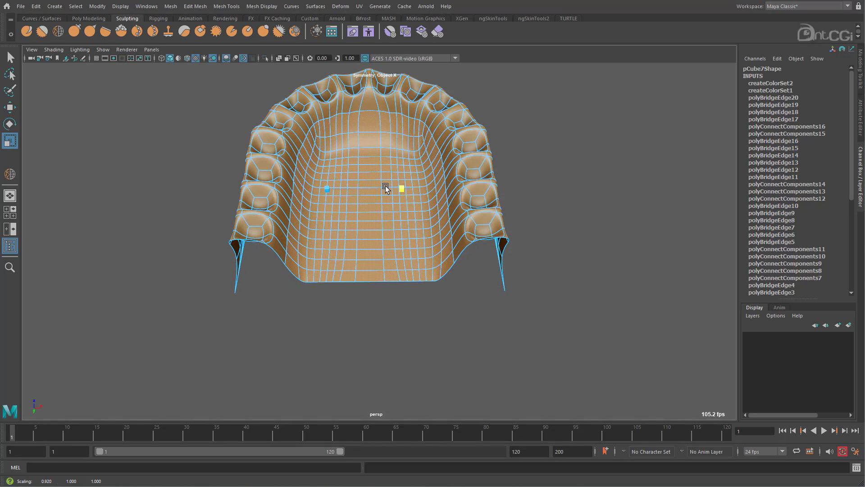
pyautogui.hotkey('ctrl', 'z')
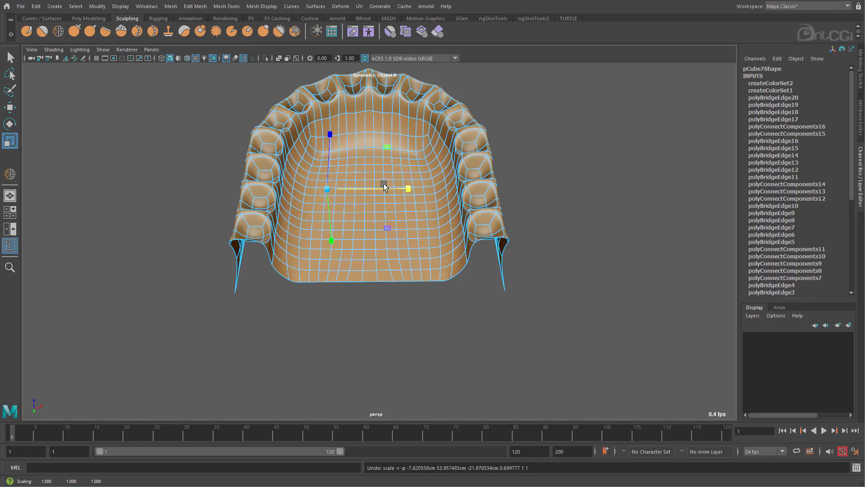
# Turn off Object X symmetry for the selected palate faces
pyautogui.keyDown('ctrl'); pyautogui.keyDown('shift'); pyautogui.moveTo(360, 166); pyautogui.dragTo(362, 113, button='right'); pyautogui.keyUp('shift'); pyautogui.keyUp('ctrl')
pyautogui.keyDown('alt'); pyautogui.moveTo(402, 202); pyautogui.dragTo(398, 218, button='middle'); pyautogui.keyUp('alt')
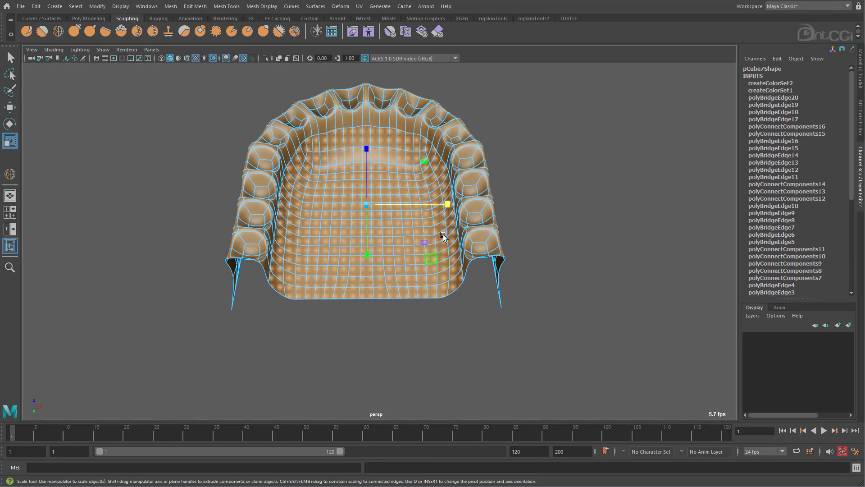
# Scale the selected palate faces wider along X, then return to object mode and deselect the gum mesh
pyautogui.keyDown('alt'); pyautogui.moveTo(441, 203); pyautogui.dragTo(444, 273); pyautogui.keyUp('alt')
pyautogui.press('w')
pyautogui.press('r')
pyautogui.moveTo(452, 221); pyautogui.dragTo(480, 212)
pyautogui.press('w')
pyautogui.keyDown('alt'); pyautogui.moveTo(481, 212); pyautogui.dragTo(582, 145); pyautogui.keyUp('alt')
pyautogui.scroll(4, 405, 180)
pyautogui.moveTo(330, 110); pyautogui.dragTo(372, 96, button='right')
pyautogui.click(614, 250)
# Select the gum mesh, bevel its selected edges in edge mode, and return to object mode
pyautogui.keyDown('alt'); pyautogui.moveTo(384, 225); pyautogui.dragTo(384, 244); pyautogui.keyUp('alt')
pyautogui.keyDown('alt'); pyautogui.moveTo(384, 243); pyautogui.dragTo(667, 241, button='right'); pyautogui.keyUp('alt')
pyautogui.keyDown('alt'); pyautogui.moveTo(390, 246); pyautogui.dragTo(381, 276); pyautogui.keyUp('alt')
pyautogui.keyDown('alt'); pyautogui.moveTo(381, 276); pyautogui.dragTo(125, 97, button='right'); pyautogui.keyUp('alt')
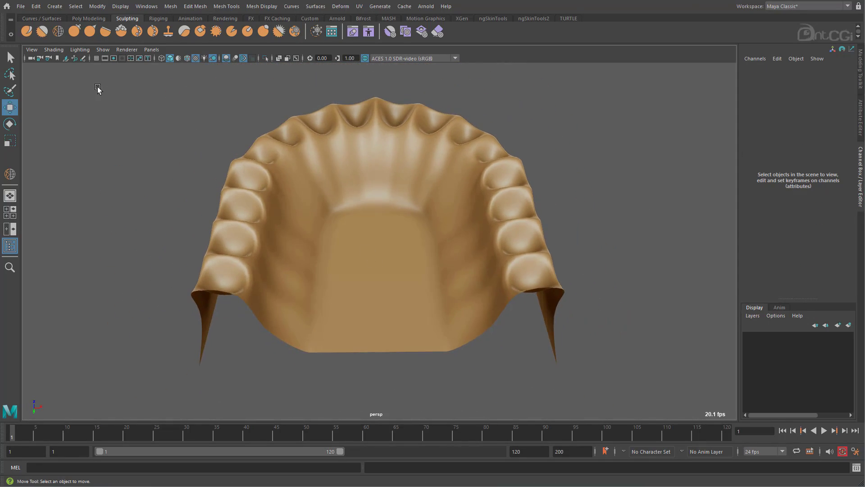
pyautogui.click(360, 280)
pyautogui.press('w')
pyautogui.keyDown('alt'); pyautogui.moveTo(410, 201); pyautogui.dragTo(321, 189); pyautogui.keyUp('alt')
pyautogui.keyDown('alt'); pyautogui.moveTo(321, 189); pyautogui.dragTo(508, 197, button='right'); pyautogui.keyUp('alt')
pyautogui.keyDown('alt'); pyautogui.moveTo(508, 197); pyautogui.dragTo(535, 191); pyautogui.keyUp('alt')
pyautogui.moveTo(535, 191); pyautogui.dragTo(529, 172, button='right')
pyautogui.keyDown('alt'); pyautogui.moveTo(385, 256); pyautogui.dragTo(367, 189); pyautogui.keyUp('alt')
pyautogui.hotkey('ctrl', 'b')
pyautogui.keyDown('alt'); pyautogui.moveTo(367, 189); pyautogui.dragTo(338, 192, button='right'); pyautogui.keyUp('alt')
pyautogui.press('q')
pyautogui.moveTo(338, 191); pyautogui.dragTo(365, 166, button='right')
# Display the gums with the default material and reshape the palate's centreline with the Grab sculpting tool under Object X symmetry
pyautogui.click(73, 34)
pyautogui.click(53, 50)
pyautogui.click(74, 121)
pyautogui.keyDown('alt'); pyautogui.moveTo(311, 194); pyautogui.dragTo(373, 190); pyautogui.keyUp('alt')
pyautogui.keyDown('ctrl'); pyautogui.keyDown('shift'); pyautogui.moveTo(354, 216); pyautogui.dragTo(361, 202, button='right'); pyautogui.keyUp('shift'); pyautogui.keyUp('ctrl')
pyautogui.moveTo(377, 193); pyautogui.dragTo(504, 180)
pyautogui.moveTo(371, 271); pyautogui.dragTo(371, 293)
pyautogui.moveTo(372, 270)
pyautogui.keyDown('alt'); pyautogui.mouseDown()
pyautogui.moveTo(375, 302)
pyautogui.moveTo(374, 266)
pyautogui.mouseUp(); pyautogui.keyUp('alt')
pyautogui.moveTo(371, 271); pyautogui.dragTo(372, 289)
pyautogui.moveTo(372, 304); pyautogui.dragTo(371, 325)
# Examine the sculpted palate and tooth sockets from below and from the side
pyautogui.moveTo(372, 298)
pyautogui.keyDown('alt'); pyautogui.mouseDown()
pyautogui.moveTo(373, 330)
pyautogui.moveTo(372, 295)
pyautogui.mouseUp(); pyautogui.keyUp('alt')
pyautogui.keyDown('alt'); pyautogui.moveTo(309, 271); pyautogui.dragTo(345, 269, button='right'); pyautogui.keyUp('alt')
pyautogui.keyDown('alt'); pyautogui.moveTo(280, 296); pyautogui.dragTo(200, 304); pyautogui.keyUp('alt')
pyautogui.keyDown('alt'); pyautogui.moveTo(274, 249); pyautogui.dragTo(387, 286); pyautogui.keyUp('alt')
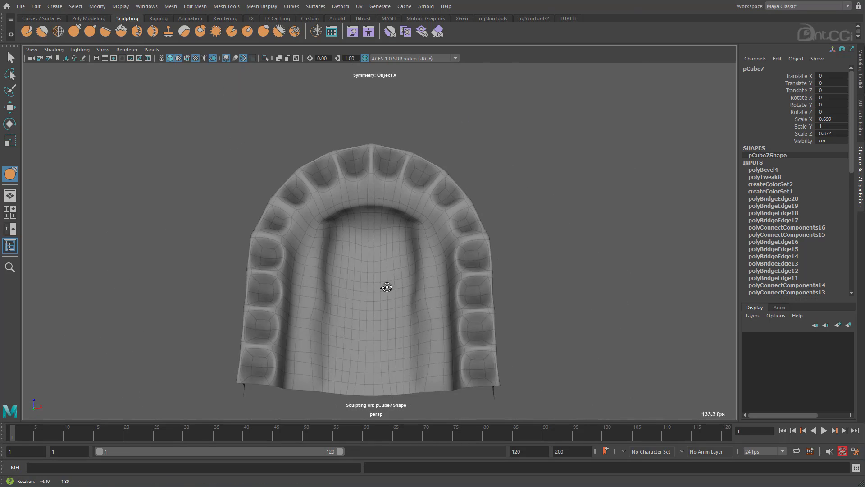
pyautogui.scroll(2, 350, 152)
pyautogui.scroll(2, 344, 157)
pyautogui.moveTo(344, 158)
pyautogui.keyDown('alt'); pyautogui.mouseDown()
pyautogui.moveTo(358, 169)
pyautogui.moveTo(374, 236)
pyautogui.moveTo(576, 248)
pyautogui.mouseUp(); pyautogui.keyUp('alt')
pyautogui.keyDown('alt'); pyautogui.moveTo(632, 273); pyautogui.dragTo(563, 266); pyautogui.keyUp('alt')
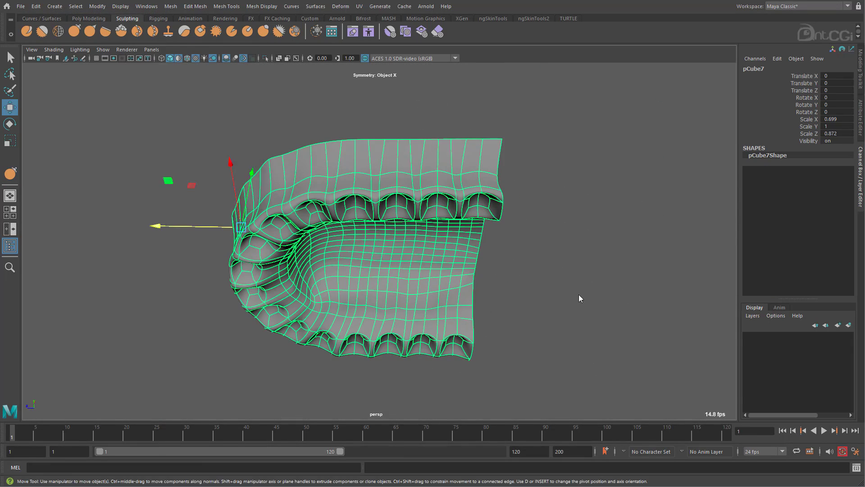
pyautogui.keyDown('alt'); pyautogui.moveTo(579, 298); pyautogui.dragTo(593, 213); pyautogui.keyUp('alt')
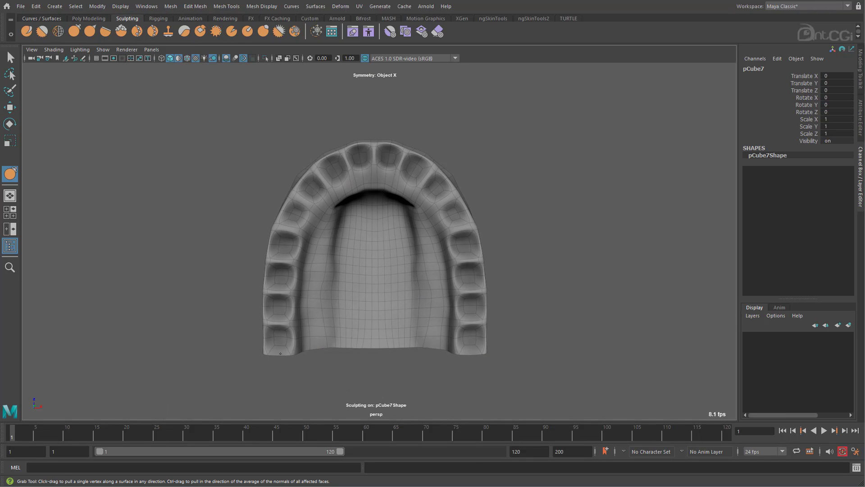
# Select an edge loop on the gum mesh, nudge it slightly, then deselect it and turn off the default material display
pyautogui.moveTo(286, 254)
pyautogui.keyDown('alt'); pyautogui.mouseDown()
pyautogui.moveTo(367, 247)
pyautogui.moveTo(392, 288)
pyautogui.moveTo(309, 239)
pyautogui.moveTo(305, 247)
pyautogui.moveTo(389, 217)
pyautogui.mouseUp(); pyautogui.keyUp('alt')
pyautogui.press('w')
pyautogui.keyDown('shift'); pyautogui.doubleClick(311, 271); pyautogui.keyUp('shift')
pyautogui.moveTo(311, 272)
pyautogui.keyDown('alt'); pyautogui.mouseDown()
pyautogui.moveTo(334, 348)
pyautogui.moveTo(379, 279)
pyautogui.mouseUp(); pyautogui.keyUp('alt')
pyautogui.moveTo(431, 315); pyautogui.dragTo(430, 320)
pyautogui.moveTo(430, 320)
pyautogui.keyDown('alt'); pyautogui.mouseDown()
pyautogui.moveTo(413, 318)
pyautogui.moveTo(456, 285)
pyautogui.moveTo(444, 323)
pyautogui.mouseUp(); pyautogui.keyUp('alt')
pyautogui.click(456, 285)
pyautogui.click(54, 49)
pyautogui.click(70, 122)
pyautogui.moveTo(358, 301)
pyautogui.keyDown('alt'); pyautogui.mouseDown()
pyautogui.moveTo(374, 244)
pyautogui.moveTo(449, 245)
pyautogui.moveTo(415, 294)
pyautogui.moveTo(366, 296)
pyautogui.mouseUp(); pyautogui.keyUp('alt')
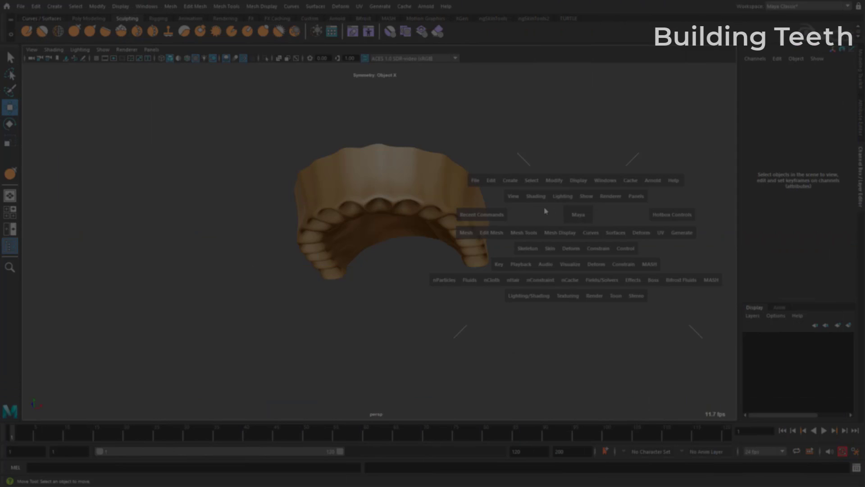
# Create a polygon cube and raise it to about Y 41.08, just below the front of the upper gums
pyautogui.click(515, 181)
pyautogui.moveTo(622, 215)
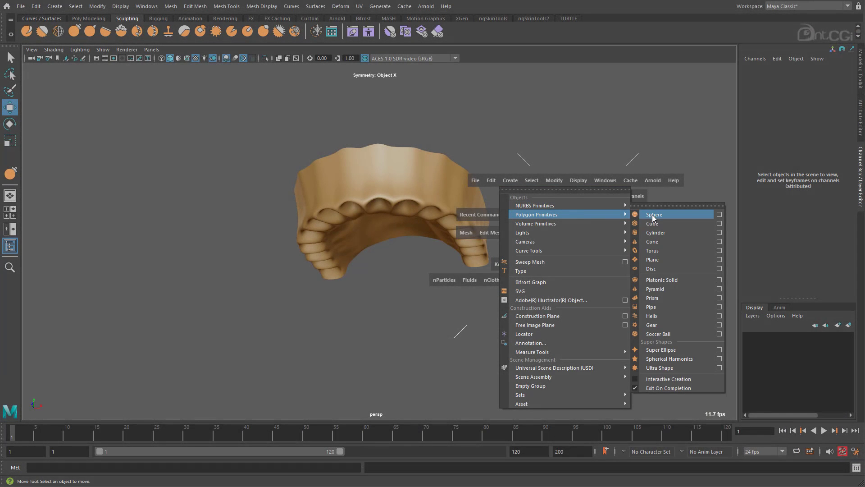
pyautogui.click(661, 224)
pyautogui.keyDown('alt'); pyautogui.moveTo(432, 313); pyautogui.dragTo(371, 373); pyautogui.keyUp('alt')
pyautogui.moveTo(342, 189); pyautogui.dragTo(342, 183)
pyautogui.keyDown('alt'); pyautogui.moveTo(383, 215); pyautogui.dragTo(409, 312, button='right'); pyautogui.keyUp('alt')
pyautogui.click(341, 272)
pyautogui.keyDown('alt'); pyautogui.moveTo(468, 297); pyautogui.dragTo(413, 313, button='right'); pyautogui.keyUp('alt')
pyautogui.keyDown('alt'); pyautogui.moveTo(413, 313); pyautogui.dragTo(416, 252); pyautogui.keyUp('alt')
pyautogui.moveTo(374, 167); pyautogui.dragTo(435, 415, button='right')
pyautogui.keyDown('alt'); pyautogui.moveTo(437, 203); pyautogui.dragTo(444, 247); pyautogui.keyUp('alt')
pyautogui.keyDown('alt'); pyautogui.moveTo(445, 246); pyautogui.dragTo(469, 315, button='middle'); pyautogui.keyUp('alt')
pyautogui.keyDown('alt'); pyautogui.moveTo(440, 312); pyautogui.dragTo(491, 324, button='right'); pyautogui.keyUp('alt')
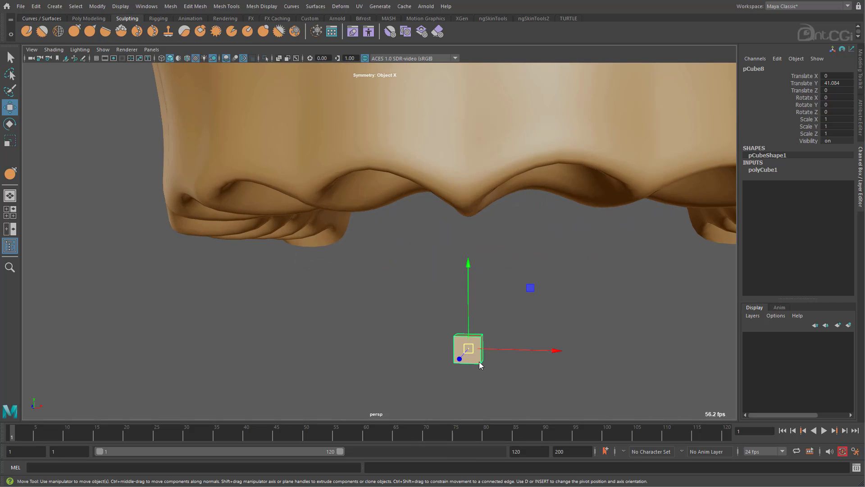
# Delete the cube's top face and return to object mode
pyautogui.moveTo(480, 361); pyautogui.dragTo(479, 393, button='right')
pyautogui.click(476, 335)
pyautogui.press('Delete')
pyautogui.moveTo(469, 350); pyautogui.dragTo(513, 337, button='right')
pyautogui.keyDown('alt'); pyautogui.moveTo(536, 336); pyautogui.dragTo(502, 345, button='right'); pyautogui.keyUp('alt')
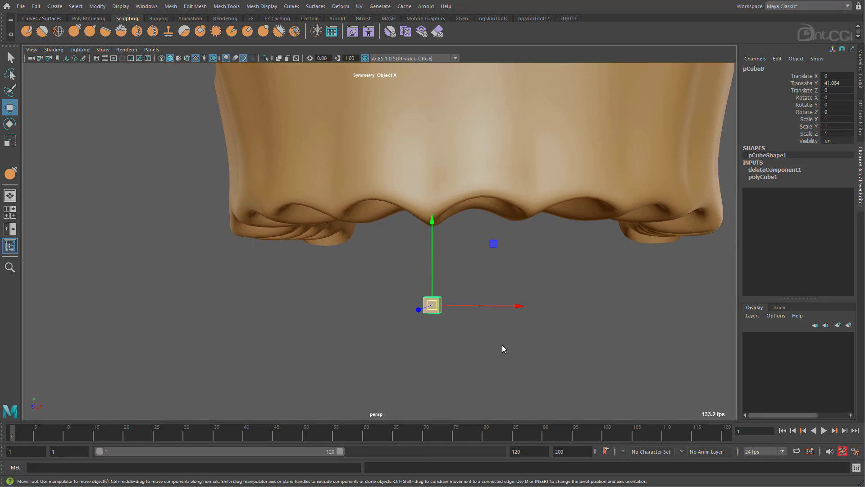
# Enlarge the open cube, flatten it into a thin tooth block, and display it in smooth mesh preview
pyautogui.press('r')
pyautogui.moveTo(444, 322); pyautogui.dragTo(491, 314, button='middle')
pyautogui.keyDown('alt'); pyautogui.moveTo(499, 316); pyautogui.dragTo(439, 319, button='right'); pyautogui.keyUp('alt')
pyautogui.keyDown('alt'); pyautogui.moveTo(440, 319); pyautogui.dragTo(322, 345); pyautogui.keyUp('alt')
pyautogui.moveTo(241, 320); pyautogui.dragTo(444, 280)
pyautogui.press('3')
pyautogui.keyDown('alt'); pyautogui.moveTo(444, 280); pyautogui.dragTo(528, 285, button='right'); pyautogui.keyUp('alt')
pyautogui.keyDown('alt'); pyautogui.moveTo(528, 285); pyautogui.dragTo(443, 303, button='middle'); pyautogui.keyUp('alt')
# Subdivide the tooth block's mesh and shift the result slightly with the Move tool
pyautogui.keyDown('shift'); pyautogui.moveTo(365, 344); pyautogui.dragTo(366, 383, button='right'); pyautogui.keyUp('shift')
pyautogui.keyDown('alt'); pyautogui.moveTo(514, 315); pyautogui.dragTo(388, 311); pyautogui.keyUp('alt')
pyautogui.press('g')
pyautogui.press('w')
pyautogui.moveTo(324, 263); pyautogui.dragTo(339, 261)
# Switch the tooth block to vertex mode and raise selected vertices to start forming the tooth outline
pyautogui.keyDown('alt'); pyautogui.moveTo(371, 298); pyautogui.dragTo(453, 290); pyautogui.keyUp('alt')
pyautogui.moveTo(444, 288); pyautogui.dragTo(406, 289, button='right')
pyautogui.click(425, 261)
pyautogui.moveTo(426, 244); pyautogui.dragTo(425, 224)
pyautogui.keyDown('alt'); pyautogui.moveTo(509, 331); pyautogui.dragTo(535, 333); pyautogui.keyUp('alt')
pyautogui.click(534, 332)
pyautogui.click(489, 302)
pyautogui.click(458, 333)
# Move further tooth vertices from the side to shape its profile, then return to object mode
pyautogui.keyDown('alt'); pyautogui.moveTo(478, 326); pyautogui.dragTo(361, 307); pyautogui.keyUp('alt')
pyautogui.click(338, 272)
pyautogui.click(338, 311)
pyautogui.moveTo(307, 276); pyautogui.dragTo(298, 293)
pyautogui.click(316, 271)
pyautogui.moveTo(270, 276); pyautogui.dragTo(307, 293)
pyautogui.click(265, 318)
pyautogui.moveTo(228, 325); pyautogui.dragTo(500, 289)
pyautogui.moveTo(500, 275); pyautogui.dragTo(540, 240, button='right')
# Move the tooth up to a front socket of the gums and rotate it to follow the arch
pyautogui.moveTo(521, 201); pyautogui.dragTo(521, 182)
pyautogui.keyDown('alt'); pyautogui.moveTo(499, 245); pyautogui.dragTo(383, 216); pyautogui.keyUp('alt')
pyautogui.moveTo(349, 198); pyautogui.dragTo(355, 197)
pyautogui.keyDown('alt'); pyautogui.moveTo(355, 197); pyautogui.dragTo(478, 136); pyautogui.keyUp('alt')
pyautogui.press('e')
pyautogui.moveTo(516, 226); pyautogui.dragTo(415, 280)
pyautogui.press('w')
# Scale the front tooth to fill its socket and fine-tune its position against the gum line
pyautogui.press('r')
pyautogui.moveTo(433, 246); pyautogui.dragTo(469, 202)
pyautogui.press('w')
pyautogui.moveTo(478, 223); pyautogui.dragTo(480, 223)
pyautogui.keyDown('alt'); pyautogui.moveTo(491, 212); pyautogui.dragTo(573, 223, button='right'); pyautogui.keyUp('alt')
pyautogui.keyDown('alt'); pyautogui.moveTo(572, 222); pyautogui.dragTo(552, 306); pyautogui.keyUp('alt')
pyautogui.moveTo(453, 208); pyautogui.dragTo(452, 211)
pyautogui.keyDown('alt'); pyautogui.moveTo(452, 211); pyautogui.dragTo(472, 180); pyautogui.keyUp('alt')
# Duplicate the front tooth, place the copy in the neighbouring socket, and rotate it to about 27 degrees in Y
pyautogui.hotkey('ctrl', 'd')
pyautogui.press('e')
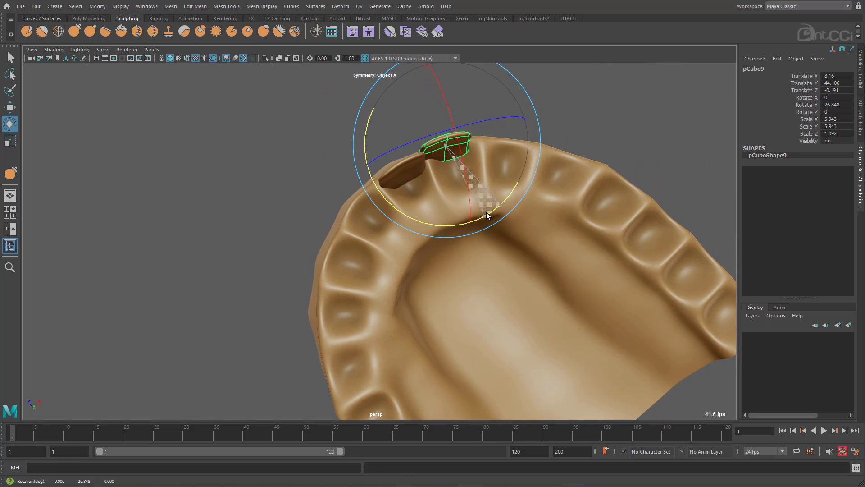
pyautogui.keyDown('alt'); pyautogui.moveTo(479, 138); pyautogui.dragTo(375, 226); pyautogui.keyUp('alt')
pyautogui.moveTo(363, 242); pyautogui.dragTo(370, 242)
pyautogui.keyDown('alt'); pyautogui.moveTo(370, 242); pyautogui.dragTo(481, 270); pyautogui.keyUp('alt')
# Scale the duplicated tooth slightly narrower and adjust the placement of the teeth in their sockets
pyautogui.press('r')
pyautogui.moveTo(565, 248); pyautogui.dragTo(560, 248)
pyautogui.press('e')
pyautogui.keyDown('alt'); pyautogui.moveTo(482, 223); pyautogui.dragTo(430, 213); pyautogui.keyUp('alt')
pyautogui.click(415, 193)
pyautogui.press('w')
pyautogui.keyDown('alt'); pyautogui.moveTo(430, 213); pyautogui.dragTo(397, 241); pyautogui.keyUp('alt')
pyautogui.click(429, 251)
pyautogui.moveTo(396, 242); pyautogui.dragTo(452, 234)
# Switch to component mode, select parts at the back of the teeth, and move them to refine the fit
pyautogui.press('F8')
pyautogui.press('r')
pyautogui.press('w')
pyautogui.keyDown('alt'); pyautogui.moveTo(452, 234); pyautogui.dragTo(412, 197); pyautogui.keyUp('alt')
pyautogui.keyDown('alt'); pyautogui.moveTo(416, 248); pyautogui.dragTo(418, 218); pyautogui.keyUp('alt')
pyautogui.click(325, 189)
pyautogui.keyDown('alt'); pyautogui.moveTo(325, 189); pyautogui.dragTo(345, 259); pyautogui.keyUp('alt')
pyautogui.keyDown('alt'); pyautogui.moveTo(346, 259); pyautogui.dragTo(399, 226, button='middle'); pyautogui.keyUp('alt')
pyautogui.keyDown('alt'); pyautogui.moveTo(399, 226); pyautogui.dragTo(404, 227); pyautogui.keyUp('alt')
pyautogui.moveTo(404, 230); pyautogui.dragTo(372, 345, button='right')
pyautogui.click(387, 215)
pyautogui.scroll(3, 417, 199)
pyautogui.moveTo(427, 185); pyautogui.dragTo(386, 191)
# Adjust the selected points around the second tooth so it sits close beside the first
pyautogui.keyDown('alt'); pyautogui.moveTo(388, 189); pyautogui.dragTo(471, 246); pyautogui.keyUp('alt')
pyautogui.press('r')
pyautogui.press('w')
pyautogui.click(467, 216)
pyautogui.moveTo(463, 183); pyautogui.dragTo(419, 262)
pyautogui.moveTo(418, 267); pyautogui.dragTo(403, 239)
# Move the gum points behind the second tooth so the socket edge follows the tooth closely
pyautogui.moveTo(486, 260); pyautogui.dragTo(414, 222, button='right')
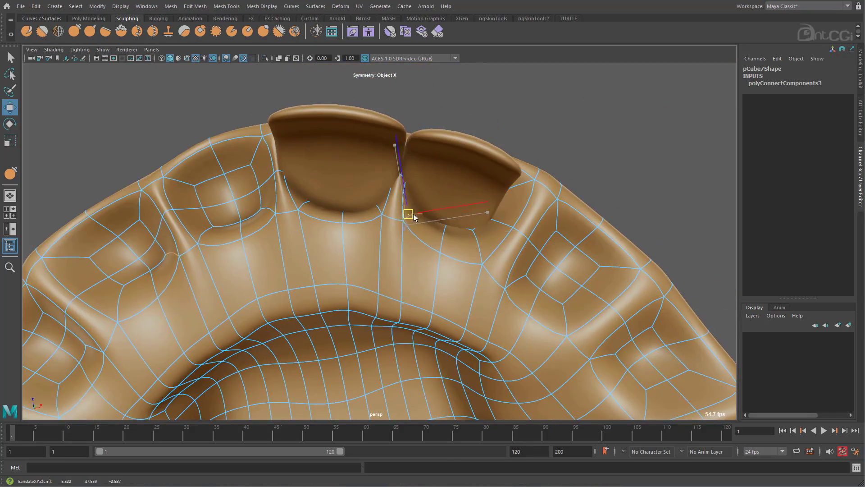
pyautogui.click(495, 277)
pyautogui.moveTo(541, 267); pyautogui.dragTo(551, 264)
pyautogui.keyDown('alt'); pyautogui.moveTo(494, 258); pyautogui.dragTo(446, 225); pyautogui.keyUp('alt')
pyautogui.moveTo(446, 226); pyautogui.dragTo(441, 222)
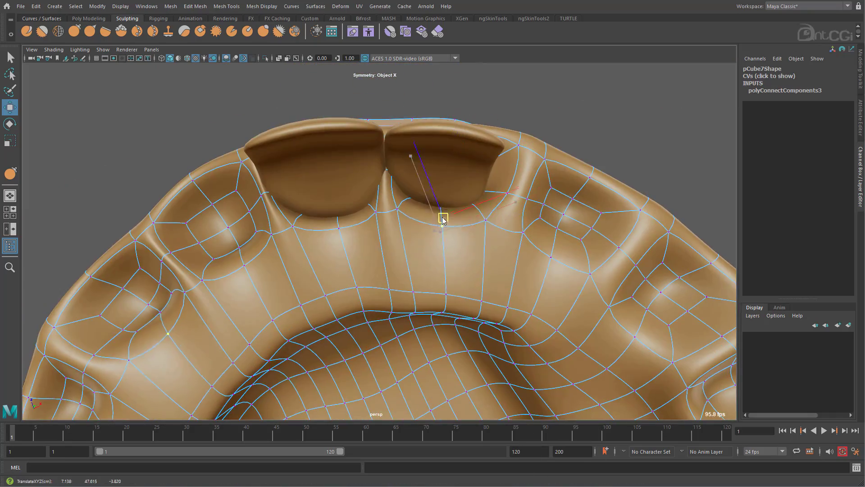
# Adjust the gum points between the two teeth and at the second tooth's outer edge
pyautogui.keyDown('alt'); pyautogui.moveTo(441, 222); pyautogui.dragTo(398, 245, button='right'); pyautogui.keyUp('alt')
pyautogui.keyDown('alt'); pyautogui.moveTo(398, 245); pyautogui.dragTo(404, 196); pyautogui.keyUp('alt')
pyautogui.moveTo(404, 196); pyautogui.dragTo(394, 196)
pyautogui.moveTo(454, 192); pyautogui.dragTo(455, 193)
pyautogui.keyDown('alt'); pyautogui.moveTo(455, 193); pyautogui.dragTo(502, 276); pyautogui.keyUp('alt')
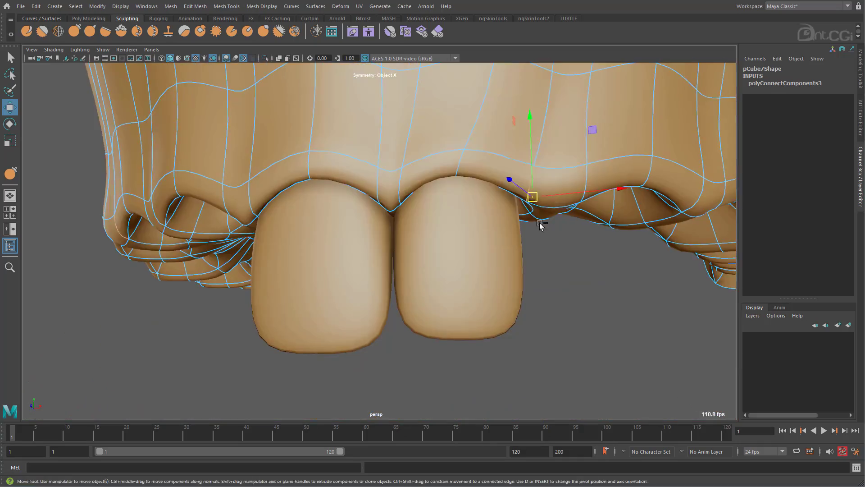
# Refine the gum line around the front of the two teeth, then return to object mode and clear the selection
pyautogui.keyDown('alt'); pyautogui.moveTo(502, 276); pyautogui.dragTo(451, 263, button='right'); pyautogui.keyUp('alt')
pyautogui.click(431, 178)
pyautogui.keyDown('alt'); pyautogui.moveTo(431, 179); pyautogui.dragTo(388, 173); pyautogui.keyUp('alt')
pyautogui.click(450, 220)
pyautogui.keyDown('alt'); pyautogui.moveTo(462, 159); pyautogui.dragTo(467, 203); pyautogui.keyUp('alt')
pyautogui.keyDown('alt'); pyautogui.moveTo(467, 202); pyautogui.dragTo(407, 218, button='right'); pyautogui.keyUp('alt')
pyautogui.click(560, 180)
pyautogui.keyDown('alt'); pyautogui.moveTo(569, 212); pyautogui.dragTo(520, 284); pyautogui.keyUp('alt')
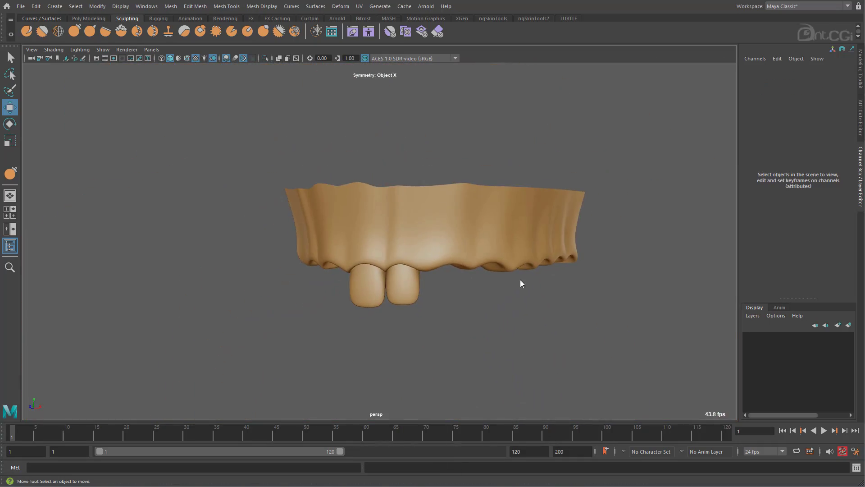
# Duplicate the second tooth, place the copy in the third socket, and rotate it to follow the gum curve
pyautogui.click(412, 297)
pyautogui.keyDown('alt'); pyautogui.moveTo(409, 321); pyautogui.dragTo(491, 276); pyautogui.keyUp('alt')
pyautogui.moveTo(467, 166); pyautogui.dragTo(490, 124)
pyautogui.press('e')
pyautogui.keyDown('alt'); pyautogui.moveTo(489, 125); pyautogui.dragTo(436, 208); pyautogui.keyUp('alt')
pyautogui.moveTo(447, 150); pyautogui.dragTo(408, 289)
pyautogui.keyDown('alt'); pyautogui.moveTo(408, 288); pyautogui.dragTo(388, 234, button='middle'); pyautogui.keyUp('alt')
# Switch the third tooth to vertex mode and move its points to shape it to fit the socket
pyautogui.moveTo(388, 233); pyautogui.dragTo(349, 232, button='right')
pyautogui.moveTo(359, 245); pyautogui.dragTo(396, 275)
pyautogui.moveTo(378, 249); pyautogui.dragTo(425, 198)
pyautogui.keyDown('alt'); pyautogui.moveTo(400, 160); pyautogui.dragTo(456, 146); pyautogui.keyUp('alt')
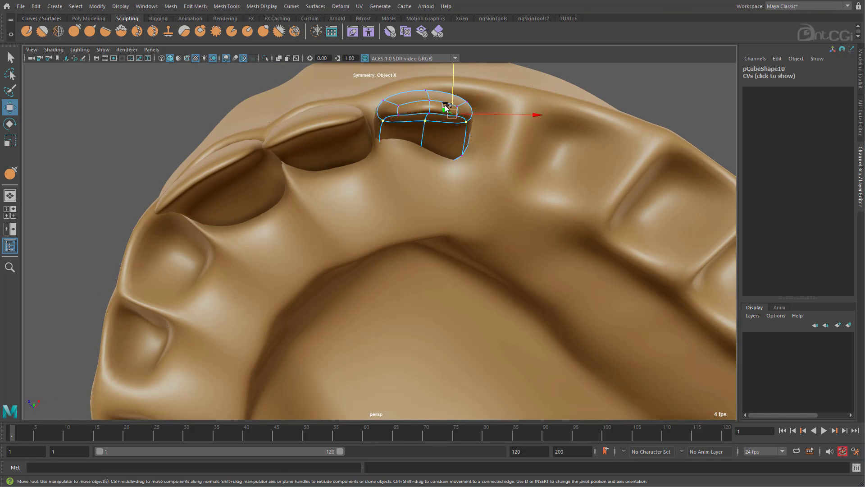
pyautogui.keyDown('alt'); pyautogui.moveTo(431, 118); pyautogui.dragTo(493, 204); pyautogui.keyUp('alt')
pyautogui.keyDown('alt'); pyautogui.moveTo(493, 204); pyautogui.dragTo(519, 260, button='right'); pyautogui.keyUp('alt')
# Move and slightly rotate the third tooth so it sits closer to its neighbour
pyautogui.click(520, 261)
pyautogui.click(421, 235)
pyautogui.moveTo(455, 239); pyautogui.dragTo(428, 105)
pyautogui.press('e')
pyautogui.moveTo(414, 123); pyautogui.dragTo(405, 124)
pyautogui.press('w')
pyautogui.click(409, 274)
# Move the gum edges and points beside and behind the third tooth to close the socket around it
pyautogui.keyDown('alt'); pyautogui.moveTo(410, 275); pyautogui.dragTo(454, 270, button='right'); pyautogui.keyUp('alt')
pyautogui.keyDown('alt'); pyautogui.moveTo(453, 270); pyautogui.dragTo(446, 297); pyautogui.keyUp('alt')
pyautogui.click(431, 166)
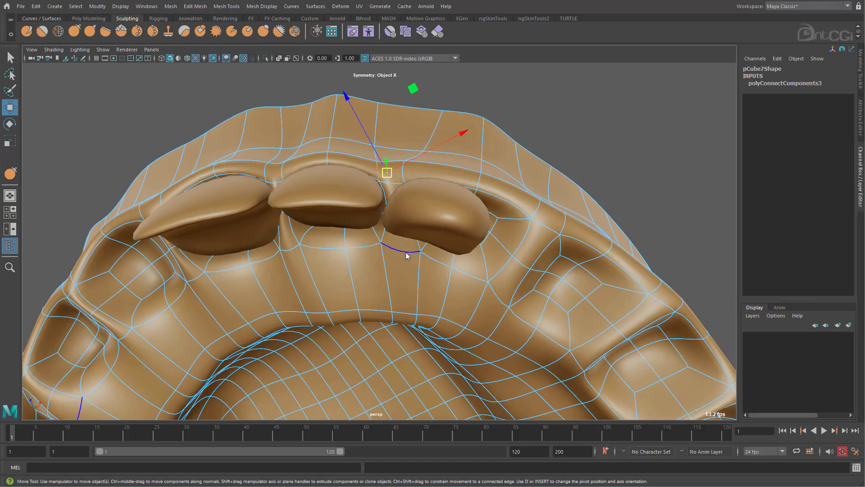
pyautogui.keyDown('alt'); pyautogui.moveTo(384, 244); pyautogui.dragTo(498, 160, button='right'); pyautogui.keyUp('alt')
pyautogui.moveTo(498, 160); pyautogui.dragTo(547, 141, button='right')
pyautogui.moveTo(482, 197); pyautogui.dragTo(444, 189)
pyautogui.moveTo(410, 285); pyautogui.dragTo(392, 281)
# Adjust the gum points along the back rim of the third socket, then leave component mode
pyautogui.keyDown('alt'); pyautogui.moveTo(392, 280); pyautogui.dragTo(541, 242); pyautogui.keyUp('alt')
pyautogui.moveTo(541, 242); pyautogui.dragTo(541, 209, button='right')
pyautogui.click(541, 241)
pyautogui.keyDown('alt'); pyautogui.moveTo(541, 242); pyautogui.dragTo(455, 336); pyautogui.keyUp('alt')
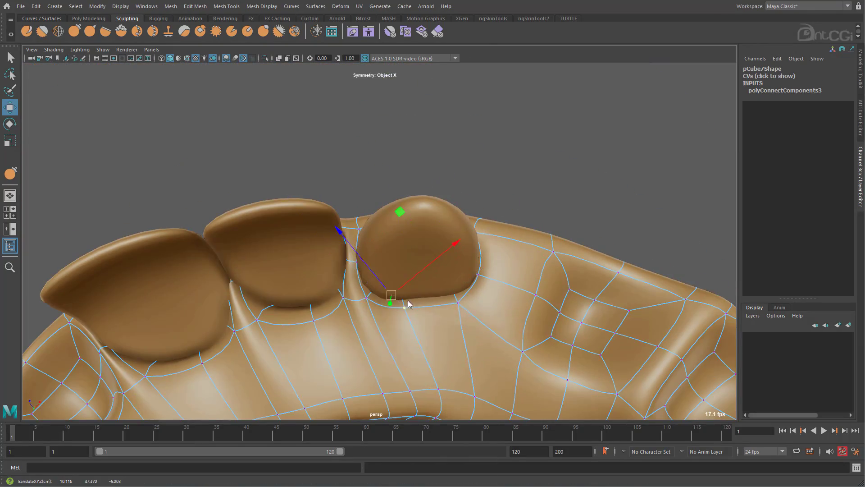
pyautogui.keyDown('alt'); pyautogui.moveTo(494, 284); pyautogui.dragTo(435, 284, button='right'); pyautogui.keyUp('alt')
pyautogui.keyDown('alt'); pyautogui.moveTo(435, 283); pyautogui.dragTo(518, 253); pyautogui.keyUp('alt')
pyautogui.moveTo(519, 252); pyautogui.dragTo(564, 216, button='right')
pyautogui.click(643, 159)
# Select the third tooth and refine its rotation and position in the socket
pyautogui.keyDown('alt'); pyautogui.moveTo(643, 158); pyautogui.dragTo(572, 251); pyautogui.keyUp('alt')
pyautogui.keyDown('alt'); pyautogui.moveTo(572, 251); pyautogui.dragTo(599, 289, button='right'); pyautogui.keyUp('alt')
pyautogui.click(458, 287)
pyautogui.press('e')
pyautogui.keyDown('alt'); pyautogui.moveTo(425, 336); pyautogui.dragTo(460, 319); pyautogui.keyUp('alt')
pyautogui.press('w')
pyautogui.click(460, 321)
pyautogui.keyDown('alt'); pyautogui.moveTo(459, 322); pyautogui.dragTo(495, 234, button='middle'); pyautogui.keyUp('alt')
# Activate the Grab sculpting tool on the gums, display the scene with the default material, and return to the Move tool
pyautogui.click(75, 31)
pyautogui.click(59, 50)
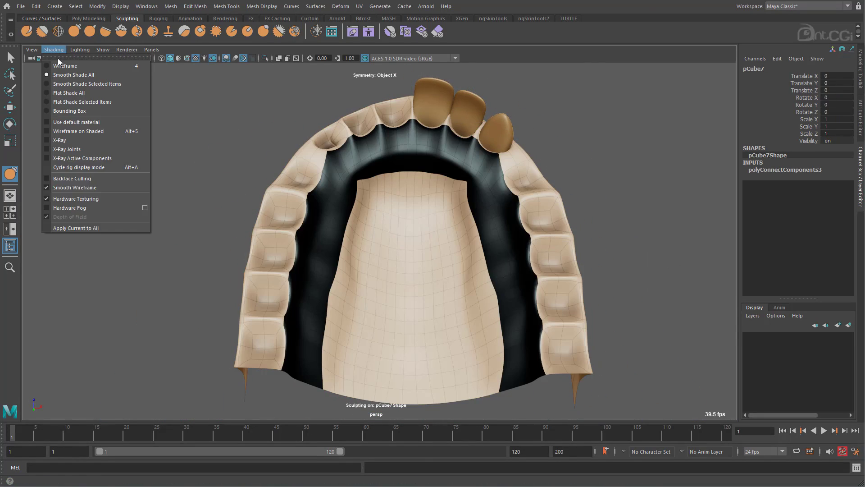
pyautogui.click(75, 121)
pyautogui.keyDown('alt'); pyautogui.moveTo(452, 230); pyautogui.dragTo(451, 234); pyautogui.keyUp('alt')
pyautogui.moveTo(462, 184); pyautogui.dragTo(436, 179)
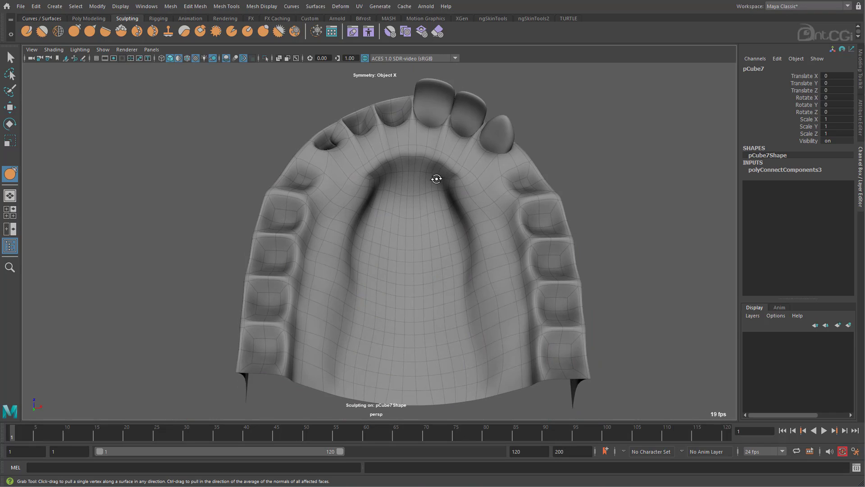
pyautogui.moveTo(467, 235)
pyautogui.keyDown('alt'); pyautogui.mouseDown()
pyautogui.moveTo(454, 230)
pyautogui.moveTo(483, 265)
pyautogui.moveTo(407, 187)
pyautogui.moveTo(452, 285)
pyautogui.moveTo(459, 240)
pyautogui.mouseUp(); pyautogui.keyUp('alt')
pyautogui.press('w')
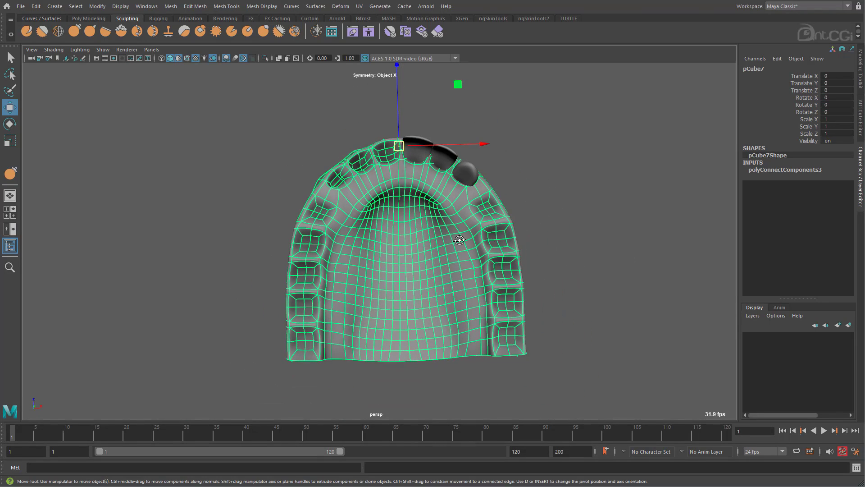
# Duplicate the third tooth, place the copy in the fourth socket, and rotate it to about 54 degrees in Y
pyautogui.click(460, 181)
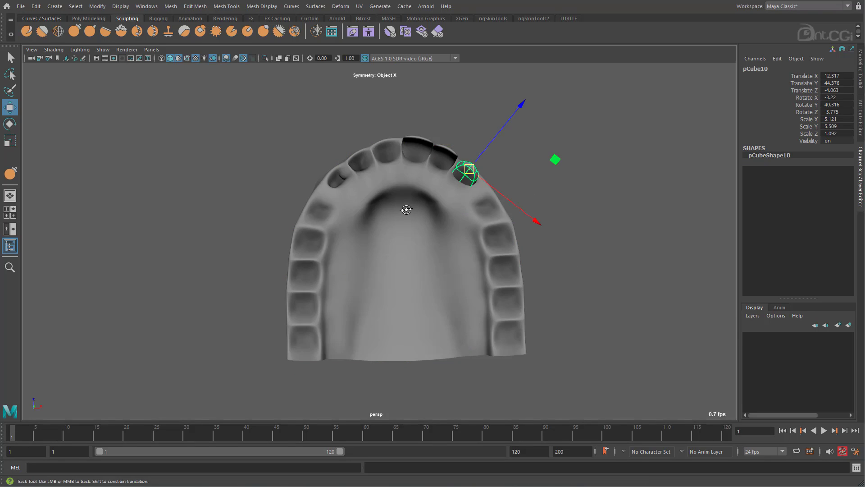
pyautogui.keyDown('alt'); pyautogui.moveTo(406, 207); pyautogui.dragTo(319, 253); pyautogui.keyUp('alt')
pyautogui.keyDown('alt'); pyautogui.moveTo(319, 253); pyautogui.dragTo(551, 235, button='right'); pyautogui.keyUp('alt')
pyautogui.hotkey('ctrl', 'd')
pyautogui.moveTo(398, 226); pyautogui.dragTo(432, 270)
pyautogui.press('e')
pyautogui.moveTo(449, 312); pyautogui.dragTo(434, 315)
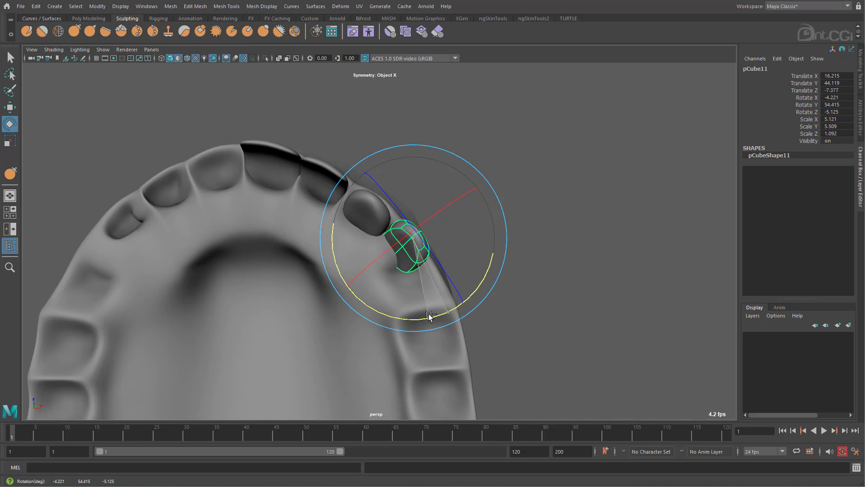
pyautogui.moveTo(438, 275); pyautogui.dragTo(436, 210)
pyautogui.keyDown('alt'); pyautogui.moveTo(437, 211); pyautogui.dragTo(440, 236, button='middle'); pyautogui.keyUp('alt')
pyautogui.keyDown('alt'); pyautogui.moveTo(440, 237); pyautogui.dragTo(413, 261); pyautogui.keyUp('alt')
# Move edges and faces at the back of the fourth tooth inward to make it thicker
pyautogui.press('F10')
pyautogui.click(476, 117)
pyautogui.moveTo(457, 274); pyautogui.dragTo(439, 282)
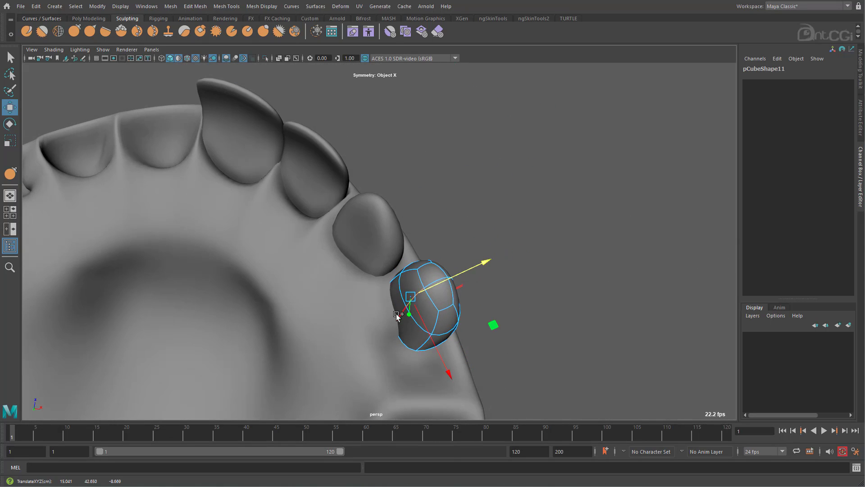
pyautogui.keyDown('alt'); pyautogui.moveTo(397, 315); pyautogui.dragTo(396, 270); pyautogui.keyUp('alt')
pyautogui.keyDown('alt'); pyautogui.moveTo(405, 302); pyautogui.dragTo(393, 213); pyautogui.keyUp('alt')
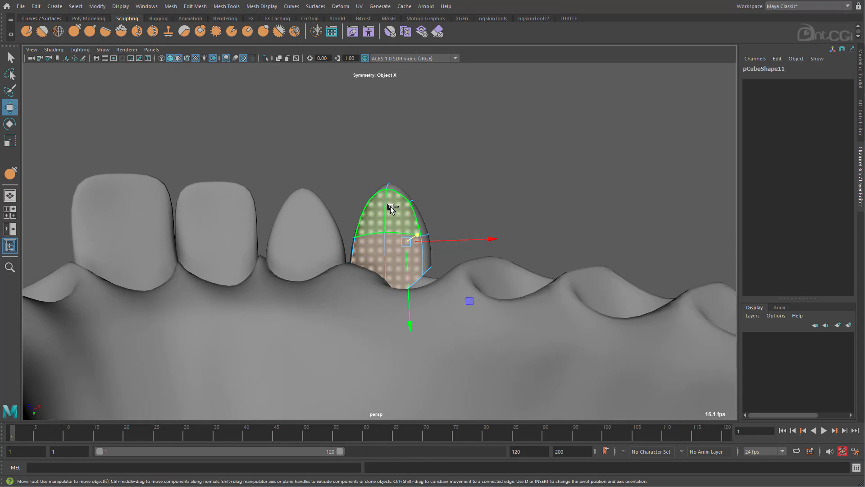
pyautogui.moveTo(406, 256); pyautogui.dragTo(407, 257)
pyautogui.keyDown('alt'); pyautogui.moveTo(421, 130); pyautogui.dragTo(486, 230); pyautogui.keyUp('alt')
# Add an edge loop across the fourth tooth with Connect Components
pyautogui.press('F8')
pyautogui.keyDown('alt'); pyautogui.moveTo(480, 302); pyautogui.dragTo(413, 190); pyautogui.keyUp('alt')
pyautogui.press('F8')
pyautogui.keyDown('shift'); pyautogui.moveTo(413, 189); pyautogui.dragTo(415, 332, button='right'); pyautogui.keyUp('shift')
pyautogui.keyDown('alt'); pyautogui.moveTo(422, 194); pyautogui.dragTo(439, 190); pyautogui.keyUp('alt')
# Select points on both sides of the fourth tooth, scale and move them to widen the crown, and deselect the tooth
pyautogui.press('F9')
pyautogui.click(440, 161)
pyautogui.keyDown('alt'); pyautogui.moveTo(440, 190); pyautogui.dragTo(466, 185); pyautogui.keyUp('alt')
pyautogui.click(473, 185)
pyautogui.keyDown('shift'); pyautogui.click(458, 202); pyautogui.keyUp('shift')
pyautogui.press('r')
pyautogui.press('w')
pyautogui.moveTo(445, 266); pyautogui.dragTo(396, 255)
pyautogui.press('F8')
pyautogui.click(496, 253)
# Select edges on the fourth tooth and connect them to add another loop across its biting surface
pyautogui.keyDown('alt'); pyautogui.moveTo(495, 253); pyautogui.dragTo(473, 272); pyautogui.keyUp('alt')
pyautogui.click(423, 298)
pyautogui.keyDown('alt'); pyautogui.moveTo(426, 300); pyautogui.dragTo(399, 300); pyautogui.keyUp('alt')
pyautogui.keyDown('alt'); pyautogui.moveTo(399, 300); pyautogui.dragTo(389, 262, button='middle'); pyautogui.keyUp('alt')
pyautogui.keyDown('alt'); pyautogui.moveTo(388, 262); pyautogui.dragTo(557, 246, button='right'); pyautogui.keyUp('alt')
pyautogui.moveTo(412, 288); pyautogui.dragTo(419, 233, button='right')
pyautogui.keyDown('alt'); pyautogui.moveTo(433, 237); pyautogui.dragTo(377, 216); pyautogui.keyUp('alt')
pyautogui.keyDown('shift'); pyautogui.moveTo(377, 216); pyautogui.dragTo(370, 346, button='right'); pyautogui.keyUp('shift')
pyautogui.keyDown('alt'); pyautogui.moveTo(419, 225); pyautogui.dragTo(441, 251); pyautogui.keyUp('alt')
# Move points on the fourth tooth's biting surface and sides to form a central groove and round the crown
pyautogui.moveTo(440, 251); pyautogui.dragTo(416, 249, button='right')
pyautogui.click(433, 244)
pyautogui.moveTo(455, 240); pyautogui.dragTo(446, 217)
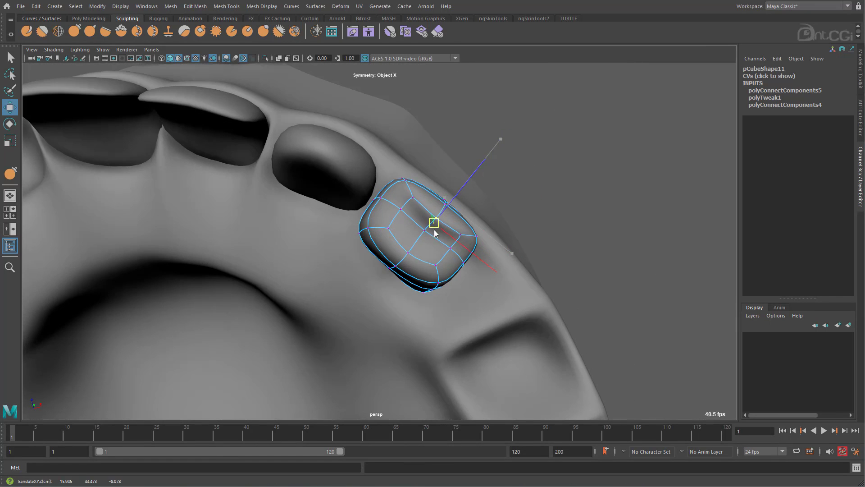
pyautogui.click(384, 175)
pyautogui.keyDown('alt'); pyautogui.moveTo(401, 235); pyautogui.dragTo(426, 282); pyautogui.keyUp('alt')
pyautogui.click(446, 294)
pyautogui.moveTo(458, 318); pyautogui.dragTo(455, 312)
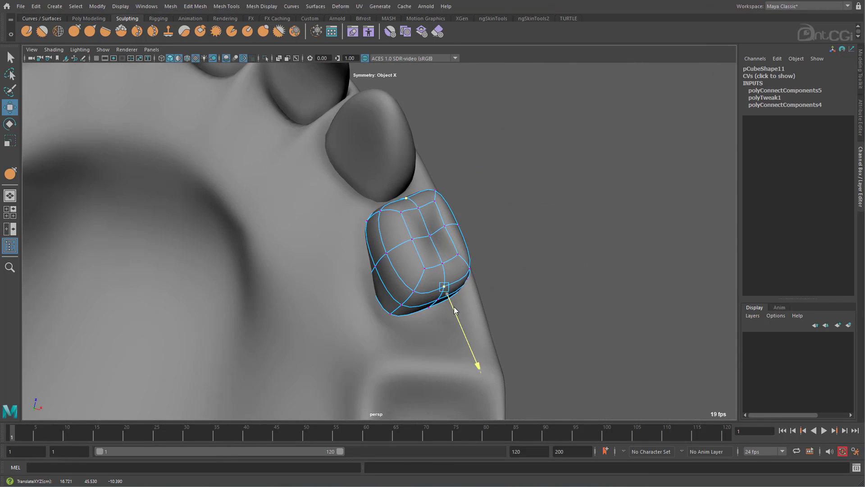
# Select further parts of the fourth tooth's crown to refine its shape, then return to object mode with nothing selected
pyautogui.moveTo(453, 284); pyautogui.dragTo(480, 256, button='right')
pyautogui.keyDown('alt'); pyautogui.moveTo(473, 266); pyautogui.dragTo(423, 180); pyautogui.keyUp('alt')
pyautogui.click(537, 277)
pyautogui.click(421, 165)
pyautogui.keyDown('shift'); pyautogui.click(343, 178); pyautogui.keyUp('shift')
pyautogui.keyDown('alt'); pyautogui.moveTo(343, 181); pyautogui.dragTo(415, 181); pyautogui.keyUp('alt')
pyautogui.moveTo(415, 181); pyautogui.dragTo(493, 130, button='right')
pyautogui.keyDown('alt'); pyautogui.moveTo(412, 223); pyautogui.dragTo(467, 265, button='right'); pyautogui.keyUp('alt')
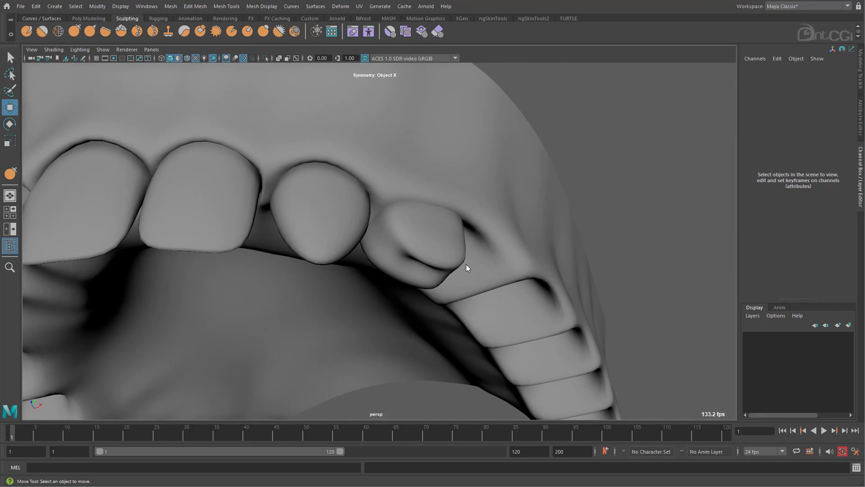
# Adjust edges on the fourth tooth's crown to refine its shape, and return to object mode
pyautogui.keyDown('alt'); pyautogui.moveTo(467, 264); pyautogui.dragTo(405, 264); pyautogui.keyUp('alt')
pyautogui.keyDown('alt'); pyautogui.moveTo(404, 264); pyautogui.dragTo(444, 223, button='right'); pyautogui.keyUp('alt')
pyautogui.moveTo(445, 223); pyautogui.dragTo(445, 196, button='right')
pyautogui.keyDown('alt'); pyautogui.moveTo(444, 196); pyautogui.dragTo(435, 201); pyautogui.keyUp('alt')
pyautogui.keyDown('shift'); pyautogui.moveTo(433, 200); pyautogui.dragTo(367, 273, button='right'); pyautogui.keyUp('shift')
pyautogui.click(411, 239)
pyautogui.keyDown('alt'); pyautogui.moveTo(411, 241); pyautogui.dragTo(435, 212); pyautogui.keyUp('alt')
pyautogui.moveTo(436, 211); pyautogui.dragTo(436, 201)
pyautogui.keyDown('alt'); pyautogui.moveTo(436, 201); pyautogui.dragTo(445, 313); pyautogui.keyUp('alt')
pyautogui.moveTo(444, 253); pyautogui.dragTo(478, 221, button='right')
# Select the fourth tooth and move it to seat it in its socket in the upper gums
pyautogui.click(509, 158)
pyautogui.keyDown('alt'); pyautogui.moveTo(509, 158); pyautogui.dragTo(388, 230); pyautogui.keyUp('alt')
pyautogui.click(387, 229)
pyautogui.keyDown('alt'); pyautogui.moveTo(387, 230); pyautogui.dragTo(377, 178); pyautogui.keyUp('alt')
pyautogui.moveTo(423, 173); pyautogui.dragTo(436, 293)
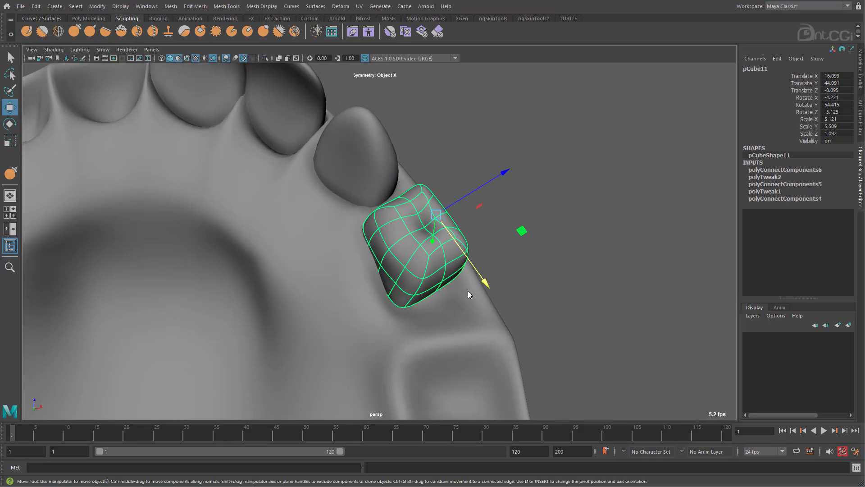
# Select the gums and use the Grab sculpting tool to shape the fourth socket closely around its tooth
pyautogui.keyDown('alt'); pyautogui.moveTo(470, 261); pyautogui.dragTo(419, 261); pyautogui.keyUp('alt')
pyautogui.click(421, 259)
pyautogui.keyDown('alt'); pyautogui.moveTo(422, 259); pyautogui.dragTo(423, 197); pyautogui.keyUp('alt')
pyautogui.keyDown('alt'); pyautogui.moveTo(480, 245); pyautogui.dragTo(433, 212); pyautogui.keyUp('alt')
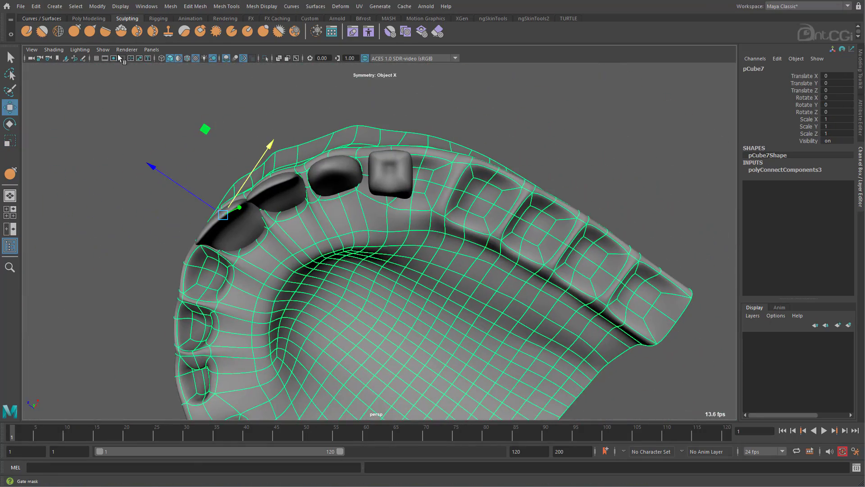
pyautogui.click(75, 31)
pyautogui.keyDown('alt'); pyautogui.moveTo(418, 180); pyautogui.dragTo(411, 153); pyautogui.keyUp('alt')
pyautogui.moveTo(409, 185)
pyautogui.keyDown('alt'); pyautogui.mouseDown()
pyautogui.moveTo(377, 170)
pyautogui.moveTo(415, 164)
pyautogui.mouseUp(); pyautogui.keyUp('alt')
pyautogui.keyDown('alt'); pyautogui.moveTo(415, 164); pyautogui.dragTo(388, 239, button='right'); pyautogui.keyUp('alt')
pyautogui.keyDown('alt'); pyautogui.moveTo(388, 240); pyautogui.dragTo(396, 187); pyautogui.keyUp('alt')
pyautogui.moveTo(397, 187); pyautogui.dragTo(347, 179)
pyautogui.keyDown('alt'); pyautogui.moveTo(401, 173); pyautogui.dragTo(465, 379); pyautogui.keyUp('alt')
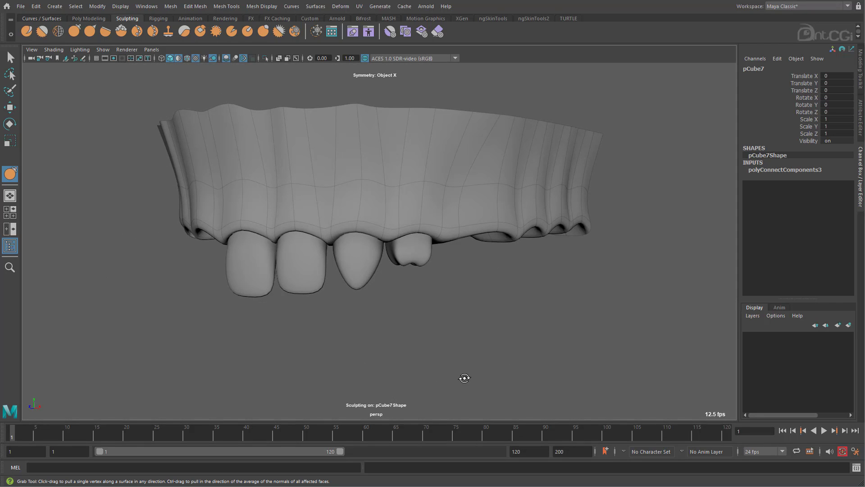
# Duplicate the fourth tooth into the fifth socket, rotate it along the arch and widen it to Scale X 5.157
pyautogui.click(424, 248)
pyautogui.keyDown('alt'); pyautogui.moveTo(424, 248); pyautogui.dragTo(466, 229); pyautogui.keyUp('alt')
pyautogui.press('e')
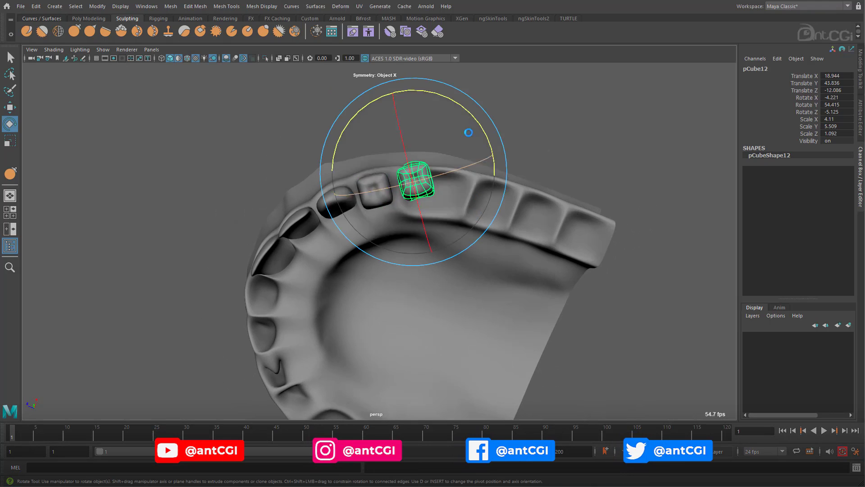
pyautogui.moveTo(463, 164); pyautogui.dragTo(474, 135)
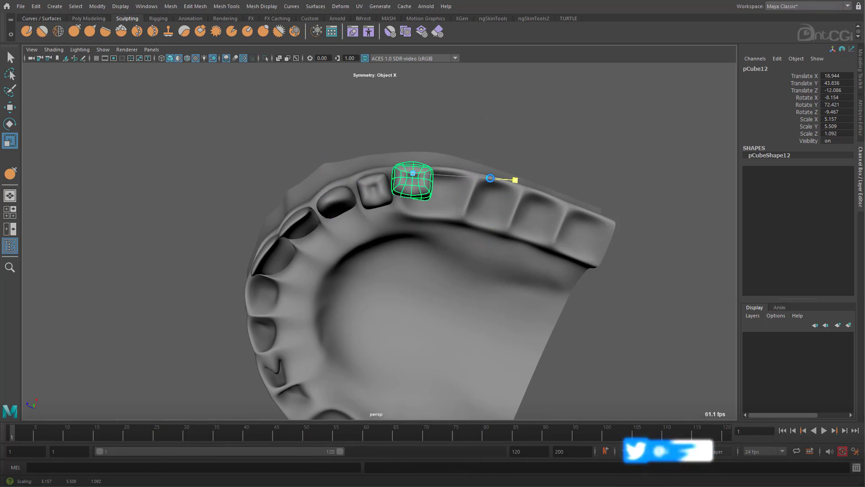
# Duplicate the molar into the sixth, seventh and eighth sockets, rotating each along the arch and enlarging the last two to scale 5.721, 6.111, 1.211
pyautogui.press('w')
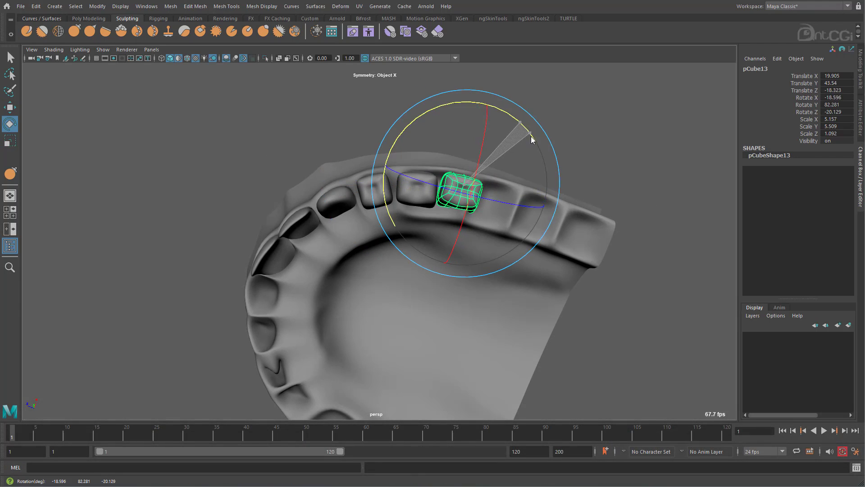
pyautogui.keyDown('alt'); pyautogui.moveTo(490, 201); pyautogui.dragTo(570, 309); pyautogui.keyUp('alt')
pyautogui.press('r')
pyautogui.moveTo(467, 256); pyautogui.dragTo(505, 265)
pyautogui.moveTo(507, 259); pyautogui.dragTo(543, 203)
pyautogui.hotkey('ctrl', 'd')
pyautogui.hotkey('ctrl', 'd')
pyautogui.moveTo(546, 198); pyautogui.dragTo(579, 201)
pyautogui.keyDown('alt'); pyautogui.moveTo(579, 201); pyautogui.dragTo(552, 148); pyautogui.keyUp('alt')
pyautogui.press('e')
pyautogui.moveTo(585, 90); pyautogui.dragTo(592, 92)
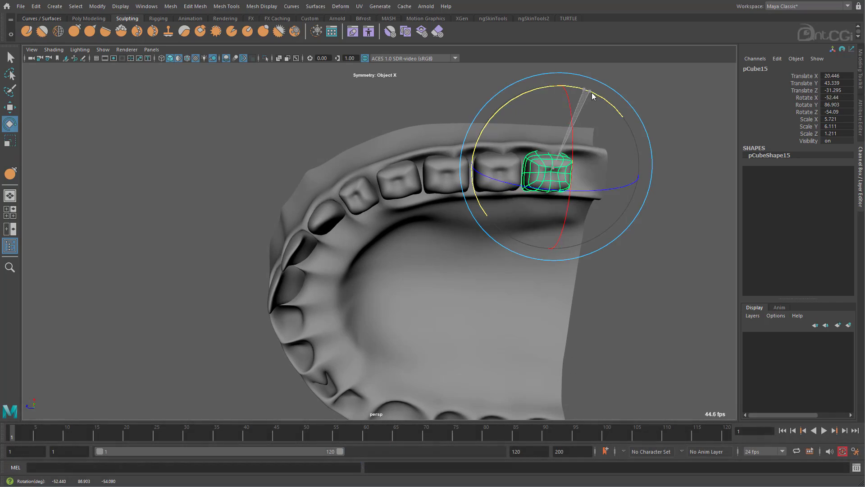
# Move the fifth and sixth teeth along the arch to even out the spacing between the back teeth
pyautogui.keyDown('alt'); pyautogui.moveTo(558, 145); pyautogui.dragTo(455, 181); pyautogui.keyUp('alt')
pyautogui.click(401, 199)
pyautogui.keyDown('alt'); pyautogui.moveTo(401, 210); pyautogui.dragTo(408, 198); pyautogui.keyUp('alt')
pyautogui.moveTo(426, 189); pyautogui.dragTo(435, 208)
pyautogui.click(436, 177)
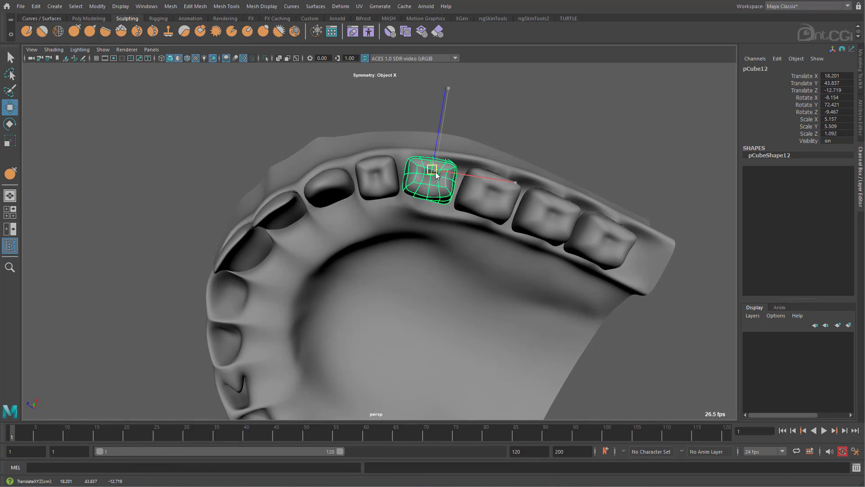
pyautogui.click(482, 181)
pyautogui.moveTo(510, 171); pyautogui.dragTo(505, 170)
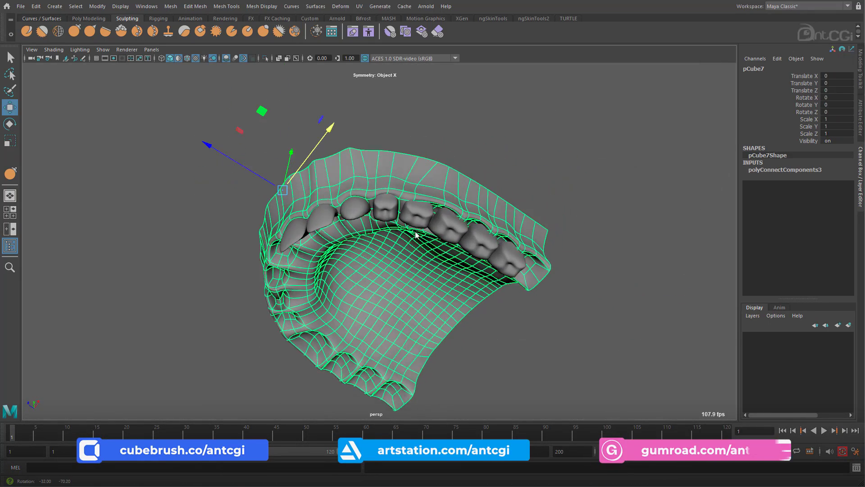
# Select the gums and sculpt with the Grab tool to fit the sockets around the back teeth
pyautogui.keyDown('alt'); pyautogui.moveTo(484, 165); pyautogui.dragTo(414, 186); pyautogui.keyUp('alt')
pyautogui.keyDown('alt'); pyautogui.moveTo(501, 182); pyautogui.dragTo(400, 172); pyautogui.keyUp('alt')
pyautogui.moveTo(529, 172); pyautogui.dragTo(501, 173)
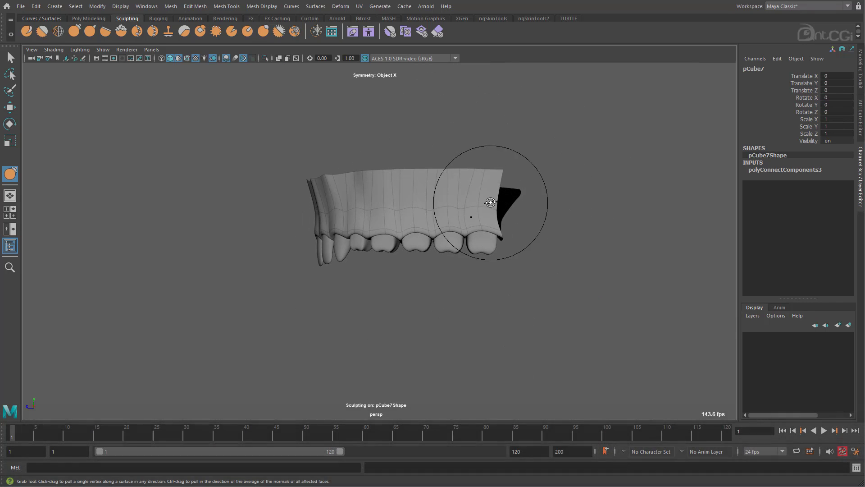
pyautogui.moveTo(423, 195)
pyautogui.keyDown('alt'); pyautogui.mouseDown()
pyautogui.moveTo(658, 264)
pyautogui.moveTo(403, 271)
pyautogui.mouseUp(); pyautogui.keyUp('alt')
pyautogui.keyDown('alt'); pyautogui.moveTo(559, 292); pyautogui.dragTo(414, 307); pyautogui.keyUp('alt')
pyautogui.keyDown('alt'); pyautogui.moveTo(287, 265); pyautogui.dragTo(295, 274); pyautogui.keyUp('alt')
pyautogui.keyDown('alt'); pyautogui.moveTo(296, 274); pyautogui.dragTo(301, 287, button='middle'); pyautogui.keyUp('alt')
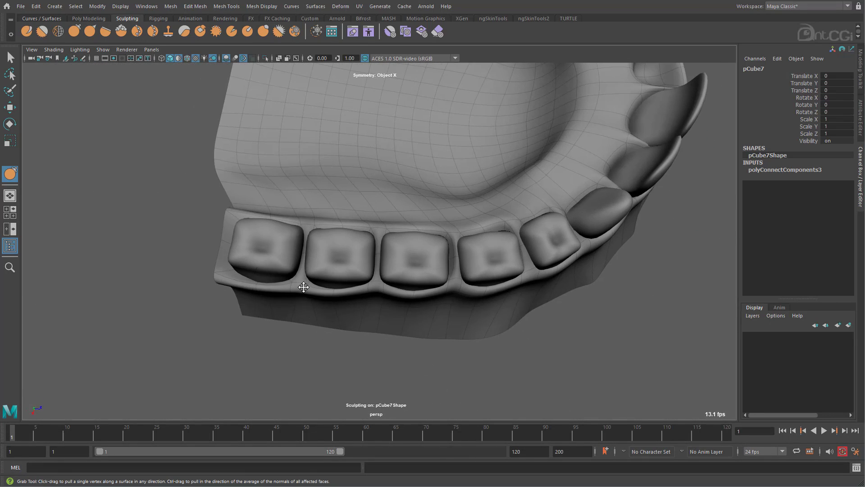
pyautogui.keyDown('alt'); pyautogui.moveTo(234, 268); pyautogui.dragTo(495, 347); pyautogui.keyUp('alt')
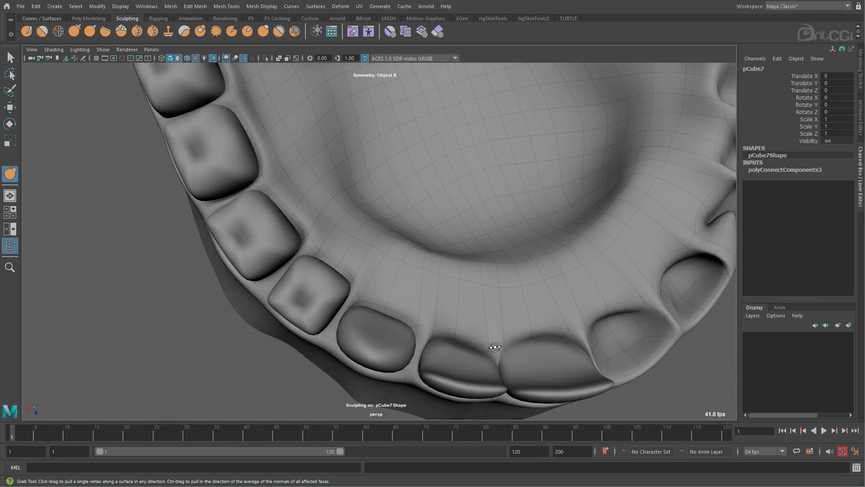
pyautogui.keyDown('alt'); pyautogui.moveTo(430, 314); pyautogui.dragTo(467, 286); pyautogui.keyUp('alt')
# Select the gums' edge loop running around the palate behind the teeth, and scale and move it to reshape the inner gum line
pyautogui.press('w')
pyautogui.keyDown('alt'); pyautogui.moveTo(356, 242); pyautogui.dragTo(349, 230); pyautogui.keyUp('alt')
pyautogui.moveTo(350, 243); pyautogui.dragTo(341, 221, button='right')
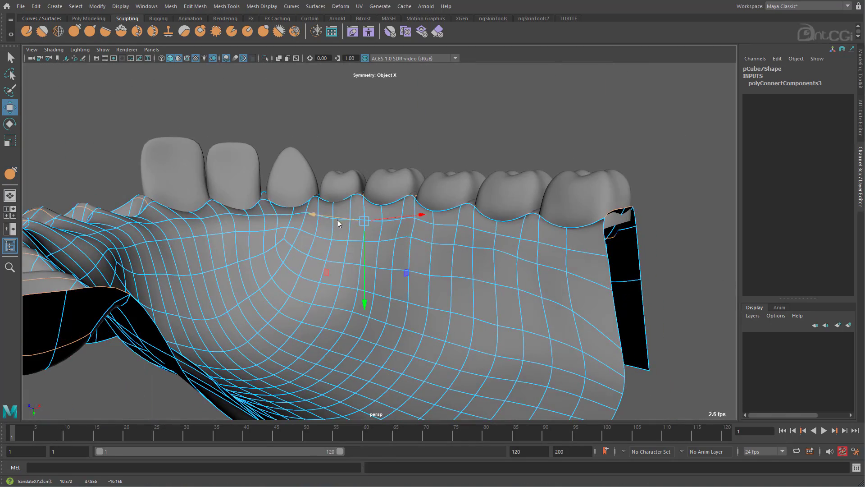
pyautogui.press('r')
pyautogui.keyDown('alt'); pyautogui.moveTo(372, 279); pyautogui.dragTo(452, 222); pyautogui.keyUp('alt')
pyautogui.hotkey('ctrl', 'z')
pyautogui.keyDown('alt'); pyautogui.moveTo(305, 157); pyautogui.dragTo(331, 147); pyautogui.keyUp('alt')
pyautogui.hotkey('alt', 's')
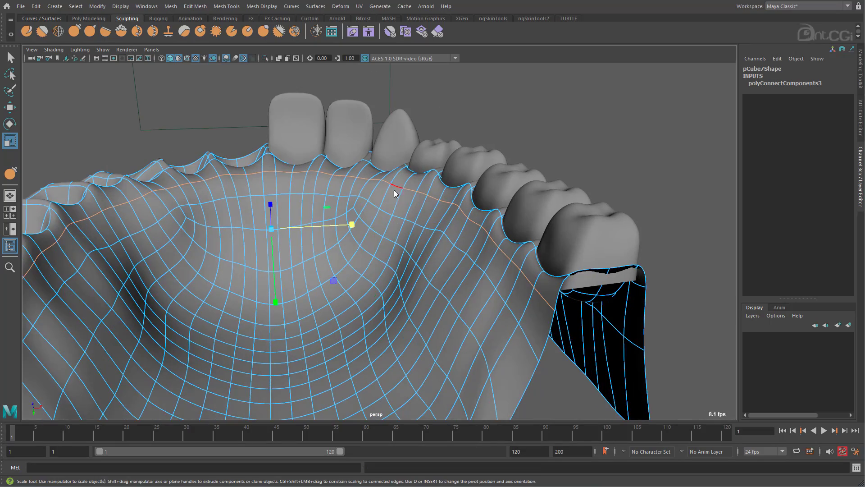
pyautogui.keyDown('alt'); pyautogui.moveTo(382, 267); pyautogui.dragTo(382, 259); pyautogui.keyUp('alt')
pyautogui.press('w')
pyautogui.moveTo(274, 309); pyautogui.dragTo(274, 300)
pyautogui.press('r')
pyautogui.moveTo(352, 217); pyautogui.dragTo(348, 218)
pyautogui.press('w')
pyautogui.moveTo(274, 277); pyautogui.dragTo(273, 273)
# Connect edges on the inner gum wall to add an edge loop behind the teeth
pyautogui.keyDown('alt'); pyautogui.moveTo(412, 267); pyautogui.dragTo(428, 189); pyautogui.keyUp('alt')
pyautogui.keyDown('shift'); pyautogui.moveTo(446, 197); pyautogui.dragTo(454, 318, button='right'); pyautogui.keyUp('shift')
pyautogui.keyDown('alt'); pyautogui.moveTo(454, 319); pyautogui.dragTo(455, 225); pyautogui.keyUp('alt')
pyautogui.keyDown('alt'); pyautogui.moveTo(455, 226); pyautogui.dragTo(598, 220, button='right'); pyautogui.keyUp('alt')
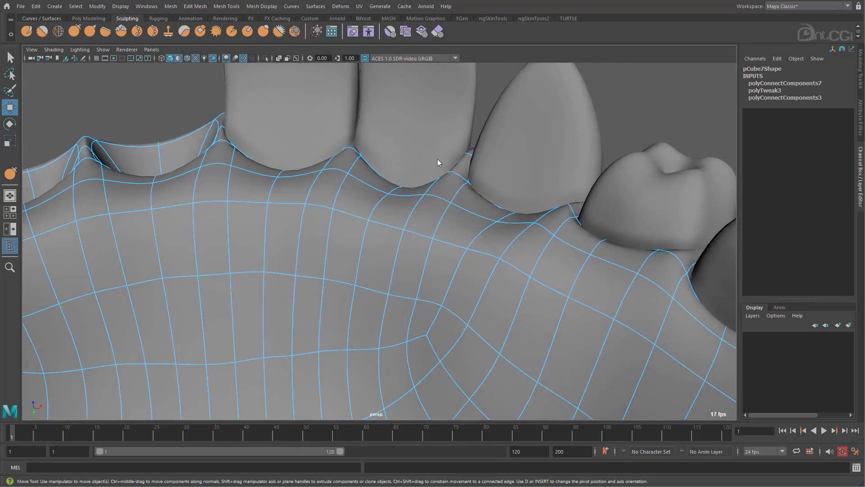
# Select an edge loop on the inner gum wall and scale it to refine the palate's contour behind the teeth
pyautogui.doubleClick(598, 221)
pyautogui.keyDown('alt'); pyautogui.moveTo(597, 221); pyautogui.dragTo(388, 193); pyautogui.keyUp('alt')
pyautogui.press('r')
pyautogui.keyDown('alt'); pyautogui.moveTo(388, 193); pyautogui.dragTo(182, 275, button='right'); pyautogui.keyUp('alt')
pyautogui.moveTo(183, 278)
pyautogui.keyDown('alt'); pyautogui.mouseDown()
pyautogui.moveTo(302, 283)
pyautogui.moveTo(348, 317)
pyautogui.moveTo(440, 240)
pyautogui.moveTo(436, 218)
pyautogui.moveTo(471, 272)
pyautogui.moveTo(543, 256)
pyautogui.moveTo(569, 173)
pyautogui.moveTo(559, 135)
pyautogui.mouseUp(); pyautogui.keyUp('alt')
pyautogui.press('w')
pyautogui.press('r')
pyautogui.click(570, 173)
pyautogui.keyDown('alt'); pyautogui.moveTo(559, 135); pyautogui.dragTo(340, 253, button='right'); pyautogui.keyUp('alt')
pyautogui.moveTo(341, 254)
pyautogui.keyDown('alt'); pyautogui.mouseDown()
pyautogui.moveTo(498, 279)
pyautogui.moveTo(477, 269)
pyautogui.moveTo(514, 247)
pyautogui.moveTo(477, 228)
pyautogui.moveTo(585, 216)
pyautogui.moveTo(564, 252)
pyautogui.mouseUp(); pyautogui.keyUp('alt')
# Select the gums' border without its rear edges, lower the outer wall's upper rim and scale its width to 0.845
pyautogui.keyDown('alt'); pyautogui.moveTo(564, 252); pyautogui.dragTo(557, 263, button='right'); pyautogui.keyUp('alt')
pyautogui.keyDown('alt'); pyautogui.moveTo(557, 263); pyautogui.dragTo(326, 352); pyautogui.keyUp('alt')
pyautogui.click(375, 272)
pyautogui.keyDown('ctrl'); pyautogui.moveTo(536, 332); pyautogui.dragTo(427, 159); pyautogui.keyUp('ctrl')
pyautogui.keyDown('alt'); pyautogui.moveTo(487, 262); pyautogui.dragTo(493, 311); pyautogui.keyUp('alt')
pyautogui.keyDown('ctrl'); pyautogui.moveTo(496, 315); pyautogui.dragTo(451, 352); pyautogui.keyUp('ctrl')
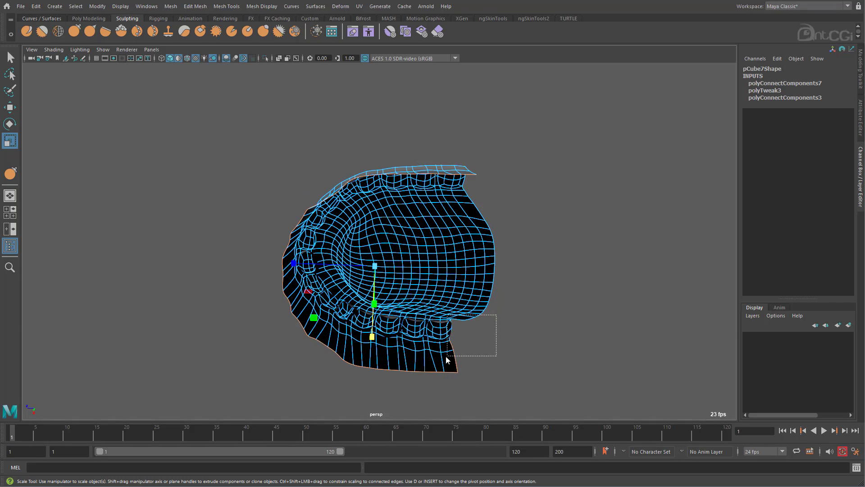
pyautogui.press('w')
pyautogui.keyDown('alt'); pyautogui.moveTo(370, 370); pyautogui.dragTo(451, 189); pyautogui.keyUp('alt')
pyautogui.moveTo(391, 169); pyautogui.dragTo(390, 180)
pyautogui.keyDown('alt'); pyautogui.moveTo(364, 255); pyautogui.dragTo(486, 214); pyautogui.keyUp('alt')
pyautogui.press('r')
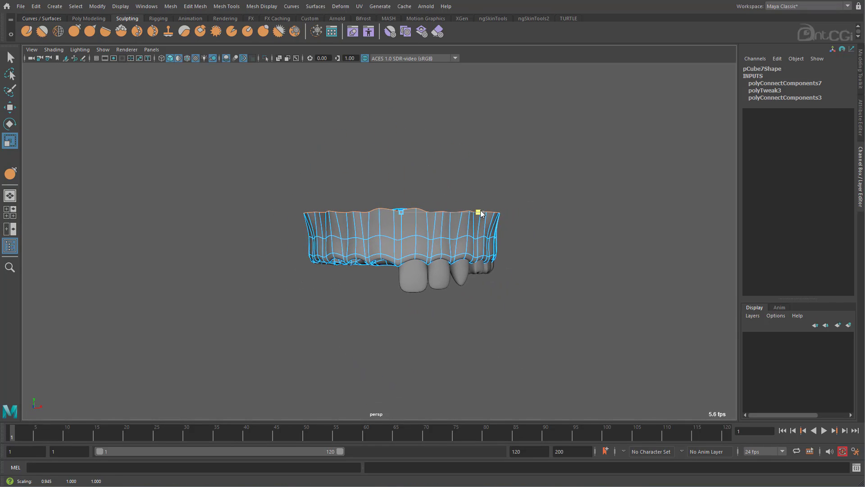
# Select the middle edge loop of the outer gum wall, scale it inward and move it vertically, and deselect the gums
pyautogui.keyDown('alt'); pyautogui.moveTo(473, 242); pyautogui.dragTo(468, 251); pyautogui.keyUp('alt')
pyautogui.moveTo(488, 241); pyautogui.dragTo(486, 241)
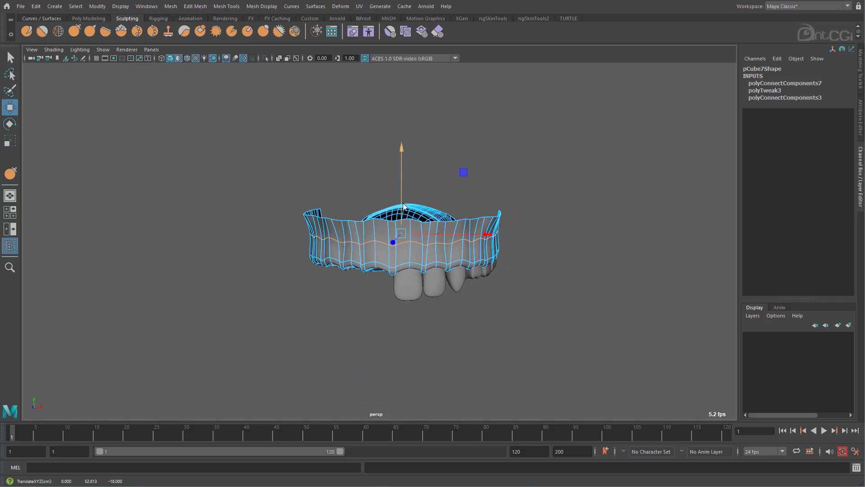
pyautogui.keyDown('alt'); pyautogui.moveTo(531, 318); pyautogui.dragTo(474, 329); pyautogui.keyUp('alt')
pyautogui.click(475, 329)
# Select individual teeth at the front of the row and adjust their scale and rotation
pyautogui.scroll(4, 415, 259)
pyautogui.moveTo(415, 259)
pyautogui.keyDown('alt'); pyautogui.mouseDown()
pyautogui.moveTo(428, 283)
pyautogui.moveTo(426, 271)
pyautogui.moveTo(403, 266)
pyautogui.mouseUp(); pyautogui.keyUp('alt')
pyautogui.scroll(2, 426, 271)
pyautogui.click(424, 258)
pyautogui.press('r')
pyautogui.click(383, 265)
pyautogui.keyDown('alt'); pyautogui.moveTo(460, 271); pyautogui.dragTo(464, 246); pyautogui.keyUp('alt')
pyautogui.press('e')
pyautogui.click(288, 245)
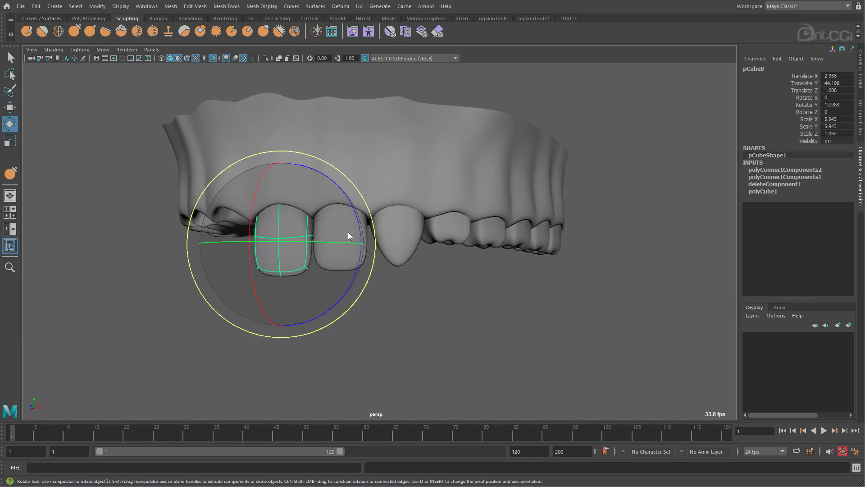
# Scale the points at the fourth tooth's biting end to 1.112 in width, and return to object mode
pyautogui.keyDown('alt'); pyautogui.moveTo(345, 239); pyautogui.dragTo(384, 241); pyautogui.keyUp('alt')
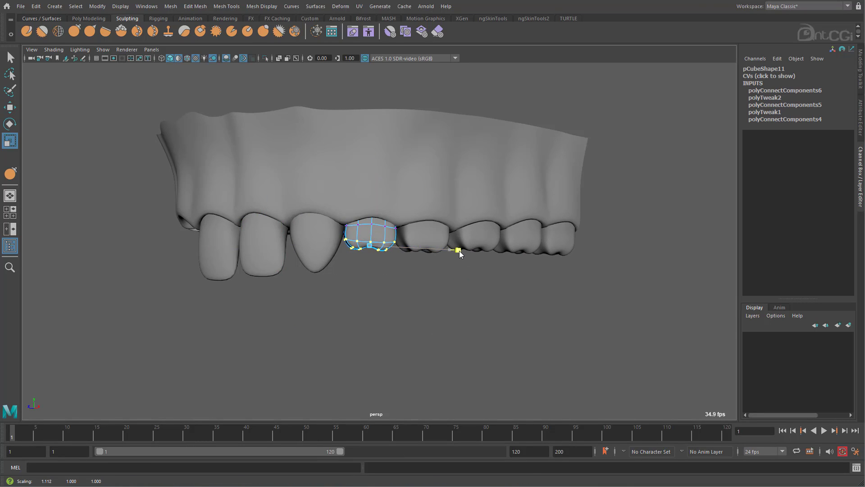
pyautogui.keyDown('alt'); pyautogui.moveTo(458, 250); pyautogui.dragTo(397, 130); pyautogui.keyUp('alt')
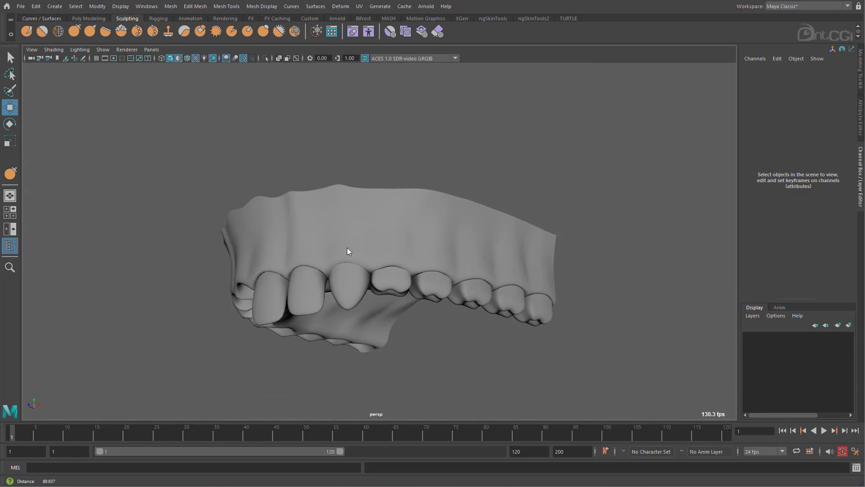
pyautogui.keyDown('alt'); pyautogui.moveTo(347, 247); pyautogui.dragTo(288, 280); pyautogui.keyUp('alt')
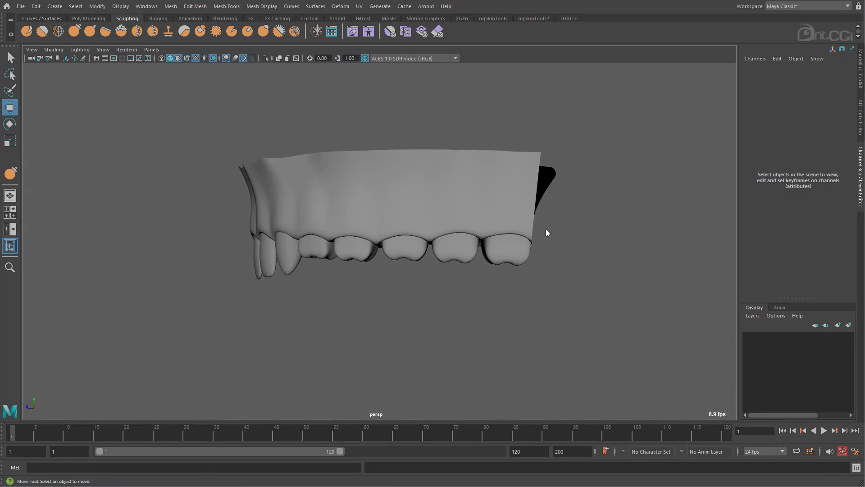
# Select all eight upper teeth and combine them into one mesh
pyautogui.keyDown('alt'); pyautogui.moveTo(546, 233); pyautogui.dragTo(381, 248); pyautogui.keyUp('alt')
pyautogui.click(422, 176)
pyautogui.click(229, 259)
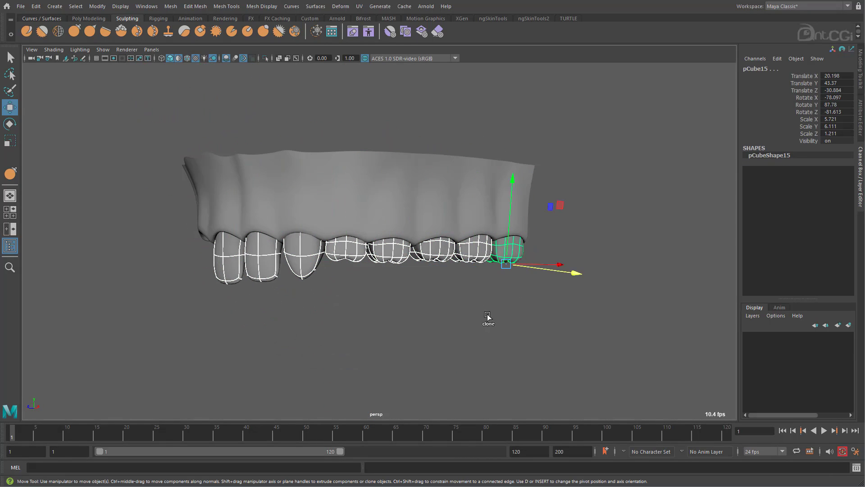
pyautogui.keyDown('alt'); pyautogui.moveTo(494, 320); pyautogui.dragTo(465, 230); pyautogui.keyUp('alt')
pyautogui.keyDown('shift'); pyautogui.moveTo(466, 231); pyautogui.dragTo(444, 421, button='right'); pyautogui.keyUp('shift')
# Snap the combined teeth's pivot to the grid centre and isolate the teeth in the view
pyautogui.keyDown('alt'); pyautogui.moveTo(397, 284); pyautogui.dragTo(489, 354); pyautogui.keyUp('alt')
pyautogui.press('Insert')
pyautogui.press('x')
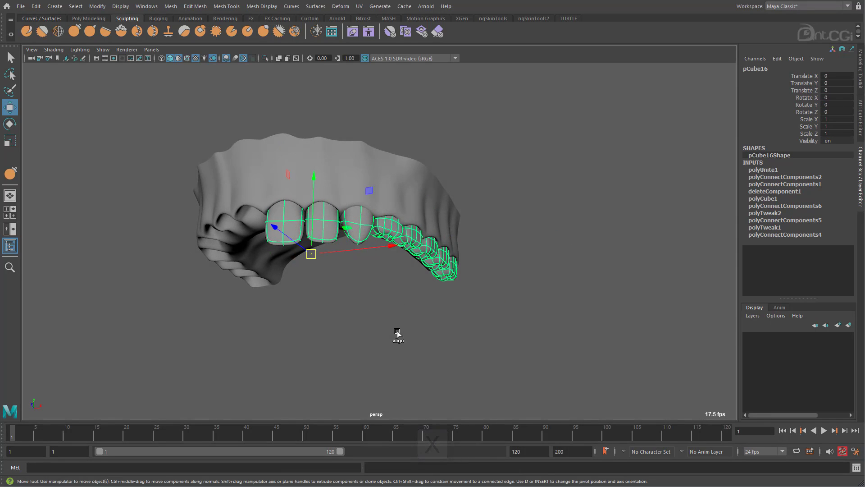
pyautogui.click(101, 50)
pyautogui.moveTo(107, 67)
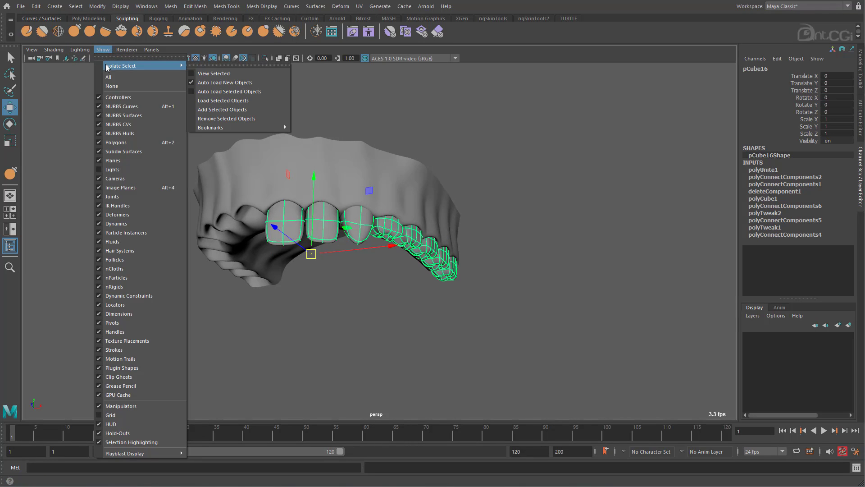
pyautogui.click(218, 73)
# Mirror the teeth across the world X axis with Cut Geometry on and the border set to Do not merge borders
pyautogui.keyDown('shift'); pyautogui.moveTo(507, 175); pyautogui.dragTo(553, 278, button='right'); pyautogui.keyUp('shift')
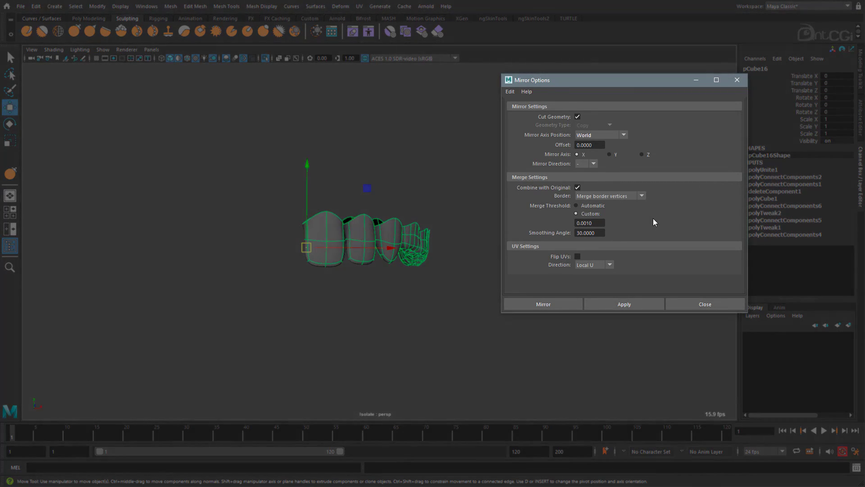
pyautogui.click(608, 195)
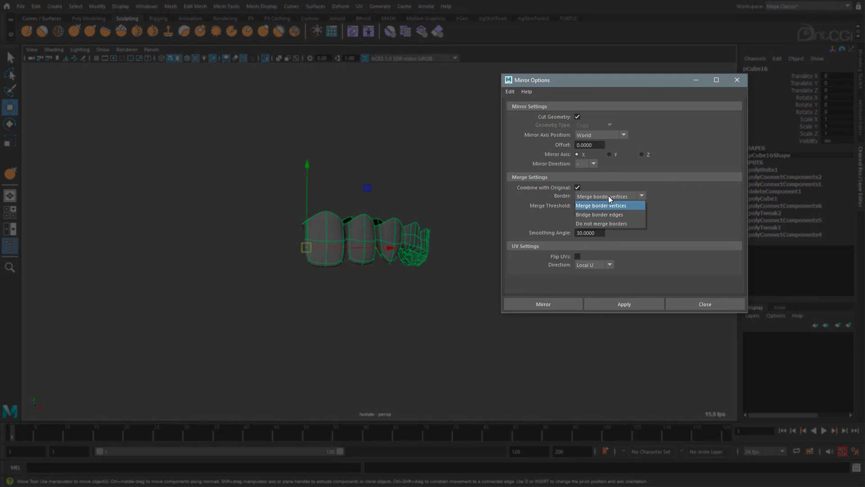
pyautogui.click(607, 222)
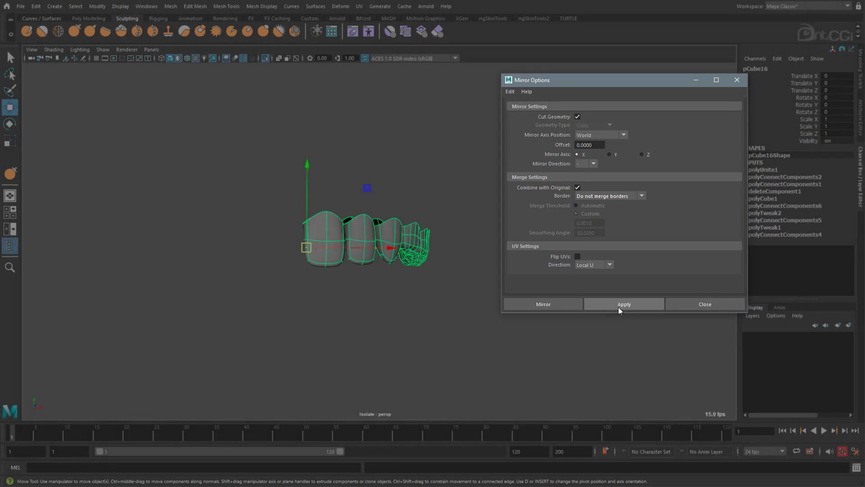
pyautogui.click(618, 305)
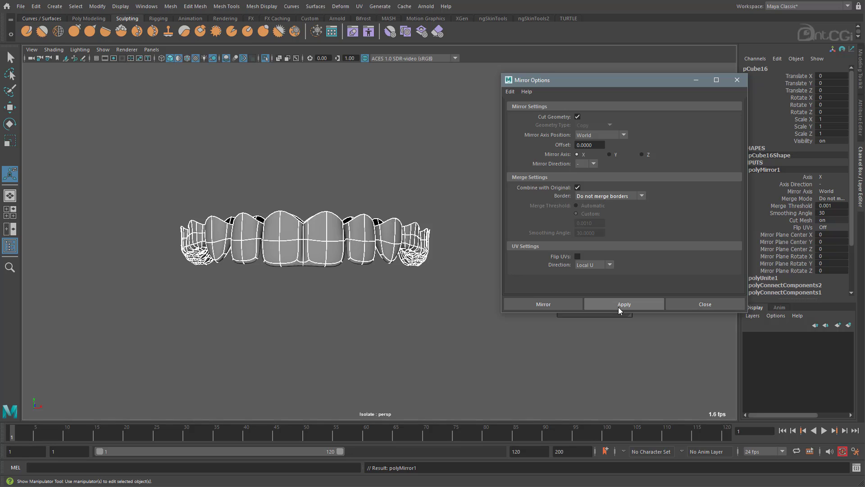
# Undo the mirror and mirror the teeth across X again with Cut Geometry off
pyautogui.moveTo(392, 283)
pyautogui.keyDown('alt'); pyautogui.mouseDown()
pyautogui.moveTo(384, 265)
pyautogui.moveTo(381, 274)
pyautogui.mouseUp(); pyautogui.keyUp('alt')
pyautogui.hotkey('ctrl', 'z')
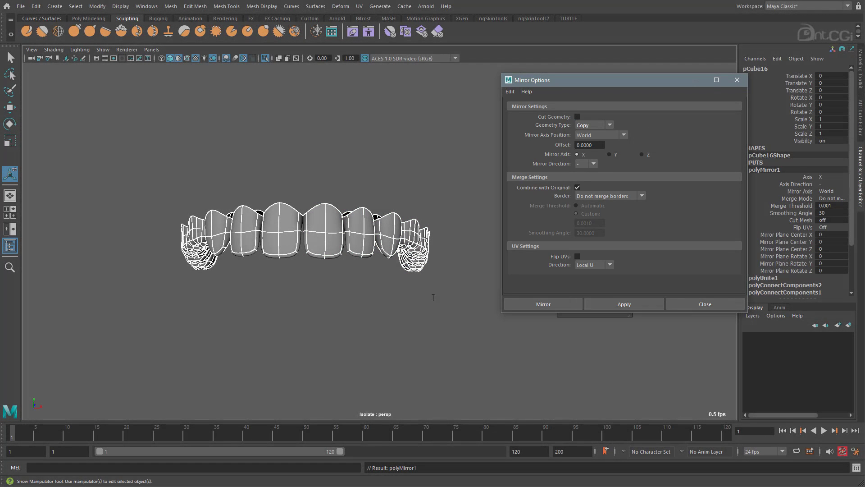
pyautogui.keyDown('alt'); pyautogui.moveTo(432, 299); pyautogui.dragTo(305, 295); pyautogui.keyUp('alt')
pyautogui.click(305, 333)
pyautogui.click(305, 295)
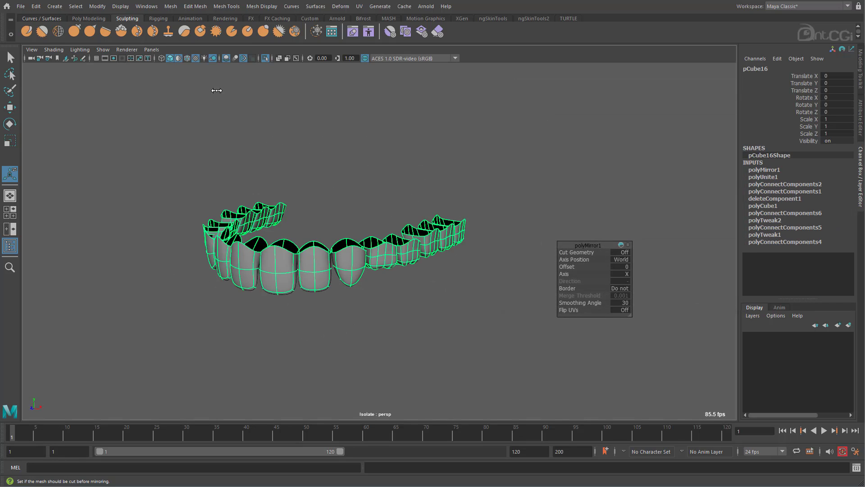
# Turn off the isolated view to bring back the gums, and clear the selection
pyautogui.click(108, 51)
pyautogui.click(200, 70)
pyautogui.click(491, 384)
pyautogui.moveTo(371, 319)
pyautogui.keyDown('alt'); pyautogui.mouseDown()
pyautogui.moveTo(419, 315)
pyautogui.moveTo(451, 328)
pyautogui.moveTo(368, 304)
pyautogui.moveTo(329, 304)
pyautogui.moveTo(367, 315)
pyautogui.mouseUp(); pyautogui.keyUp('alt')
pyautogui.keyDown('alt'); pyautogui.moveTo(367, 315); pyautogui.dragTo(434, 283, button='middle'); pyautogui.keyUp('alt')
pyautogui.moveTo(434, 283)
pyautogui.keyDown('alt'); pyautogui.mouseDown()
pyautogui.moveTo(457, 218)
pyautogui.moveTo(417, 227)
pyautogui.mouseUp(); pyautogui.keyUp('alt')
# Select the gums and use the Grab sculpting tool to fit the gum line around both sides' teeth
pyautogui.click(410, 234)
pyautogui.click(74, 32)
pyautogui.keyDown('alt'); pyautogui.moveTo(387, 234); pyautogui.dragTo(441, 252, button='right'); pyautogui.keyUp('alt')
pyautogui.moveTo(442, 252)
pyautogui.keyDown('alt'); pyautogui.mouseDown()
pyautogui.moveTo(495, 296)
pyautogui.moveTo(510, 231)
pyautogui.moveTo(420, 279)
pyautogui.moveTo(407, 247)
pyautogui.moveTo(459, 280)
pyautogui.moveTo(397, 244)
pyautogui.mouseUp(); pyautogui.keyUp('alt')
pyautogui.keyDown('alt'); pyautogui.moveTo(396, 243); pyautogui.dragTo(322, 280, button='right'); pyautogui.keyUp('alt')
pyautogui.keyDown('alt'); pyautogui.moveTo(322, 280); pyautogui.dragTo(354, 306); pyautogui.keyUp('alt')
pyautogui.keyDown('alt'); pyautogui.moveTo(354, 306); pyautogui.dragTo(409, 245, button='middle'); pyautogui.keyUp('alt')
pyautogui.keyDown('alt'); pyautogui.moveTo(409, 244); pyautogui.dragTo(426, 239, button='right'); pyautogui.keyUp('alt')
pyautogui.keyDown('alt'); pyautogui.moveTo(361, 232); pyautogui.dragTo(373, 228); pyautogui.keyUp('alt')
pyautogui.keyDown('alt'); pyautogui.moveTo(453, 228); pyautogui.dragTo(411, 223); pyautogui.keyUp('alt')
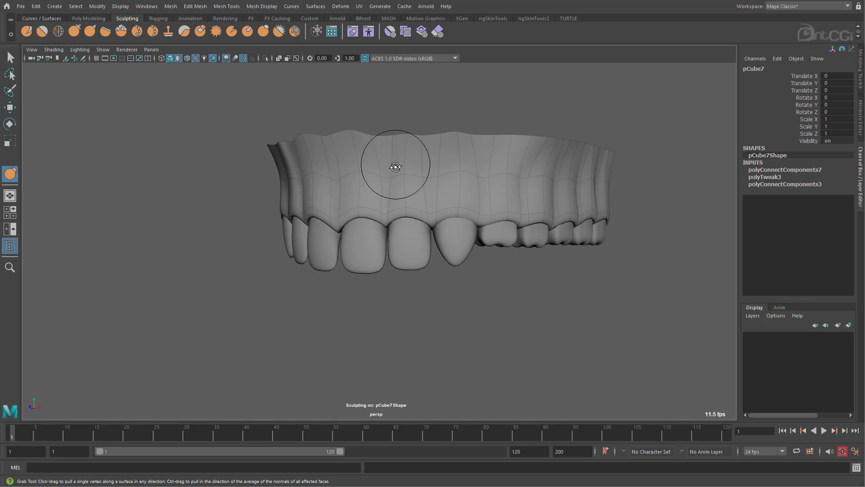
# Try another Grab adjustment on the front of the outer gum wall, and undo it
pyautogui.keyDown('alt'); pyautogui.moveTo(408, 140); pyautogui.dragTo(453, 144); pyautogui.keyUp('alt')
pyautogui.hotkey('ctrl', 'z')
pyautogui.keyDown('alt'); pyautogui.moveTo(402, 156); pyautogui.dragTo(341, 283); pyautogui.keyUp('alt')
# Extrude the open rear edges of the gum mesh a short distance backward
pyautogui.press('w')
pyautogui.moveTo(305, 268); pyautogui.dragTo(304, 235, button='right')
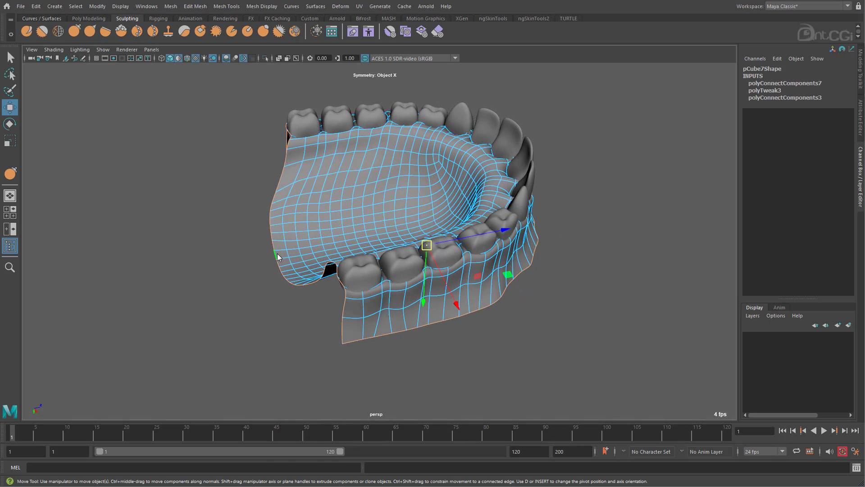
pyautogui.keyDown('alt'); pyautogui.moveTo(625, 383); pyautogui.dragTo(628, 356); pyautogui.keyUp('alt')
pyautogui.moveTo(628, 355); pyautogui.dragTo(415, 303)
pyautogui.keyDown('alt'); pyautogui.moveTo(422, 117); pyautogui.dragTo(422, 218); pyautogui.keyUp('alt')
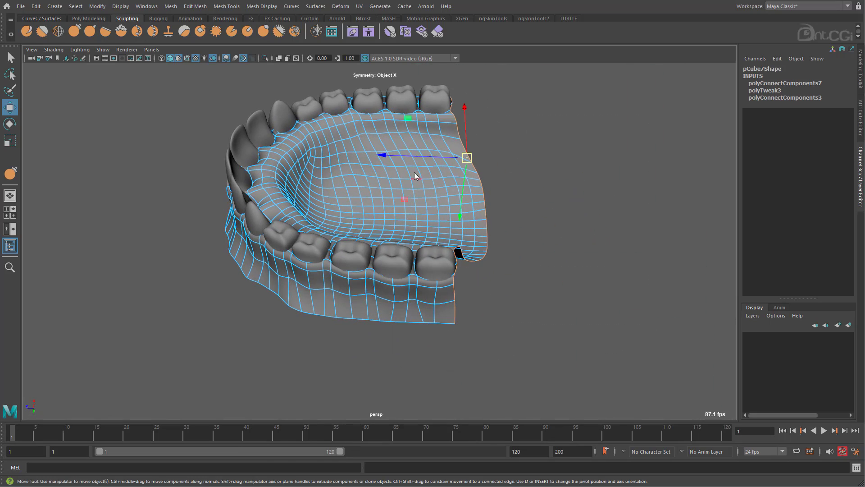
pyautogui.keyDown('shift'); pyautogui.moveTo(406, 158); pyautogui.dragTo(419, 156); pyautogui.keyUp('shift')
# Select the rear border edges around the last molars and extrude them to extend the gum ridge behind the teeth
pyautogui.keyDown('alt'); pyautogui.moveTo(471, 311); pyautogui.dragTo(487, 267); pyautogui.keyUp('alt')
pyautogui.keyDown('alt'); pyautogui.moveTo(487, 268); pyautogui.dragTo(536, 257, button='right'); pyautogui.keyUp('alt')
pyautogui.keyDown('alt'); pyautogui.moveTo(537, 257); pyautogui.dragTo(482, 311, button='middle'); pyautogui.keyUp('alt')
pyautogui.doubleClick(446, 125)
pyautogui.keyDown('ctrl'); pyautogui.moveTo(454, 389); pyautogui.dragTo(181, 316); pyautogui.keyUp('ctrl')
pyautogui.keyDown('shift'); pyautogui.moveTo(390, 251); pyautogui.dragTo(429, 241); pyautogui.keyUp('shift')
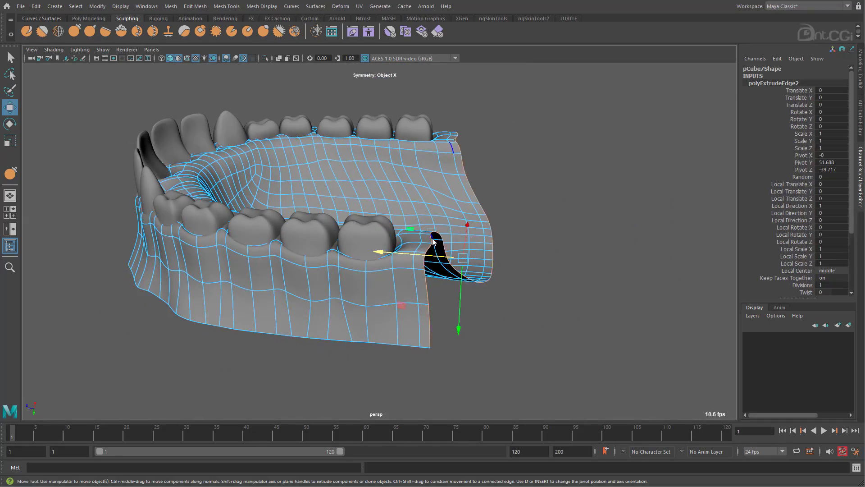
# Reposition the extruded edges behind the last molars to shape the rear end of the gum ridge
pyautogui.click(431, 240)
pyautogui.keyDown('alt'); pyautogui.moveTo(432, 271); pyautogui.dragTo(444, 252); pyautogui.keyUp('alt')
pyautogui.moveTo(453, 259); pyautogui.dragTo(453, 253)
pyautogui.keyDown('alt'); pyautogui.moveTo(460, 212); pyautogui.dragTo(370, 271); pyautogui.keyUp('alt')
pyautogui.keyDown('alt'); pyautogui.moveTo(370, 270); pyautogui.dragTo(411, 258, button='right'); pyautogui.keyUp('alt')
pyautogui.keyDown('alt'); pyautogui.moveTo(412, 259); pyautogui.dragTo(383, 203); pyautogui.keyUp('alt')
pyautogui.moveTo(384, 203); pyautogui.dragTo(385, 141)
pyautogui.keyDown('alt'); pyautogui.moveTo(385, 142); pyautogui.dragTo(372, 234); pyautogui.keyUp('alt')
pyautogui.click(382, 227)
pyautogui.moveTo(372, 232); pyautogui.dragTo(364, 246)
pyautogui.keyDown('alt'); pyautogui.moveTo(364, 246); pyautogui.dragTo(348, 308); pyautogui.keyUp('alt')
pyautogui.keyDown('alt'); pyautogui.moveTo(346, 270); pyautogui.dragTo(395, 206); pyautogui.keyUp('alt')
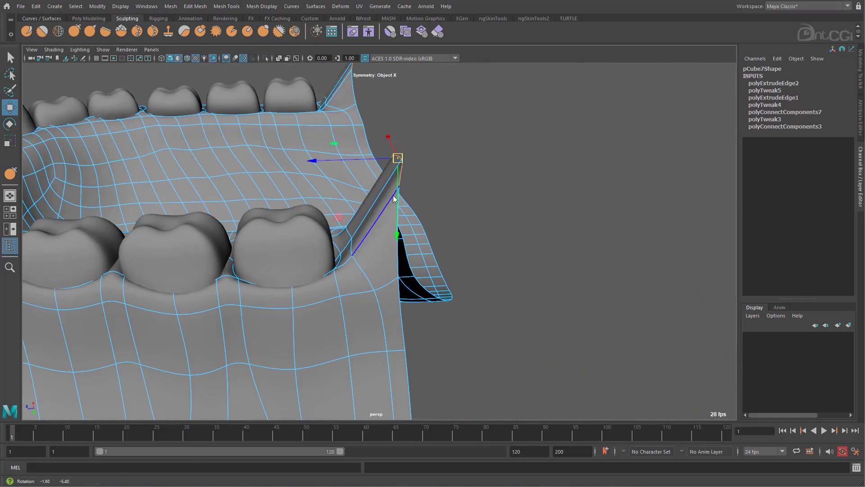
pyautogui.moveTo(390, 257); pyautogui.dragTo(383, 255)
pyautogui.keyDown('alt'); pyautogui.moveTo(383, 255); pyautogui.dragTo(324, 276); pyautogui.keyUp('alt')
pyautogui.click(419, 316)
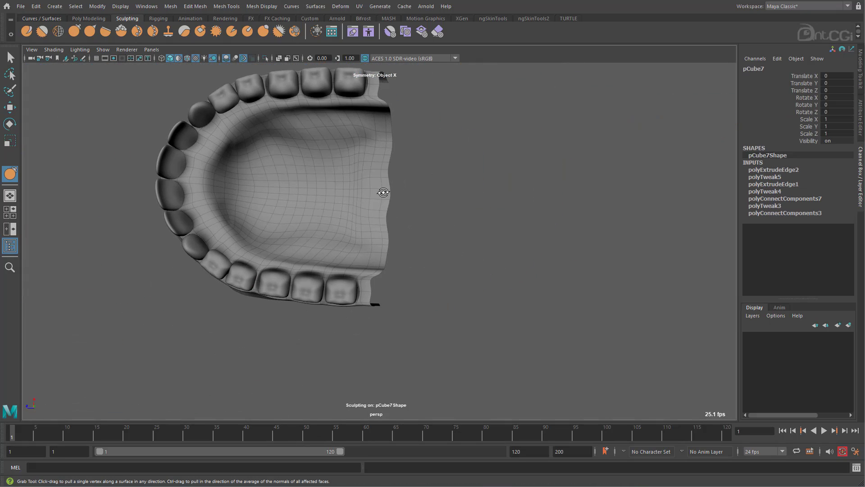
# Select the rear end edges of the gum ridge and outer wall and extrude them backward
pyautogui.press('w')
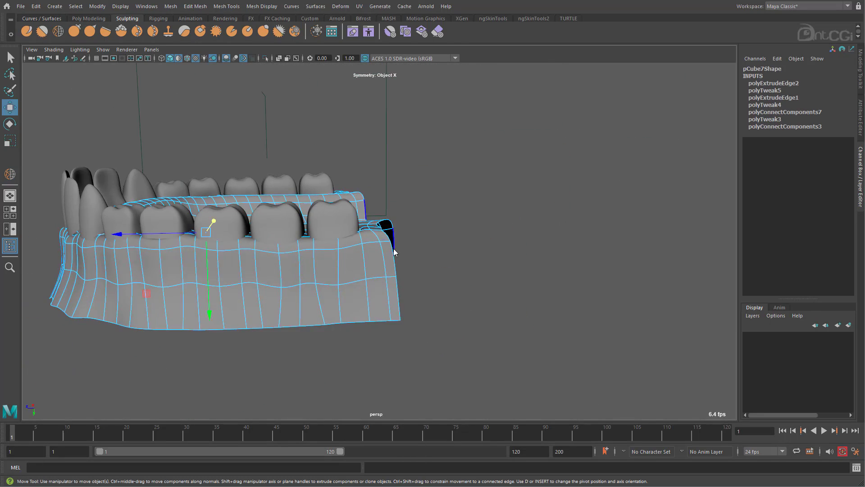
pyautogui.moveTo(374, 353); pyautogui.dragTo(359, 337)
pyautogui.keyDown('shift'); pyautogui.moveTo(306, 262); pyautogui.dragTo(318, 261); pyautogui.keyUp('shift')
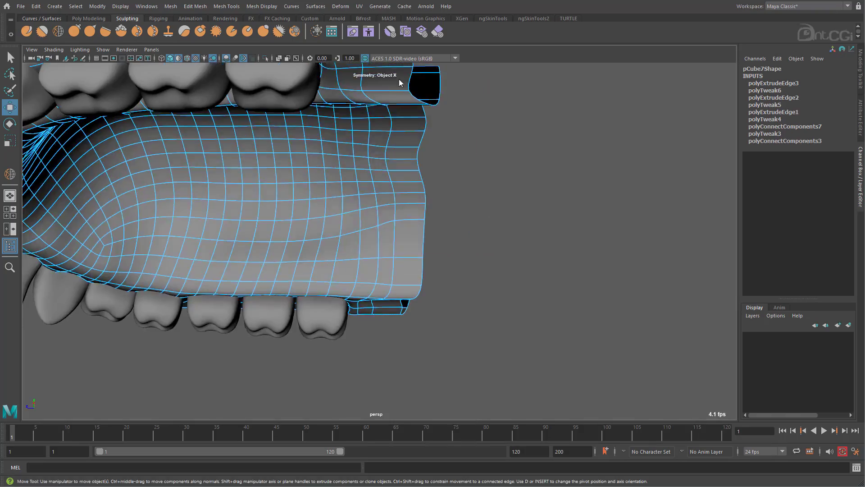
# Move and rotate the extruded end edges so the rear flap of the gums angles downward behind the molars
pyautogui.keyDown('alt'); pyautogui.moveTo(399, 79); pyautogui.dragTo(428, 186, button='middle'); pyautogui.keyUp('alt')
pyautogui.click(422, 189)
pyautogui.keyDown('alt'); pyautogui.moveTo(425, 215); pyautogui.dragTo(451, 252); pyautogui.keyUp('alt')
pyautogui.moveTo(461, 239); pyautogui.dragTo(419, 271)
pyautogui.moveTo(440, 288); pyautogui.dragTo(439, 317)
pyautogui.keyDown('alt'); pyautogui.moveTo(440, 317); pyautogui.dragTo(473, 257, button='middle'); pyautogui.keyUp('alt')
pyautogui.moveTo(444, 295); pyautogui.dragTo(456, 296)
pyautogui.moveTo(466, 214); pyautogui.dragTo(468, 241)
pyautogui.keyDown('alt'); pyautogui.moveTo(518, 253); pyautogui.dragTo(473, 284); pyautogui.keyUp('alt')
pyautogui.click(450, 220)
pyautogui.keyDown('alt'); pyautogui.moveTo(430, 250); pyautogui.dragTo(466, 189); pyautogui.keyUp('alt')
pyautogui.press('w')
pyautogui.moveTo(474, 172); pyautogui.dragTo(507, 167, button='middle')
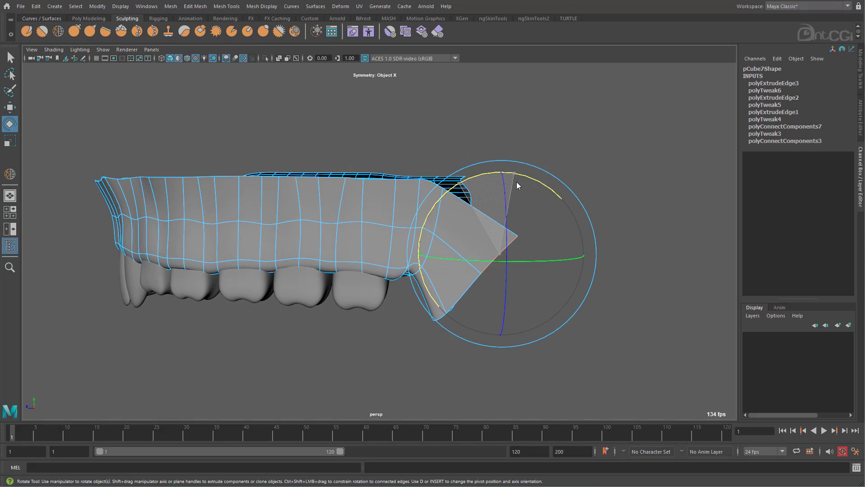
# Move the vertices along the upper side of the rear gum flap to smooth its bend
pyautogui.press('F9')
pyautogui.click(443, 188)
pyautogui.keyDown('alt'); pyautogui.moveTo(430, 214); pyautogui.dragTo(430, 210); pyautogui.keyUp('alt')
pyautogui.click(431, 166)
pyautogui.moveTo(432, 166); pyautogui.dragTo(455, 166, button='middle')
pyautogui.click(427, 209)
pyautogui.keyDown('alt'); pyautogui.moveTo(432, 243); pyautogui.dragTo(478, 225, button='right'); pyautogui.keyUp('alt')
pyautogui.keyDown('alt'); pyautogui.moveTo(473, 189); pyautogui.dragTo(469, 172); pyautogui.keyUp('alt')
# Adjust the remaining vertices of the rear gum flap to round its shape, and return to object mode with nothing selected
pyautogui.click(438, 280)
pyautogui.keyDown('alt'); pyautogui.moveTo(459, 270); pyautogui.dragTo(477, 229); pyautogui.keyUp('alt')
pyautogui.keyDown('alt'); pyautogui.moveTo(469, 338); pyautogui.dragTo(517, 259); pyautogui.keyUp('alt')
pyautogui.keyDown('alt'); pyautogui.moveTo(517, 260); pyautogui.dragTo(552, 252, button='right'); pyautogui.keyUp('alt')
pyautogui.click(485, 191)
pyautogui.moveTo(508, 220); pyautogui.dragTo(504, 226, button='middle')
pyautogui.keyDown('alt'); pyautogui.moveTo(504, 225); pyautogui.dragTo(525, 247); pyautogui.keyUp('alt')
pyautogui.moveTo(525, 248); pyautogui.dragTo(531, 255)
pyautogui.keyDown('alt'); pyautogui.moveTo(531, 255); pyautogui.dragTo(451, 270, button='right'); pyautogui.keyUp('alt')
pyautogui.keyDown('alt'); pyautogui.moveTo(450, 271); pyautogui.dragTo(477, 314); pyautogui.keyUp('alt')
pyautogui.press('F8')
pyautogui.click(458, 316)
pyautogui.keyDown('alt'); pyautogui.moveTo(425, 281); pyautogui.dragTo(494, 321); pyautogui.keyUp('alt')
pyautogui.keyDown('alt'); pyautogui.moveTo(369, 285); pyautogui.dragTo(433, 250, button='middle'); pyautogui.keyUp('alt')
pyautogui.keyDown('alt'); pyautogui.moveTo(434, 250); pyautogui.dragTo(377, 248, button='right'); pyautogui.keyUp('alt')
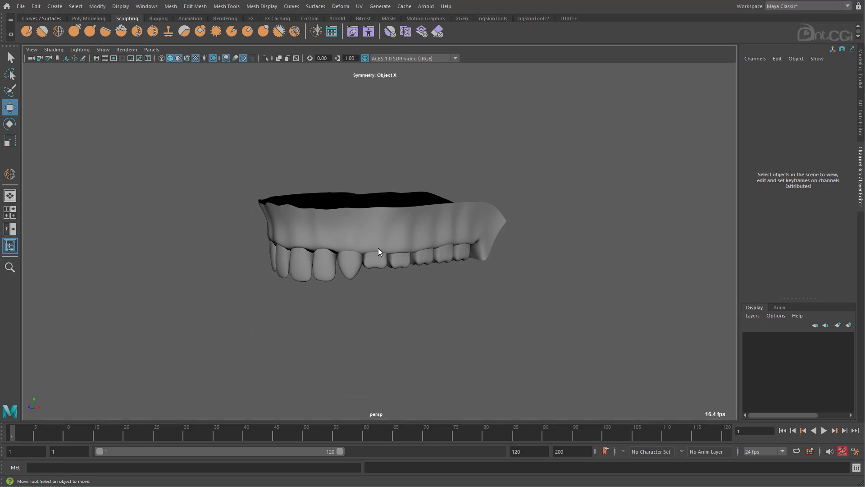
# Duplicate the upper gums and set the copy's Scale Y to -1
pyautogui.click(381, 232)
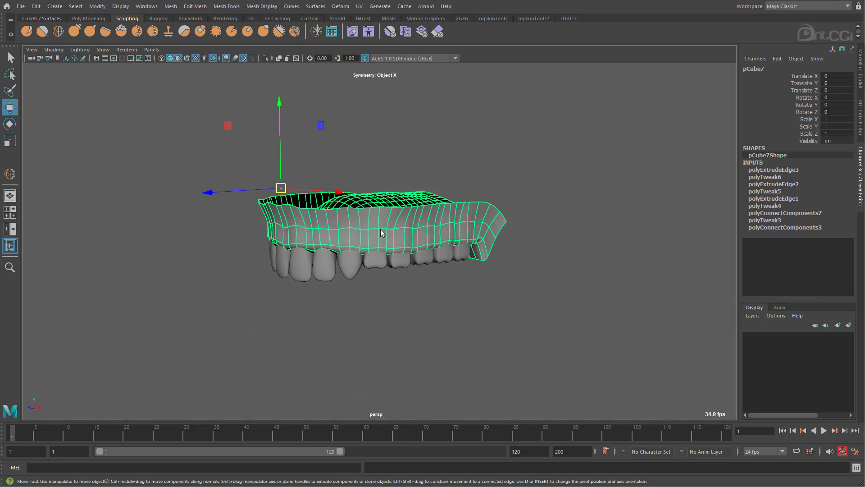
pyautogui.hotkey('ctrl', 'd')
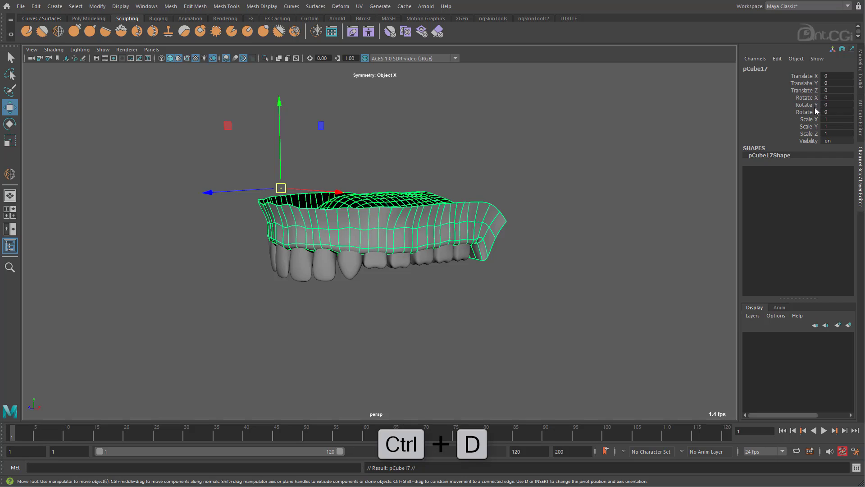
pyautogui.click(831, 126)
pyautogui.write('-1')
pyautogui.press('Return')
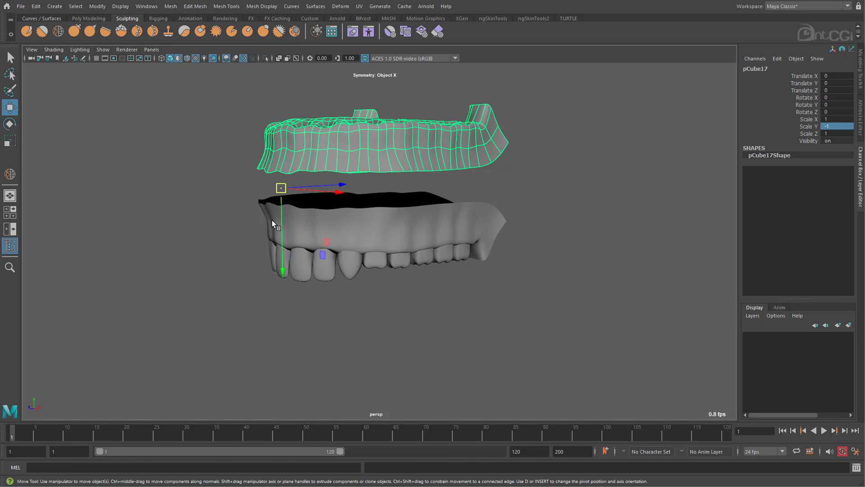
# Place the flipped gum copy below the upper teeth and scale it down slightly
pyautogui.moveTo(283, 210); pyautogui.dragTo(430, 341)
pyautogui.press('r')
pyautogui.moveTo(318, 384)
pyautogui.mouseDown()
pyautogui.moveTo(292, 381)
pyautogui.moveTo(362, 347)
pyautogui.moveTo(307, 369)
pyautogui.moveTo(321, 367)
pyautogui.mouseUp()
pyautogui.press('w')
pyautogui.moveTo(284, 388); pyautogui.dragTo(284, 394)
# Combine the lower gum copy with the upper gums into one mesh
pyautogui.keyDown('alt'); pyautogui.moveTo(458, 326); pyautogui.dragTo(464, 358); pyautogui.keyUp('alt')
pyautogui.keyDown('shift'); pyautogui.click(488, 224); pyautogui.keyUp('shift')
pyautogui.keyDown('shift'); pyautogui.moveTo(489, 223); pyautogui.dragTo(478, 402, button='right'); pyautogui.keyUp('shift')
# Select all vertices of the lower gums and move them farther down to widen the gap between the jaws
pyautogui.keyDown('alt'); pyautogui.moveTo(478, 401); pyautogui.dragTo(392, 327); pyautogui.keyUp('alt')
pyautogui.moveTo(392, 327); pyautogui.dragTo(356, 327, button='right')
pyautogui.moveTo(276, 276); pyautogui.dragTo(526, 365)
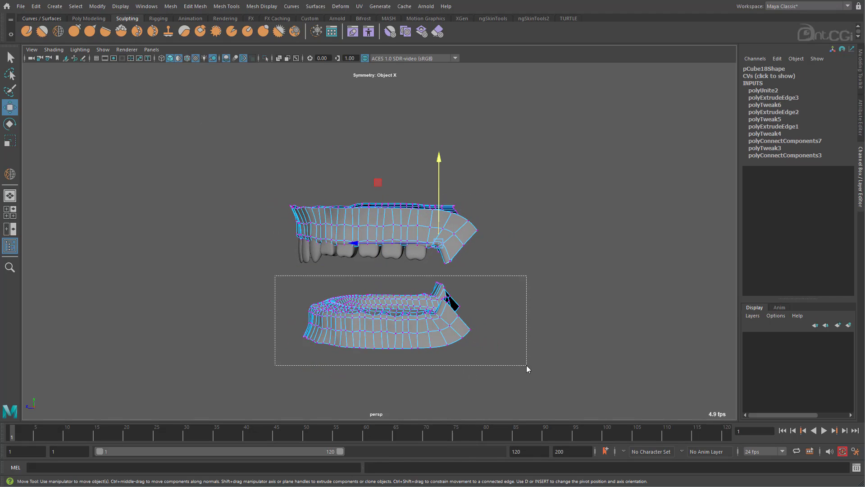
pyautogui.moveTo(389, 224); pyautogui.dragTo(390, 267)
# Bridge the first pairs of facing rear edges between the upper and lower gums
pyautogui.keyDown('alt'); pyautogui.moveTo(455, 285); pyautogui.dragTo(450, 133); pyautogui.keyUp('alt')
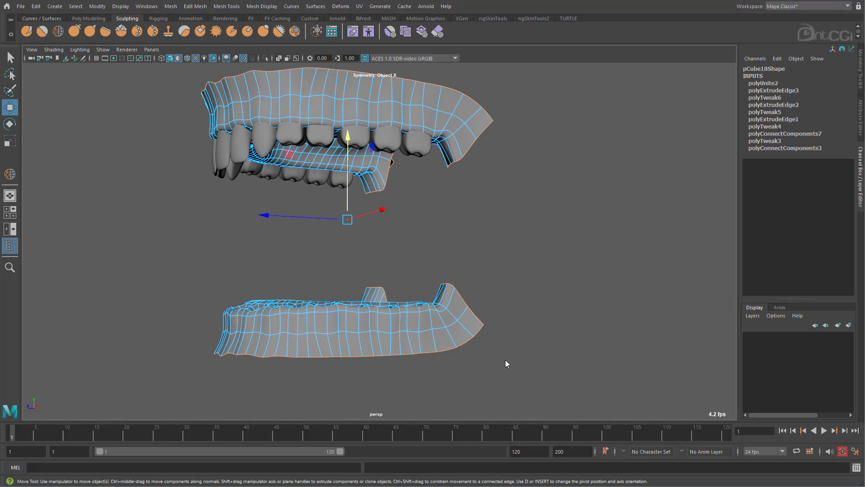
pyautogui.keyDown('alt'); pyautogui.moveTo(514, 360); pyautogui.dragTo(460, 371); pyautogui.keyUp('alt')
pyautogui.keyDown('alt'); pyautogui.moveTo(208, 267); pyautogui.dragTo(355, 275); pyautogui.keyUp('alt')
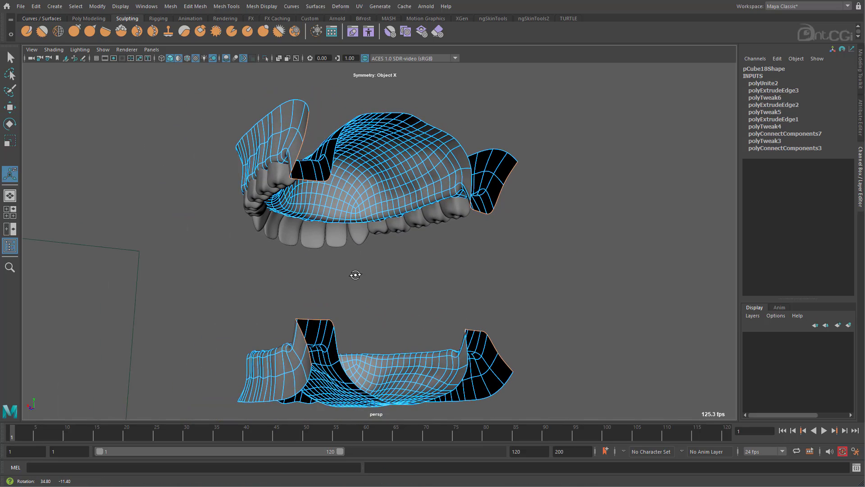
pyautogui.keyDown('alt'); pyautogui.moveTo(316, 317); pyautogui.dragTo(343, 286); pyautogui.keyUp('alt')
pyautogui.keyDown('shift'); pyautogui.click(307, 185); pyautogui.keyUp('shift')
pyautogui.keyDown('shift'); pyautogui.moveTo(305, 184); pyautogui.dragTo(296, 294, button='right'); pyautogui.keyUp('shift')
pyautogui.click(292, 192)
pyautogui.keyDown('shift'); pyautogui.click(304, 318); pyautogui.keyUp('shift')
pyautogui.press('g')
# Bridge the remaining rear edge pairs between the jaws and connect an edge loop across the middle of the bridged strips
pyautogui.keyDown('alt'); pyautogui.moveTo(305, 321); pyautogui.dragTo(311, 288); pyautogui.keyUp('alt')
pyautogui.click(303, 180)
pyautogui.keyDown('shift'); pyautogui.click(309, 335); pyautogui.keyUp('shift')
pyautogui.press('g')
pyautogui.click(310, 184)
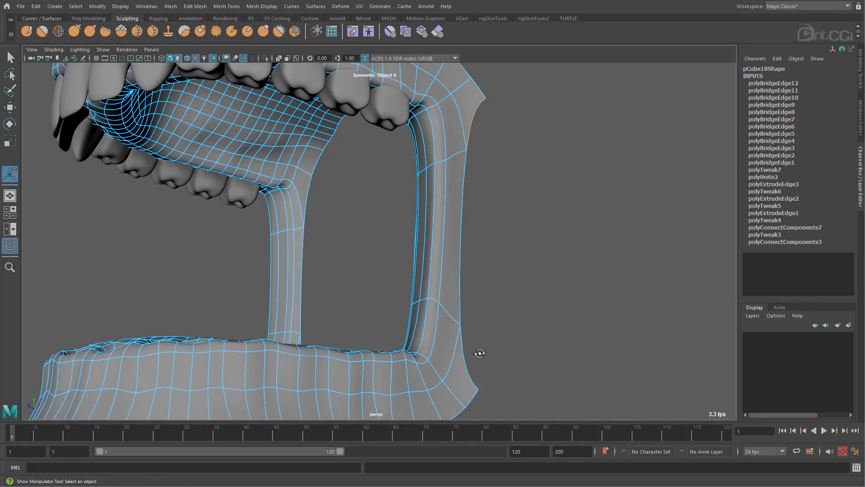
pyautogui.moveTo(477, 352)
pyautogui.keyDown('alt'); pyautogui.mouseDown()
pyautogui.moveTo(525, 252)
pyautogui.moveTo(263, 312)
pyautogui.moveTo(547, 251)
pyautogui.mouseUp(); pyautogui.keyUp('alt')
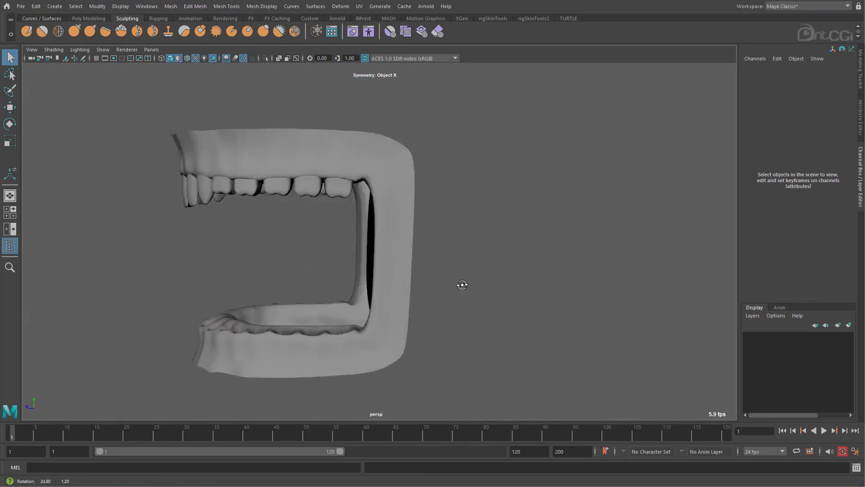
pyautogui.keyDown('alt'); pyautogui.moveTo(462, 285); pyautogui.dragTo(546, 295); pyautogui.keyUp('alt')
# Delete the construction history of the combined gum mesh
pyautogui.click(299, 168)
pyautogui.click(35, 6)
pyautogui.moveTo(91, 114)
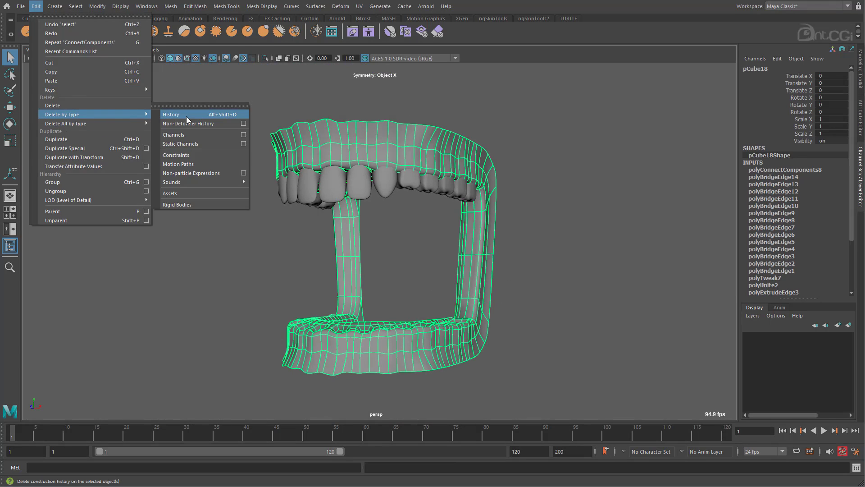
pyautogui.click(186, 116)
# Duplicate the upper teeth, flip the copy vertically, scale it to 0.908 and position it on the lower gums
pyautogui.click(386, 196)
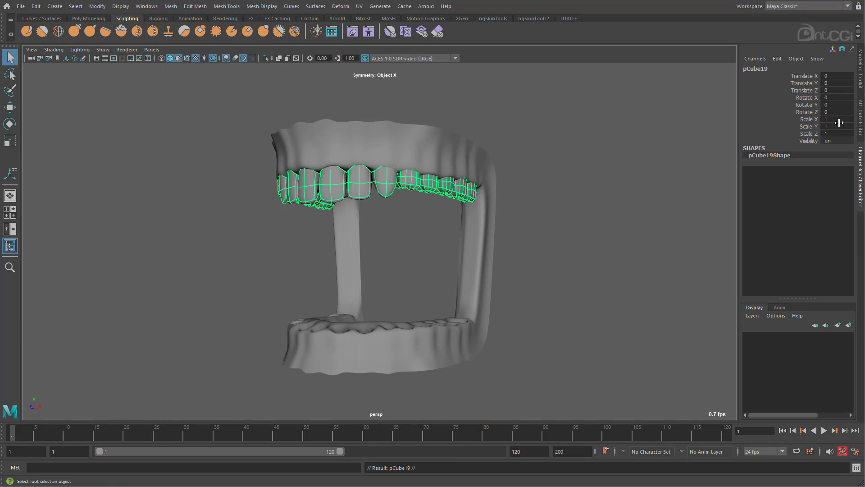
pyautogui.press('w')
pyautogui.moveTo(360, 201); pyautogui.dragTo(366, 334)
pyautogui.keyDown('alt'); pyautogui.moveTo(423, 357); pyautogui.dragTo(361, 246); pyautogui.keyUp('alt')
pyautogui.press('r')
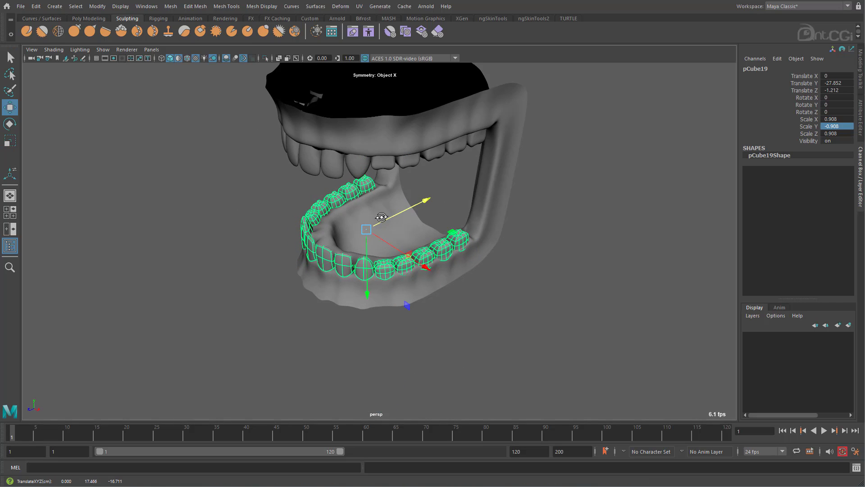
pyautogui.keyDown('alt'); pyautogui.moveTo(388, 277); pyautogui.dragTo(502, 259); pyautogui.keyUp('alt')
# Delete the lower teeth on the negative X side and return to object mode
pyautogui.moveTo(454, 248); pyautogui.dragTo(454, 272, button='right')
pyautogui.moveTo(154, 132); pyautogui.dragTo(351, 289)
pyautogui.keyDown('ctrl'); pyautogui.keyDown('shift'); pyautogui.moveTo(363, 251); pyautogui.dragTo(361, 180, button='right'); pyautogui.keyUp('shift'); pyautogui.keyUp('ctrl')
pyautogui.moveTo(178, 140); pyautogui.dragTo(547, 275)
pyautogui.press('F8')
pyautogui.click(541, 289)
# Select individual lower teeth by their faces and scale and move them to fit their gum sockets
pyautogui.moveTo(365, 275); pyautogui.dragTo(365, 311, button='right')
pyautogui.doubleClick(365, 275)
pyautogui.press('r')
pyautogui.moveTo(363, 281); pyautogui.dragTo(350, 282)
pyautogui.click(401, 263)
pyautogui.keyDown('ctrl'); pyautogui.moveTo(401, 261); pyautogui.dragTo(396, 323, button='right'); pyautogui.keyUp('ctrl')
pyautogui.moveTo(407, 280); pyautogui.dragTo(406, 353)
pyautogui.click(442, 269)
pyautogui.press('w')
# Reposition further groups of lower teeth to line up with the sockets along the lower gum line
pyautogui.keyDown('alt'); pyautogui.moveTo(388, 216); pyautogui.dragTo(416, 263); pyautogui.keyUp('alt')
pyautogui.doubleClick(389, 238)
pyautogui.moveTo(439, 202); pyautogui.dragTo(539, 311)
pyautogui.moveTo(536, 225); pyautogui.dragTo(722, 245)
pyautogui.moveTo(320, 182); pyautogui.dragTo(430, 225)
pyautogui.moveTo(429, 267); pyautogui.dragTo(361, 293)
pyautogui.moveTo(444, 282); pyautogui.dragTo(513, 344)
pyautogui.moveTo(484, 313); pyautogui.dragTo(352, 252)
pyautogui.keyDown('alt'); pyautogui.moveTo(351, 252); pyautogui.dragTo(392, 293); pyautogui.keyUp('alt')
pyautogui.press('w')
pyautogui.keyDown('shift'); pyautogui.moveTo(323, 247); pyautogui.dragTo(331, 310, button='right'); pyautogui.keyUp('shift')
pyautogui.keyDown('alt'); pyautogui.moveTo(331, 310); pyautogui.dragTo(377, 277); pyautogui.keyUp('alt')
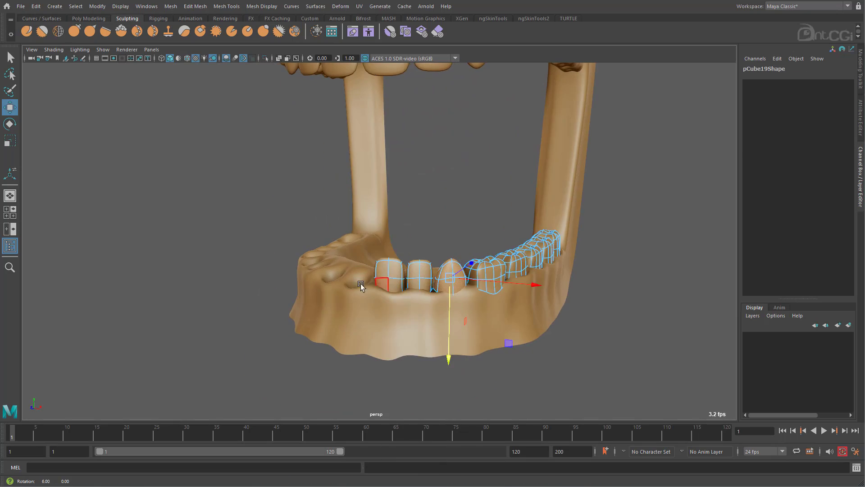
# Scale and move the lower incisors and canine one at a time to seat them in the front gum sockets
pyautogui.moveTo(361, 284); pyautogui.dragTo(411, 298)
pyautogui.keyDown('ctrl'); pyautogui.moveTo(412, 296); pyautogui.dragTo(417, 360, button='right'); pyautogui.keyUp('ctrl')
pyautogui.press('r')
pyautogui.press('w')
pyautogui.keyDown('alt'); pyautogui.moveTo(408, 284); pyautogui.dragTo(440, 319); pyautogui.keyUp('alt')
pyautogui.keyDown('alt'); pyautogui.moveTo(467, 337); pyautogui.dragTo(398, 329, button='middle'); pyautogui.keyUp('alt')
pyautogui.keyDown('alt'); pyautogui.moveTo(398, 329); pyautogui.dragTo(375, 325); pyautogui.keyUp('alt')
pyautogui.press('r')
pyautogui.press('w')
pyautogui.keyDown('alt'); pyautogui.moveTo(422, 274); pyautogui.dragTo(450, 302); pyautogui.keyUp('alt')
pyautogui.keyDown('ctrl'); pyautogui.moveTo(451, 302); pyautogui.dragTo(455, 361, button='right'); pyautogui.keyUp('ctrl')
pyautogui.keyDown('alt'); pyautogui.moveTo(450, 302); pyautogui.dragTo(424, 343); pyautogui.keyUp('alt')
pyautogui.moveTo(444, 284); pyautogui.dragTo(440, 280)
pyautogui.keyDown('alt'); pyautogui.moveTo(441, 361); pyautogui.dragTo(409, 329); pyautogui.keyUp('alt')
pyautogui.keyDown('alt'); pyautogui.moveTo(363, 349); pyautogui.dragTo(497, 305); pyautogui.keyUp('alt')
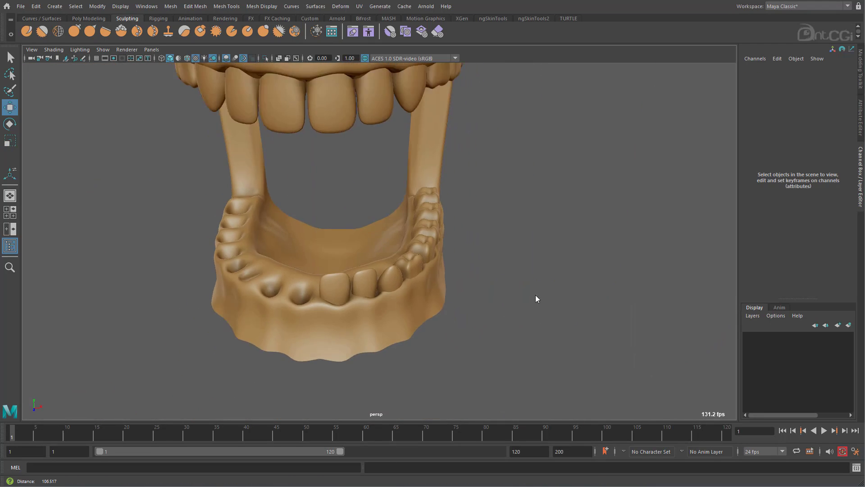
# Mirror the fitted lower teeth across to the empty side of the lower gum
pyautogui.keyDown('alt'); pyautogui.moveTo(537, 297); pyautogui.dragTo(328, 297); pyautogui.keyUp('alt')
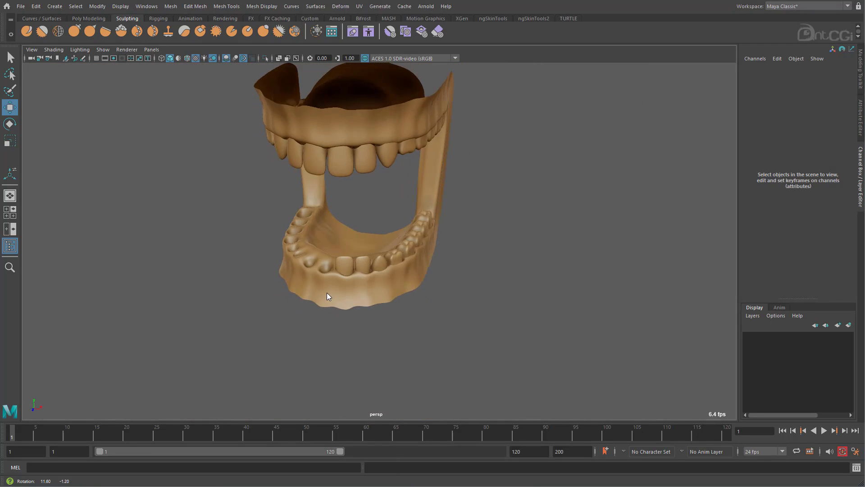
pyautogui.scroll(3, 328, 298)
pyautogui.click(423, 249)
pyautogui.press('space')
pyautogui.click(310, 267)
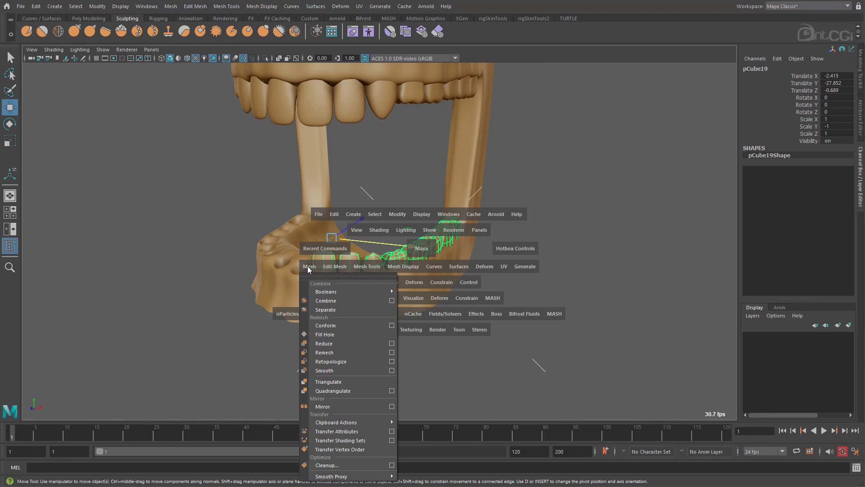
pyautogui.click(333, 401)
pyautogui.keyDown('alt'); pyautogui.moveTo(365, 305); pyautogui.dragTo(353, 270); pyautogui.keyUp('alt')
pyautogui.scroll(5, 403, 254)
# Set the symmetry to World X and select the two lower central incisors for moving
pyautogui.click(390, 259)
pyautogui.moveTo(402, 254); pyautogui.dragTo(386, 288, button='right')
pyautogui.keyDown('ctrl'); pyautogui.keyDown('shift'); pyautogui.rightClick(386, 288); pyautogui.keyUp('shift'); pyautogui.keyUp('ctrl')
pyautogui.moveTo(386, 287); pyautogui.dragTo(385, 252)
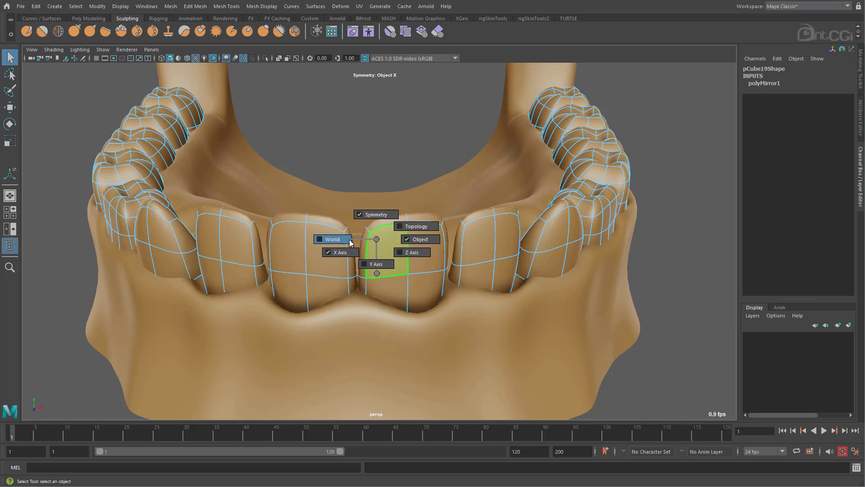
pyautogui.keyDown('ctrl'); pyautogui.moveTo(391, 261); pyautogui.dragTo(390, 290, button='right'); pyautogui.keyUp('ctrl')
pyautogui.press('w')
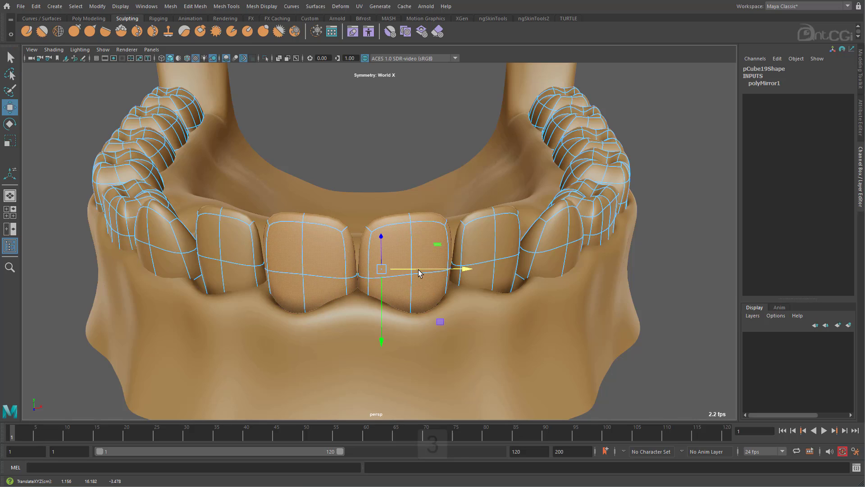
# Turn off smooth preview on the lower teeth and shift vertices on the central incisors
pyautogui.press('1')
pyautogui.keyDown('alt'); pyautogui.moveTo(342, 294); pyautogui.dragTo(352, 287, button='middle'); pyautogui.keyUp('alt')
pyautogui.keyDown('alt'); pyautogui.moveTo(352, 286); pyautogui.dragTo(482, 277, button='right'); pyautogui.keyUp('alt')
pyautogui.moveTo(385, 222); pyautogui.dragTo(349, 221, button='right')
pyautogui.click(364, 181)
pyautogui.moveTo(399, 181); pyautogui.dragTo(406, 181)
pyautogui.keyDown('alt'); pyautogui.moveTo(406, 234); pyautogui.dragTo(407, 275); pyautogui.keyUp('alt')
# Adjust the underside vertices of the lower central incisors where they meet at the centre line
pyautogui.press('f')
pyautogui.keyDown('alt'); pyautogui.moveTo(407, 276); pyautogui.dragTo(302, 266, button='right'); pyautogui.keyUp('alt')
pyautogui.keyDown('alt'); pyautogui.moveTo(302, 267); pyautogui.dragTo(450, 289); pyautogui.keyUp('alt')
pyautogui.keyDown('alt'); pyautogui.moveTo(451, 288); pyautogui.dragTo(452, 145, button='middle'); pyautogui.keyUp('alt')
pyautogui.keyDown('alt'); pyautogui.moveTo(445, 230); pyautogui.dragTo(455, 355); pyautogui.keyUp('alt')
pyautogui.keyDown('alt'); pyautogui.moveTo(455, 355); pyautogui.dragTo(416, 254, button='middle'); pyautogui.keyUp('alt')
pyautogui.keyDown('alt'); pyautogui.moveTo(415, 253); pyautogui.dragTo(411, 241); pyautogui.keyUp('alt')
pyautogui.click(378, 105)
pyautogui.moveTo(355, 106); pyautogui.dragTo(321, 108)
pyautogui.keyDown('alt'); pyautogui.moveTo(331, 179); pyautogui.dragTo(336, 261); pyautogui.keyUp('alt')
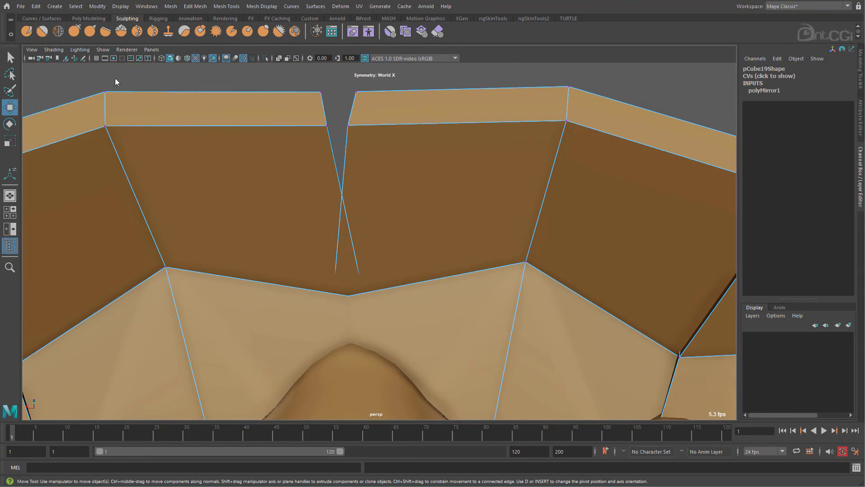
# Show the teeth in wireframe, nudge the central incisors' inner vertices sideways, and restore smooth shading
pyautogui.click(53, 50)
pyautogui.click(61, 62)
pyautogui.moveTo(329, 301); pyautogui.dragTo(331, 301, button='middle')
pyautogui.click(54, 50)
pyautogui.click(61, 75)
# Restore smooth preview on the lower teeth, nudge the selected incisor vertices, and clear the selection
pyautogui.keyDown('alt'); pyautogui.moveTo(456, 275); pyautogui.dragTo(374, 279, button='right'); pyautogui.keyUp('alt')
pyautogui.moveTo(478, 270)
pyautogui.keyDown('alt'); pyautogui.mouseDown()
pyautogui.moveTo(355, 304)
pyautogui.moveTo(291, 283)
pyautogui.mouseUp(); pyautogui.keyUp('alt')
pyautogui.press('3')
pyautogui.keyDown('alt'); pyautogui.moveTo(554, 262); pyautogui.dragTo(481, 258, button='right'); pyautogui.keyUp('alt')
pyautogui.scroll(2, 482, 258)
pyautogui.moveTo(444, 226)
pyautogui.mouseDown()
pyautogui.moveTo(400, 246)
pyautogui.moveTo(444, 234)
pyautogui.mouseUp()
pyautogui.keyDown('alt'); pyautogui.moveTo(404, 205); pyautogui.dragTo(370, 217); pyautogui.keyUp('alt')
pyautogui.click(513, 195)
# Select the vertical edge loop on the gum mesh's back section and shift it slightly
pyautogui.scroll(-5, 502, 301)
pyautogui.keyDown('alt'); pyautogui.moveTo(502, 301); pyautogui.dragTo(367, 288); pyautogui.keyUp('alt')
pyautogui.click(367, 260)
pyautogui.press('F10')
pyautogui.doubleClick(432, 218)
pyautogui.moveTo(413, 218); pyautogui.dragTo(420, 217)
pyautogui.keyDown('alt'); pyautogui.moveTo(486, 261); pyautogui.dragTo(600, 259); pyautogui.keyUp('alt')
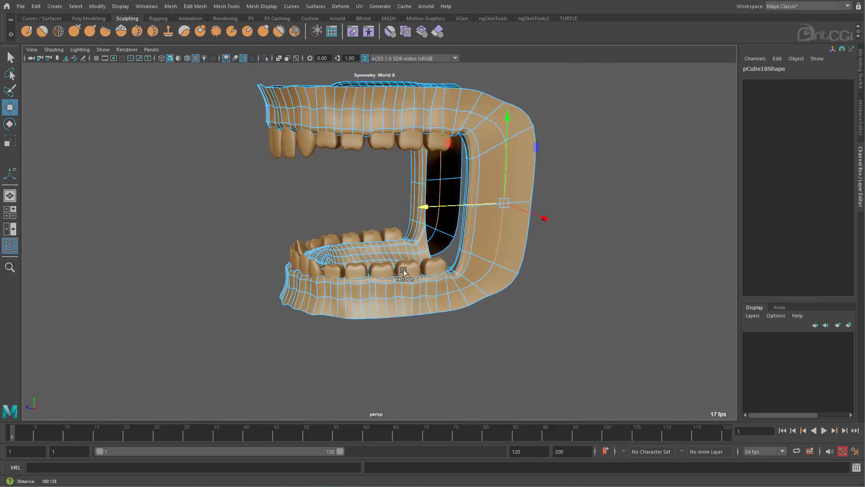
# Return the gum mesh to object mode, display it with the default material, and activate the Grab sculpting tool
pyautogui.press('F8')
pyautogui.keyDown('alt'); pyautogui.moveTo(383, 274); pyautogui.dragTo(455, 311); pyautogui.keyUp('alt')
pyautogui.click(54, 50)
pyautogui.click(70, 124)
pyautogui.click(74, 31)
pyautogui.scroll(4, 392, 198)
pyautogui.moveTo(379, 165)
pyautogui.keyDown('alt'); pyautogui.mouseDown()
pyautogui.moveTo(248, 164)
pyautogui.moveTo(498, 194)
pyautogui.moveTo(378, 189)
pyautogui.moveTo(543, 266)
pyautogui.mouseUp(); pyautogui.keyUp('alt')
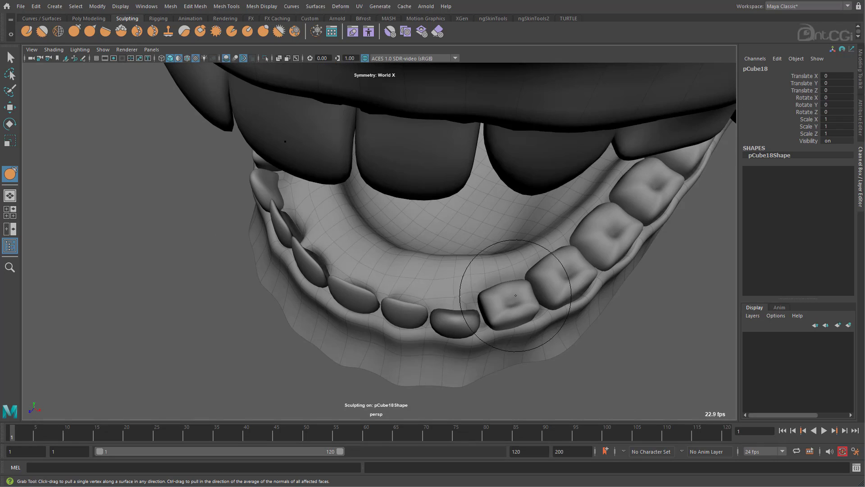
# Resize the brush and sculpt the gum surface around the lower teeth, smoothing it where needed
pyautogui.keyDown('alt'); pyautogui.moveTo(414, 264); pyautogui.dragTo(306, 359); pyautogui.keyUp('alt')
pyautogui.moveTo(387, 292)
pyautogui.keyDown('alt'); pyautogui.mouseDown()
pyautogui.moveTo(451, 271)
pyautogui.moveTo(481, 292)
pyautogui.moveTo(446, 273)
pyautogui.moveTo(321, 253)
pyautogui.mouseUp(); pyautogui.keyUp('alt')
pyautogui.press('b')
pyautogui.keyDown('alt'); pyautogui.moveTo(301, 282); pyautogui.dragTo(368, 168); pyautogui.keyUp('alt')
pyautogui.keyDown('alt'); pyautogui.moveTo(433, 214); pyautogui.dragTo(424, 278); pyautogui.keyUp('alt')
pyautogui.keyDown('shift'); pyautogui.moveTo(423, 278); pyautogui.dragTo(518, 243); pyautogui.keyUp('shift')
pyautogui.press('w')
pyautogui.keyDown('alt'); pyautogui.moveTo(518, 243); pyautogui.dragTo(444, 322, button='middle'); pyautogui.keyUp('alt')
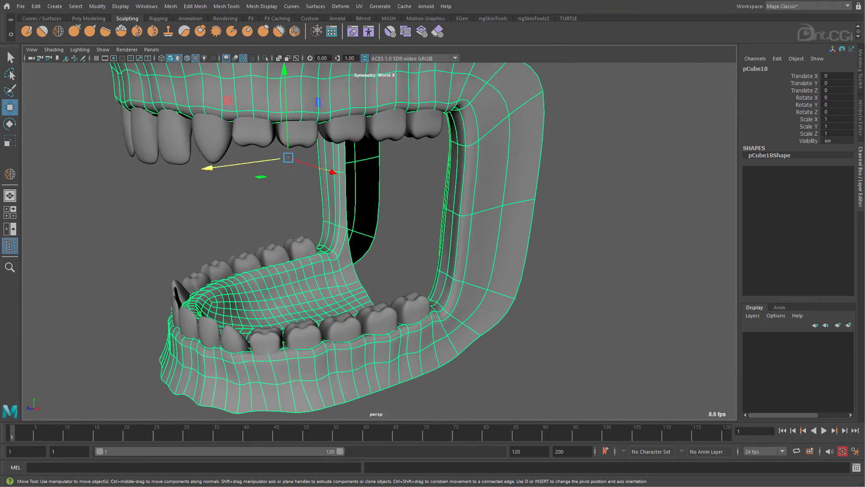
# Extrude the gum mesh's open back border edges and pull them backwards to start the throat
pyautogui.keyDown('alt'); pyautogui.moveTo(315, 243); pyautogui.dragTo(344, 226); pyautogui.keyUp('alt')
pyautogui.press('F10')
pyautogui.click(341, 214)
pyautogui.hotkey('ctrl', 'e')
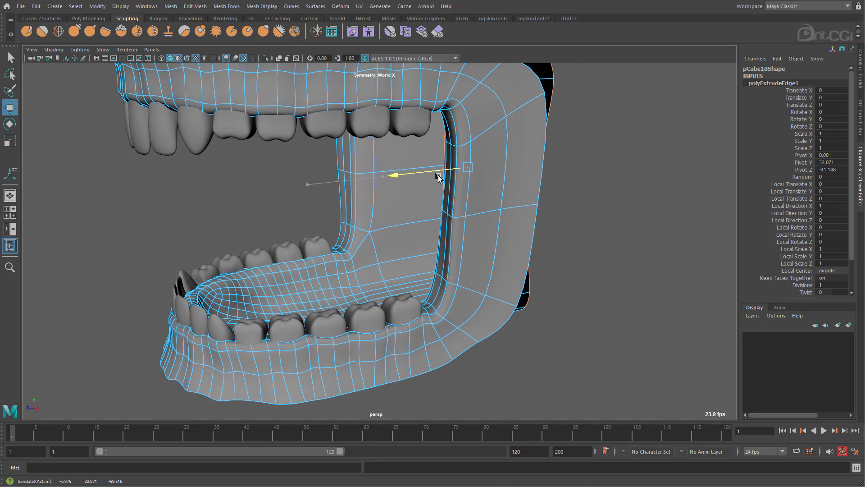
pyautogui.moveTo(438, 175); pyautogui.dragTo(441, 175)
pyautogui.keyDown('alt'); pyautogui.moveTo(532, 311); pyautogui.dragTo(485, 325); pyautogui.keyUp('alt')
pyautogui.keyDown('alt'); pyautogui.moveTo(485, 324); pyautogui.dragTo(473, 252, button='right'); pyautogui.keyUp('alt')
pyautogui.keyDown('alt'); pyautogui.moveTo(473, 253); pyautogui.dragTo(491, 230); pyautogui.keyUp('alt')
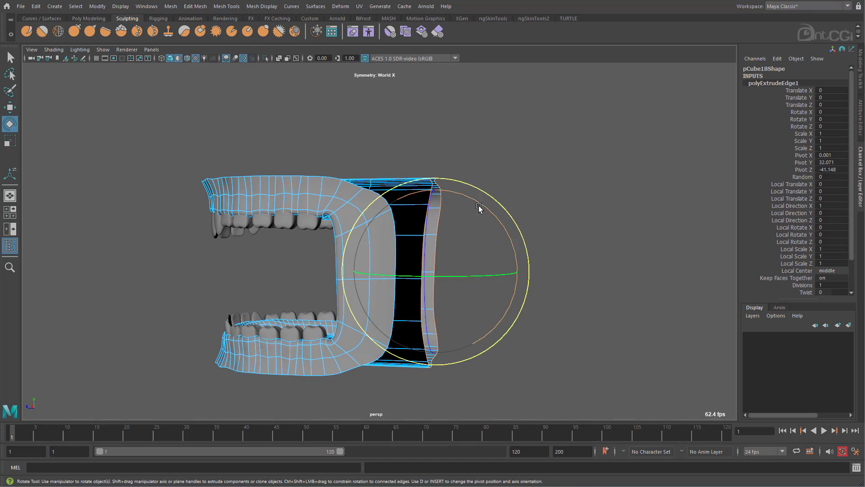
# Circularize the extruded back opening, then rotate and scale the ring into line with the mouth
pyautogui.keyDown('alt'); pyautogui.moveTo(433, 225); pyautogui.dragTo(483, 299); pyautogui.keyUp('alt')
pyautogui.keyDown('shift'); pyautogui.moveTo(482, 299); pyautogui.dragTo(478, 383, button='right'); pyautogui.keyUp('shift')
pyautogui.keyDown('alt'); pyautogui.moveTo(425, 330); pyautogui.dragTo(368, 332); pyautogui.keyUp('alt')
pyautogui.press('e')
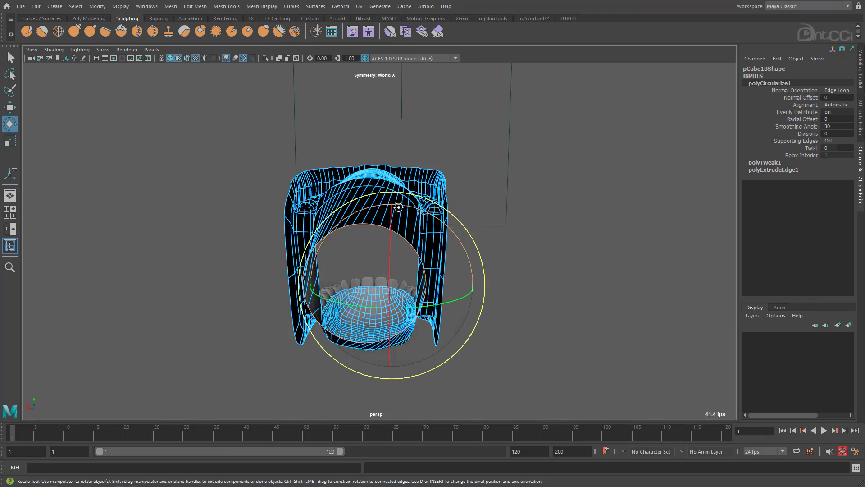
pyautogui.keyDown('alt'); pyautogui.moveTo(382, 135); pyautogui.dragTo(434, 295); pyautogui.keyUp('alt')
pyautogui.press('r')
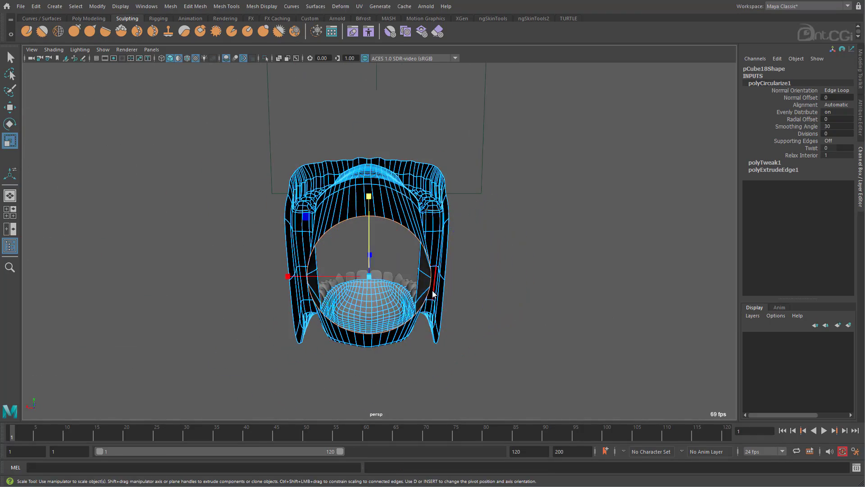
pyautogui.keyDown('alt'); pyautogui.moveTo(289, 276); pyautogui.dragTo(434, 272); pyautogui.keyUp('alt')
# Extrude the circular throat opening again, rotate the new ring nearly horizontal, and move it downwards
pyautogui.press('w')
pyautogui.hotkey('ctrl', 'e')
pyautogui.keyDown('alt'); pyautogui.moveTo(550, 364); pyautogui.dragTo(475, 326, button='right'); pyautogui.keyUp('alt')
pyautogui.keyDown('alt'); pyautogui.moveTo(474, 326); pyautogui.dragTo(484, 268, button='middle'); pyautogui.keyUp('alt')
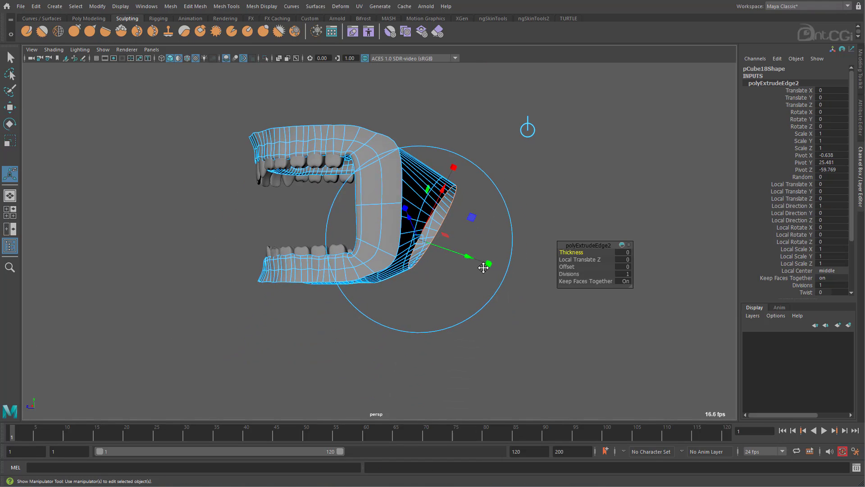
pyautogui.press('e')
pyautogui.moveTo(502, 193); pyautogui.dragTo(503, 255)
pyautogui.press('w')
pyautogui.moveTo(434, 207); pyautogui.dragTo(449, 286)
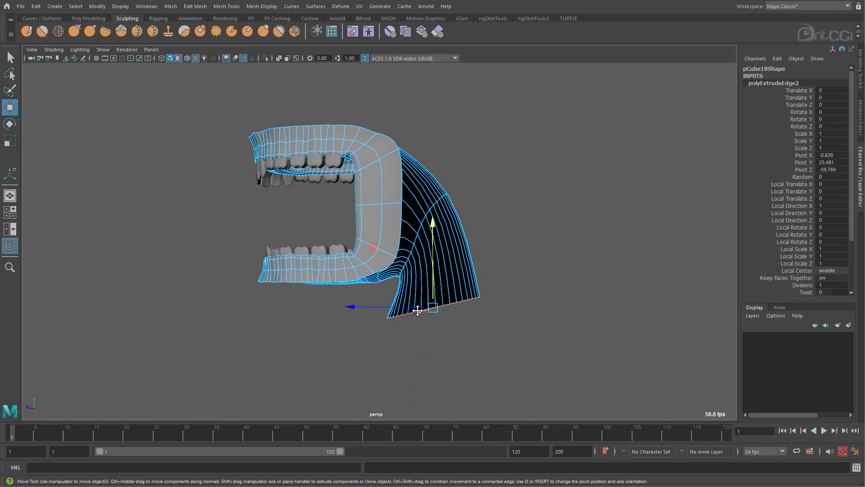
# Move the edge ring between the mouth and throat and scale it narrower
pyautogui.click(416, 234)
pyautogui.moveTo(423, 225); pyautogui.dragTo(421, 226)
pyautogui.keyDown('alt'); pyautogui.moveTo(421, 230); pyautogui.dragTo(514, 236); pyautogui.keyUp('alt')
pyautogui.keyDown('alt'); pyautogui.moveTo(513, 236); pyautogui.dragTo(536, 236, button='right'); pyautogui.keyUp('alt')
pyautogui.press('r')
pyautogui.moveTo(404, 200); pyautogui.dragTo(391, 202)
pyautogui.press('w')
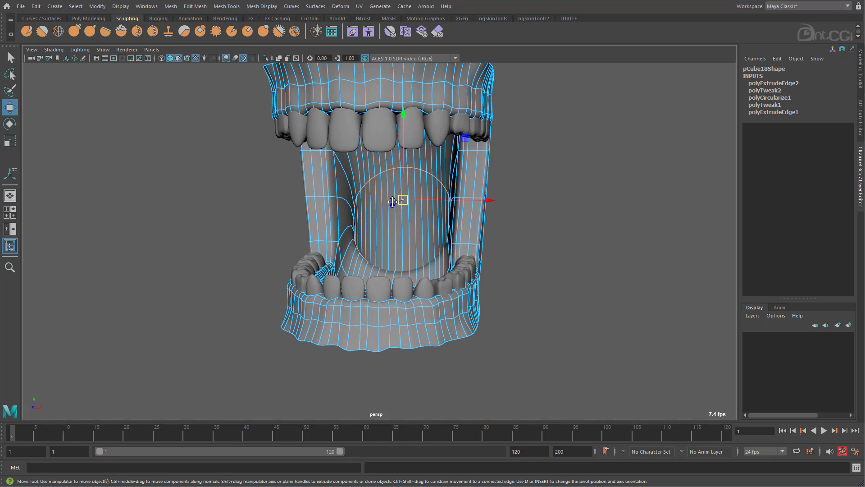
# Bevel the throat's middle edge ring and turn off smooth preview
pyautogui.keyDown('alt'); pyautogui.moveTo(403, 173); pyautogui.dragTo(402, 240); pyautogui.keyUp('alt')
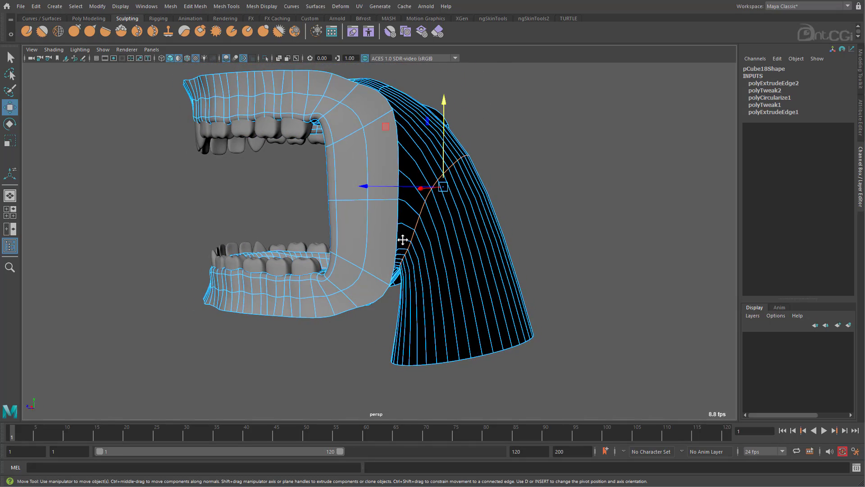
pyautogui.keyDown('shift'); pyautogui.moveTo(403, 240); pyautogui.dragTo(440, 240, button='right'); pyautogui.keyUp('shift')
pyautogui.keyDown('alt'); pyautogui.moveTo(465, 240); pyautogui.dragTo(579, 250); pyautogui.keyUp('alt')
pyautogui.keyDown('alt'); pyautogui.moveTo(396, 131); pyautogui.dragTo(449, 205); pyautogui.keyUp('alt')
pyautogui.press('1')
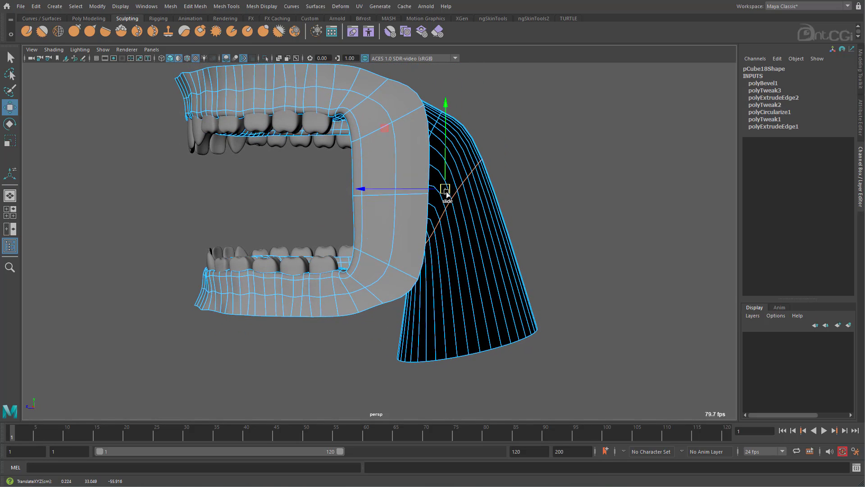
# Rotate the throat's upper edge ring, move it forward, and return to object mode
pyautogui.press('e')
pyautogui.moveTo(515, 153); pyautogui.dragTo(522, 171)
pyautogui.moveTo(356, 253)
pyautogui.keyDown('alt'); pyautogui.mouseDown()
pyautogui.moveTo(411, 269)
pyautogui.moveTo(345, 261)
pyautogui.mouseUp(); pyautogui.keyUp('alt')
pyautogui.press('w')
pyautogui.moveTo(451, 191)
pyautogui.mouseDown()
pyautogui.moveTo(436, 345)
pyautogui.moveTo(464, 341)
pyautogui.moveTo(368, 174)
pyautogui.moveTo(398, 186)
pyautogui.moveTo(407, 276)
pyautogui.moveTo(368, 197)
pyautogui.mouseUp()
pyautogui.press('w')
pyautogui.press('F8')
# Relax the throat and back-of-mouth surface using the Relax sculpting tool with Object X symmetry
pyautogui.click(403, 258)
pyautogui.click(58, 31)
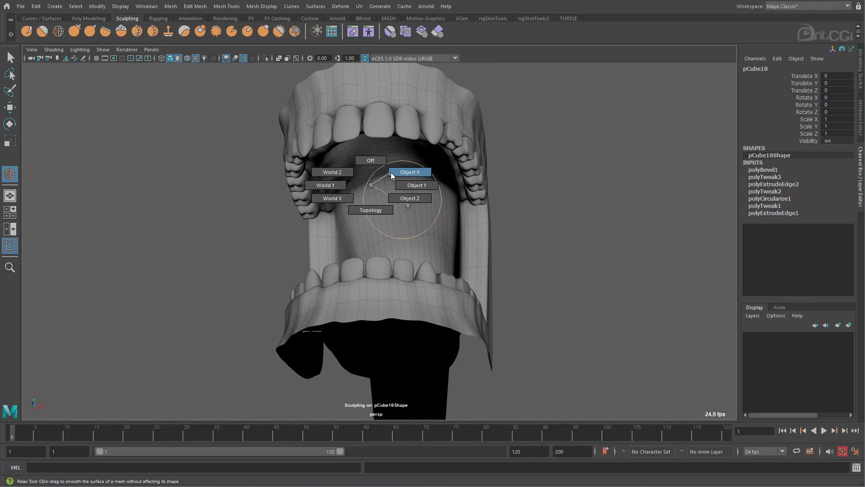
pyautogui.click(410, 172)
pyautogui.moveTo(406, 157)
pyautogui.keyDown('alt'); pyautogui.mouseDown()
pyautogui.moveTo(385, 219)
pyautogui.moveTo(391, 248)
pyautogui.moveTo(362, 358)
pyautogui.mouseUp(); pyautogui.keyUp('alt')
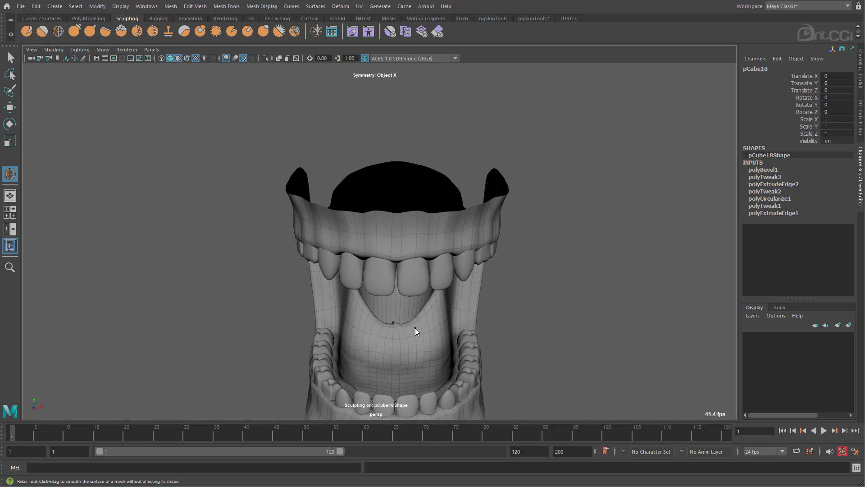
pyautogui.keyDown('alt'); pyautogui.moveTo(396, 336); pyautogui.dragTo(415, 299); pyautogui.keyUp('alt')
pyautogui.moveTo(431, 238)
pyautogui.keyDown('alt'); pyautogui.mouseDown()
pyautogui.moveTo(422, 207)
pyautogui.moveTo(527, 321)
pyautogui.moveTo(483, 314)
pyautogui.moveTo(473, 328)
pyautogui.moveTo(456, 328)
pyautogui.moveTo(469, 325)
pyautogui.mouseUp(); pyautogui.keyUp('alt')
pyautogui.press('w')
pyautogui.click(472, 328)
# Smooth the gum mesh along the inner cheek and rear wall, then deselect it
pyautogui.click(295, 133)
pyautogui.keyDown('alt'); pyautogui.moveTo(295, 136); pyautogui.dragTo(295, 162, button='middle'); pyautogui.keyUp('alt')
pyautogui.press('y')
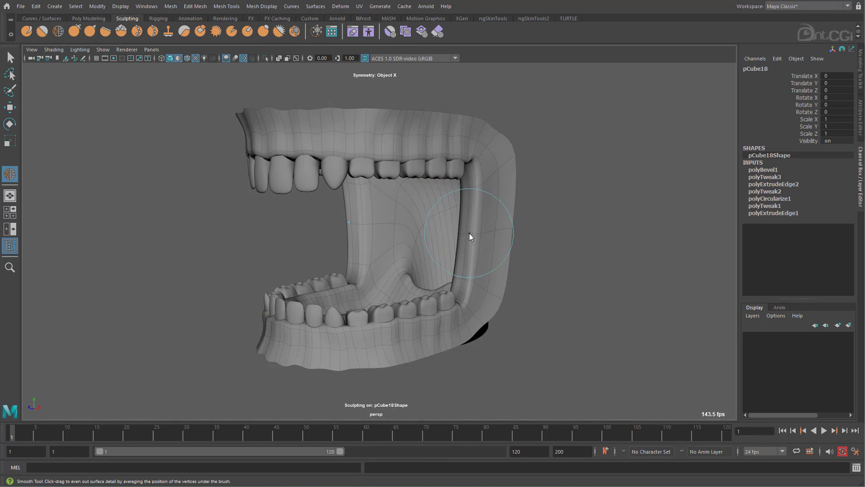
pyautogui.keyDown('alt'); pyautogui.moveTo(469, 263); pyautogui.dragTo(487, 358); pyautogui.keyUp('alt')
pyautogui.press('w')
pyautogui.click(487, 358)
# Turn off the default material display so the mouth shows its assigned material
pyautogui.moveTo(487, 358)
pyautogui.keyDown('alt'); pyautogui.mouseDown(button='right')
pyautogui.moveTo(450, 296)
pyautogui.moveTo(405, 271)
pyautogui.mouseUp(button='right'); pyautogui.keyUp('alt')
pyautogui.click(53, 49)
pyautogui.click(80, 121)
pyautogui.keyDown('alt'); pyautogui.moveTo(405, 316); pyautogui.dragTo(424, 295); pyautogui.keyUp('alt')
pyautogui.keyDown('alt'); pyautogui.moveTo(423, 294); pyautogui.dragTo(604, 324, button='right'); pyautogui.keyUp('alt')
pyautogui.keyDown('alt'); pyautogui.moveTo(604, 324); pyautogui.dragTo(562, 321); pyautogui.keyUp('alt')
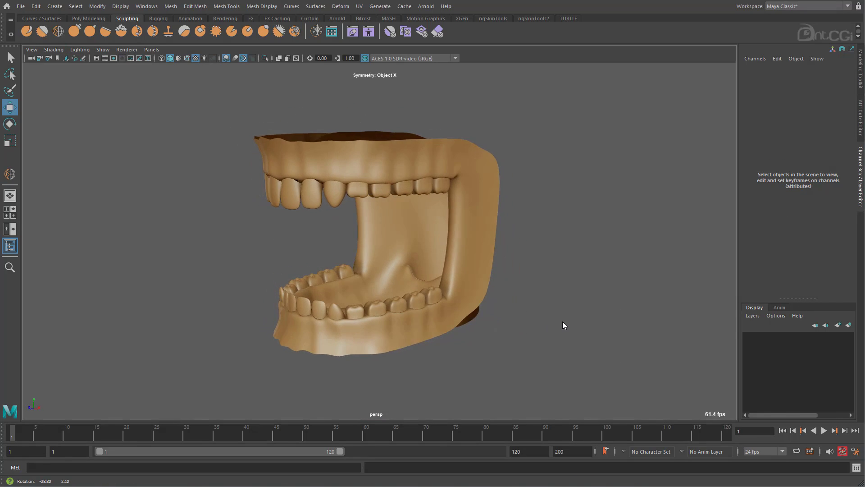
# Examine the joined gums, throat and both rows of teeth from several angles
pyautogui.click(374, 191)
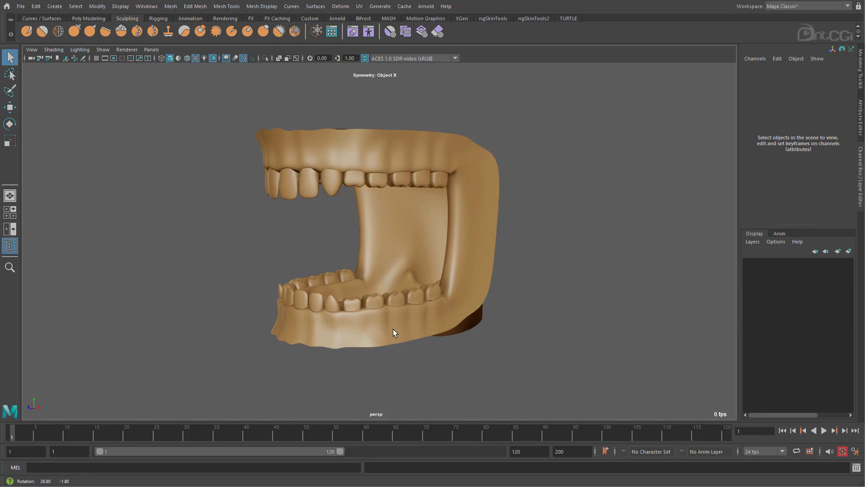
pyautogui.click(360, 290)
pyautogui.moveTo(350, 278); pyautogui.dragTo(297, 211)
pyautogui.keyDown('alt'); pyautogui.moveTo(296, 211); pyautogui.dragTo(316, 225, button='right'); pyautogui.keyUp('alt')
pyautogui.moveTo(318, 231); pyautogui.dragTo(458, 352)
pyautogui.keyDown('alt'); pyautogui.moveTo(457, 352); pyautogui.dragTo(473, 304, button='middle'); pyautogui.keyUp('alt')
pyautogui.click(437, 333)
pyautogui.keyDown('alt'); pyautogui.moveTo(436, 333); pyautogui.dragTo(447, 335); pyautogui.keyUp('alt')
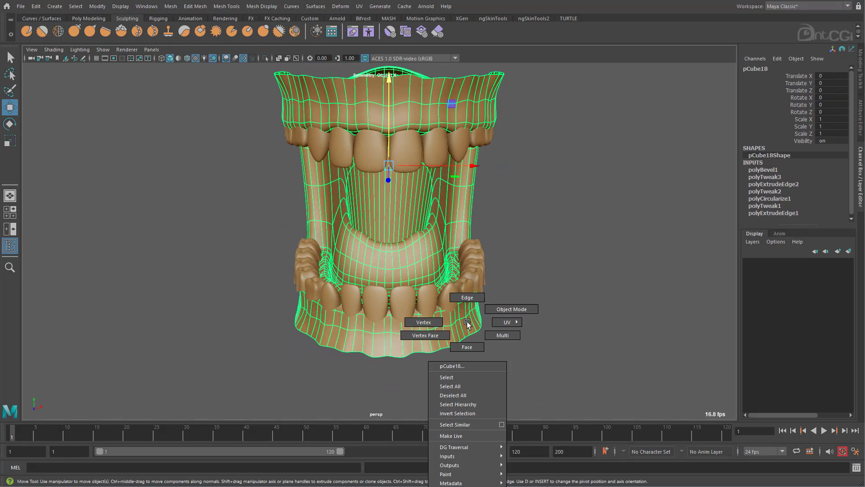
# Turn off modelling symmetry and return the mesh to object mode
pyautogui.moveTo(240, 240); pyautogui.dragTo(238, 240)
pyautogui.keyDown('alt'); pyautogui.moveTo(238, 240); pyautogui.dragTo(194, 273); pyautogui.keyUp('alt')
pyautogui.press('r')
pyautogui.keyDown('ctrl'); pyautogui.moveTo(222, 236); pyautogui.dragTo(218, 210, button='right'); pyautogui.keyUp('ctrl')
pyautogui.keyDown('ctrl'); pyautogui.keyDown('shift'); pyautogui.rightClick(227, 238); pyautogui.keyUp('shift'); pyautogui.keyUp('ctrl')
pyautogui.keyDown('alt'); pyautogui.moveTo(226, 237); pyautogui.dragTo(419, 239); pyautogui.keyUp('alt')
pyautogui.press('F8')
pyautogui.click(510, 336)
# Isolate the lower teeth in the view and select the open bottom border edges of a middle molar
pyautogui.scroll(4, 419, 239)
pyautogui.click(103, 49)
pyautogui.moveTo(117, 63)
pyautogui.click(211, 64)
pyautogui.keyDown('alt'); pyautogui.moveTo(226, 87); pyautogui.dragTo(393, 296); pyautogui.keyUp('alt')
pyautogui.moveTo(356, 291); pyautogui.dragTo(356, 262, button='right')
pyautogui.doubleClick(374, 305)
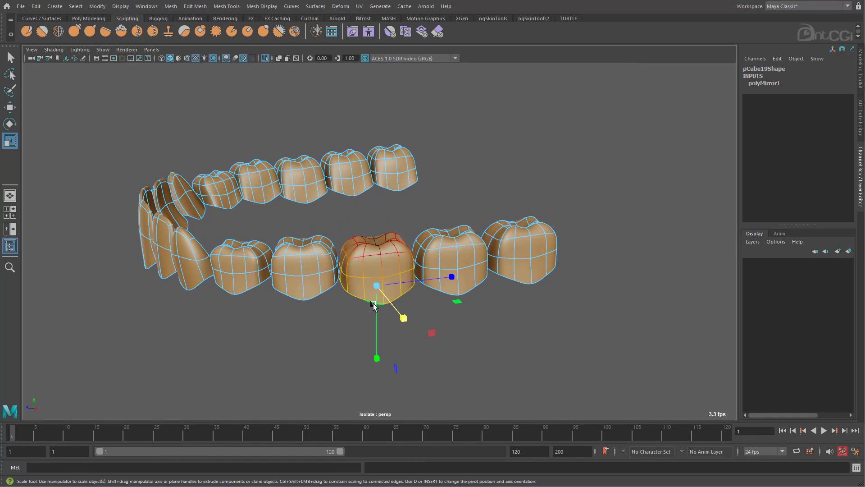
# Shift the whole lower teeth row to a Translate X of -0.239 to centre it on the gum
pyautogui.keyDown('alt'); pyautogui.moveTo(366, 309); pyautogui.dragTo(460, 270); pyautogui.keyUp('alt')
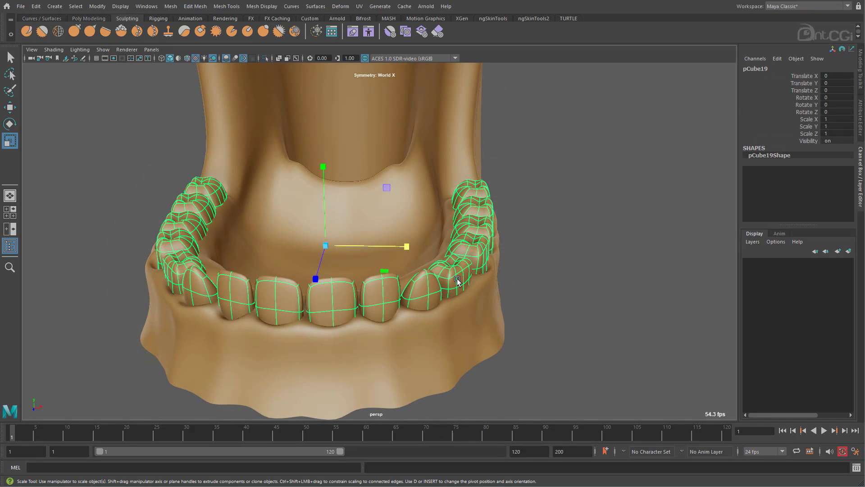
pyautogui.moveTo(457, 279); pyautogui.dragTo(417, 282, button='right')
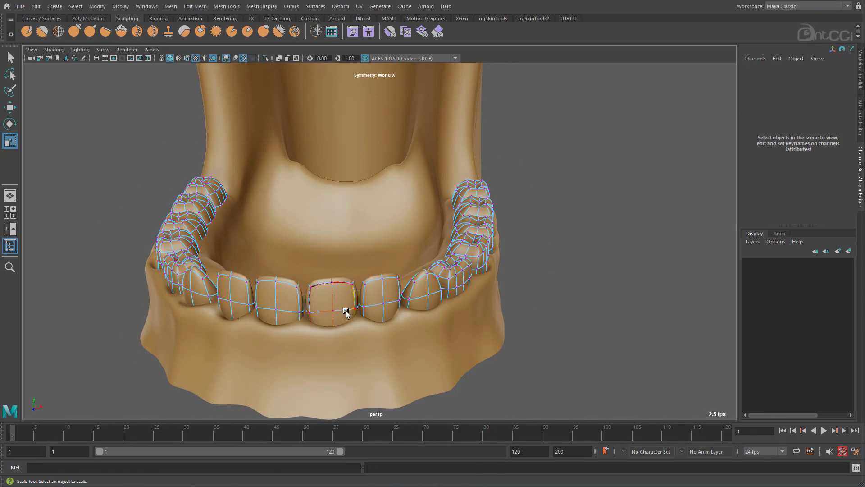
pyautogui.keyDown('alt'); pyautogui.moveTo(342, 310); pyautogui.dragTo(408, 296); pyautogui.keyUp('alt')
pyautogui.moveTo(345, 308); pyautogui.dragTo(372, 289, button='right')
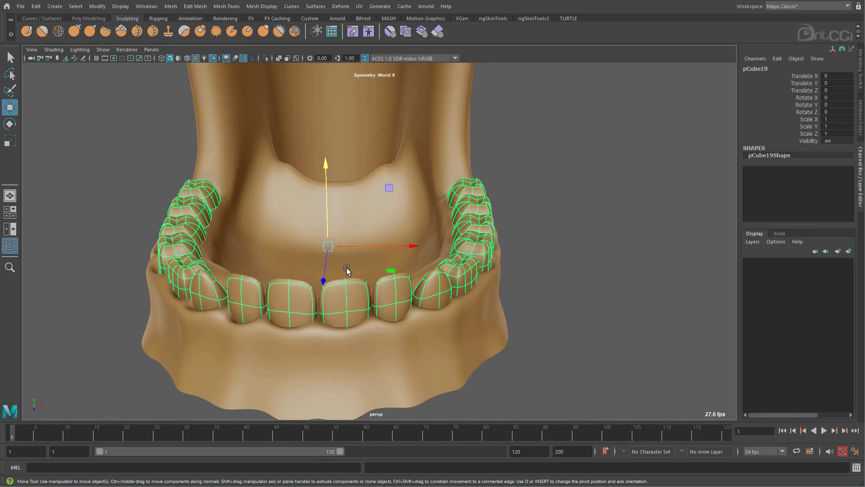
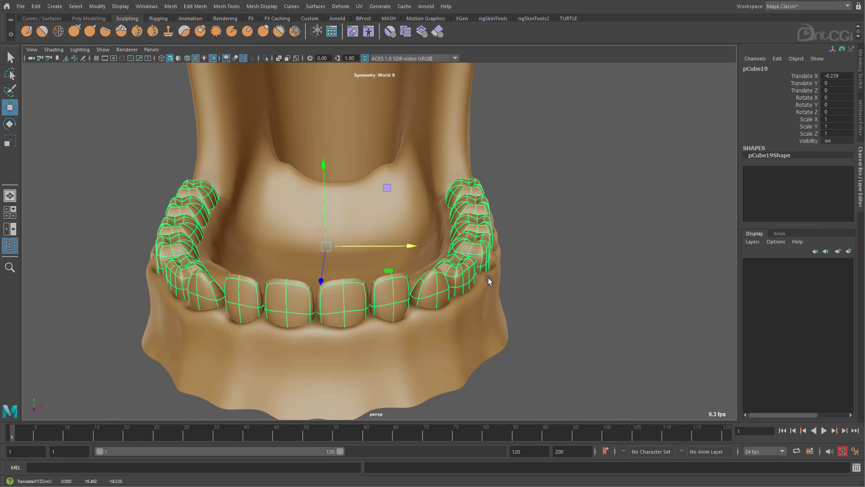
pyautogui.keyDown('alt'); pyautogui.moveTo(489, 280); pyautogui.dragTo(504, 272, button='middle'); pyautogui.keyUp('alt')
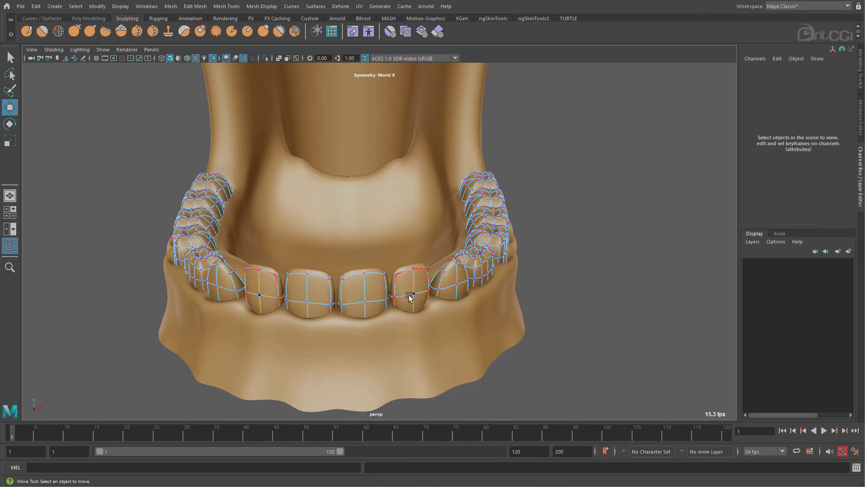
pyautogui.keyDown('alt'); pyautogui.moveTo(453, 285); pyautogui.dragTo(364, 298); pyautogui.keyUp('alt')
pyautogui.moveTo(363, 273); pyautogui.dragTo(383, 262, button='right')
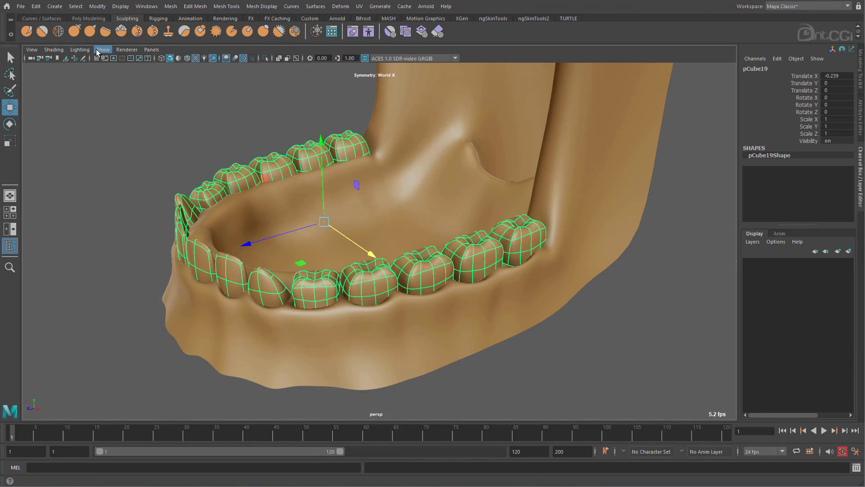
# Freeze the lower teeth row's transformations and isolate the row in the view
pyautogui.click(97, 7)
pyautogui.click(118, 75)
pyautogui.keyDown('alt'); pyautogui.moveTo(437, 344); pyautogui.dragTo(447, 332); pyautogui.keyUp('alt')
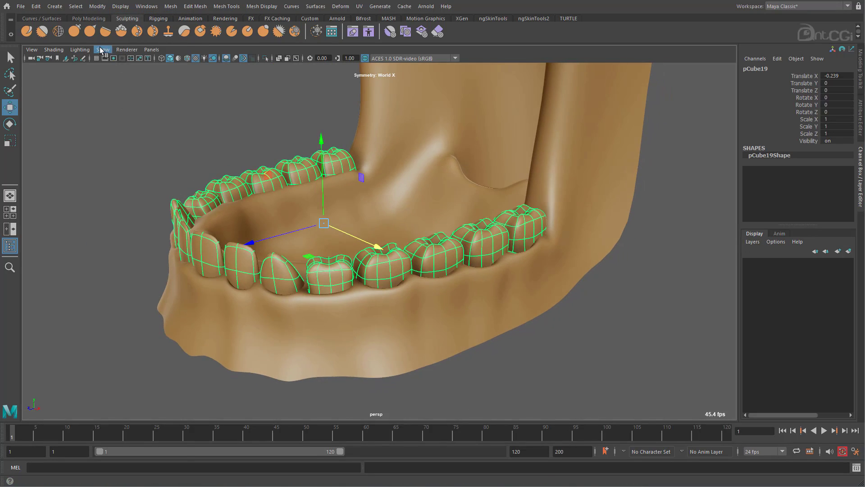
pyautogui.click(103, 50)
pyautogui.moveTo(114, 67)
pyautogui.click(244, 65)
# Select the open bottom border edges of the lower molars and scale them vertically to flatten the tooth bases
pyautogui.keyDown('alt'); pyautogui.moveTo(361, 293); pyautogui.dragTo(359, 271); pyautogui.keyUp('alt')
pyautogui.moveTo(333, 275); pyautogui.dragTo(333, 252, button='right')
pyautogui.doubleClick(328, 291)
pyautogui.press('b')
pyautogui.keyDown('alt'); pyautogui.moveTo(334, 293); pyautogui.dragTo(391, 319); pyautogui.keyUp('alt')
pyautogui.press('r')
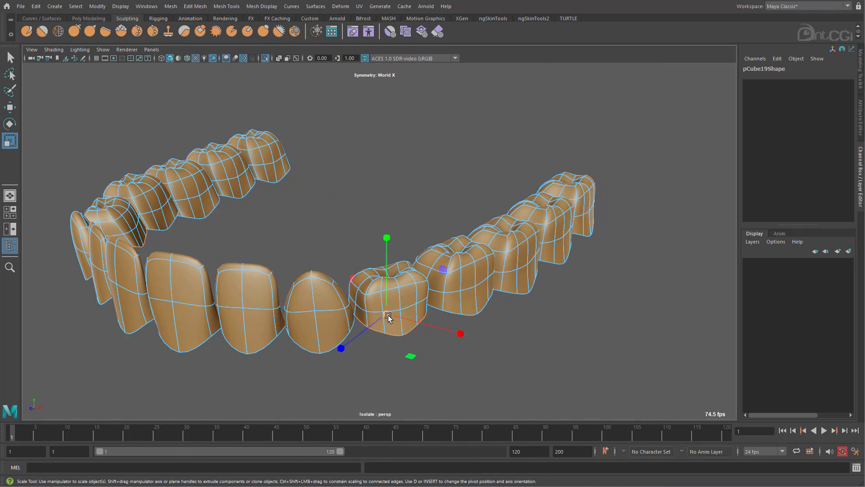
pyautogui.keyDown('alt'); pyautogui.moveTo(388, 283); pyautogui.dragTo(400, 342); pyautogui.keyUp('alt')
pyautogui.moveTo(400, 342); pyautogui.dragTo(369, 341, button='right')
pyautogui.click(400, 341)
pyautogui.keyDown('alt'); pyautogui.moveTo(400, 342); pyautogui.dragTo(332, 237); pyautogui.keyUp('alt')
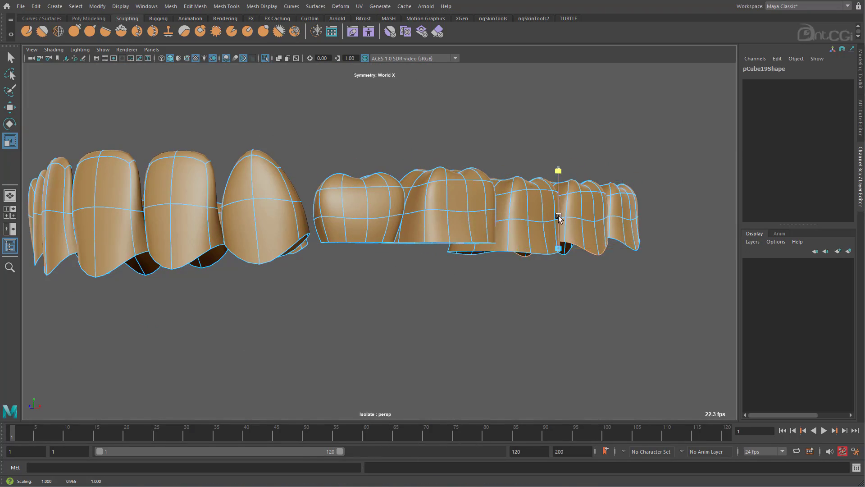
pyautogui.keyDown('alt'); pyautogui.moveTo(558, 210); pyautogui.dragTo(436, 303); pyautogui.keyUp('alt')
# Move individual border edges at the base corners of the lower molars to round out their outlines
pyautogui.keyDown('alt'); pyautogui.moveTo(656, 211); pyautogui.dragTo(300, 150); pyautogui.keyUp('alt')
pyautogui.press('w')
pyautogui.press('r')
pyautogui.press('w')
pyautogui.press('e')
pyautogui.doubleClick(289, 257)
pyautogui.keyDown('alt'); pyautogui.moveTo(293, 312); pyautogui.dragTo(390, 298); pyautogui.keyUp('alt')
pyautogui.press('F10')
pyautogui.click(391, 297)
pyautogui.keyDown('alt'); pyautogui.moveTo(390, 352); pyautogui.dragTo(420, 296); pyautogui.keyUp('alt')
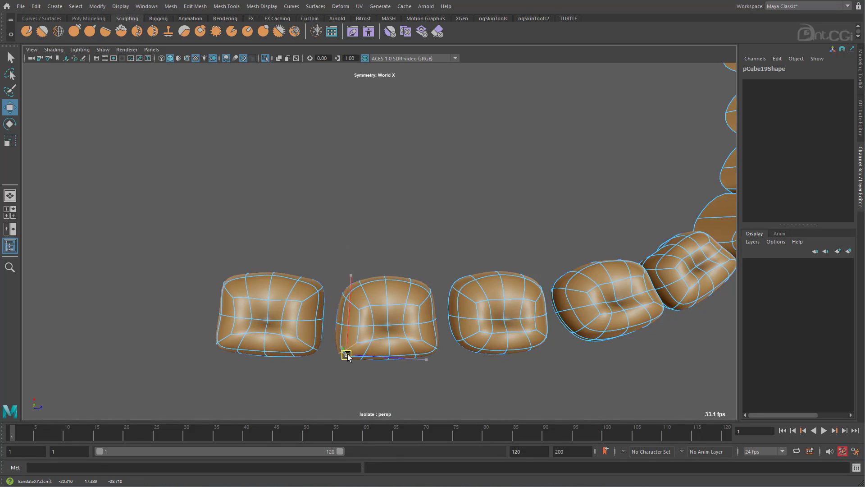
pyautogui.click(306, 341)
pyautogui.keyDown('alt'); pyautogui.moveTo(306, 342); pyautogui.dragTo(406, 328, button='middle'); pyautogui.keyUp('alt')
pyautogui.click(332, 323)
# Adjust the base borders of the lower front teeth and connect the vertical edges into a horizontal loop near the bases
pyautogui.keyDown('alt'); pyautogui.moveTo(329, 274); pyautogui.dragTo(419, 216); pyautogui.keyUp('alt')
pyautogui.doubleClick(400, 274)
pyautogui.press('r')
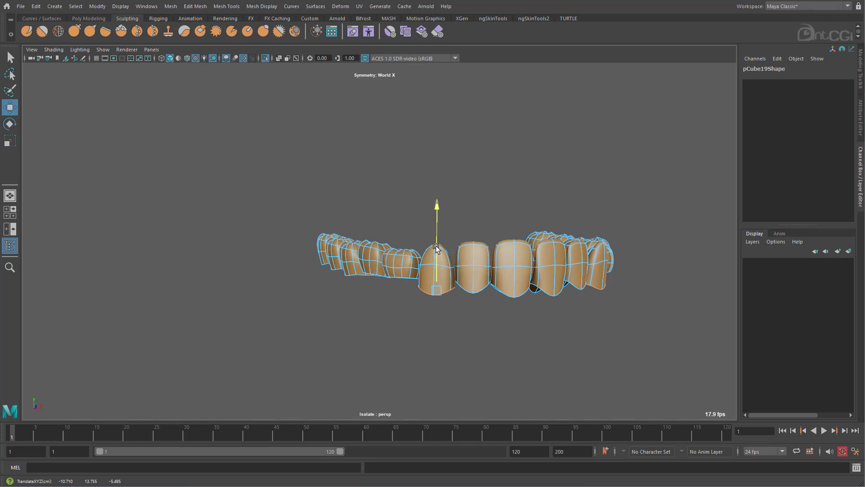
pyautogui.keyDown('shift'); pyautogui.click(341, 266); pyautogui.keyUp('shift')
pyautogui.keyDown('shift'); pyautogui.click(374, 265); pyautogui.keyUp('shift')
pyautogui.keyDown('shift'); pyautogui.moveTo(386, 289); pyautogui.dragTo(387, 388, button='right'); pyautogui.keyUp('shift')
pyautogui.keyDown('alt'); pyautogui.moveTo(392, 311); pyautogui.dragTo(619, 309); pyautogui.keyUp('alt')
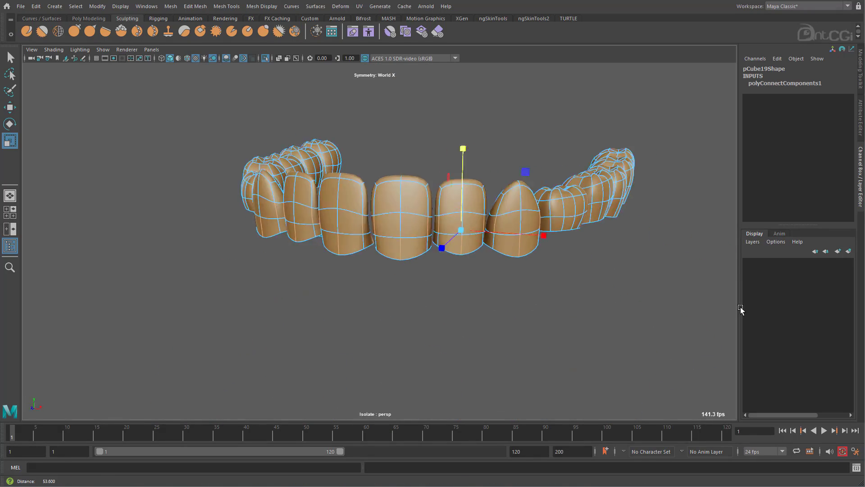
# Select a whole lower molar by its vertices, with World X symmetry, and move it into line with the row
pyautogui.press('w')
pyautogui.keyDown('alt'); pyautogui.moveTo(502, 255); pyautogui.dragTo(404, 206); pyautogui.keyUp('alt')
pyautogui.click(404, 206)
pyautogui.moveTo(409, 176); pyautogui.dragTo(202, 267)
pyautogui.click(377, 231)
pyautogui.click(461, 272)
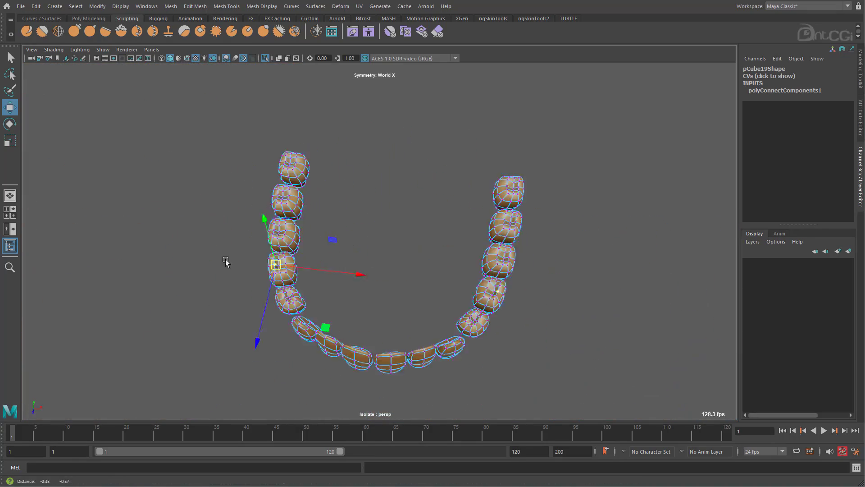
pyautogui.keyDown('ctrl'); pyautogui.moveTo(242, 330); pyautogui.dragTo(229, 362, button='right'); pyautogui.keyUp('ctrl')
pyautogui.press('w')
pyautogui.keyDown('alt'); pyautogui.moveTo(229, 315); pyautogui.dragTo(378, 342); pyautogui.keyUp('alt')
pyautogui.press('e')
# Rotate and move the remaining lower back teeth to even their spacing, and adjust the crown vertices of the last molar
pyautogui.keyDown('ctrl'); pyautogui.moveTo(315, 220); pyautogui.dragTo(319, 224, button='right'); pyautogui.keyUp('ctrl')
pyautogui.click(361, 297)
pyautogui.keyDown('ctrl'); pyautogui.moveTo(311, 254); pyautogui.dragTo(295, 316, button='right'); pyautogui.keyUp('ctrl')
pyautogui.keyDown('alt'); pyautogui.moveTo(341, 287); pyautogui.dragTo(382, 311); pyautogui.keyUp('alt')
pyautogui.press('w')
pyautogui.moveTo(365, 270); pyautogui.dragTo(393, 294)
pyautogui.keyDown('alt'); pyautogui.moveTo(393, 294); pyautogui.dragTo(468, 286); pyautogui.keyUp('alt')
pyautogui.keyDown('ctrl'); pyautogui.moveTo(412, 199); pyautogui.dragTo(438, 253); pyautogui.keyUp('ctrl')
pyautogui.keyDown('alt'); pyautogui.moveTo(442, 252); pyautogui.dragTo(484, 268); pyautogui.keyUp('alt')
pyautogui.moveTo(493, 231); pyautogui.dragTo(494, 243, button='right')
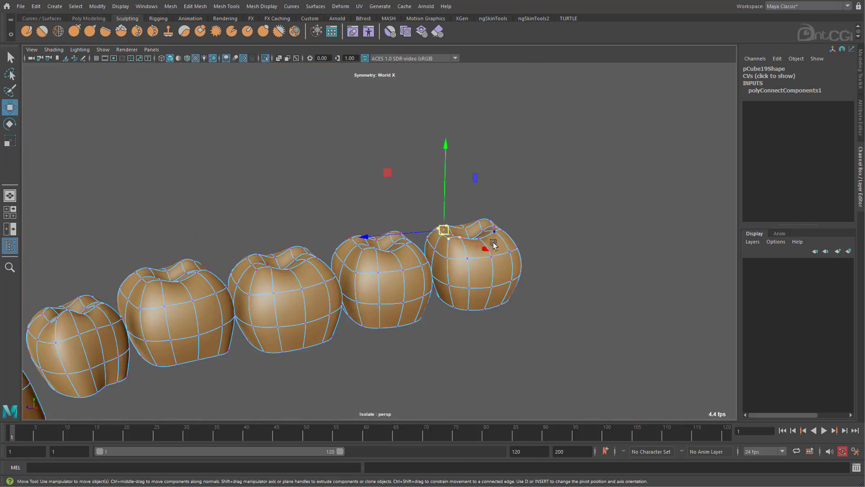
pyautogui.keyDown('alt'); pyautogui.moveTo(493, 209); pyautogui.dragTo(506, 311); pyautogui.keyUp('alt')
pyautogui.click(383, 251)
# Return the lower teeth to object mode and display the whole mouth with the default material
pyautogui.press('f')
pyautogui.moveTo(506, 311); pyautogui.dragTo(525, 291, button='right')
pyautogui.keyDown('alt'); pyautogui.moveTo(506, 311); pyautogui.dragTo(416, 306, button='right'); pyautogui.keyUp('alt')
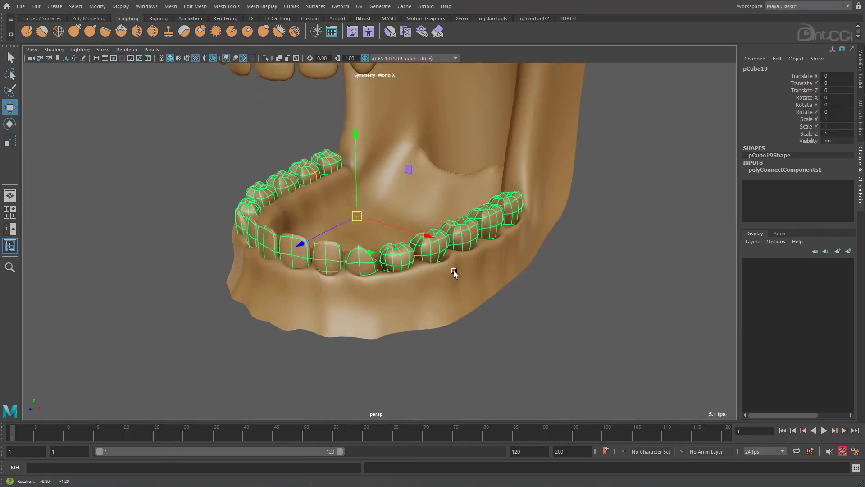
pyautogui.keyDown('alt'); pyautogui.moveTo(388, 189); pyautogui.dragTo(401, 204); pyautogui.keyUp('alt')
pyautogui.click(53, 49)
pyautogui.click(74, 129)
# Sculpt the gum mesh with the Grab tool and Object X symmetry to fit its rim around the lower teeth
pyautogui.moveTo(353, 166)
pyautogui.mouseDown()
pyautogui.moveTo(348, 191)
pyautogui.moveTo(396, 141)
pyautogui.mouseUp()
pyautogui.press('w')
pyautogui.click(336, 180)
pyautogui.click(74, 32)
pyautogui.keyDown('alt'); pyautogui.moveTo(378, 252); pyautogui.dragTo(377, 216); pyautogui.keyUp('alt')
pyautogui.keyDown('alt'); pyautogui.moveTo(369, 329); pyautogui.dragTo(406, 311, button='right'); pyautogui.keyUp('alt')
pyautogui.moveTo(500, 257)
pyautogui.keyDown('alt'); pyautogui.mouseDown()
pyautogui.moveTo(396, 251)
pyautogui.moveTo(383, 231)
pyautogui.moveTo(221, 269)
pyautogui.mouseUp(); pyautogui.keyUp('alt')
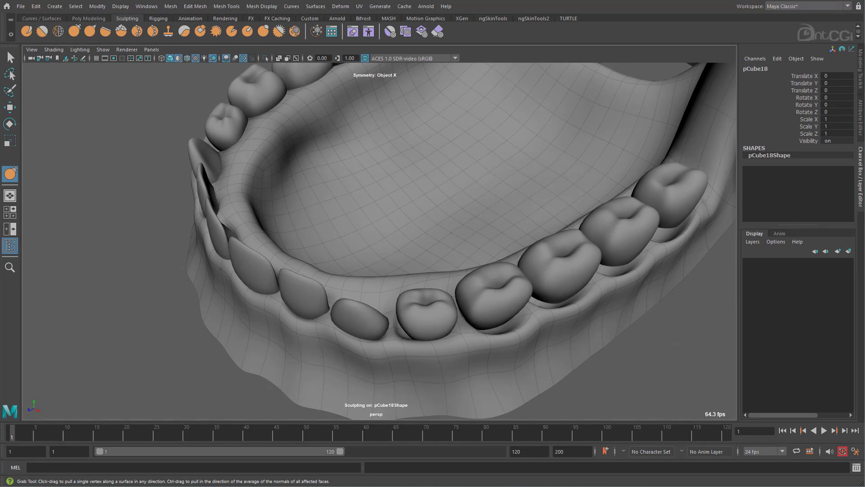
pyautogui.moveTo(393, 350)
pyautogui.keyDown('alt'); pyautogui.mouseDown()
pyautogui.moveTo(455, 303)
pyautogui.moveTo(506, 234)
pyautogui.mouseUp(); pyautogui.keyUp('alt')
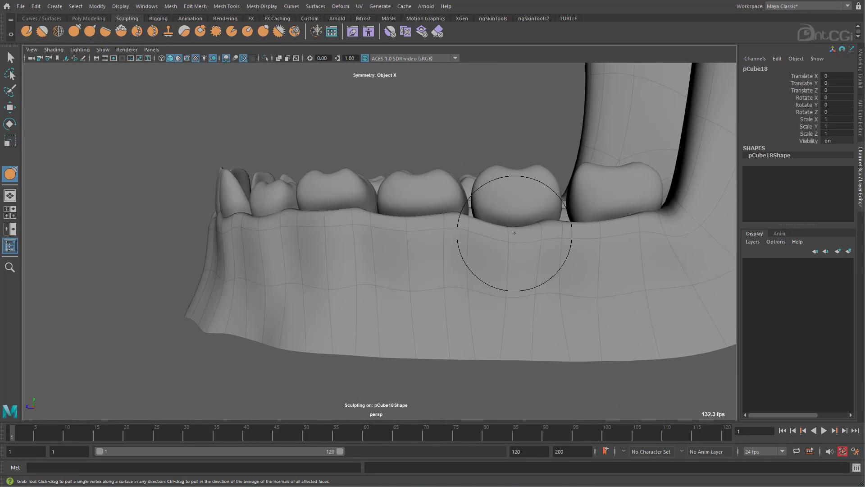
pyautogui.keyDown('alt'); pyautogui.moveTo(619, 235); pyautogui.dragTo(534, 266); pyautogui.keyUp('alt')
pyautogui.keyDown('alt'); pyautogui.moveTo(608, 270); pyautogui.dragTo(516, 243); pyautogui.keyUp('alt')
pyautogui.moveTo(531, 297)
pyautogui.keyDown('alt'); pyautogui.mouseDown()
pyautogui.moveTo(518, 216)
pyautogui.moveTo(479, 248)
pyautogui.moveTo(460, 283)
pyautogui.moveTo(481, 256)
pyautogui.moveTo(494, 255)
pyautogui.moveTo(560, 318)
pyautogui.moveTo(521, 253)
pyautogui.moveTo(535, 311)
pyautogui.moveTo(518, 247)
pyautogui.moveTo(180, 286)
pyautogui.moveTo(528, 201)
pyautogui.moveTo(532, 338)
pyautogui.moveTo(421, 299)
pyautogui.moveTo(392, 306)
pyautogui.moveTo(435, 227)
pyautogui.moveTo(483, 280)
pyautogui.moveTo(481, 272)
pyautogui.mouseUp(); pyautogui.keyUp('alt')
pyautogui.moveTo(481, 272)
pyautogui.keyDown('alt'); pyautogui.mouseDown()
pyautogui.moveTo(472, 331)
pyautogui.moveTo(467, 270)
pyautogui.mouseUp(); pyautogui.keyUp('alt')
pyautogui.moveTo(467, 270)
pyautogui.keyDown('alt'); pyautogui.mouseDown()
pyautogui.moveTo(468, 225)
pyautogui.moveTo(442, 259)
pyautogui.moveTo(609, 348)
pyautogui.moveTo(385, 300)
pyautogui.moveTo(361, 170)
pyautogui.moveTo(444, 224)
pyautogui.moveTo(319, 261)
pyautogui.moveTo(551, 234)
pyautogui.moveTo(516, 247)
pyautogui.mouseUp(); pyautogui.keyUp('alt')
pyautogui.keyDown('alt'); pyautogui.moveTo(455, 210); pyautogui.dragTo(454, 171); pyautogui.keyUp('alt')
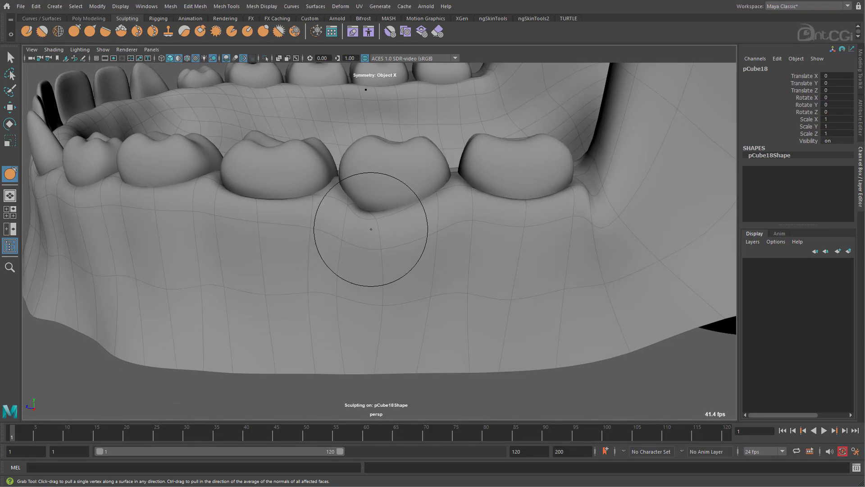
# Turn off the default material display and isolate the upper teeth row in the view
pyautogui.keyDown('alt'); pyautogui.moveTo(393, 250); pyautogui.dragTo(300, 228); pyautogui.keyUp('alt')
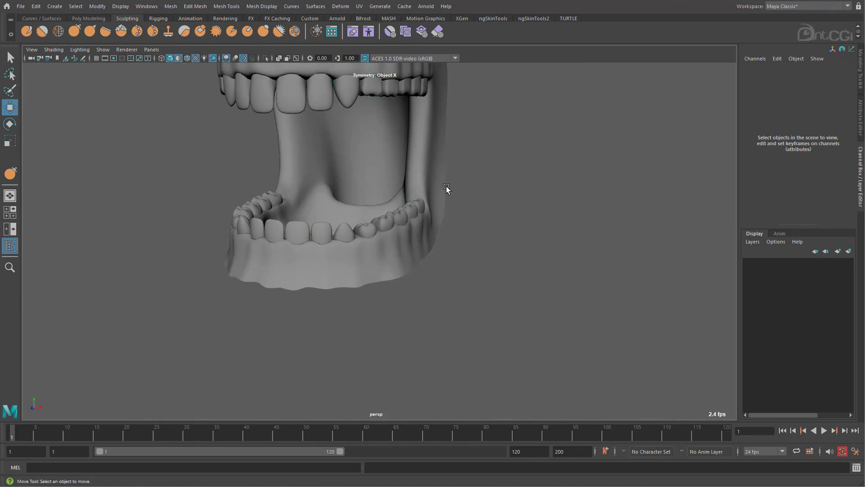
pyautogui.click(316, 203)
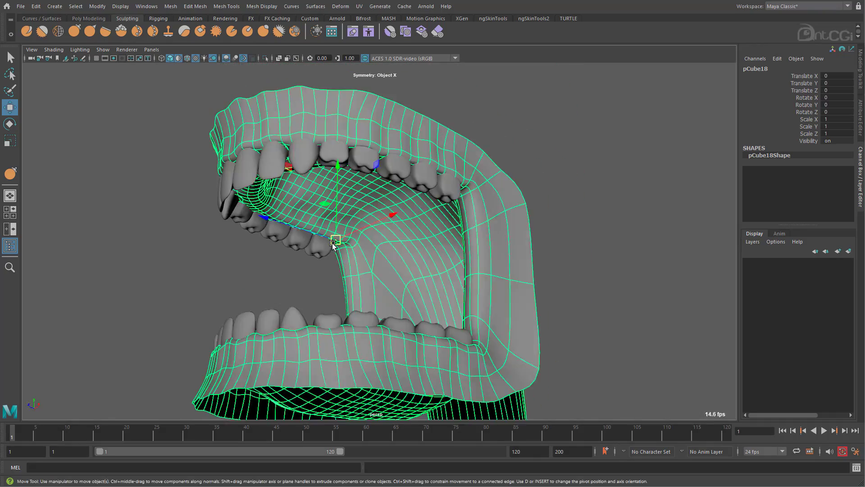
pyautogui.click(54, 50)
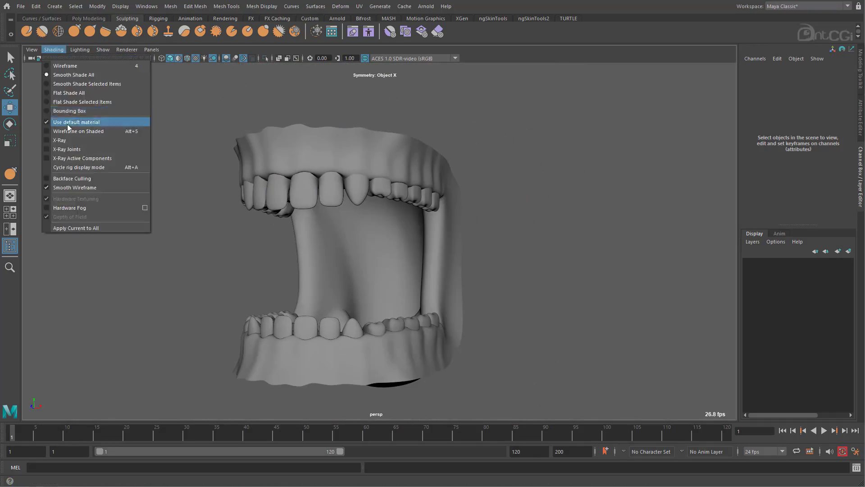
pyautogui.click(68, 125)
pyautogui.click(506, 231)
pyautogui.moveTo(496, 128); pyautogui.dragTo(428, 236)
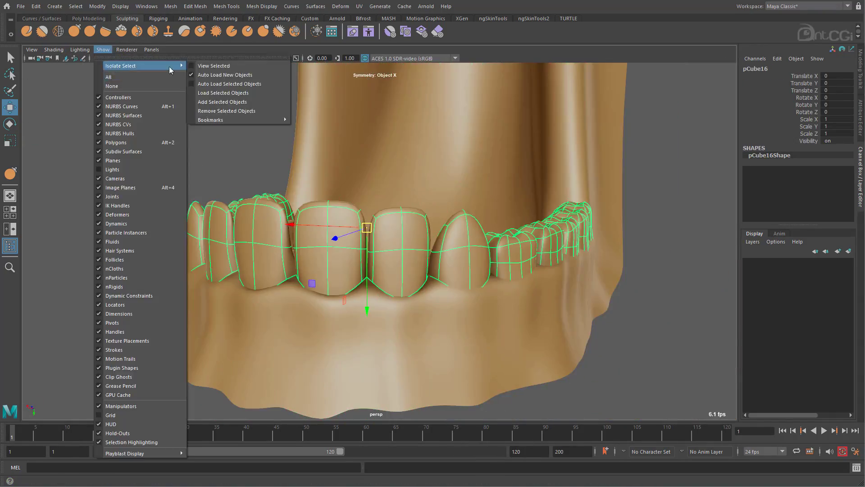
pyautogui.click(222, 63)
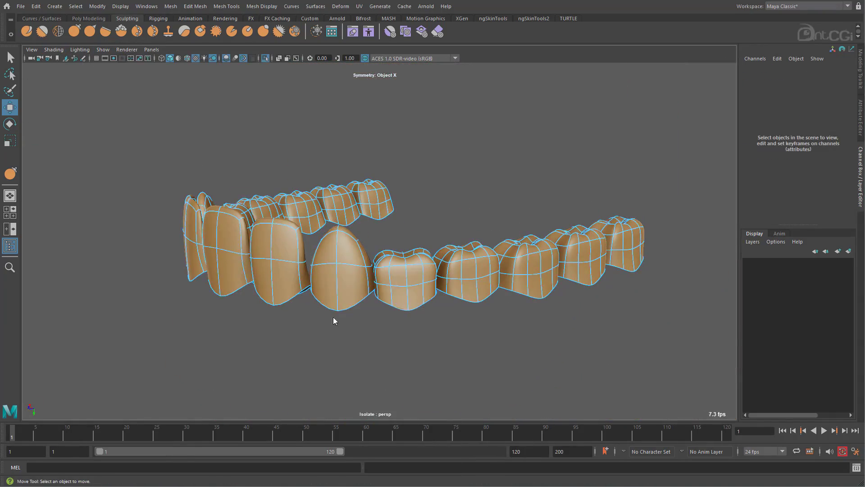
# Flatten the open base border edges of the upper molars and add a horizontal edge loop near the tooth bases
pyautogui.doubleClick(397, 307)
pyautogui.press('r')
pyautogui.moveTo(403, 371); pyautogui.dragTo(402, 343)
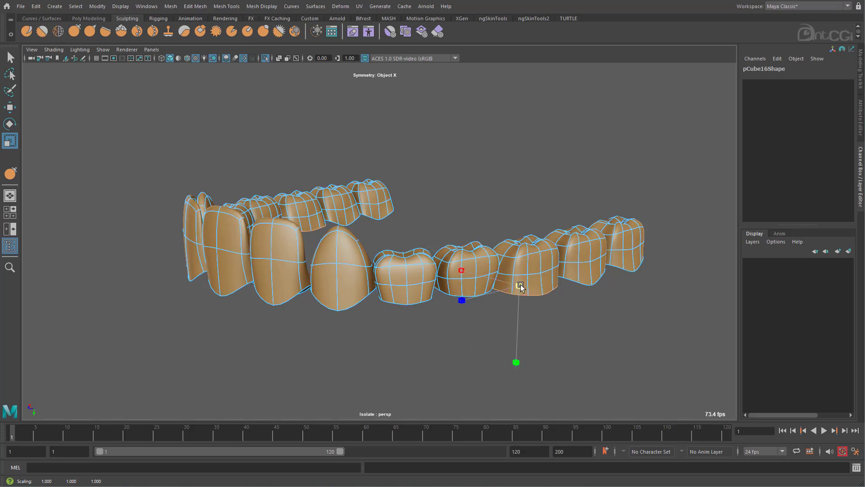
pyautogui.keyDown('alt'); pyautogui.moveTo(609, 299); pyautogui.dragTo(331, 274); pyautogui.keyUp('alt')
pyautogui.press('w')
pyautogui.click(375, 158)
# Move individual edges at the base corners of the upper back teeth to round out their outlines
pyautogui.press('F10')
pyautogui.click(321, 327)
pyautogui.keyDown('alt'); pyautogui.moveTo(321, 327); pyautogui.dragTo(406, 279); pyautogui.keyUp('alt')
pyautogui.moveTo(412, 277); pyautogui.dragTo(406, 296)
pyautogui.moveTo(405, 296); pyautogui.dragTo(411, 290)
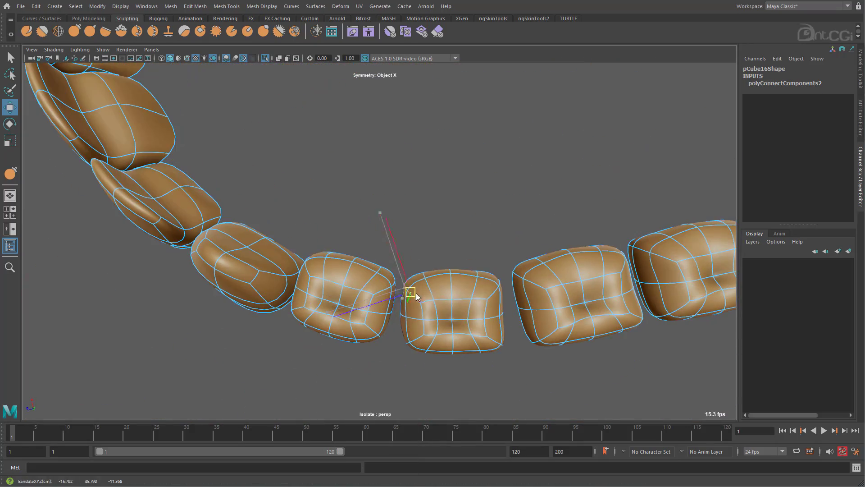
pyautogui.keyDown('alt'); pyautogui.moveTo(534, 291); pyautogui.dragTo(473, 316); pyautogui.keyUp('alt')
pyautogui.moveTo(474, 332); pyautogui.dragTo(415, 271)
pyautogui.click(412, 261)
pyautogui.click(488, 322)
pyautogui.keyDown('alt'); pyautogui.moveTo(478, 311); pyautogui.dragTo(377, 293); pyautogui.keyUp('alt')
pyautogui.moveTo(376, 285); pyautogui.dragTo(373, 283)
pyautogui.moveTo(459, 273); pyautogui.dragTo(457, 275)
pyautogui.keyDown('alt'); pyautogui.moveTo(456, 275); pyautogui.dragTo(344, 284); pyautogui.keyUp('alt')
# Select whole upper back teeth one at a time, then scale and move them to even the gaps
pyautogui.keyDown('ctrl'); pyautogui.moveTo(344, 284); pyautogui.dragTo(331, 345, button='right'); pyautogui.keyUp('ctrl')
pyautogui.press('r')
pyautogui.keyDown('alt'); pyautogui.moveTo(331, 345); pyautogui.dragTo(463, 249); pyautogui.keyUp('alt')
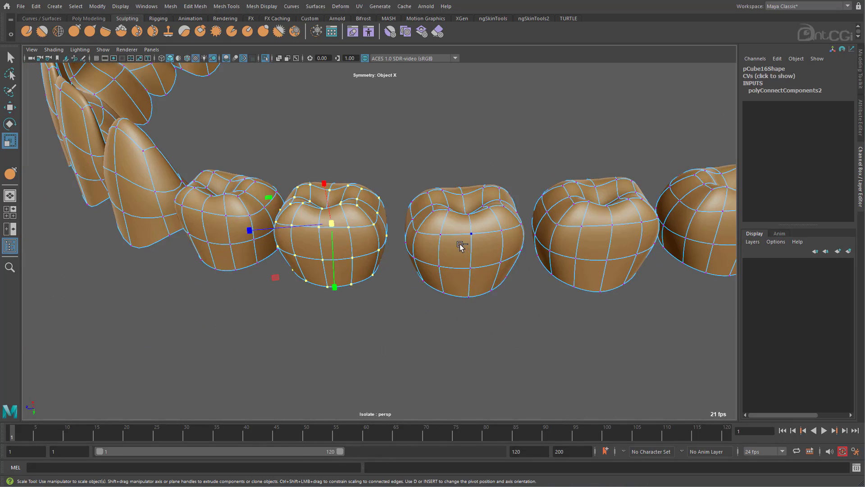
pyautogui.moveTo(460, 293); pyautogui.dragTo(460, 289)
pyautogui.press('w')
pyautogui.keyDown('alt'); pyautogui.moveTo(459, 289); pyautogui.dragTo(564, 252); pyautogui.keyUp('alt')
pyautogui.click(578, 240)
pyautogui.keyDown('ctrl'); pyautogui.moveTo(564, 252); pyautogui.dragTo(555, 298, button='right'); pyautogui.keyUp('ctrl')
pyautogui.press('r')
pyautogui.keyDown('alt'); pyautogui.moveTo(559, 270); pyautogui.dragTo(667, 239); pyautogui.keyUp('alt')
# Grow vertex selections over further upper teeth to resize and reposition them within the row
pyautogui.click(547, 183)
pyautogui.hotkey('shift', '.')
pyautogui.hotkey('shift', '.')
pyautogui.press('r')
pyautogui.click(422, 189)
pyautogui.hotkey('shift', '.')
pyautogui.hotkey('shift', '.')
pyautogui.moveTo(343, 185)
pyautogui.keyDown('alt'); pyautogui.mouseDown()
pyautogui.moveTo(442, 198)
pyautogui.moveTo(479, 250)
pyautogui.moveTo(509, 168)
pyautogui.moveTo(438, 155)
pyautogui.moveTo(544, 175)
pyautogui.moveTo(512, 197)
pyautogui.moveTo(481, 160)
pyautogui.moveTo(424, 167)
pyautogui.moveTo(498, 256)
pyautogui.moveTo(361, 214)
pyautogui.moveTo(384, 175)
pyautogui.moveTo(332, 257)
pyautogui.moveTo(371, 322)
pyautogui.moveTo(446, 278)
pyautogui.moveTo(503, 294)
pyautogui.mouseUp(); pyautogui.keyUp('alt')
pyautogui.click(500, 201)
pyautogui.press('w')
pyautogui.keyDown('shift'); pyautogui.click(544, 175); pyautogui.keyUp('shift')
# Sculpt the upper gum with the Grab tool to fit its rim around the upper teeth, using the default material
pyautogui.click(352, 113)
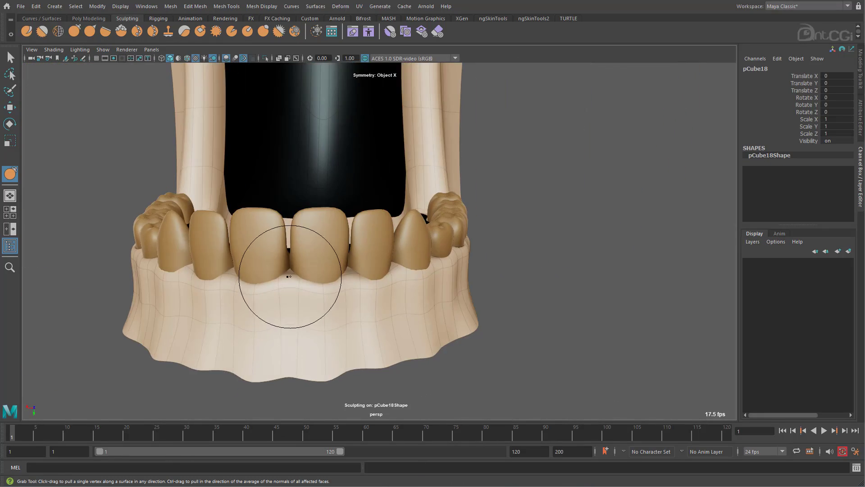
pyautogui.moveTo(290, 276)
pyautogui.keyDown('alt'); pyautogui.mouseDown()
pyautogui.moveTo(278, 283)
pyautogui.moveTo(253, 235)
pyautogui.moveTo(290, 259)
pyautogui.mouseUp(); pyautogui.keyUp('alt')
pyautogui.moveTo(392, 259)
pyautogui.keyDown('alt'); pyautogui.mouseDown()
pyautogui.moveTo(344, 259)
pyautogui.moveTo(359, 329)
pyautogui.mouseUp(); pyautogui.keyUp('alt')
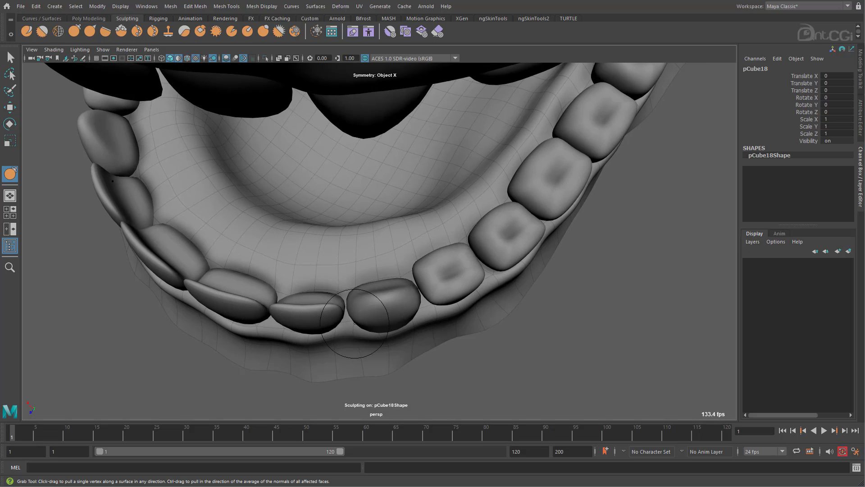
pyautogui.keyDown('alt'); pyautogui.moveTo(355, 324); pyautogui.dragTo(355, 271); pyautogui.keyUp('alt')
pyautogui.keyDown('alt'); pyautogui.moveTo(378, 340); pyautogui.dragTo(489, 272); pyautogui.keyUp('alt')
pyautogui.keyDown('alt'); pyautogui.moveTo(488, 272); pyautogui.dragTo(504, 342, button='right'); pyautogui.keyUp('alt')
pyautogui.keyDown('alt'); pyautogui.moveTo(505, 342); pyautogui.dragTo(469, 254, button='middle'); pyautogui.keyUp('alt')
# Put the gum mesh and lower teeth into component mode together and select everything in the lower half of the mouth
pyautogui.press('w')
pyautogui.keyDown('alt'); pyautogui.moveTo(468, 254); pyautogui.dragTo(430, 255); pyautogui.keyUp('alt')
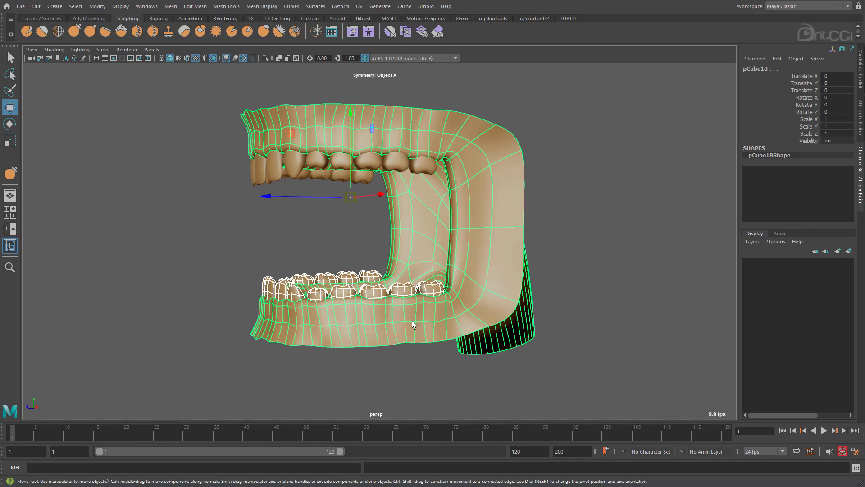
pyautogui.press('F8')
pyautogui.keyDown('alt'); pyautogui.moveTo(551, 319); pyautogui.dragTo(450, 333); pyautogui.keyUp('alt')
pyautogui.moveTo(608, 382); pyautogui.dragTo(291, 253)
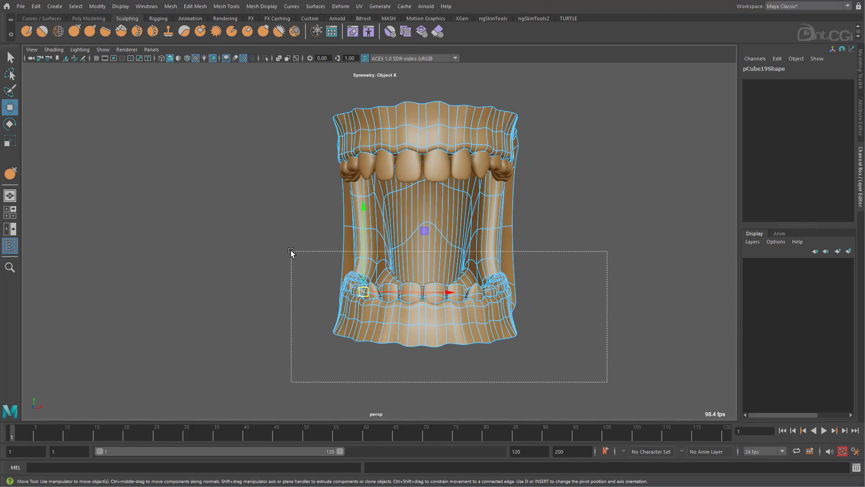
# Turn on soft selection and raise the lower gum and teeth towards the upper teeth, refining the selection
pyautogui.keyDown('alt'); pyautogui.moveTo(588, 310); pyautogui.dragTo(483, 308); pyautogui.keyUp('alt')
pyautogui.press('b')
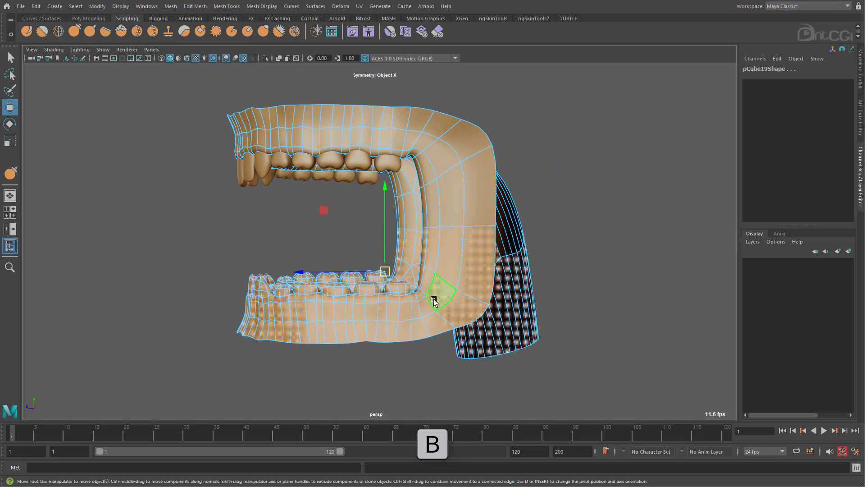
pyautogui.moveTo(387, 230); pyautogui.dragTo(388, 201)
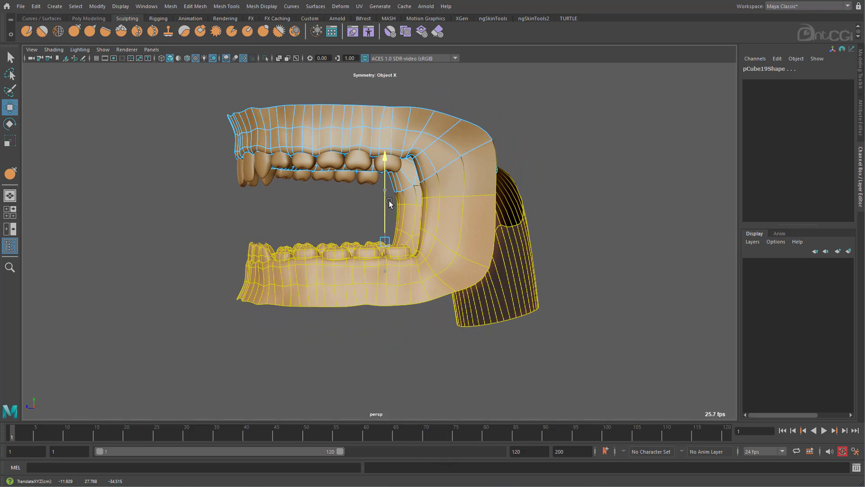
pyautogui.press('ctrl+less')
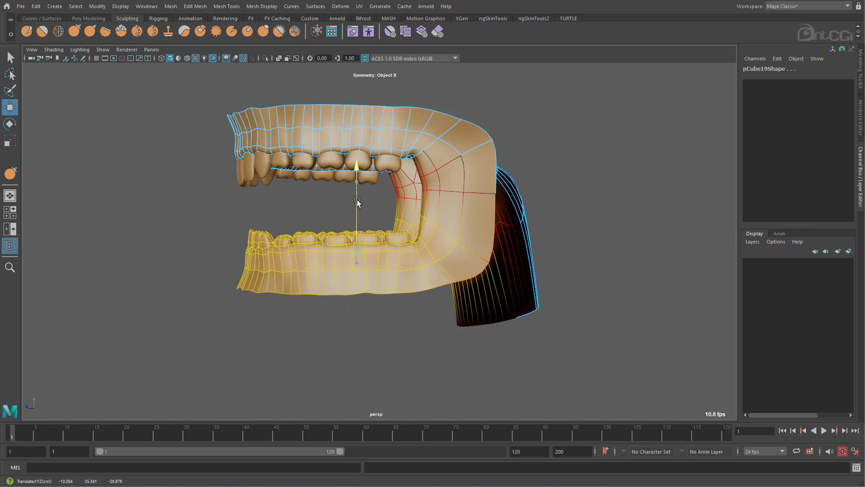
pyautogui.moveTo(358, 177); pyautogui.dragTo(361, 148)
pyautogui.keyDown('alt'); pyautogui.moveTo(360, 150); pyautogui.dragTo(358, 218); pyautogui.keyUp('alt')
pyautogui.keyDown('alt'); pyautogui.moveTo(357, 218); pyautogui.dragTo(385, 210, button='right'); pyautogui.keyUp('alt')
pyautogui.moveTo(350, 148); pyautogui.dragTo(350, 153)
# Rotate the lower jaw slightly and move it back down to leave the mouth partly open
pyautogui.press('e')
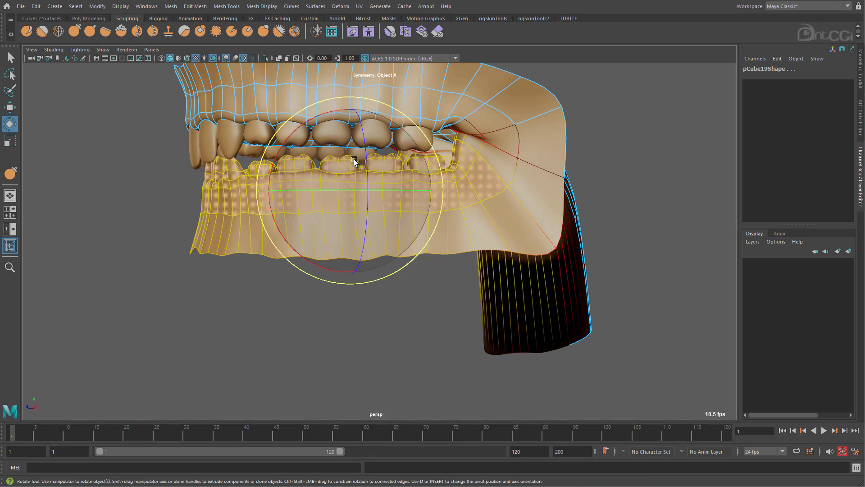
pyautogui.moveTo(325, 120); pyautogui.dragTo(314, 114)
pyautogui.press('w')
pyautogui.moveTo(350, 145); pyautogui.dragTo(351, 162)
pyautogui.keyDown('alt'); pyautogui.moveTo(401, 249); pyautogui.dragTo(350, 242); pyautogui.keyUp('alt')
pyautogui.moveTo(359, 184); pyautogui.dragTo(352, 220)
# Return the jaw meshes to object mode, select the gum mesh for the Relax sculpting tool, and show the default material
pyautogui.moveTo(492, 213); pyautogui.dragTo(541, 186, button='right')
pyautogui.click(599, 190)
pyautogui.moveTo(372, 223)
pyautogui.keyDown('alt'); pyautogui.mouseDown()
pyautogui.moveTo(433, 241)
pyautogui.moveTo(338, 217)
pyautogui.mouseUp(); pyautogui.keyUp('alt')
pyautogui.click(434, 241)
pyautogui.click(57, 31)
pyautogui.click(53, 49)
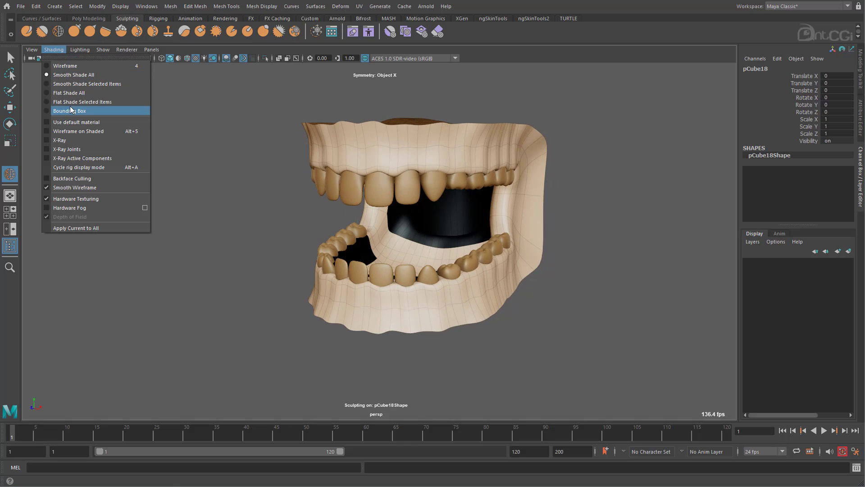
pyautogui.click(73, 121)
pyautogui.keyDown('alt'); pyautogui.moveTo(493, 247); pyautogui.dragTo(400, 197); pyautogui.keyUp('alt')
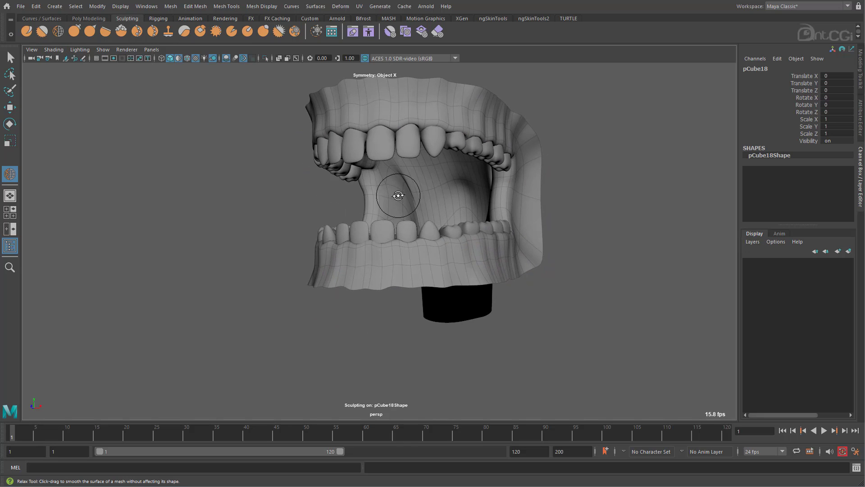
pyautogui.keyDown('alt'); pyautogui.moveTo(449, 185); pyautogui.dragTo(443, 281); pyautogui.keyUp('alt')
# Select all vertices of the lower teeth and raise them slightly in the lower gum
pyautogui.press('w')
pyautogui.click(386, 272)
pyautogui.moveTo(386, 273); pyautogui.dragTo(347, 277, button='right')
pyautogui.moveTo(251, 189); pyautogui.dragTo(627, 352)
pyautogui.keyDown('alt'); pyautogui.moveTo(443, 284); pyautogui.dragTo(395, 292); pyautogui.keyUp('alt')
pyautogui.press('w')
pyautogui.moveTo(189, 267); pyautogui.dragTo(189, 234)
pyautogui.keyDown('alt'); pyautogui.moveTo(317, 296); pyautogui.dragTo(371, 277, button='middle'); pyautogui.keyUp('alt')
pyautogui.scroll(2, 371, 277)
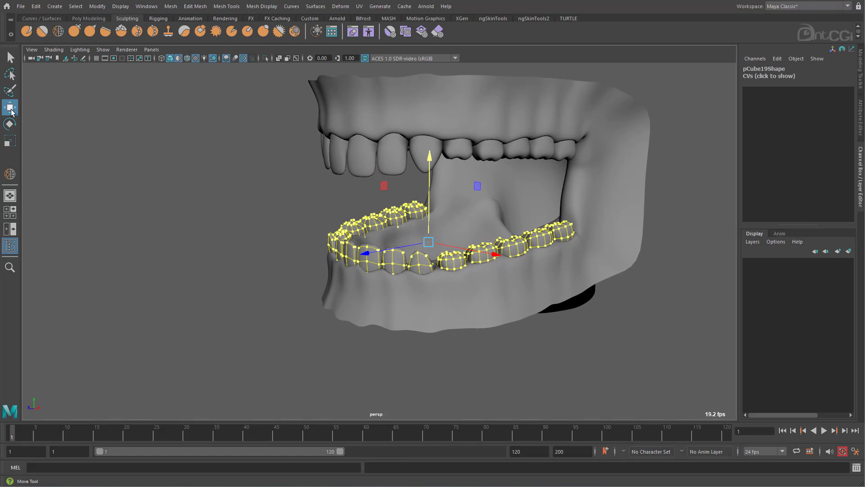
# Set the Move tool's axis orientation to Normal and nudge the lower teeth vertices along their normals, ending in object mode
pyautogui.doubleClick(10, 108)
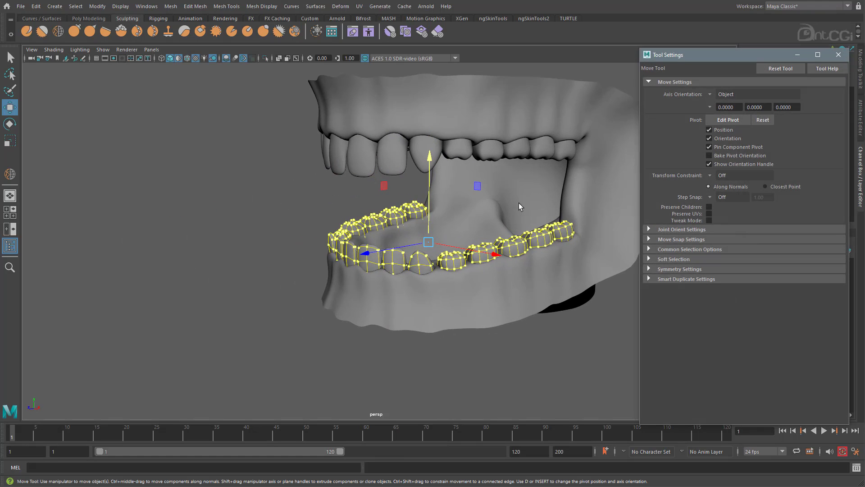
pyautogui.press('f')
pyautogui.click(710, 93)
pyautogui.click(725, 127)
pyautogui.keyDown('alt'); pyautogui.moveTo(442, 289); pyautogui.dragTo(421, 272); pyautogui.keyUp('alt')
pyautogui.keyDown('alt'); pyautogui.moveTo(421, 272); pyautogui.dragTo(588, 279, button='right'); pyautogui.keyUp('alt')
pyautogui.moveTo(417, 208); pyautogui.dragTo(417, 207)
pyautogui.moveTo(380, 270); pyautogui.dragTo(381, 270, button='right')
pyautogui.moveTo(381, 270); pyautogui.dragTo(423, 257, button='right')
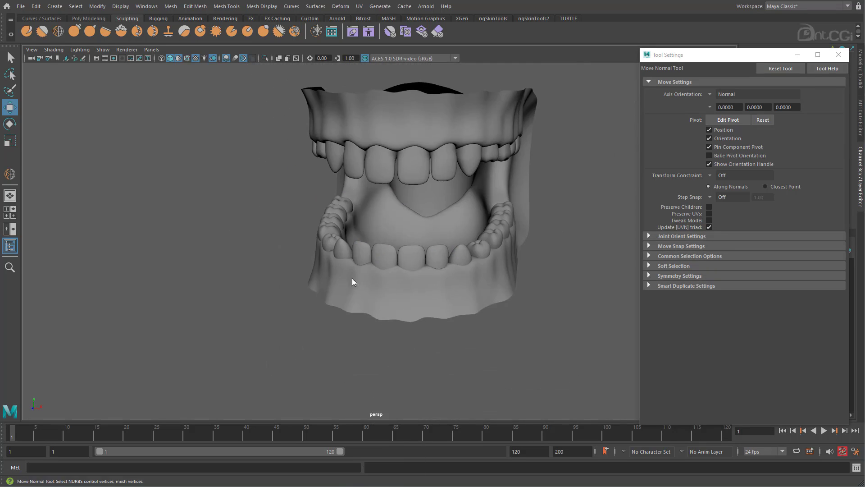
# Select all vertices of the upper teeth, nudge them along their normals, and return to object mode
pyautogui.keyDown('alt'); pyautogui.moveTo(417, 280); pyautogui.dragTo(390, 289); pyautogui.keyUp('alt')
pyautogui.click(369, 163)
pyautogui.moveTo(369, 162); pyautogui.dragTo(338, 160, button='right')
pyautogui.moveTo(213, 92); pyautogui.dragTo(530, 190)
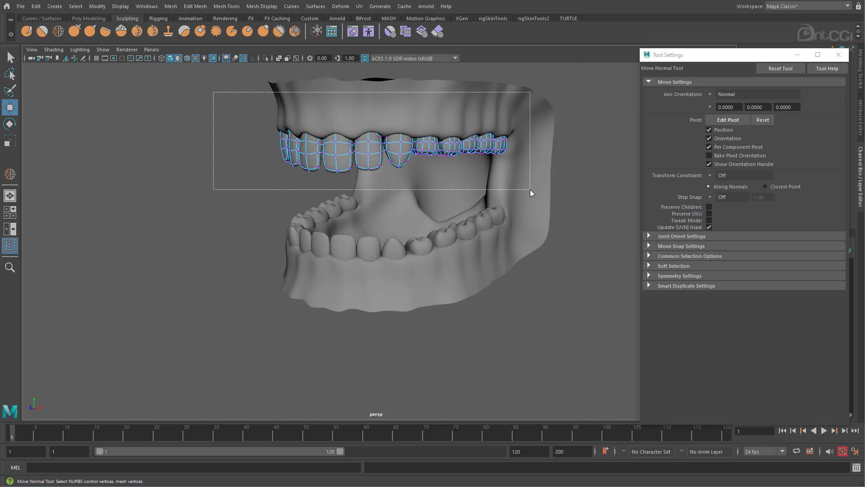
pyautogui.keyDown('alt'); pyautogui.moveTo(346, 169); pyautogui.dragTo(507, 269, button='right'); pyautogui.keyUp('alt')
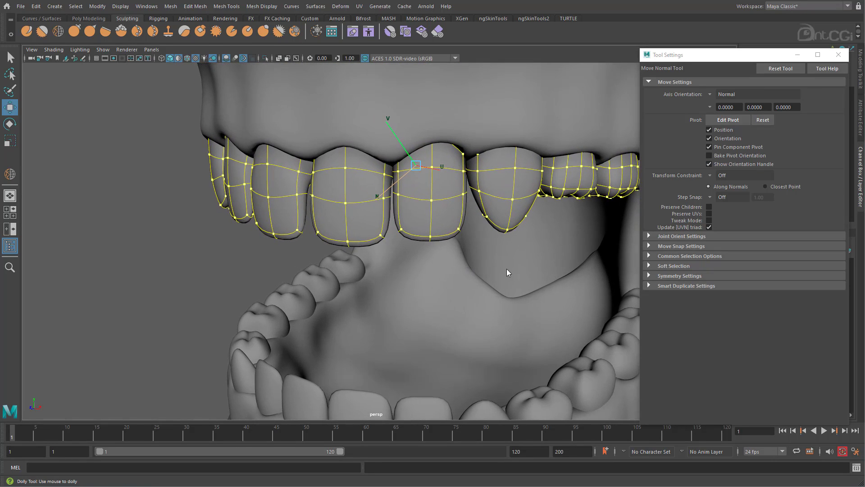
pyautogui.keyDown('alt'); pyautogui.moveTo(400, 181); pyautogui.dragTo(454, 200); pyautogui.keyUp('alt')
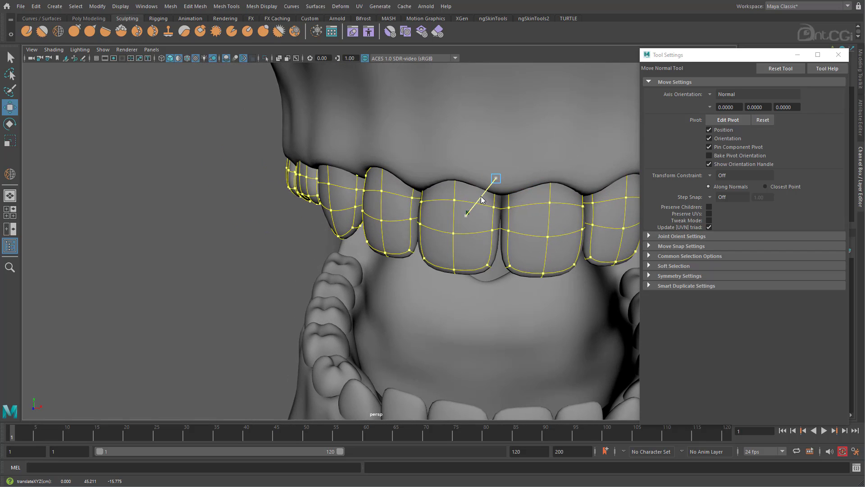
pyautogui.moveTo(489, 221); pyautogui.dragTo(508, 217, button='right')
pyautogui.keyDown('alt'); pyautogui.moveTo(375, 283); pyautogui.dragTo(463, 291); pyautogui.keyUp('alt')
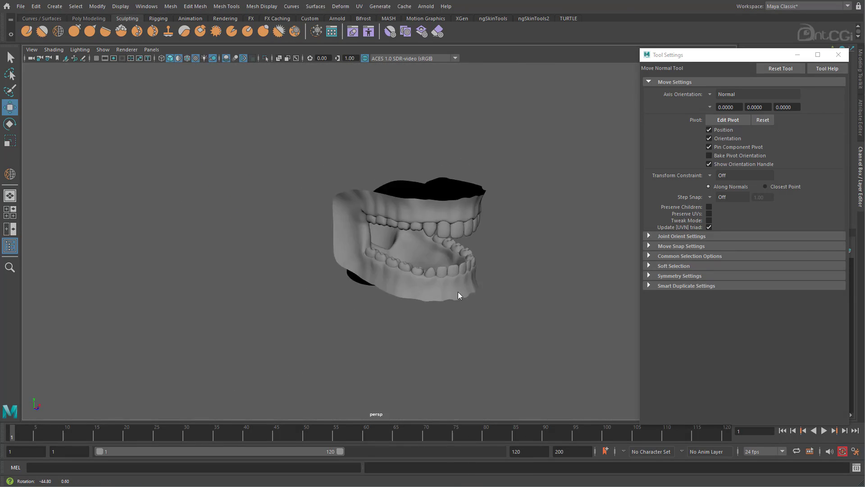
pyautogui.keyDown('alt'); pyautogui.moveTo(424, 323); pyautogui.dragTo(412, 323); pyautogui.keyUp('alt')
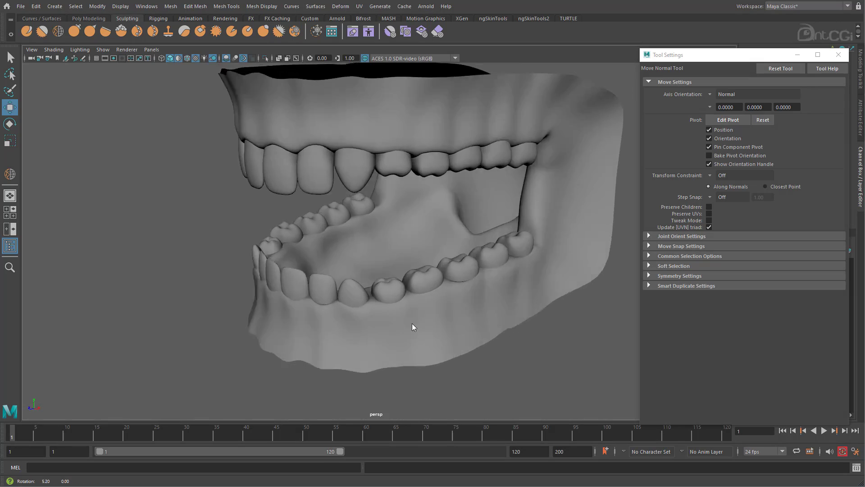
# Put the lower teeth into vertex mode and select the whole lower canine with Object X symmetry
pyautogui.keyDown('alt'); pyautogui.moveTo(412, 323); pyautogui.dragTo(407, 308, button='middle'); pyautogui.keyUp('alt')
pyautogui.click(405, 298)
pyautogui.keyDown('alt'); pyautogui.moveTo(405, 298); pyautogui.dragTo(442, 310, button='right'); pyautogui.keyUp('alt')
pyautogui.moveTo(394, 311)
pyautogui.keyDown('alt'); pyautogui.mouseDown()
pyautogui.moveTo(432, 311)
pyautogui.moveTo(392, 315)
pyautogui.mouseUp(); pyautogui.keyUp('alt')
pyautogui.click(432, 311)
pyautogui.moveTo(391, 315); pyautogui.dragTo(356, 314, button='right')
pyautogui.moveTo(604, 223); pyautogui.dragTo(387, 360)
pyautogui.press('w')
pyautogui.keyDown('ctrl'); pyautogui.keyDown('shift'); pyautogui.moveTo(240, 255); pyautogui.dragTo(156, 175, button='right'); pyautogui.keyUp('shift'); pyautogui.keyUp('ctrl')
pyautogui.click(327, 323)
pyautogui.keyDown('ctrl'); pyautogui.moveTo(336, 325); pyautogui.dragTo(338, 389, button='right'); pyautogui.keyUp('ctrl')
# Scale and slightly reposition the lower canines, stretching them a little taller
pyautogui.keyDown('alt'); pyautogui.moveTo(340, 360); pyautogui.dragTo(468, 329); pyautogui.keyUp('alt')
pyautogui.press('r')
pyautogui.moveTo(528, 251); pyautogui.dragTo(523, 251)
pyautogui.press('w')
pyautogui.moveTo(452, 235); pyautogui.dragTo(452, 234)
pyautogui.press('r')
pyautogui.keyDown('alt'); pyautogui.moveTo(512, 273); pyautogui.dragTo(580, 264); pyautogui.keyUp('alt')
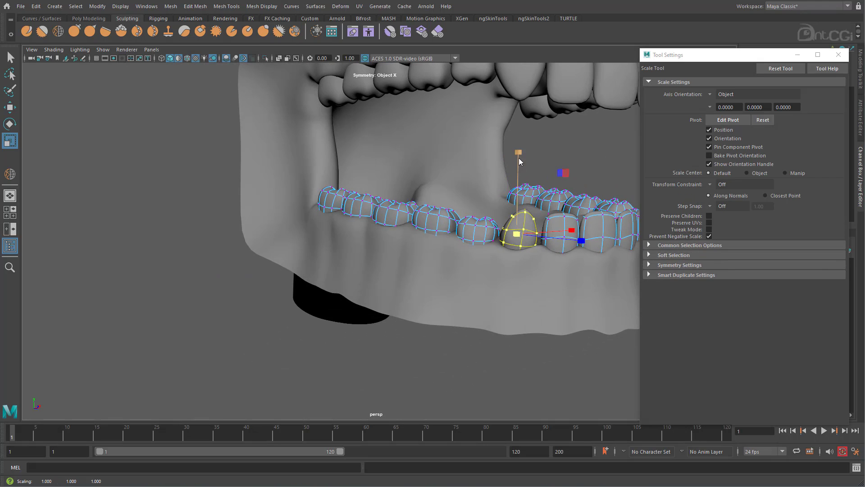
pyautogui.moveTo(518, 159); pyautogui.dragTo(518, 153)
pyautogui.keyDown('alt'); pyautogui.moveTo(523, 253); pyautogui.dragTo(460, 260); pyautogui.keyUp('alt')
pyautogui.press('e')
# Leave vertex mode, close the tool settings, and select the whole lower teeth mesh
pyautogui.moveTo(463, 245); pyautogui.dragTo(503, 212, button='right')
pyautogui.click(591, 158)
pyautogui.scroll(-5, 591, 245)
pyautogui.keyDown('alt'); pyautogui.moveTo(591, 246); pyautogui.dragTo(432, 253); pyautogui.keyUp('alt')
pyautogui.click(361, 259)
pyautogui.click(534, 296)
pyautogui.click(356, 241)
pyautogui.keyDown('alt'); pyautogui.moveTo(356, 241); pyautogui.dragTo(370, 233); pyautogui.keyUp('alt')
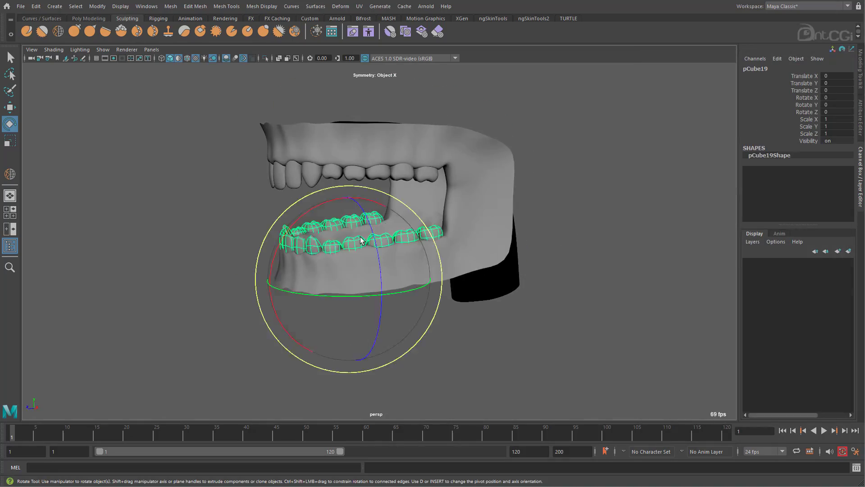
# Try to raise the lower teeth mesh on its own towards the upper row
pyautogui.press('w')
pyautogui.moveTo(363, 230); pyautogui.dragTo(361, 180)
pyautogui.keyDown('alt'); pyautogui.moveTo(362, 207); pyautogui.dragTo(348, 187); pyautogui.keyUp('alt')
pyautogui.keyDown('alt'); pyautogui.moveTo(356, 194); pyautogui.dragTo(416, 225); pyautogui.keyUp('alt')
pyautogui.scroll(5, 415, 226)
pyautogui.hotkey('ctrl', 'z')
# Add the gum mesh, switch both meshes to component mode, and select all vertices of the lower jaw and teeth
pyautogui.keyDown('shift'); pyautogui.click(505, 308); pyautogui.keyUp('shift')
pyautogui.rightClick(506, 308)
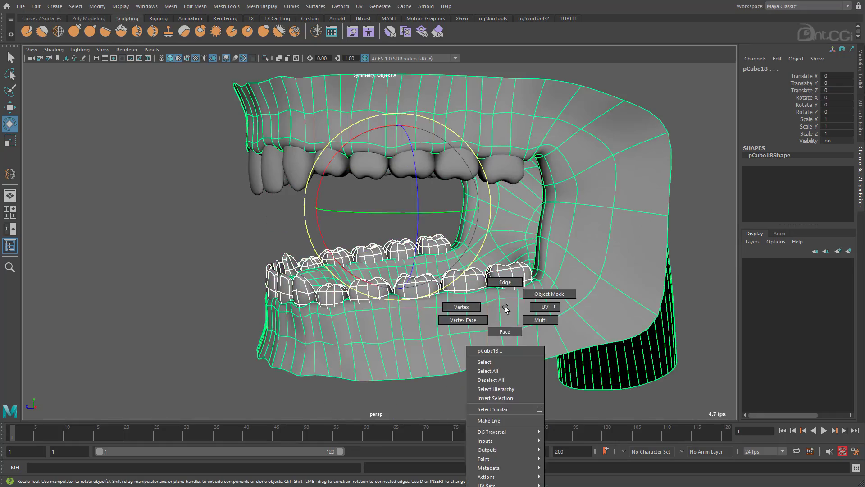
pyautogui.scroll(-3, 469, 314)
pyautogui.press('F8')
pyautogui.keyDown('alt'); pyautogui.moveTo(539, 283); pyautogui.dragTo(611, 336); pyautogui.keyUp('alt')
pyautogui.moveTo(639, 375); pyautogui.dragTo(322, 213)
pyautogui.keyDown('alt'); pyautogui.moveTo(509, 252); pyautogui.dragTo(401, 266); pyautogui.keyUp('alt')
pyautogui.moveTo(480, 280); pyautogui.dragTo(558, 212)
# Scale the selected lower jaw and teeth slightly, with soft selection blending into the rear of the mouth
pyautogui.scroll(3, 434, 278)
pyautogui.press('w')
pyautogui.keyDown('alt'); pyautogui.moveTo(181, 185); pyautogui.dragTo(264, 183); pyautogui.keyUp('alt')
pyautogui.keyDown('ctrl'); pyautogui.keyDown('shift'); pyautogui.moveTo(266, 181); pyautogui.dragTo(266, 160, button='right'); pyautogui.keyUp('shift'); pyautogui.keyUp('ctrl')
pyautogui.keyDown('alt'); pyautogui.moveTo(271, 176); pyautogui.dragTo(291, 177); pyautogui.keyUp('alt')
pyautogui.press('r')
pyautogui.moveTo(555, 234); pyautogui.dragTo(548, 235)
pyautogui.keyDown('alt'); pyautogui.moveTo(536, 235); pyautogui.dragTo(434, 240); pyautogui.keyUp('alt')
# Raise and rotate the selected lower jaw to bring the lower teeth up against the upper row
pyautogui.press('w')
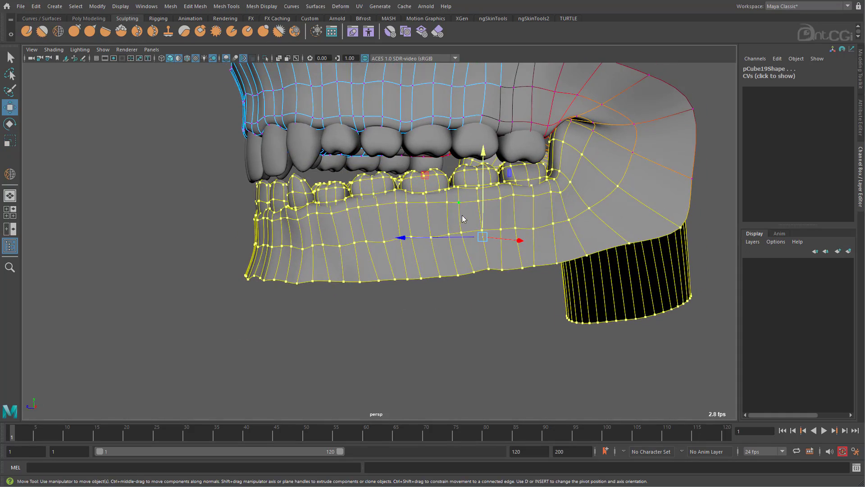
pyautogui.moveTo(482, 213); pyautogui.dragTo(483, 197)
pyautogui.press('e')
pyautogui.moveTo(440, 157); pyautogui.dragTo(430, 271)
pyautogui.press('w')
pyautogui.scroll(2, 428, 211)
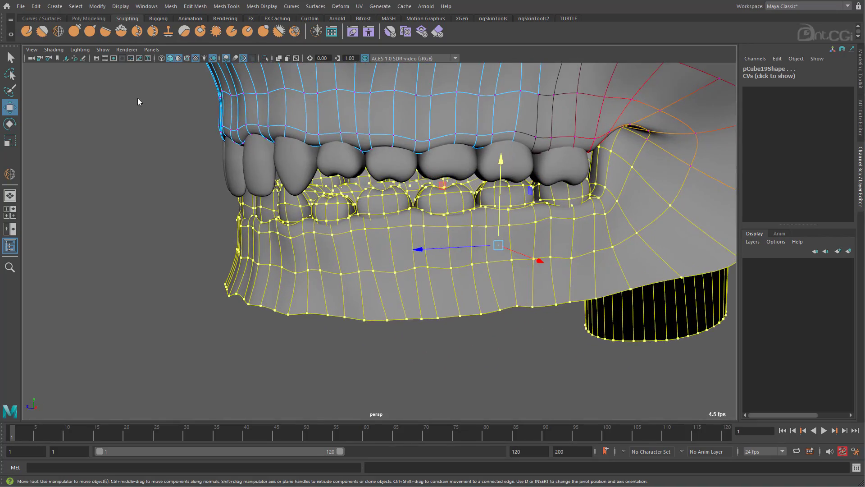
# Save the selected lower jaw vertices as a quick select set named LowerJaw
pyautogui.click(55, 6)
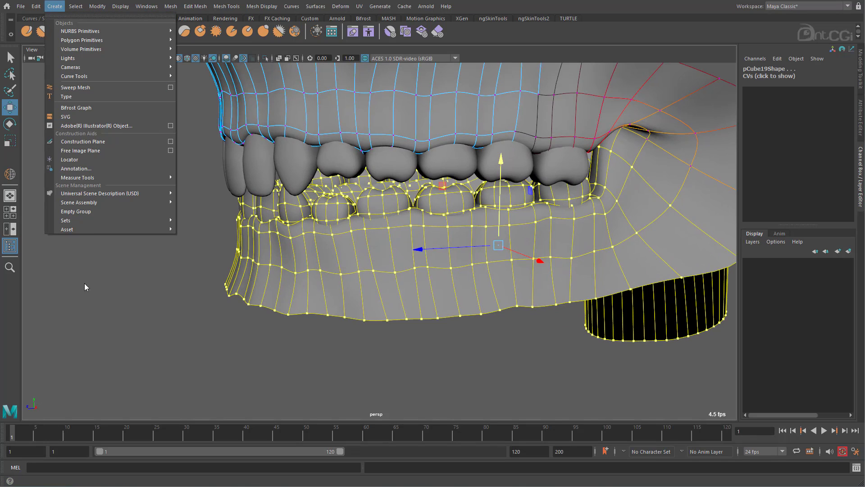
pyautogui.moveTo(100, 223)
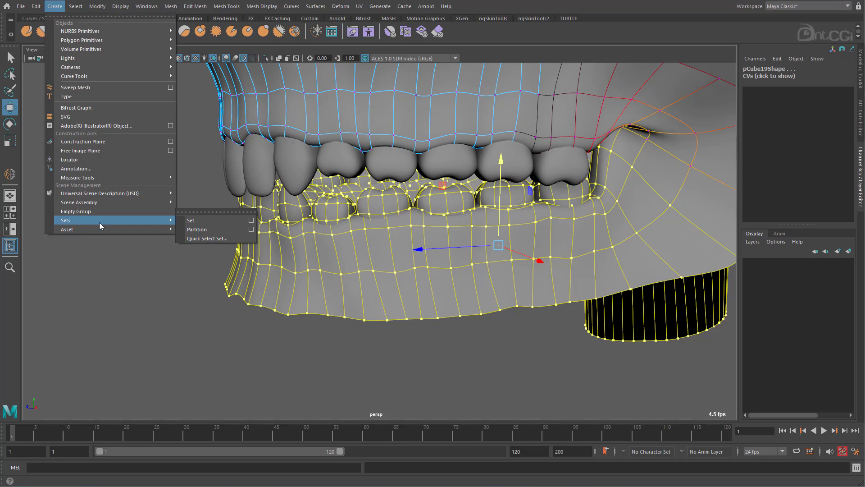
pyautogui.click(199, 240)
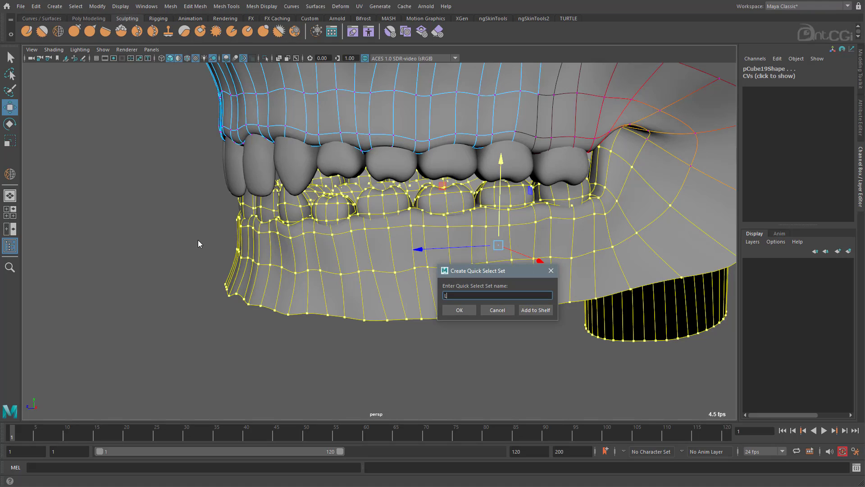
pyautogui.press('Return')
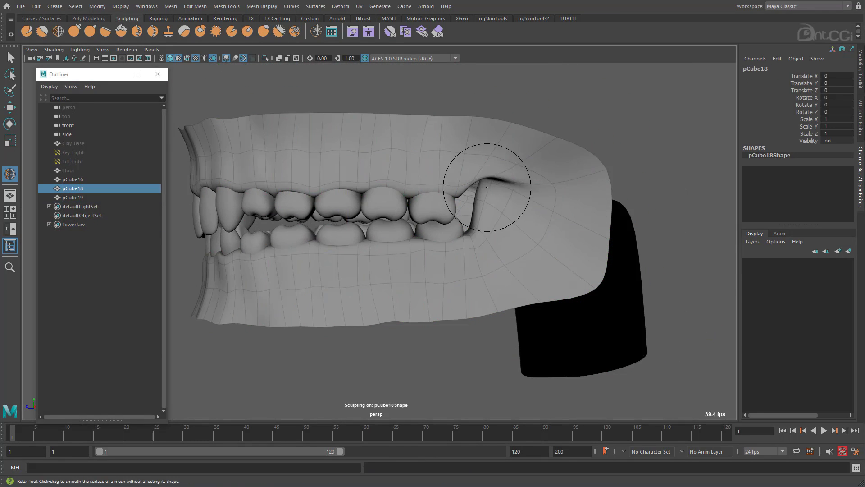
# Examine from both sides how the upper teeth meet the closed lower row
pyautogui.moveTo(483, 188)
pyautogui.keyDown('alt'); pyautogui.mouseDown()
pyautogui.moveTo(361, 294)
pyautogui.moveTo(553, 250)
pyautogui.mouseUp(); pyautogui.keyUp('alt')
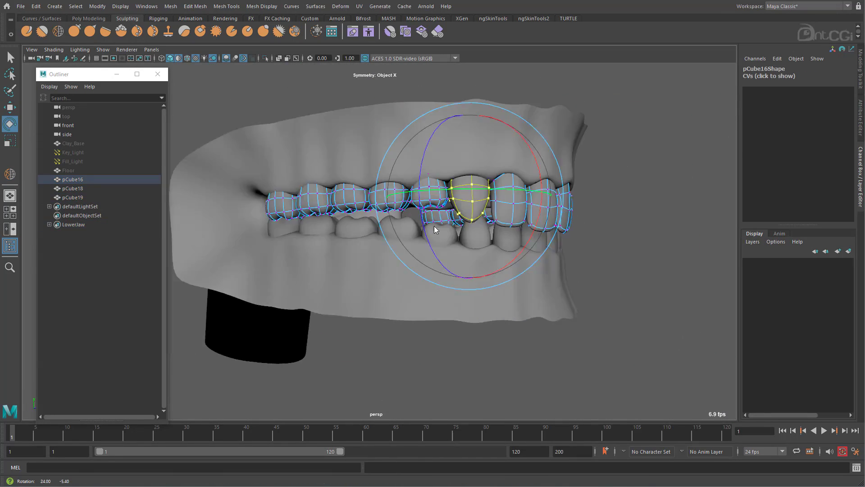
pyautogui.keyDown('alt'); pyautogui.moveTo(434, 228); pyautogui.dragTo(496, 243); pyautogui.keyUp('alt')
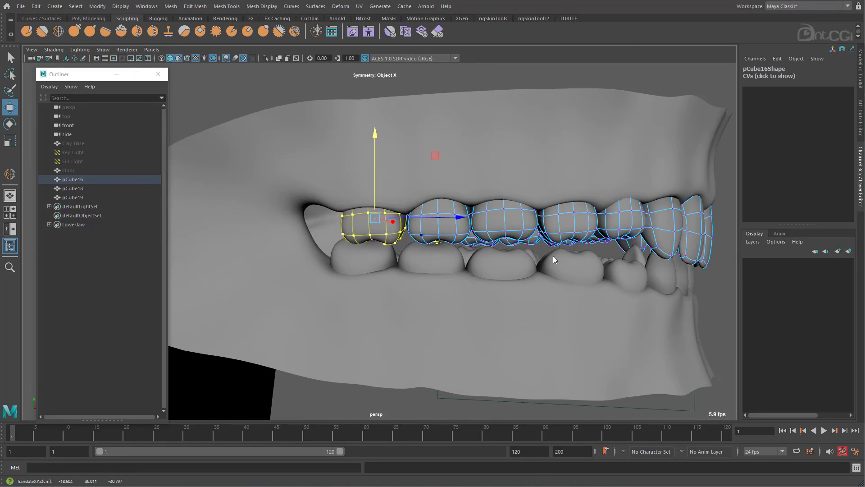
pyautogui.rightClick(457, 250)
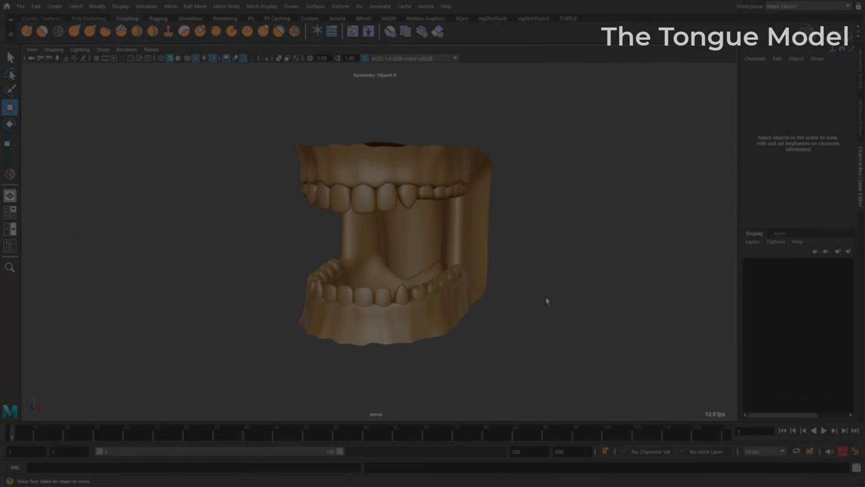
# Create a polygon cube as the base mesh for the tongue
pyautogui.keyDown('alt'); pyautogui.moveTo(546, 301); pyautogui.dragTo(517, 269); pyautogui.keyUp('alt')
pyautogui.press('space')
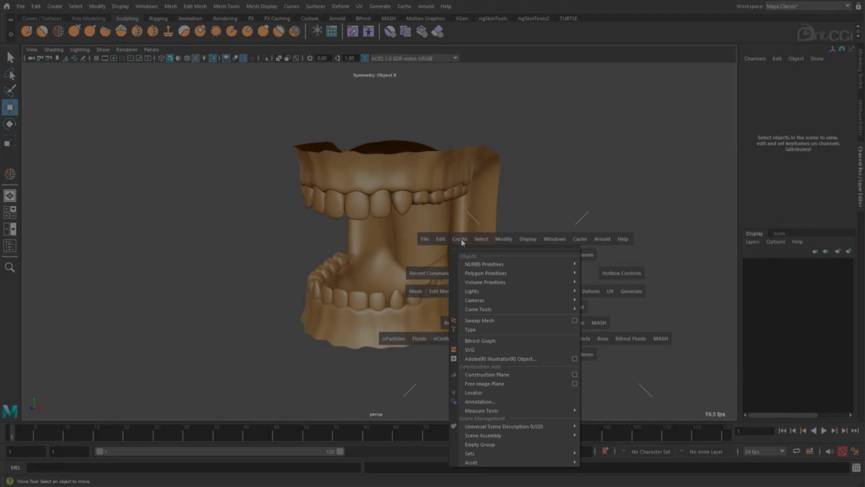
pyautogui.click(460, 240)
pyautogui.moveTo(476, 273)
pyautogui.moveTo(615, 275); pyautogui.dragTo(616, 282)
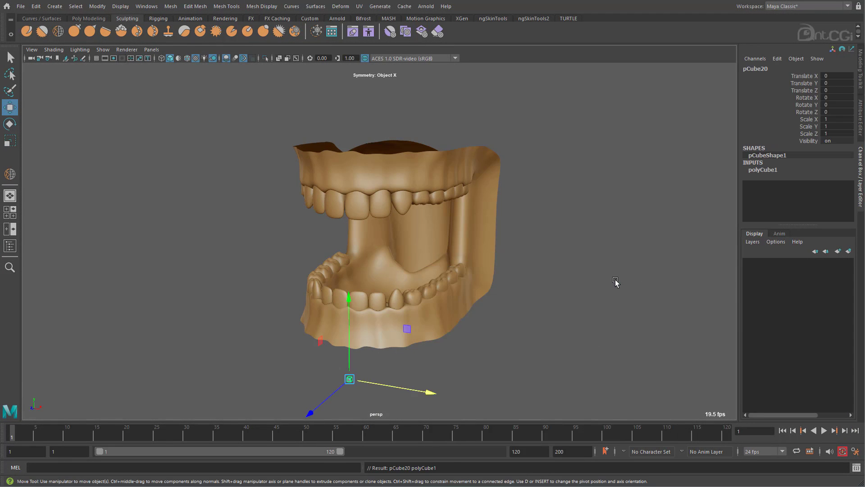
# Scale the cube uniformly to about 18.6 and raise it to about 29.8 in Y, into the mouth area
pyautogui.keyDown('alt'); pyautogui.moveTo(225, 278); pyautogui.dragTo(311, 293, button='right'); pyautogui.keyUp('alt')
pyautogui.moveTo(313, 294); pyautogui.dragTo(315, 473, button='right')
pyautogui.keyDown('alt'); pyautogui.moveTo(320, 312); pyautogui.dragTo(351, 127, button='middle'); pyautogui.keyUp('alt')
pyautogui.moveTo(340, 110); pyautogui.dragTo(402, 359, button='right')
pyautogui.press('r')
pyautogui.keyDown('alt'); pyautogui.moveTo(348, 125); pyautogui.dragTo(370, 143, button='middle'); pyautogui.keyUp('alt')
# Delete the cube's rear face and turn on smooth mesh preview
pyautogui.press('F11')
pyautogui.click(290, 212)
pyautogui.keyDown('alt'); pyautogui.moveTo(431, 265); pyautogui.dragTo(395, 280); pyautogui.keyUp('alt')
pyautogui.press('Delete')
pyautogui.press('3')
# Flatten the tongue to about 6.66 in Y scale and place it inside the lower teeth at Y 19.081, Z -10.214
pyautogui.moveTo(354, 247); pyautogui.dragTo(428, 253)
pyautogui.keyDown('alt'); pyautogui.moveTo(427, 253); pyautogui.dragTo(311, 230); pyautogui.keyUp('alt')
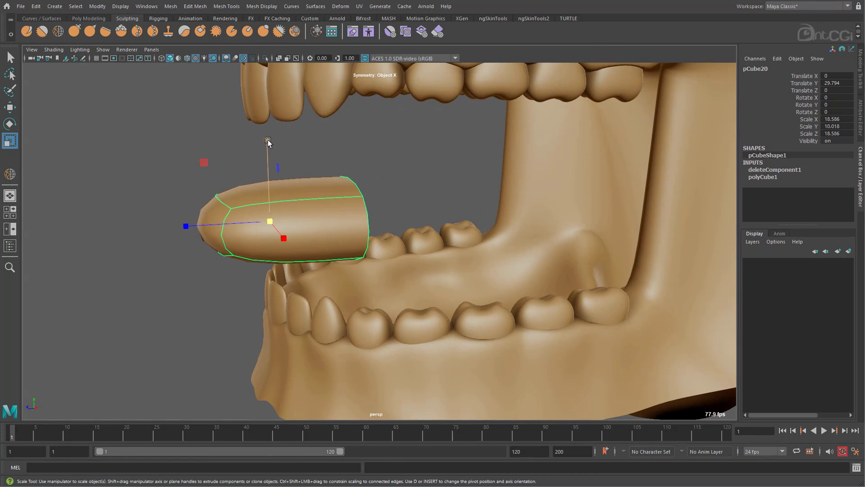
pyautogui.moveTo(269, 143); pyautogui.dragTo(269, 171)
pyautogui.press('w')
pyautogui.moveTo(216, 225); pyautogui.dragTo(321, 221)
pyautogui.moveTo(366, 189); pyautogui.dragTo(336, 299)
pyautogui.moveTo(332, 302); pyautogui.dragTo(471, 320)
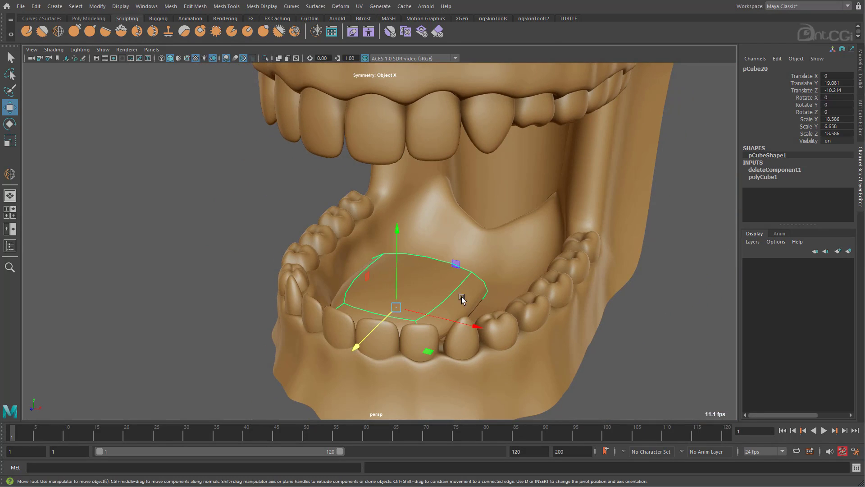
# Extrude the tongue's open rear border edges towards the throat and refine the shape by moving and scaling its components
pyautogui.press('F10')
pyautogui.doubleClick(440, 257)
pyautogui.hotkey('ctrl', 'e')
pyautogui.press('w')
pyautogui.keyDown('alt'); pyautogui.moveTo(440, 257); pyautogui.dragTo(360, 253); pyautogui.keyUp('alt')
pyautogui.moveTo(404, 296); pyautogui.dragTo(498, 273)
pyautogui.press('r')
pyautogui.moveTo(499, 226); pyautogui.dragTo(500, 227)
pyautogui.press('w')
pyautogui.keyDown('alt'); pyautogui.moveTo(500, 227); pyautogui.dragTo(433, 239); pyautogui.keyUp('alt')
pyautogui.doubleClick(445, 270)
pyautogui.keyDown('alt'); pyautogui.moveTo(433, 239); pyautogui.dragTo(379, 320); pyautogui.keyUp('alt')
pyautogui.moveTo(378, 321); pyautogui.dragTo(379, 345, button='right')
pyautogui.click(316, 329)
pyautogui.moveTo(296, 334); pyautogui.dragTo(526, 284)
# Return the tongue to object mode, freeze its transformations, and delete its construction history
pyautogui.press('F8')
pyautogui.click(97, 6)
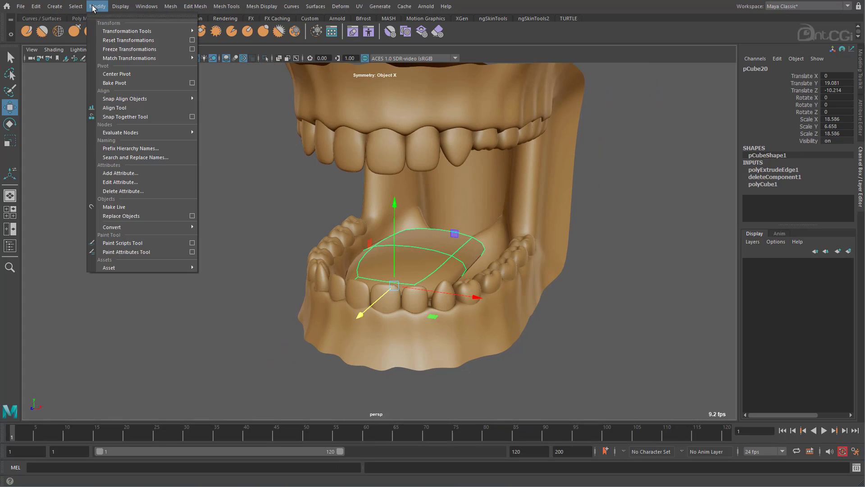
pyautogui.click(118, 48)
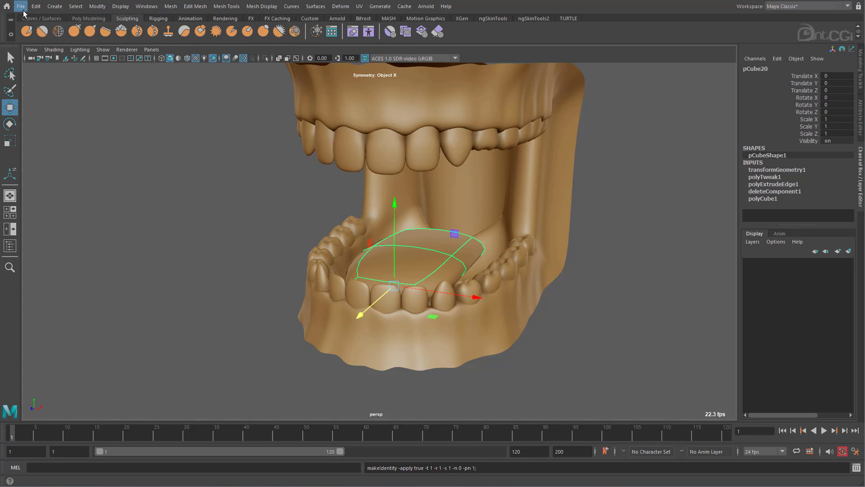
pyautogui.click(35, 6)
pyautogui.moveTo(90, 116)
pyautogui.click(189, 117)
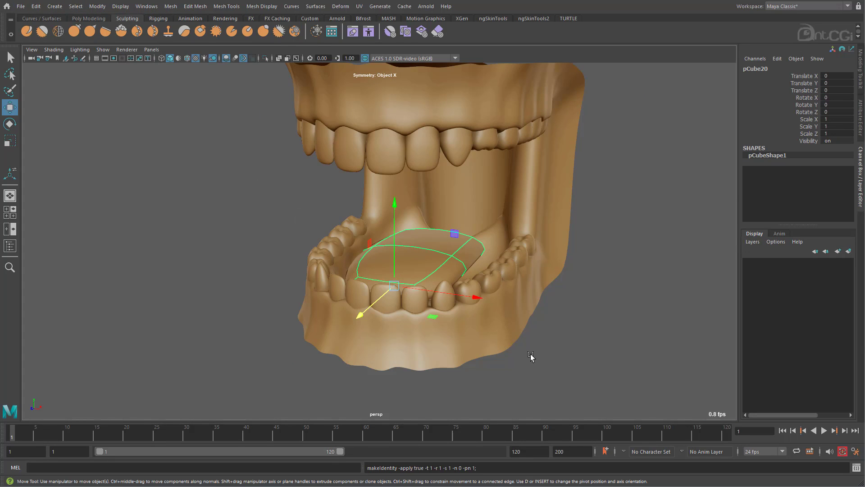
# Move the tongue sideways out of the mouth to about 50.6 in X
pyautogui.moveTo(535, 312); pyautogui.dragTo(818, 344)
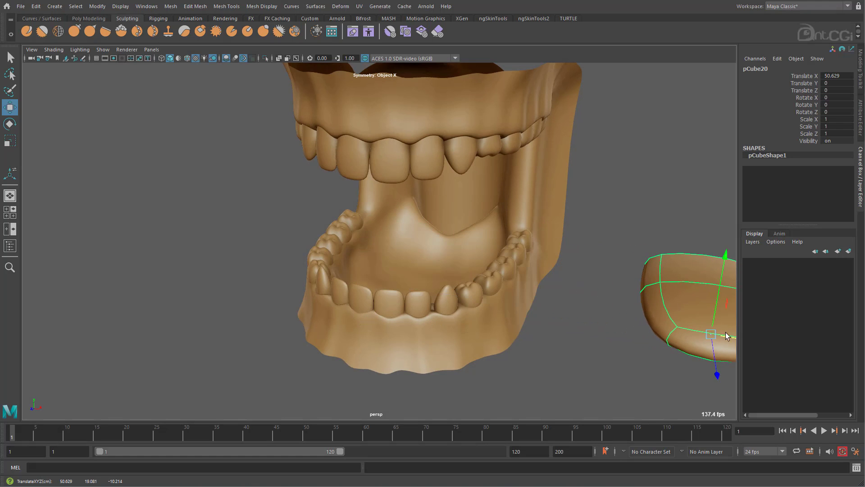
pyautogui.keyDown('alt'); pyautogui.moveTo(667, 328); pyautogui.dragTo(217, 267, button='middle'); pyautogui.keyUp('alt')
pyautogui.keyDown('alt'); pyautogui.moveTo(389, 255); pyautogui.dragTo(343, 218); pyautogui.keyUp('alt')
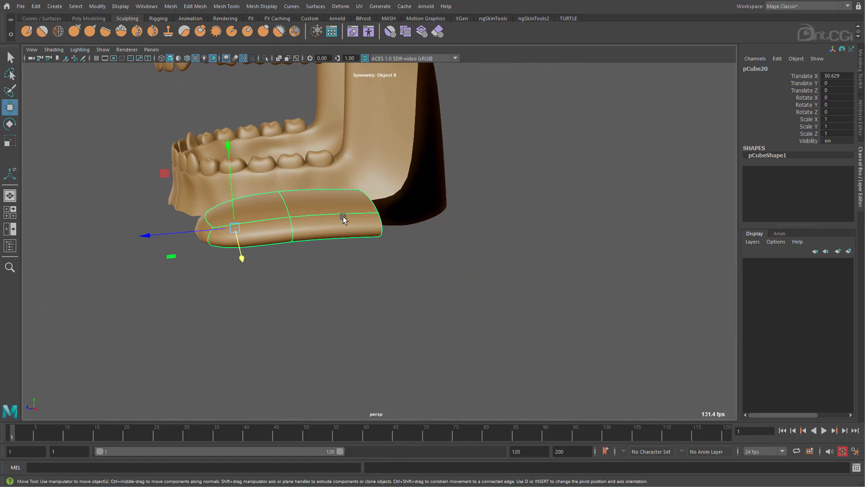
# Extrude the tongue's open rear border edges, angle the new section downward, and flatten the border vertically
pyautogui.moveTo(350, 185); pyautogui.dragTo(351, 180, button='right')
pyautogui.doubleClick(375, 205)
pyautogui.keyDown('shift'); pyautogui.moveTo(347, 217); pyautogui.dragTo(369, 147); pyautogui.keyUp('shift')
pyautogui.click(374, 253)
pyautogui.moveTo(355, 271); pyautogui.dragTo(371, 288)
pyautogui.doubleClick(387, 260)
pyautogui.press('r')
pyautogui.moveTo(380, 171); pyautogui.dragTo(381, 203)
pyautogui.press('w')
# Shift the edge loops at the back of the tongue to even out its bend towards the throat
pyautogui.keyDown('alt'); pyautogui.moveTo(376, 279); pyautogui.dragTo(367, 304); pyautogui.keyUp('alt')
pyautogui.moveTo(361, 257); pyautogui.dragTo(375, 257)
pyautogui.doubleClick(366, 222)
pyautogui.moveTo(336, 217); pyautogui.dragTo(359, 217)
pyautogui.keyDown('alt'); pyautogui.moveTo(338, 266); pyautogui.dragTo(369, 245); pyautogui.keyUp('alt')
# Insert a lengthwise centre loop along the tongue with Connect Components and sink it into a shallow groove
pyautogui.click(272, 217)
pyautogui.keyDown('shift'); pyautogui.moveTo(272, 217); pyautogui.dragTo(266, 346, button='right'); pyautogui.keyUp('shift')
pyautogui.keyDown('alt'); pyautogui.moveTo(265, 220); pyautogui.dragTo(240, 315); pyautogui.keyUp('alt')
pyautogui.click(240, 317)
pyautogui.moveTo(212, 348); pyautogui.dragTo(332, 266)
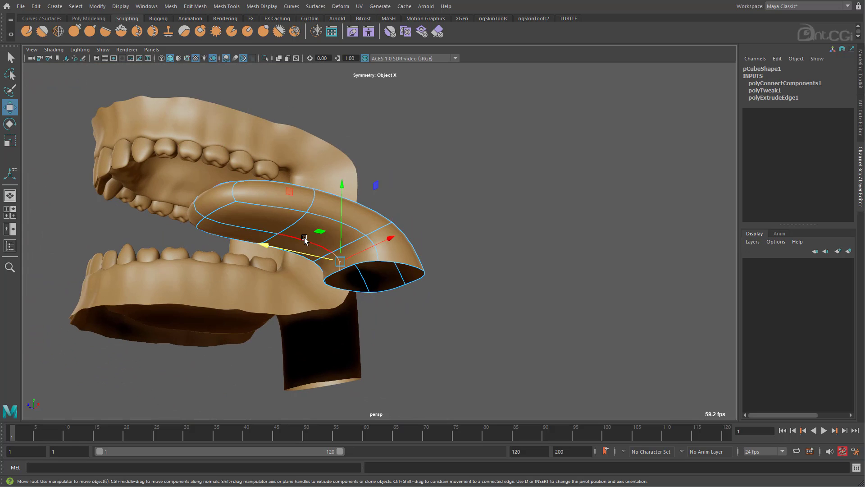
pyautogui.keyDown('shift'); pyautogui.moveTo(210, 208); pyautogui.dragTo(217, 343, button='right'); pyautogui.keyUp('shift')
pyautogui.keyDown('alt'); pyautogui.moveTo(216, 344); pyautogui.dragTo(297, 302); pyautogui.keyUp('alt')
pyautogui.hotkey('ctrl', 'z')
# Connect the edges on both sides of the tongue's centre loop with Insert with edge flow enabled, and adjust the new loops sideways
pyautogui.keyDown('shift'); pyautogui.moveTo(304, 225); pyautogui.dragTo(308, 331, button='right'); pyautogui.keyUp('shift')
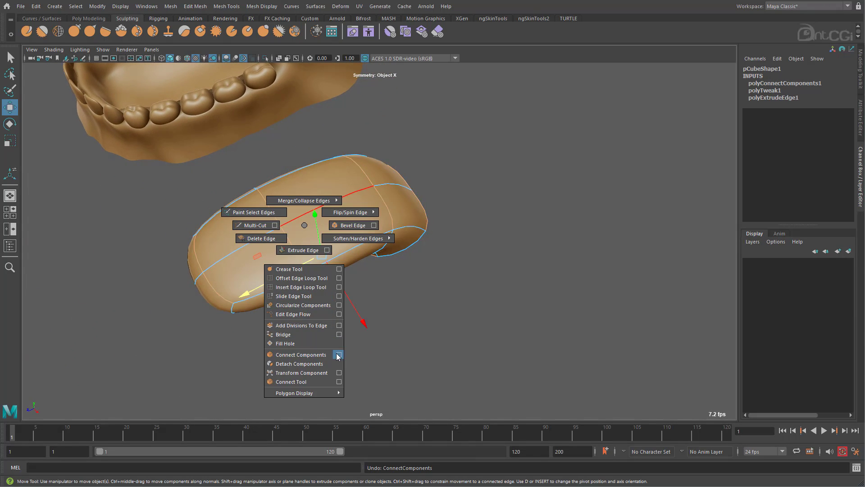
pyautogui.keyDown('shift'); pyautogui.moveTo(338, 356); pyautogui.dragTo(338, 356, button='right'); pyautogui.keyUp('shift')
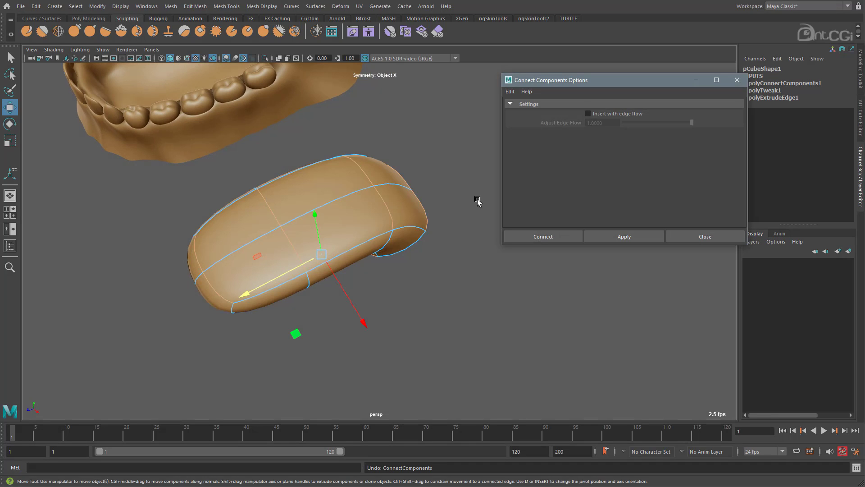
pyautogui.click(604, 114)
pyautogui.click(543, 236)
pyautogui.keyDown('alt'); pyautogui.moveTo(329, 305); pyautogui.dragTo(375, 246); pyautogui.keyUp('alt')
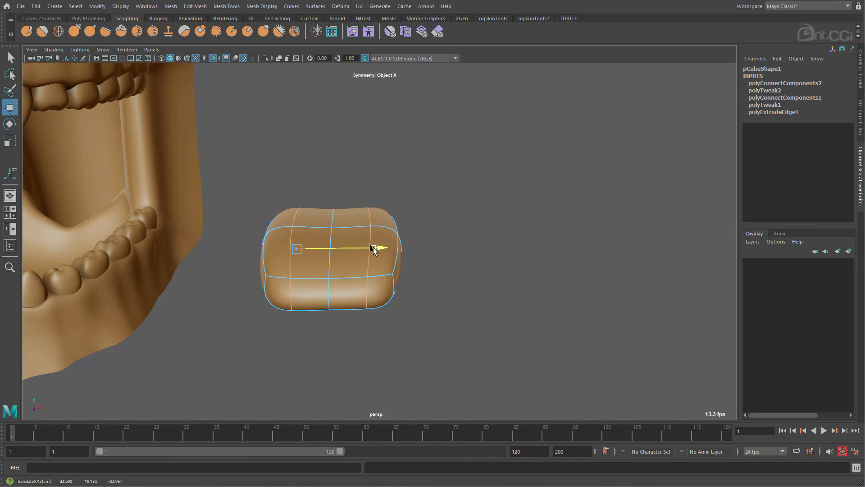
pyautogui.keyDown('alt'); pyautogui.moveTo(306, 217); pyautogui.dragTo(350, 270); pyautogui.keyUp('alt')
pyautogui.keyDown('alt'); pyautogui.moveTo(337, 333); pyautogui.dragTo(370, 331); pyautogui.keyUp('alt')
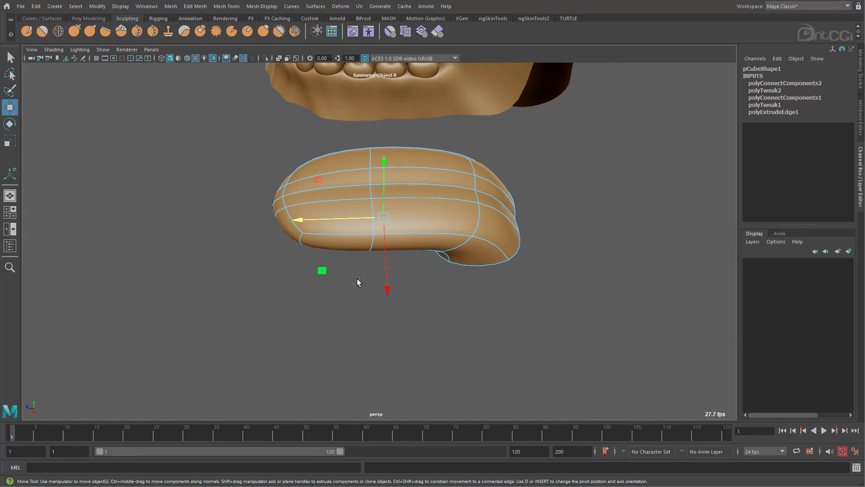
pyautogui.keyDown('shift'); pyautogui.moveTo(345, 279); pyautogui.dragTo(346, 293, button='right'); pyautogui.keyUp('shift')
pyautogui.click(431, 225)
pyautogui.keyDown('shift'); pyautogui.doubleClick(448, 201); pyautogui.keyUp('shift')
pyautogui.press('g')
pyautogui.keyDown('alt'); pyautogui.moveTo(350, 196); pyautogui.dragTo(424, 275); pyautogui.keyUp('alt')
pyautogui.moveTo(306, 293); pyautogui.dragTo(306, 271, button='right')
pyautogui.keyDown('alt'); pyautogui.moveTo(307, 272); pyautogui.dragTo(306, 293); pyautogui.keyUp('alt')
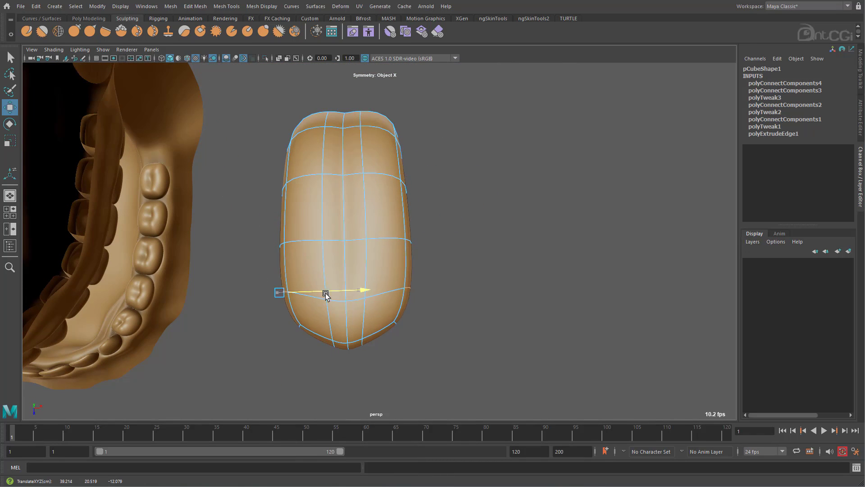
pyautogui.moveTo(301, 362); pyautogui.dragTo(300, 364)
pyautogui.keyDown('alt'); pyautogui.moveTo(301, 362); pyautogui.dragTo(390, 261); pyautogui.keyUp('alt')
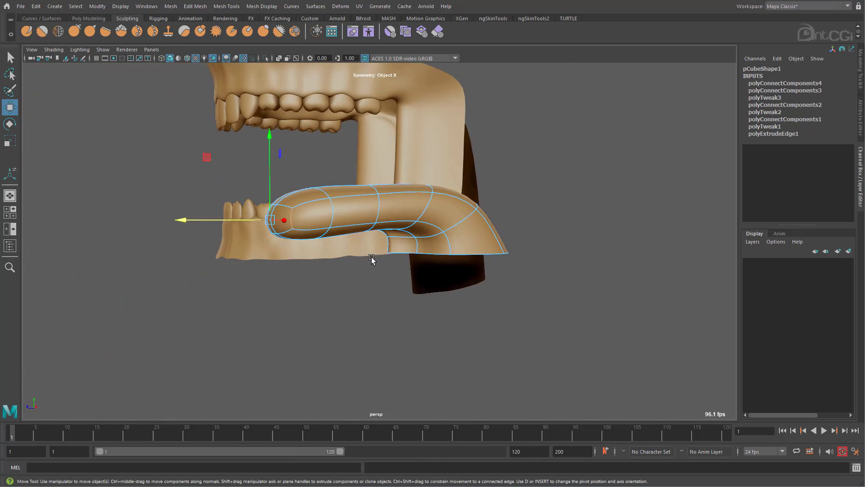
pyautogui.scroll(5, 391, 261)
pyautogui.keyDown('alt'); pyautogui.moveTo(293, 228); pyautogui.dragTo(361, 265, button='middle'); pyautogui.keyUp('alt')
pyautogui.keyDown('alt'); pyautogui.moveTo(361, 265); pyautogui.dragTo(319, 289); pyautogui.keyUp('alt')
pyautogui.hotkey('ctrl', 'z')
pyautogui.hotkey('ctrl', 'z')
pyautogui.hotkey('ctrl', 'z')
pyautogui.hotkey('ctrl', 'z')
pyautogui.hotkey('ctrl', 'z')
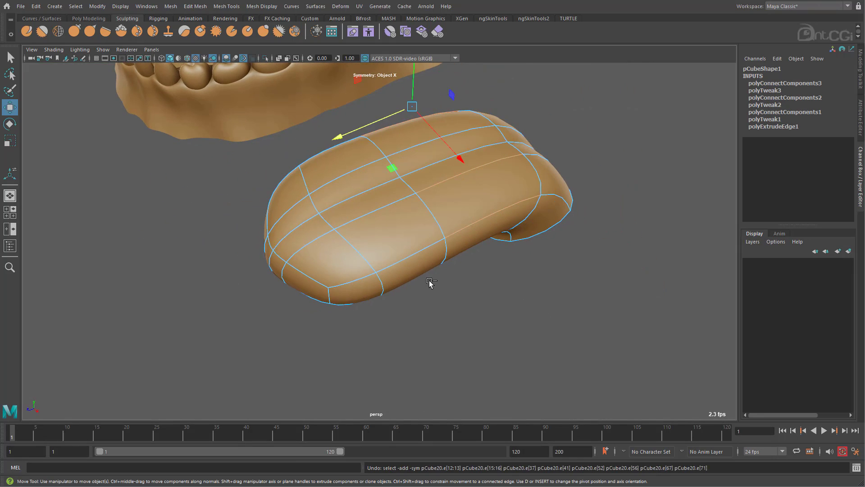
# Add crosswise loops to the front and rear sections of the tongue using Connect Components with edge flow
pyautogui.keyDown('shift'); pyautogui.moveTo(429, 280); pyautogui.dragTo(464, 411, button='right'); pyautogui.keyUp('shift')
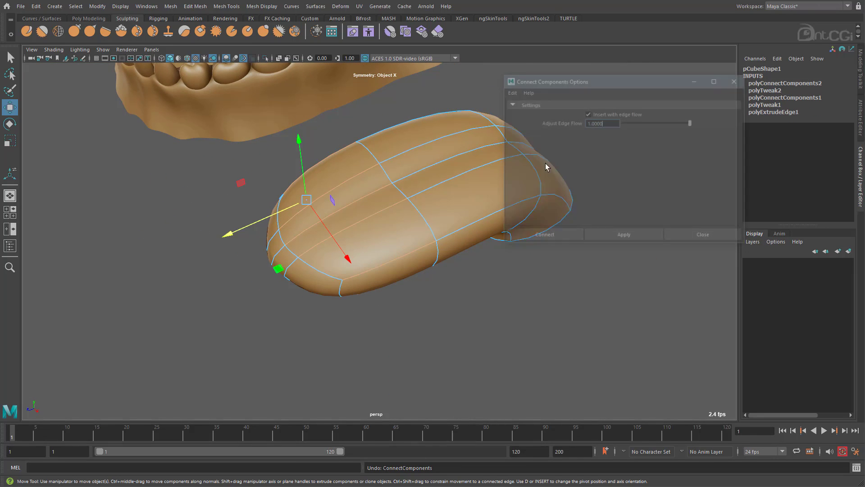
pyautogui.click(556, 237)
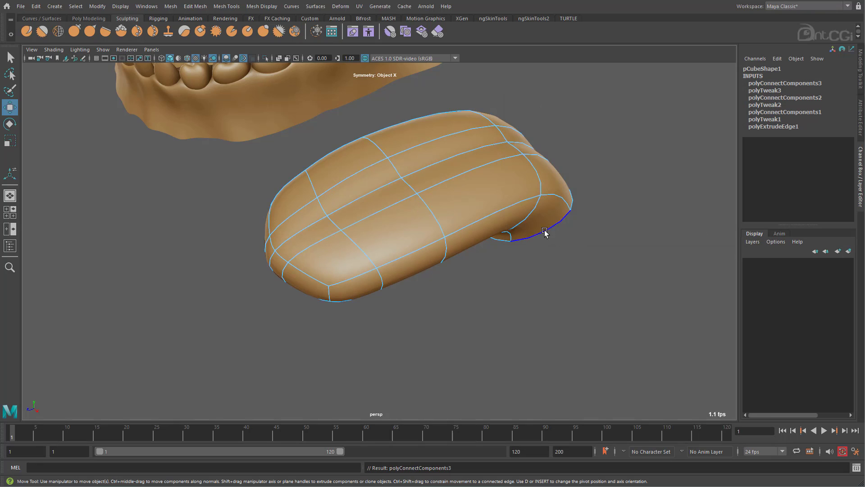
pyautogui.click(498, 210)
pyautogui.keyDown('shift'); pyautogui.doubleClick(448, 182); pyautogui.keyUp('shift')
pyautogui.press('g')
# Move the side vertices near the tongue's tip to taper it into a rounded point
pyautogui.click(543, 236)
pyautogui.keyDown('alt'); pyautogui.moveTo(509, 263); pyautogui.dragTo(544, 288); pyautogui.keyUp('alt')
pyautogui.rightClick(332, 299)
pyautogui.moveTo(333, 300); pyautogui.dragTo(332, 324, button='right')
pyautogui.click(305, 294)
pyautogui.keyDown('alt'); pyautogui.moveTo(305, 295); pyautogui.dragTo(408, 314); pyautogui.keyUp('alt')
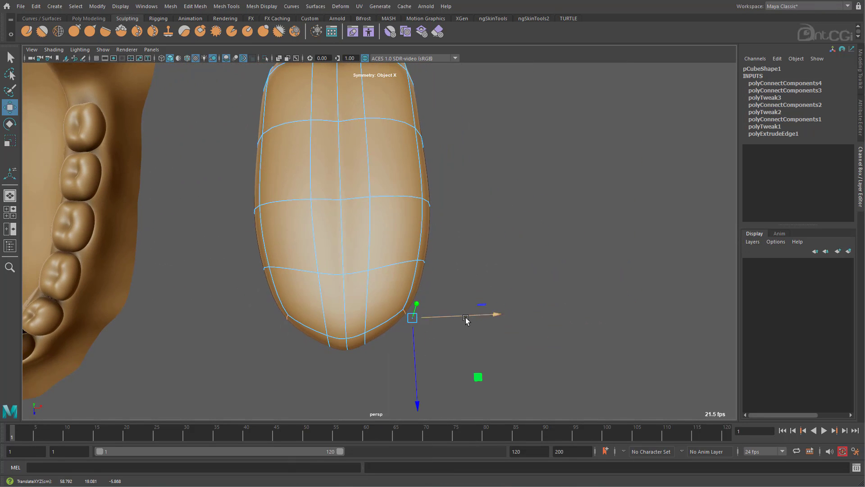
pyautogui.keyDown('alt'); pyautogui.moveTo(411, 360); pyautogui.dragTo(478, 254); pyautogui.keyUp('alt')
# Raise the crosswise edge loops along the tongue's middle to give its upper surface a gentle arch
pyautogui.moveTo(380, 243); pyautogui.dragTo(381, 218, button='right')
pyautogui.doubleClick(353, 242)
pyautogui.keyDown('alt'); pyautogui.moveTo(355, 244); pyautogui.dragTo(342, 242); pyautogui.keyUp('alt')
pyautogui.moveTo(348, 159); pyautogui.dragTo(349, 155)
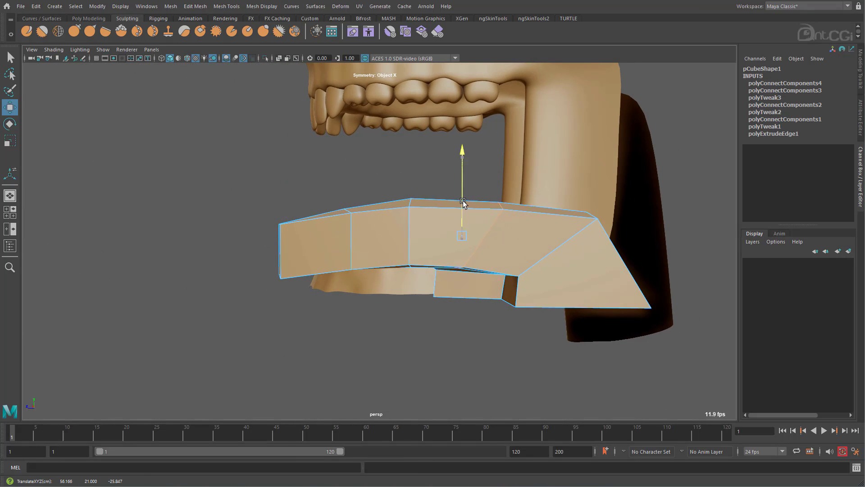
pyautogui.moveTo(462, 201); pyautogui.dragTo(462, 196)
pyautogui.keyDown('alt'); pyautogui.moveTo(465, 297); pyautogui.dragTo(465, 263); pyautogui.keyUp('alt')
# Restore the tongue's smooth preview and reposition the components on its underside
pyautogui.keyDown('alt'); pyautogui.moveTo(352, 300); pyautogui.dragTo(290, 219); pyautogui.keyUp('alt')
pyautogui.press('3')
pyautogui.keyDown('alt'); pyautogui.moveTo(301, 269); pyautogui.dragTo(354, 135); pyautogui.keyUp('alt')
pyautogui.click(381, 286)
pyautogui.keyDown('alt'); pyautogui.moveTo(381, 288); pyautogui.dragTo(376, 324); pyautogui.keyUp('alt')
pyautogui.moveTo(371, 255); pyautogui.dragTo(424, 253)
# Select a crosswise edge loop near the back of the tongue and scale it in X to adjust the width
pyautogui.moveTo(296, 238); pyautogui.dragTo(294, 200, button='right')
pyautogui.keyDown('alt'); pyautogui.moveTo(294, 202); pyautogui.dragTo(388, 198); pyautogui.keyUp('alt')
pyautogui.click(323, 235)
pyautogui.keyDown('alt'); pyautogui.moveTo(323, 236); pyautogui.dragTo(378, 255); pyautogui.keyUp('alt')
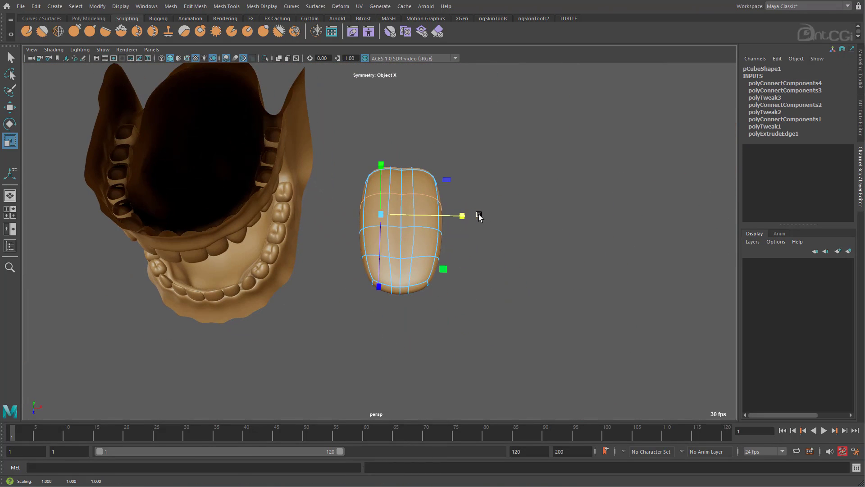
# Return the tongue to the inside of the mouth by setting Translate X to 0
pyautogui.click(491, 311)
pyautogui.keyDown('alt'); pyautogui.moveTo(491, 311); pyautogui.dragTo(462, 266); pyautogui.keyUp('alt')
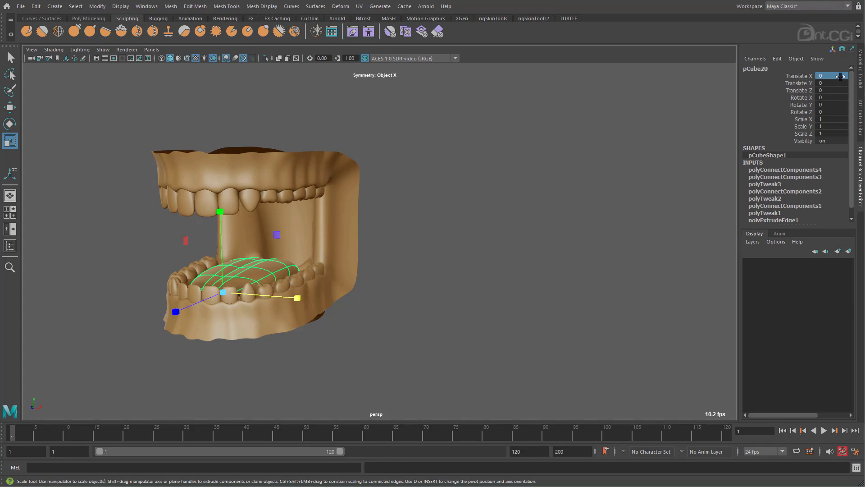
pyautogui.keyDown('alt'); pyautogui.moveTo(275, 327); pyautogui.dragTo(301, 311); pyautogui.keyUp('alt')
pyautogui.keyDown('alt'); pyautogui.moveTo(301, 311); pyautogui.dragTo(287, 269, button='right'); pyautogui.keyUp('alt')
pyautogui.keyDown('alt'); pyautogui.moveTo(288, 269); pyautogui.dragTo(505, 244); pyautogui.keyUp('alt')
# Select faces inside the mouth, grow the selection, and nudge them to improve the fit
pyautogui.click(509, 243)
pyautogui.rightClick(504, 244)
pyautogui.moveTo(505, 244); pyautogui.dragTo(505, 269, button='right')
pyautogui.keyDown('alt'); pyautogui.moveTo(504, 269); pyautogui.dragTo(396, 234); pyautogui.keyUp('alt')
pyautogui.hotkey('shift', '.')
pyautogui.keyDown('alt'); pyautogui.moveTo(423, 253); pyautogui.dragTo(476, 210); pyautogui.keyUp('alt')
pyautogui.moveTo(476, 210)
pyautogui.keyDown('alt'); pyautogui.mouseDown()
pyautogui.moveTo(476, 367)
pyautogui.moveTo(377, 206)
pyautogui.mouseUp(); pyautogui.keyUp('alt')
pyautogui.moveTo(377, 207); pyautogui.dragTo(368, 203)
pyautogui.moveTo(368, 204)
pyautogui.keyDown('alt'); pyautogui.mouseDown()
pyautogui.moveTo(475, 263)
pyautogui.moveTo(464, 234)
pyautogui.mouseUp(); pyautogui.keyUp('alt')
# Return to object mode, choose the Grab sculpting tool, and display the model with the default material
pyautogui.moveTo(465, 234); pyautogui.dragTo(479, 214, button='right')
pyautogui.click(479, 213)
pyautogui.click(73, 31)
pyautogui.click(54, 50)
pyautogui.click(86, 131)
# Select a face area inside the mouth and shift it slightly sideways with the Move tool
pyautogui.moveTo(380, 207)
pyautogui.keyDown('alt'); pyautogui.mouseDown()
pyautogui.moveTo(375, 271)
pyautogui.moveTo(413, 202)
pyautogui.moveTo(396, 293)
pyautogui.moveTo(421, 332)
pyautogui.moveTo(475, 236)
pyautogui.moveTo(447, 278)
pyautogui.moveTo(318, 193)
pyautogui.moveTo(421, 184)
pyautogui.moveTo(386, 135)
pyautogui.moveTo(329, 157)
pyautogui.moveTo(397, 150)
pyautogui.moveTo(255, 191)
pyautogui.moveTo(400, 151)
pyautogui.moveTo(240, 205)
pyautogui.mouseUp(); pyautogui.keyUp('alt')
pyautogui.press('w')
pyautogui.click(360, 201)
pyautogui.moveTo(338, 209); pyautogui.dragTo(338, 234, button='right')
pyautogui.click(328, 182)
pyautogui.keyDown('alt'); pyautogui.moveTo(319, 190); pyautogui.dragTo(453, 173); pyautogui.keyUp('alt')
pyautogui.moveTo(519, 226); pyautogui.dragTo(513, 226)
pyautogui.keyDown('alt'); pyautogui.moveTo(500, 252); pyautogui.dragTo(293, 282); pyautogui.keyUp('alt')
pyautogui.click(643, 312)
# Collapse edges near the front of the palate symmetrically and delete a surplus edge loop
pyautogui.keyDown('alt'); pyautogui.moveTo(288, 388); pyautogui.dragTo(350, 312); pyautogui.keyUp('alt')
pyautogui.click(351, 311)
pyautogui.keyDown('alt'); pyautogui.moveTo(350, 312); pyautogui.dragTo(438, 280, button='right'); pyautogui.keyUp('alt')
pyautogui.keyDown('alt'); pyautogui.moveTo(438, 279); pyautogui.dragTo(396, 266); pyautogui.keyUp('alt')
pyautogui.click(369, 248)
pyautogui.keyDown('shift'); pyautogui.click(362, 259); pyautogui.keyUp('shift')
pyautogui.keyDown('shift'); pyautogui.moveTo(361, 269); pyautogui.dragTo(360, 235, button='right'); pyautogui.keyUp('shift')
pyautogui.keyDown('alt'); pyautogui.moveTo(379, 206); pyautogui.dragTo(385, 236); pyautogui.keyUp('alt')
pyautogui.keyDown('shift'); pyautogui.doubleClick(410, 186); pyautogui.keyUp('shift')
pyautogui.keyDown('shift'); pyautogui.moveTo(385, 236); pyautogui.dragTo(402, 207, button='right'); pyautogui.keyUp('shift')
pyautogui.keyDown('alt'); pyautogui.moveTo(403, 207); pyautogui.dragTo(406, 248); pyautogui.keyUp('alt')
pyautogui.click(406, 247)
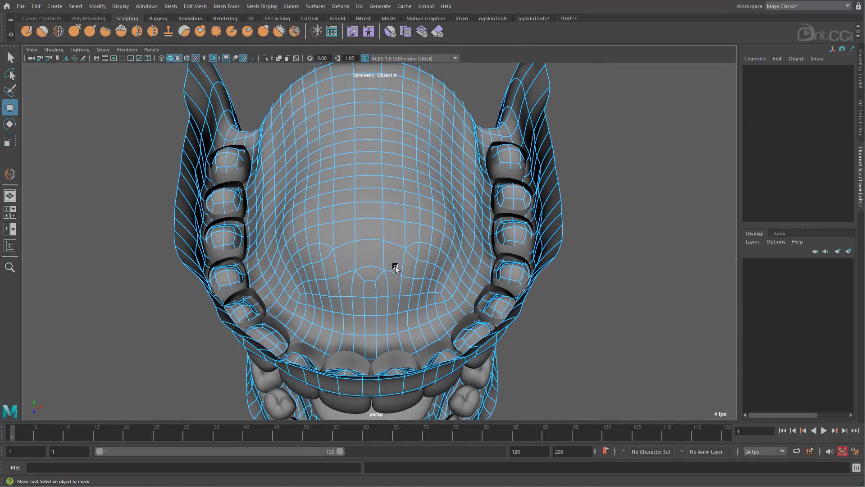
pyautogui.press('Delete')
# Remove another surplus palate loop, collapse its end edges, and spin the adjoining edges to redirect the flow
pyautogui.doubleClick(404, 211)
pyautogui.keyDown('alt'); pyautogui.moveTo(582, 375); pyautogui.dragTo(526, 392, button='right'); pyautogui.keyUp('alt')
pyautogui.keyDown('alt'); pyautogui.moveTo(525, 392); pyautogui.dragTo(488, 324); pyautogui.keyUp('alt')
pyautogui.keyDown('shift'); pyautogui.doubleClick(391, 311); pyautogui.keyUp('shift')
pyautogui.keyDown('alt'); pyautogui.moveTo(391, 311); pyautogui.dragTo(361, 225); pyautogui.keyUp('alt')
pyautogui.keyDown('shift'); pyautogui.moveTo(361, 226); pyautogui.dragTo(411, 189, button='right'); pyautogui.keyUp('shift')
pyautogui.scroll(4, 370, 216)
pyautogui.click(315, 281)
pyautogui.hotkey('ctrl', 'alt', 'Right')
pyautogui.hotkey('ctrl', 'alt', 'Right')
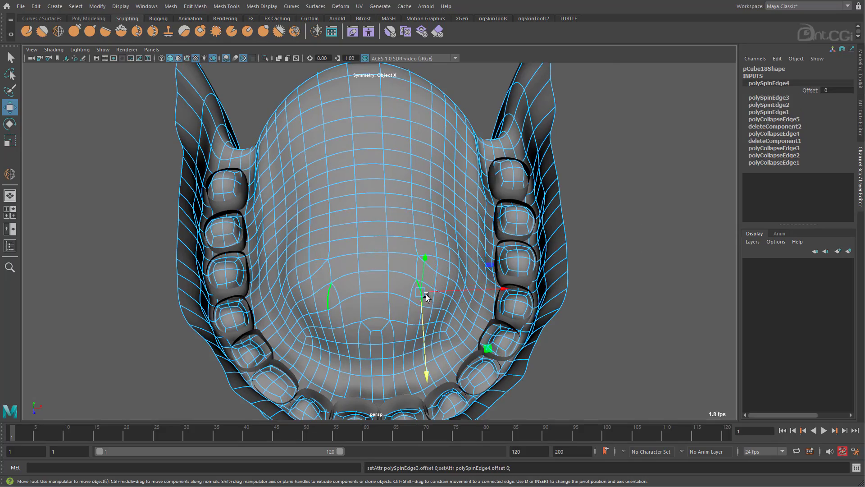
# Collapse the remaining dead-end edges on both sides of the palate and remove the redundant edges between them
pyautogui.keyDown('shift'); pyautogui.moveTo(426, 294); pyautogui.dragTo(450, 303, button='right'); pyautogui.keyUp('shift')
pyautogui.keyDown('alt'); pyautogui.moveTo(450, 303); pyautogui.dragTo(423, 297); pyautogui.keyUp('alt')
pyautogui.click(424, 289)
pyautogui.keyDown('shift'); pyautogui.moveTo(423, 288); pyautogui.dragTo(454, 263, button='right'); pyautogui.keyUp('shift')
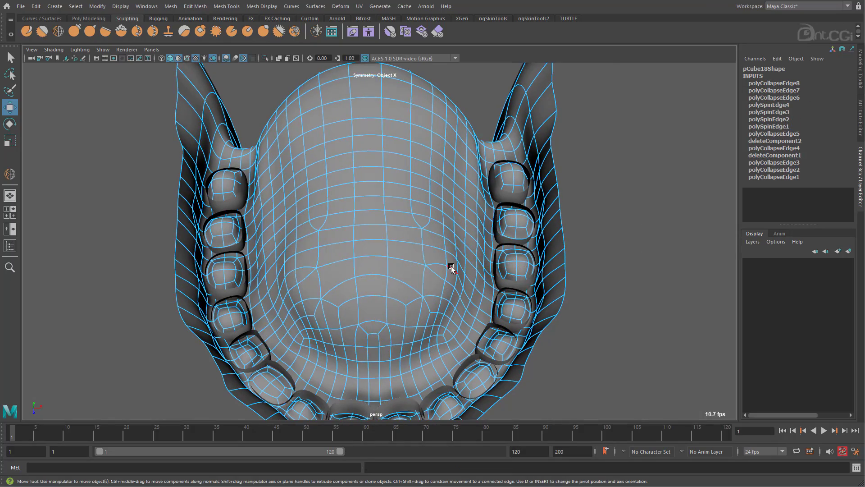
pyautogui.keyDown('alt'); pyautogui.moveTo(347, 311); pyautogui.dragTo(428, 311); pyautogui.keyUp('alt')
pyautogui.keyDown('shift'); pyautogui.moveTo(443, 307); pyautogui.dragTo(451, 313, button='right'); pyautogui.keyUp('shift')
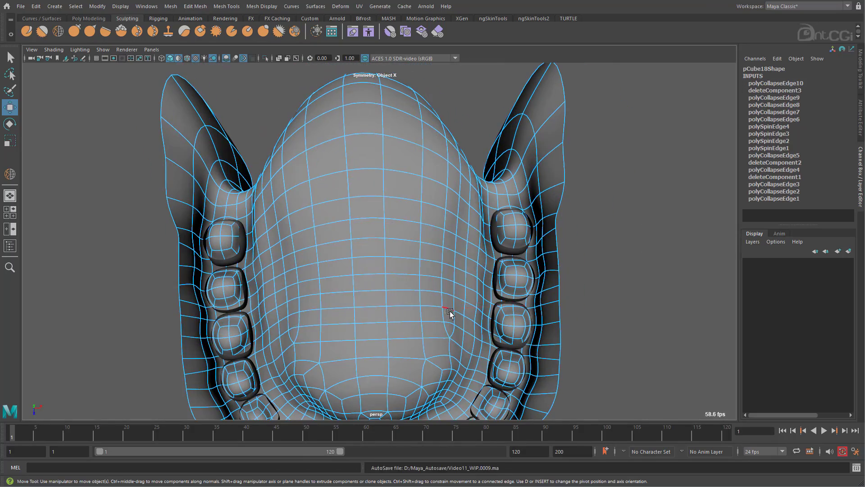
pyautogui.keyDown('alt'); pyautogui.moveTo(434, 341); pyautogui.dragTo(484, 322); pyautogui.keyUp('alt')
# Return the gums mesh to object mode, delete its construction history, and centre its pivot
pyautogui.moveTo(486, 227); pyautogui.dragTo(506, 205, button='right')
pyautogui.click(500, 206)
pyautogui.hotkey('alt', 'shift', 'd')
pyautogui.press('y')
pyautogui.keyDown('alt'); pyautogui.moveTo(445, 201); pyautogui.dragTo(469, 198); pyautogui.keyUp('alt')
pyautogui.press('w')
pyautogui.moveTo(464, 167); pyautogui.dragTo(433, 189, button='right')
pyautogui.keyDown('alt'); pyautogui.moveTo(487, 194); pyautogui.dragTo(442, 212); pyautogui.keyUp('alt')
pyautogui.moveTo(419, 216); pyautogui.dragTo(442, 196, button='right')
pyautogui.click(97, 6)
pyautogui.click(117, 74)
# Examine the simplified edge flow across the palate and around the tooth sockets from several angles
pyautogui.keyDown('alt'); pyautogui.moveTo(468, 267); pyautogui.dragTo(436, 81, button='right'); pyautogui.keyUp('alt')
pyautogui.keyDown('alt'); pyautogui.moveTo(436, 81); pyautogui.dragTo(478, 180); pyautogui.keyUp('alt')
pyautogui.moveTo(509, 207); pyautogui.dragTo(488, 207, button='right')
pyautogui.keyDown('alt'); pyautogui.moveTo(489, 207); pyautogui.dragTo(469, 223); pyautogui.keyUp('alt')
pyautogui.keyDown('alt'); pyautogui.moveTo(452, 296); pyautogui.dragTo(352, 343); pyautogui.keyUp('alt')
pyautogui.click(351, 343)
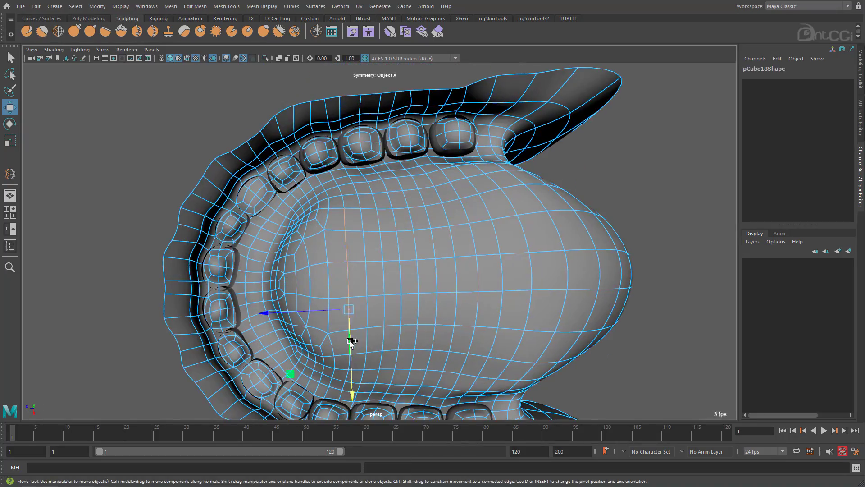
pyautogui.moveTo(444, 218)
pyautogui.keyDown('alt'); pyautogui.mouseDown()
pyautogui.moveTo(376, 144)
pyautogui.moveTo(351, 226)
pyautogui.moveTo(313, 153)
pyautogui.moveTo(425, 194)
pyautogui.mouseUp(); pyautogui.keyUp('alt')
pyautogui.click(425, 292)
pyautogui.moveTo(426, 195)
pyautogui.keyDown('alt'); pyautogui.mouseDown(button='right')
pyautogui.moveTo(426, 292)
pyautogui.moveTo(450, 234)
pyautogui.mouseUp(button='right'); pyautogui.keyUp('alt')
pyautogui.moveTo(451, 234)
pyautogui.keyDown('alt'); pyautogui.mouseDown()
pyautogui.moveTo(364, 177)
pyautogui.moveTo(405, 189)
pyautogui.moveTo(346, 338)
pyautogui.mouseUp(); pyautogui.keyUp('alt')
pyautogui.click(364, 176)
pyautogui.press('y')
pyautogui.press('w')
# Collapse surplus edges near the front of the palate and connect the neighbouring vertices to redirect the edge flow
pyautogui.click(346, 338)
pyautogui.keyDown('alt'); pyautogui.moveTo(345, 338); pyautogui.dragTo(478, 289, button='right'); pyautogui.keyUp('alt')
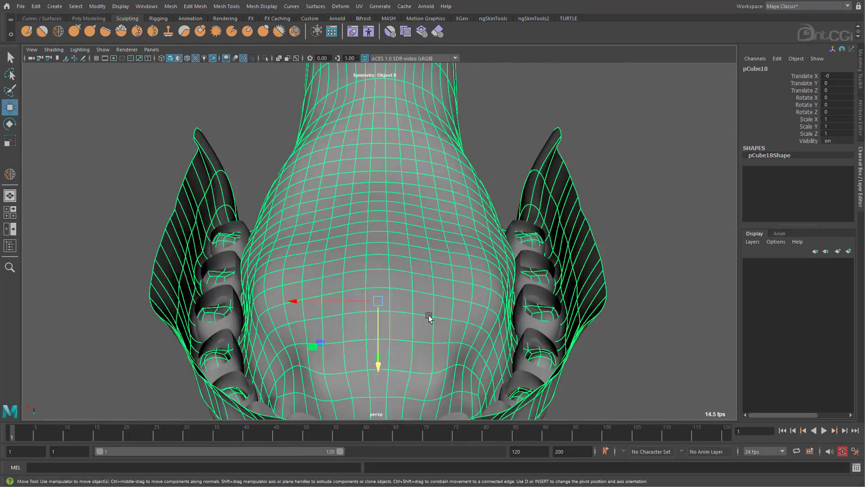
pyautogui.click(407, 320)
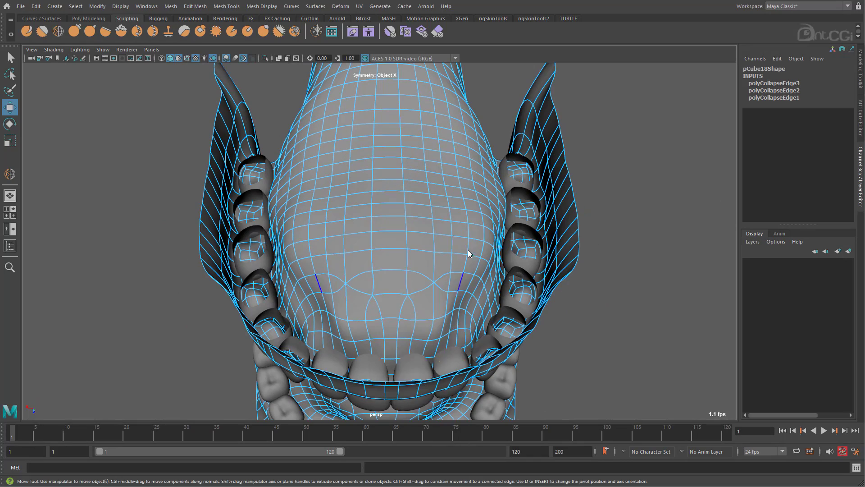
pyautogui.keyDown('alt'); pyautogui.moveTo(419, 304); pyautogui.dragTo(428, 293); pyautogui.keyUp('alt')
pyautogui.click(434, 285)
pyautogui.keyDown('shift'); pyautogui.moveTo(434, 286); pyautogui.dragTo(434, 253, button='right'); pyautogui.keyUp('shift')
# Collapse further surplus edges along both sides of the palate to end the extra lengthwise loops
pyautogui.keyDown('alt'); pyautogui.moveTo(433, 289); pyautogui.dragTo(360, 252); pyautogui.keyUp('alt')
pyautogui.click(330, 218)
pyautogui.press('g')
pyautogui.keyDown('alt'); pyautogui.moveTo(360, 270); pyautogui.dragTo(446, 303, button='right'); pyautogui.keyUp('alt')
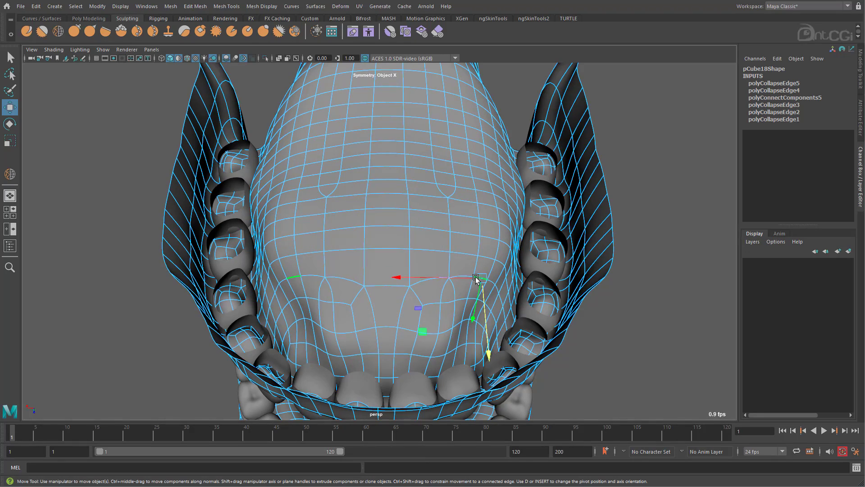
pyautogui.press('g')
pyautogui.keyDown('alt'); pyautogui.moveTo(455, 261); pyautogui.dragTo(486, 266); pyautogui.keyUp('alt')
pyautogui.keyDown('alt'); pyautogui.moveTo(465, 308); pyautogui.dragTo(439, 267); pyautogui.keyUp('alt')
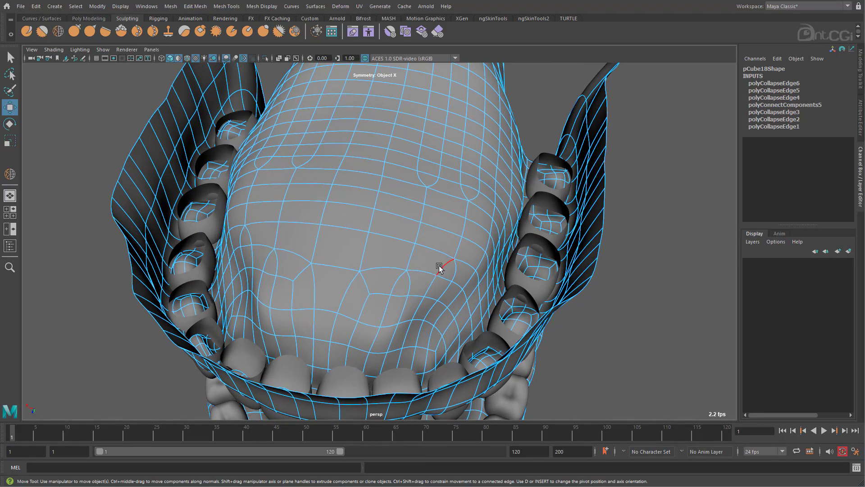
# Spin and connect edges around the palate's front corners, and collapse another pair of edges to shorten the surplus loops
pyautogui.click(441, 354)
pyautogui.press('g')
pyautogui.keyDown('alt'); pyautogui.moveTo(439, 333); pyautogui.dragTo(424, 360); pyautogui.keyUp('alt')
pyautogui.click(436, 291)
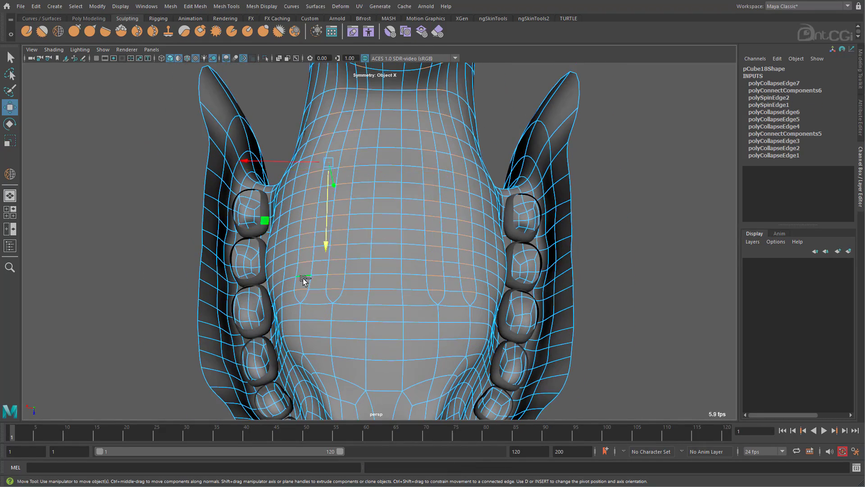
pyautogui.press('g')
pyautogui.keyDown('alt'); pyautogui.moveTo(304, 279); pyautogui.dragTo(316, 252); pyautogui.keyUp('alt')
# Return the gums mesh to object mode and even out the edited surface with the Relax sculpting tool
pyautogui.press('F8')
pyautogui.click(57, 31)
pyautogui.keyDown('alt'); pyautogui.moveTo(564, 334); pyautogui.dragTo(477, 295); pyautogui.keyUp('alt')
pyautogui.press('w')
# Open the Outliner and select all members of the LowerJaw set
pyautogui.click(154, 135)
pyautogui.click(146, 6)
pyautogui.click(149, 118)
pyautogui.rightClick(119, 233)
pyautogui.click(135, 239)
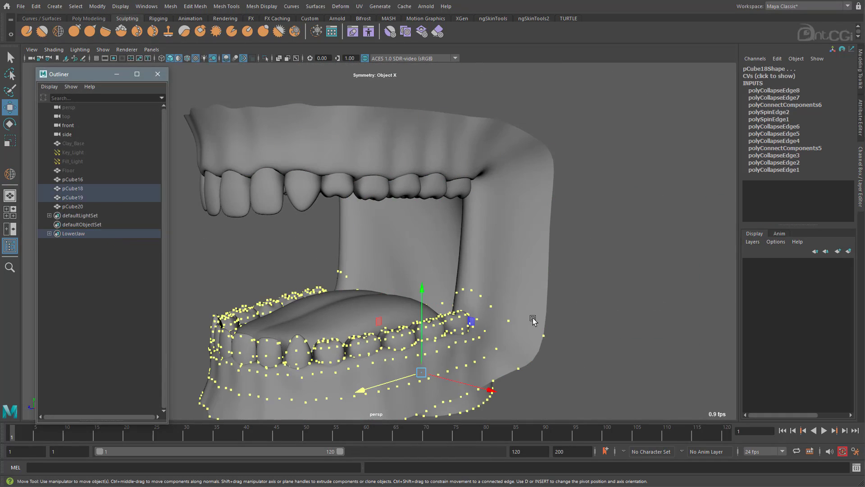
# Raise the lower jaw vertices with soft selection at a falloff radius of about 14 to close the mouth
pyautogui.keyDown('alt'); pyautogui.moveTo(534, 317); pyautogui.dragTo(512, 314); pyautogui.keyUp('alt')
pyautogui.press('b')
pyautogui.moveTo(407, 289); pyautogui.dragTo(407, 271)
pyautogui.hotkey('ctrl', 'z')
pyautogui.press('b')
pyautogui.moveTo(559, 301); pyautogui.dragTo(626, 303)
pyautogui.moveTo(407, 311); pyautogui.dragTo(410, 259)
pyautogui.press('b')
pyautogui.moveTo(531, 257); pyautogui.dragTo(523, 261)
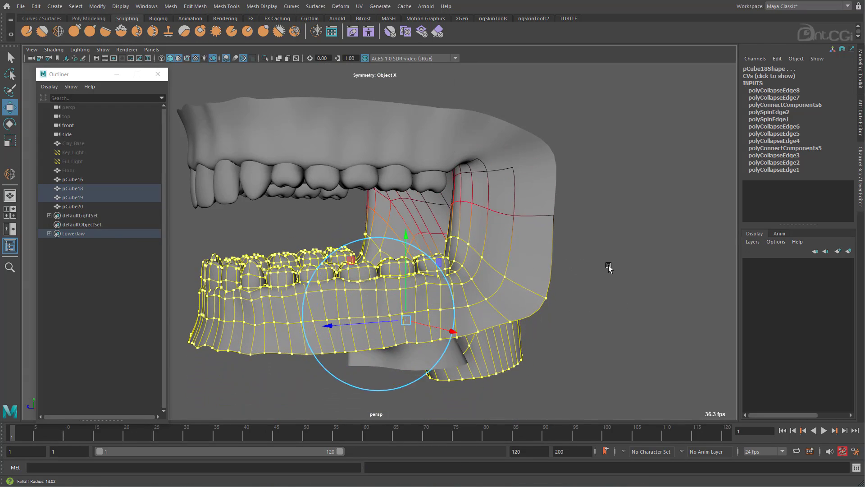
pyautogui.moveTo(406, 256); pyautogui.dragTo(405, 193)
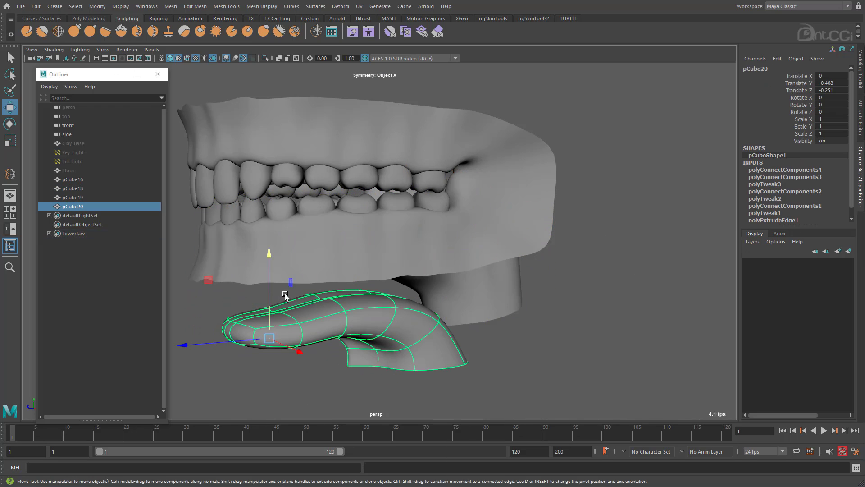
# Move the tongue up into the closed mouth, select the gums mesh, and close the Outliner
pyautogui.moveTo(271, 342); pyautogui.dragTo(272, 203)
pyautogui.keyDown('alt'); pyautogui.moveTo(433, 279); pyautogui.dragTo(453, 293); pyautogui.keyUp('alt')
pyautogui.click(451, 288)
pyautogui.click(157, 74)
# Relax the throat and cheek surfaces of the gums, and reshape the opening behind the back molars with the Grab tool
pyautogui.click(58, 31)
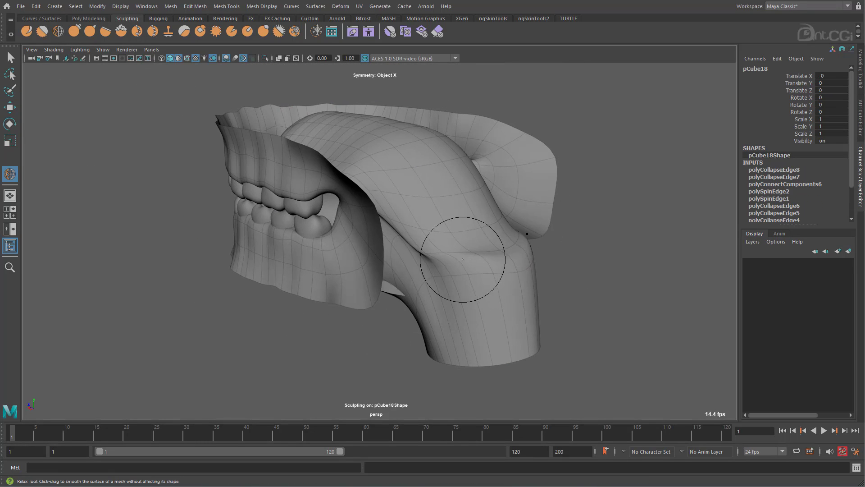
pyautogui.moveTo(490, 262)
pyautogui.keyDown('alt'); pyautogui.mouseDown()
pyautogui.moveTo(442, 284)
pyautogui.moveTo(363, 236)
pyautogui.moveTo(438, 212)
pyautogui.moveTo(463, 178)
pyautogui.mouseUp(); pyautogui.keyUp('alt')
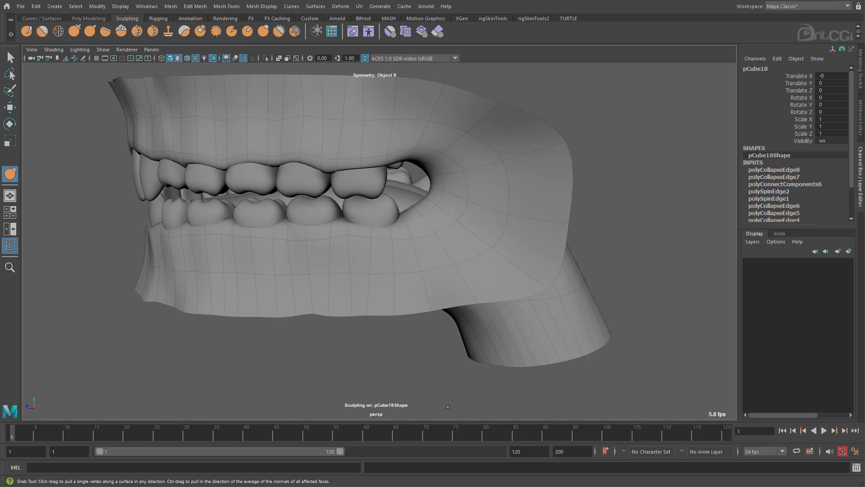
pyautogui.keyDown('alt'); pyautogui.moveTo(435, 234); pyautogui.dragTo(523, 222, button='right'); pyautogui.keyUp('alt')
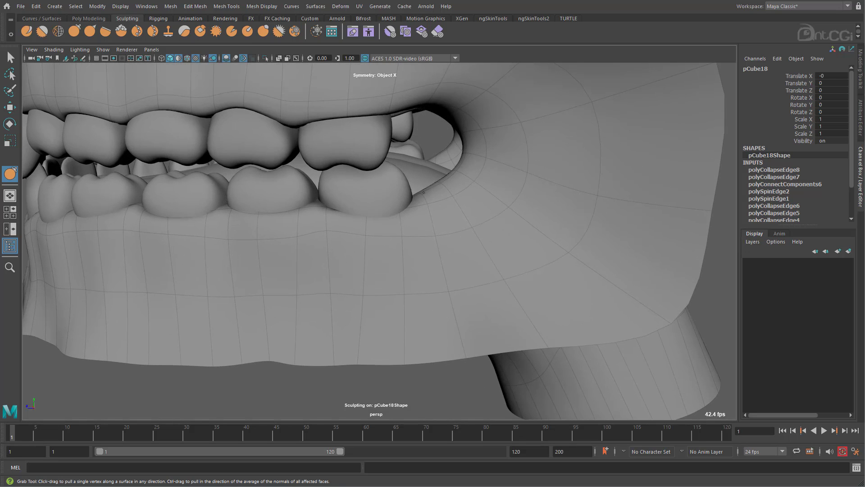
pyautogui.keyDown('alt'); pyautogui.moveTo(462, 195); pyautogui.dragTo(451, 164); pyautogui.keyUp('alt')
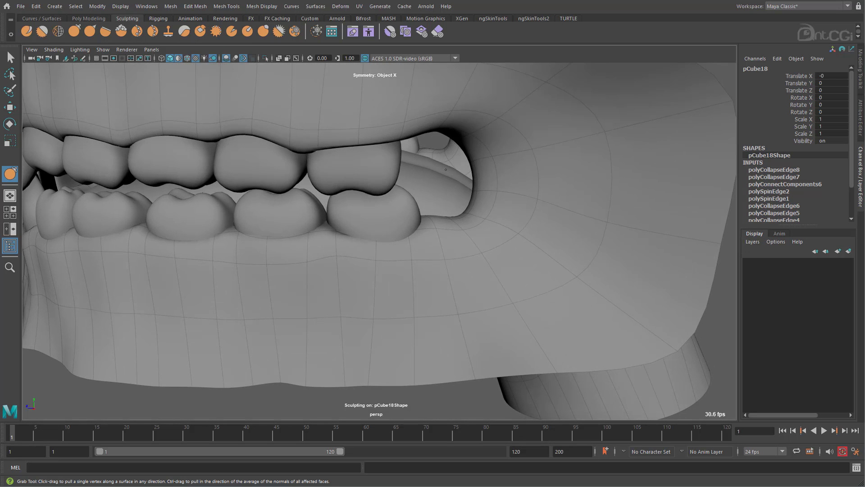
pyautogui.keyDown('alt'); pyautogui.moveTo(455, 225); pyautogui.dragTo(423, 315, button='right'); pyautogui.keyUp('alt')
pyautogui.keyDown('alt'); pyautogui.moveTo(424, 315); pyautogui.dragTo(598, 306); pyautogui.keyUp('alt')
pyautogui.press('w')
pyautogui.click(593, 341)
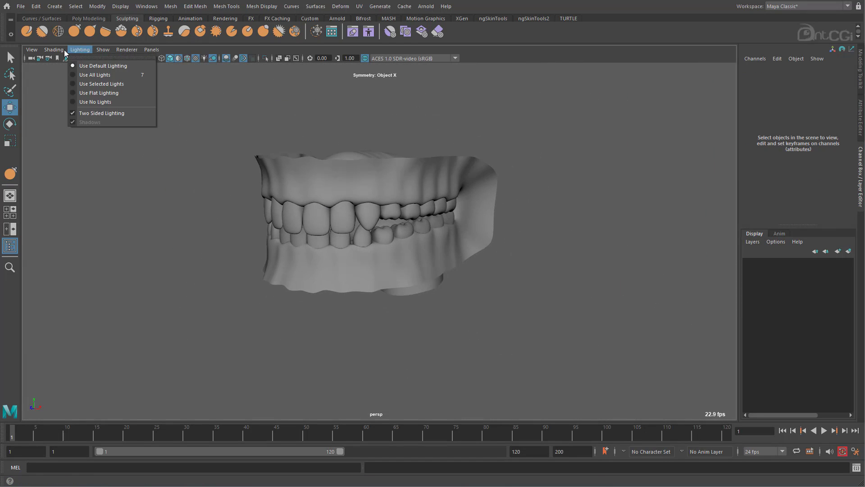
# Stop using the default material in the viewport so the mouth shows its assigned material
pyautogui.click(68, 122)
pyautogui.keyDown('alt'); pyautogui.moveTo(480, 250); pyautogui.dragTo(500, 278, button='middle'); pyautogui.keyUp('alt')
pyautogui.keyDown('alt'); pyautogui.moveTo(500, 278); pyautogui.dragTo(543, 300); pyautogui.keyUp('alt')
# Move the gums mesh sideways away from the teeth, undo the move, and select all the mouth parts
pyautogui.click(446, 293)
pyautogui.moveTo(445, 293); pyautogui.dragTo(236, 283)
pyautogui.moveTo(340, 294)
pyautogui.keyDown('alt'); pyautogui.mouseDown()
pyautogui.moveTo(329, 351)
pyautogui.moveTo(318, 306)
pyautogui.moveTo(329, 290)
pyautogui.mouseUp(); pyautogui.keyUp('alt')
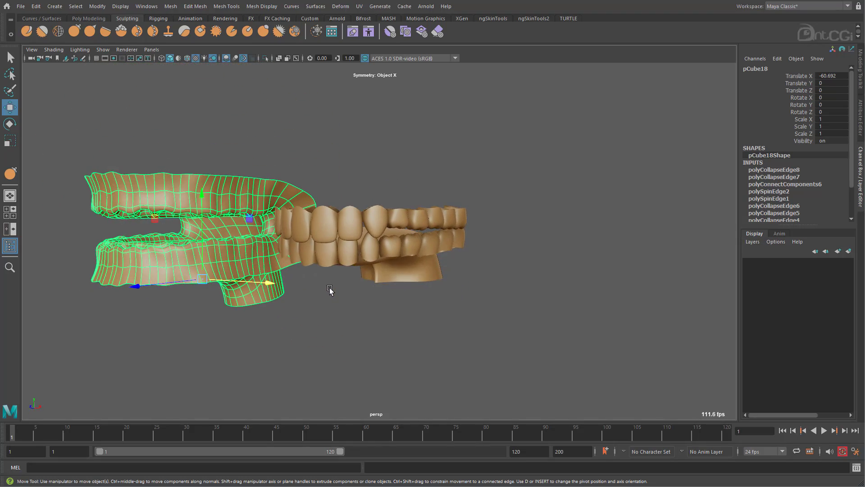
pyautogui.hotkey('ctrl', 'z')
pyautogui.moveTo(574, 163); pyautogui.dragTo(251, 327)
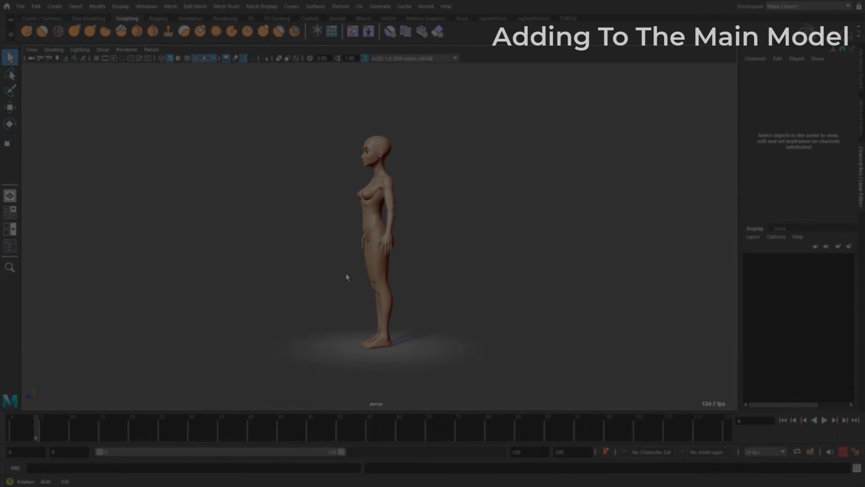
# Frame the main character's head and display it in X-Ray to examine how the mouth interior fits inside
pyautogui.keyDown('alt'); pyautogui.moveTo(347, 277); pyautogui.dragTo(398, 280); pyautogui.keyUp('alt')
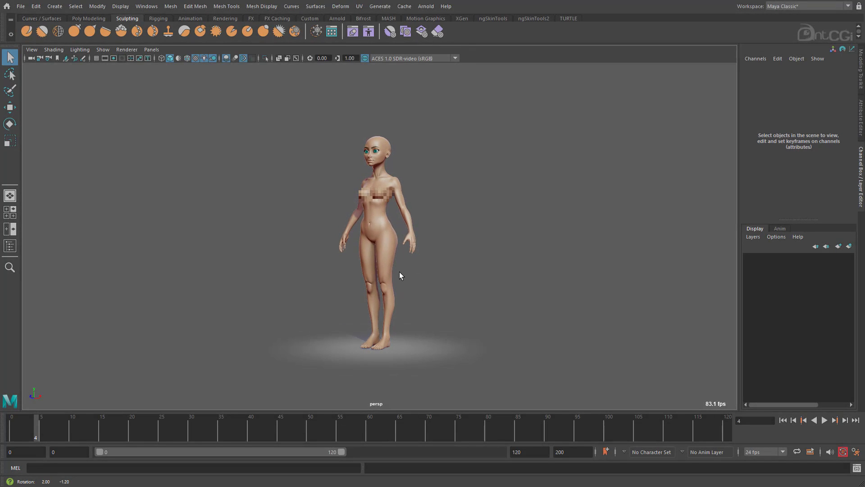
pyautogui.keyDown('alt'); pyautogui.moveTo(284, 223); pyautogui.dragTo(656, 236, button='right'); pyautogui.keyUp('alt')
pyautogui.keyDown('alt'); pyautogui.moveTo(465, 165); pyautogui.dragTo(478, 372, button='middle'); pyautogui.keyUp('alt')
pyautogui.keyDown('alt'); pyautogui.moveTo(228, 206); pyautogui.dragTo(435, 213, button='right'); pyautogui.keyUp('alt')
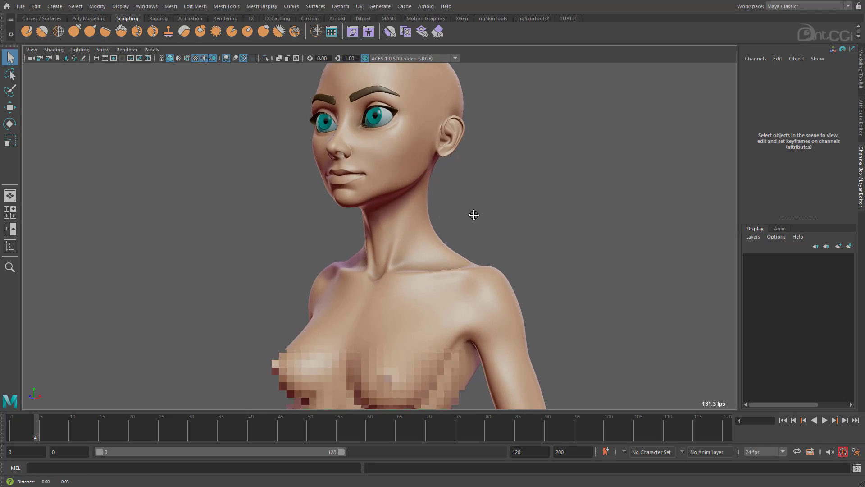
pyautogui.keyDown('alt'); pyautogui.moveTo(473, 211); pyautogui.dragTo(470, 290, button='middle'); pyautogui.keyUp('alt')
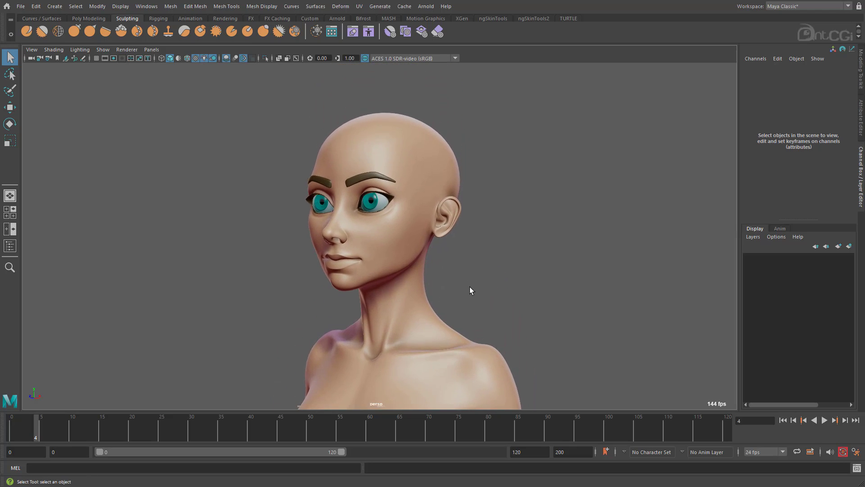
pyautogui.keyDown('alt'); pyautogui.moveTo(470, 290); pyautogui.dragTo(527, 292); pyautogui.keyUp('alt')
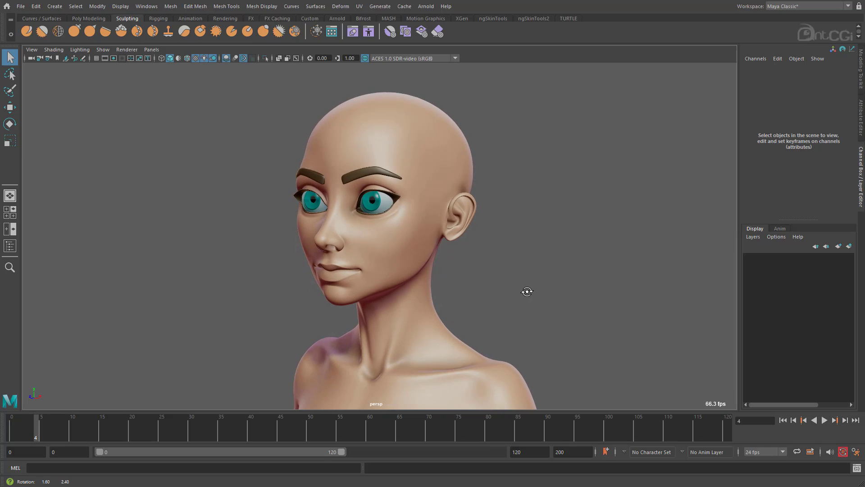
pyautogui.click(59, 51)
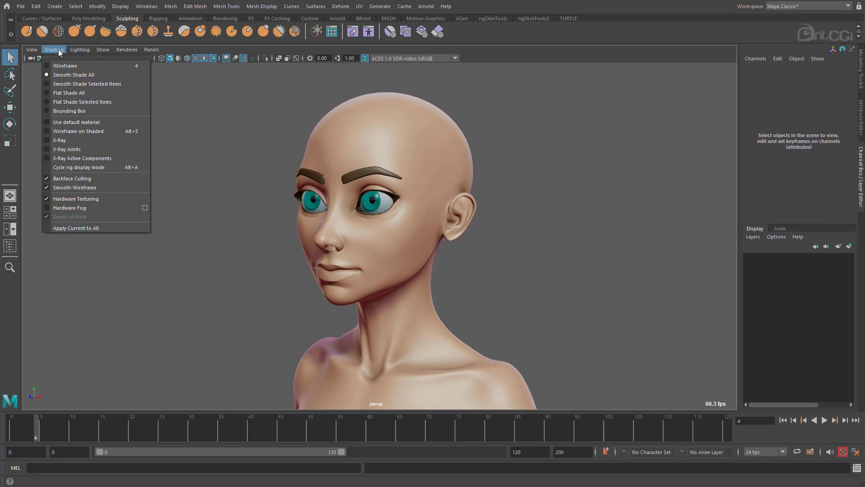
pyautogui.click(71, 141)
pyautogui.moveTo(218, 249)
pyautogui.keyDown('alt'); pyautogui.mouseDown()
pyautogui.moveTo(223, 271)
pyautogui.moveTo(295, 273)
pyautogui.mouseUp(); pyautogui.keyUp('alt')
pyautogui.keyDown('alt'); pyautogui.moveTo(296, 273); pyautogui.dragTo(423, 280, button='right'); pyautogui.keyUp('alt')
pyautogui.keyDown('alt'); pyautogui.moveTo(423, 280); pyautogui.dragTo(448, 247); pyautogui.keyUp('alt')
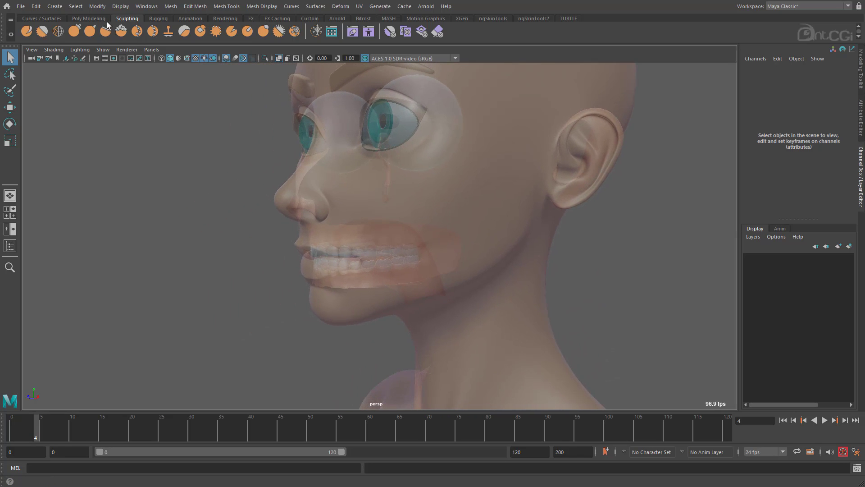
# Open the Outliner and select the inner_mouth group inside the character's head
pyautogui.click(145, 6)
pyautogui.click(171, 116)
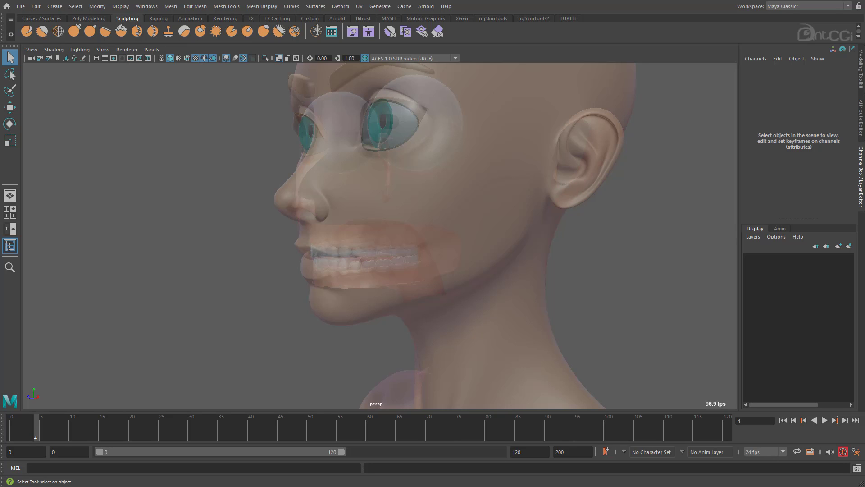
pyautogui.click(361, 257)
pyautogui.keyDown('alt'); pyautogui.moveTo(417, 299); pyautogui.dragTo(449, 297); pyautogui.keyUp('alt')
pyautogui.keyDown('alt'); pyautogui.moveTo(559, 308); pyautogui.dragTo(345, 296, button='right'); pyautogui.keyUp('alt')
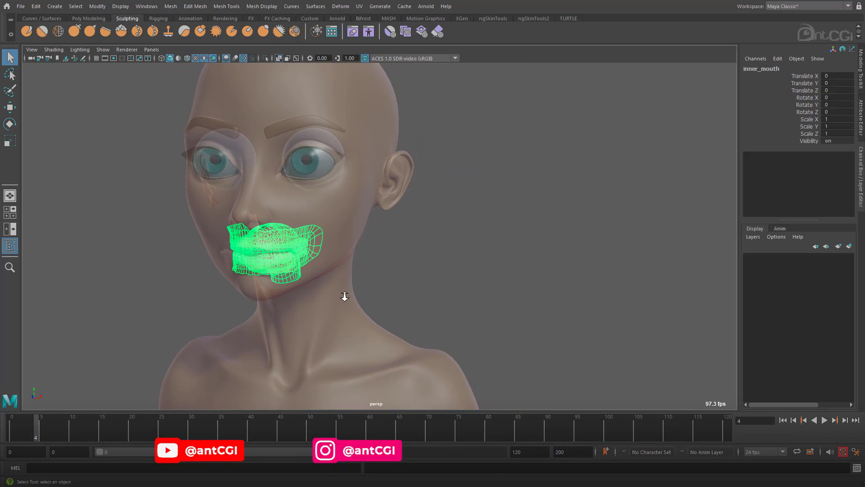
# Turn off X-Ray and move the inner_mouth group out of the head to 7.48 cm in X
pyautogui.click(53, 50)
pyautogui.click(63, 140)
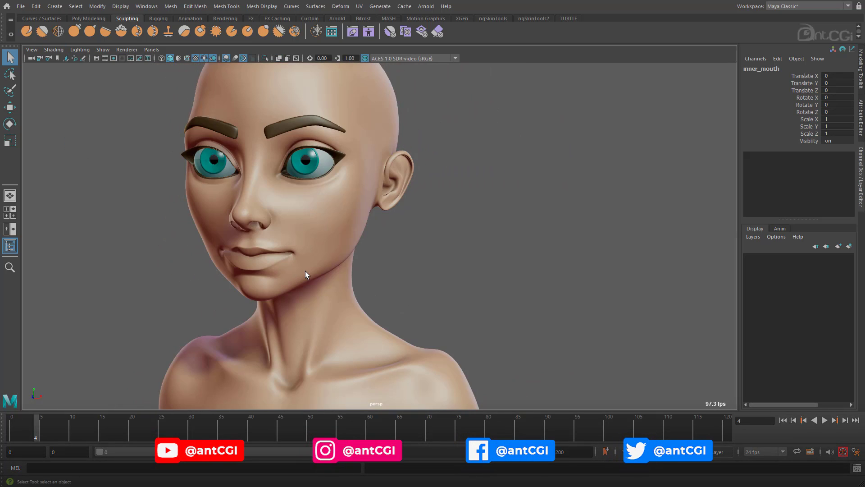
pyautogui.press('w')
pyautogui.moveTo(314, 256); pyautogui.dragTo(483, 269)
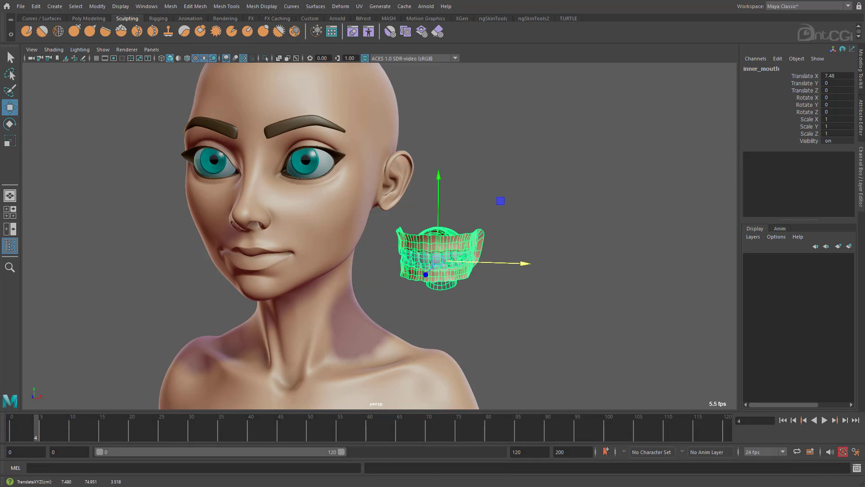
# Separate the teeth and tongue from the gums along X so the three parts sit side by side beside the head
pyautogui.press('Down')
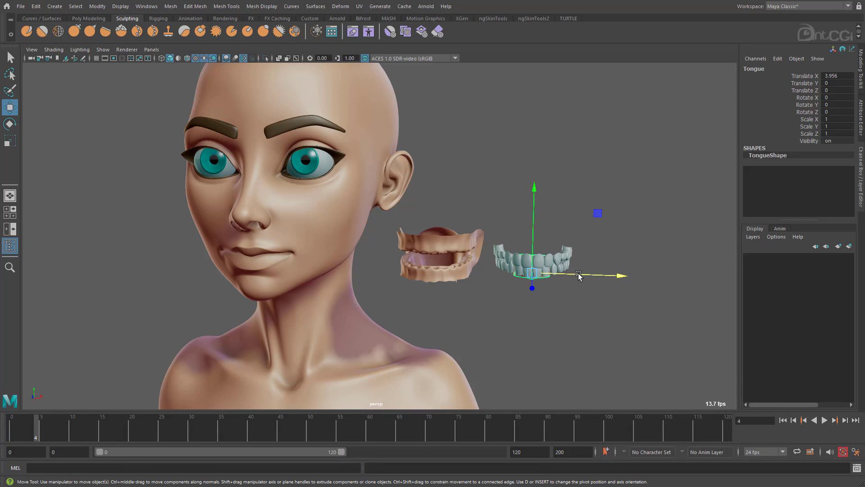
pyautogui.click(604, 345)
pyautogui.keyDown('alt'); pyautogui.moveTo(604, 344); pyautogui.dragTo(575, 326); pyautogui.keyUp('alt')
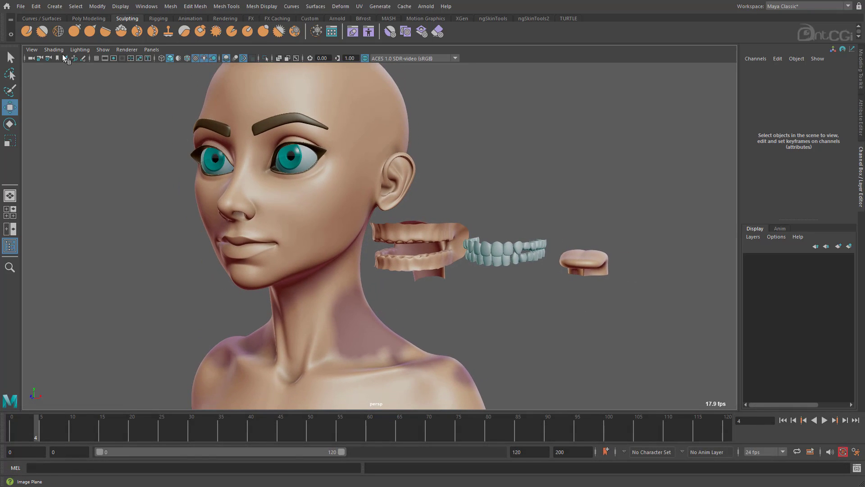
pyautogui.click(103, 65)
pyautogui.moveTo(529, 308)
pyautogui.keyDown('alt'); pyautogui.mouseDown()
pyautogui.moveTo(577, 307)
pyautogui.moveTo(561, 324)
pyautogui.moveTo(528, 329)
pyautogui.moveTo(404, 315)
pyautogui.moveTo(529, 309)
pyautogui.mouseUp(); pyautogui.keyUp('alt')
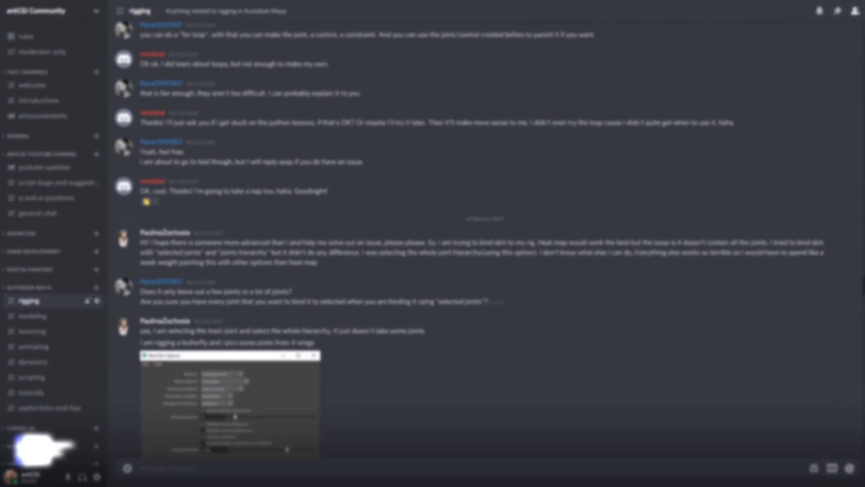